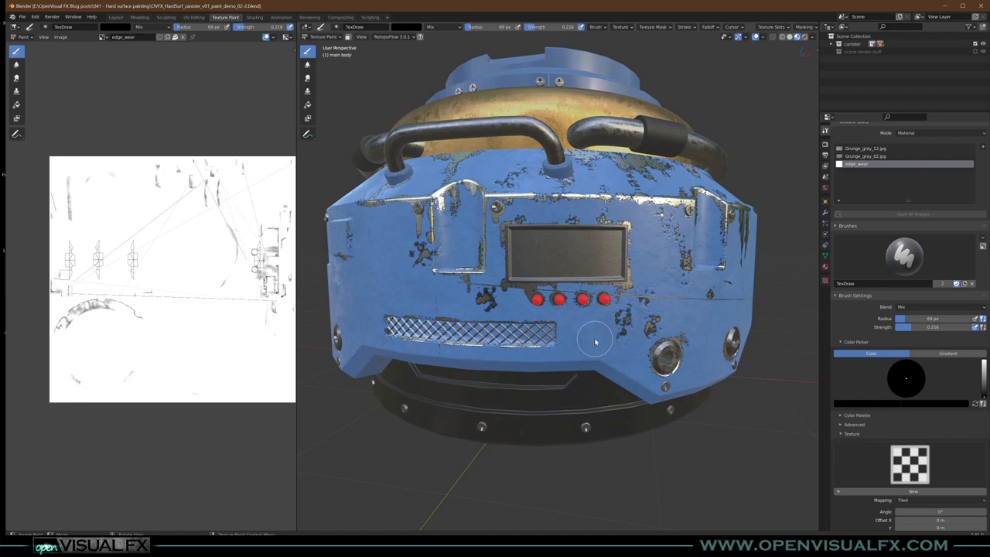
Step: Examine the worn blue front of the canister and the brush's current texture and texture mask settings
middle_click_drag(666, 323, 643, 304)
scroll(634, 306, "up", 2)
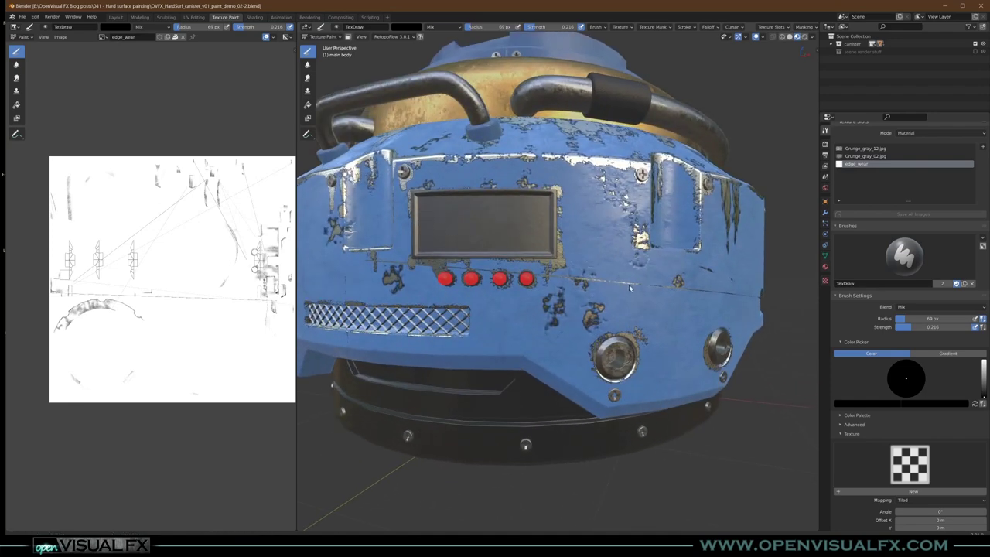
middle_click_drag(601, 294, 586, 297, "shift")
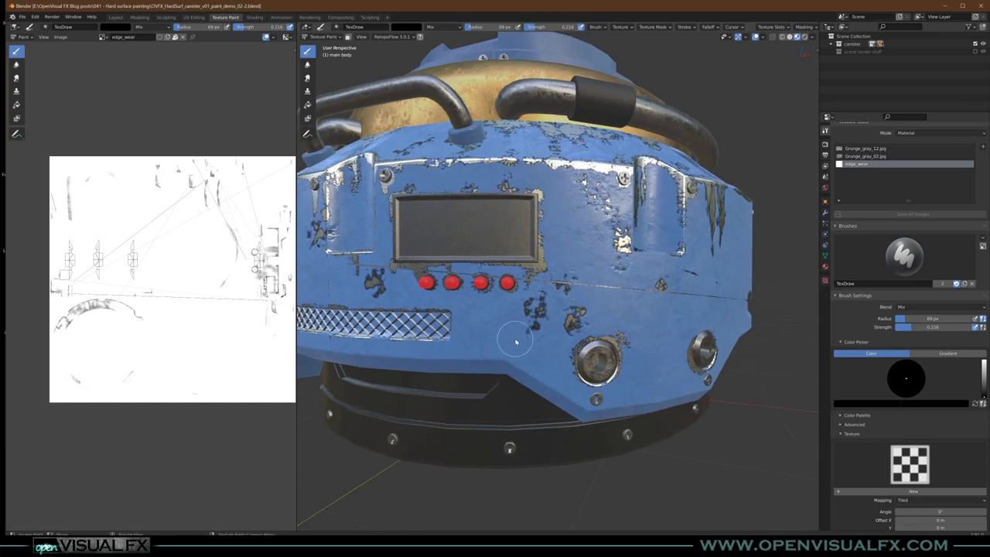
scroll(877, 326, "down", 1)
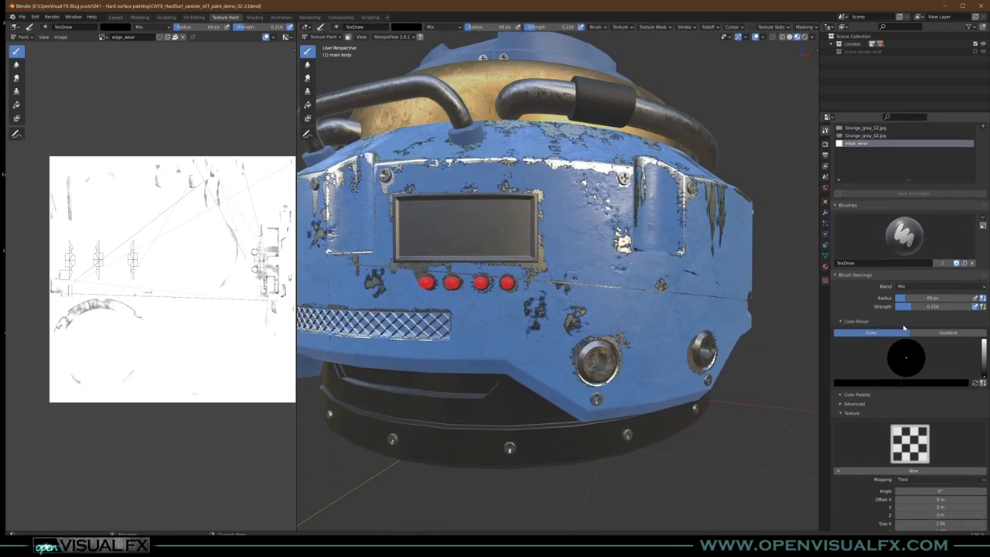
scroll(901, 328, "up", 1)
mouse_move(530, 263)
middle_mouse_down("shift")
mouse_move(539, 265)
mouse_move(511, 253)
middle_mouse_up("shift")
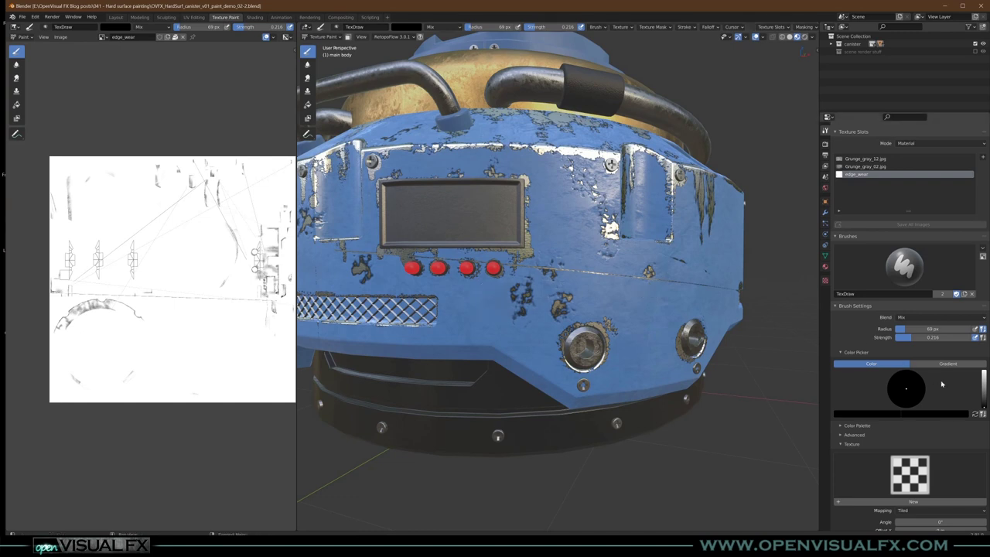
scroll(912, 394, "down", 4)
scroll(913, 395, "down", 2)
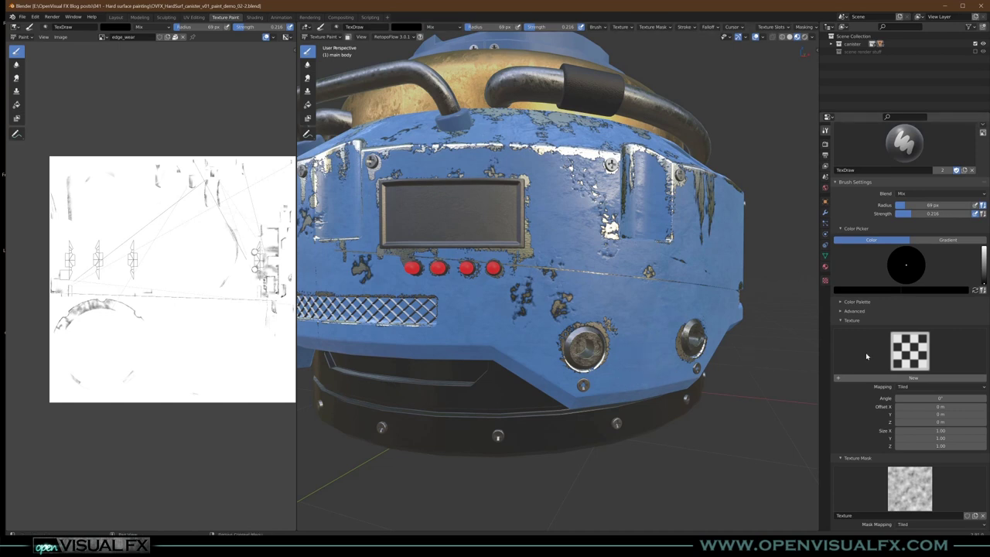
scroll(866, 356, "down", 1)
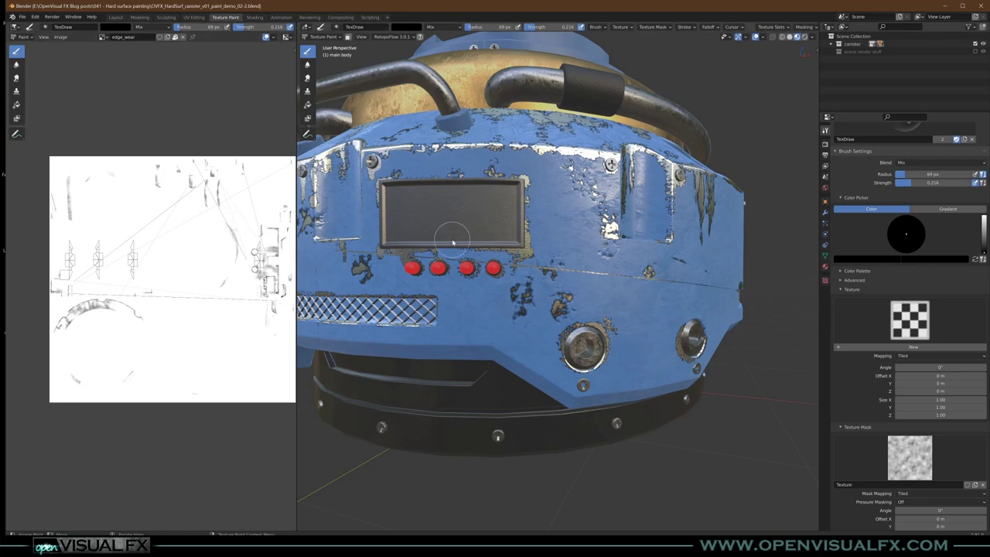
mouse_move(623, 350)
middle_mouse_down()
mouse_move(658, 329)
mouse_move(625, 345)
mouse_move(593, 297)
mouse_move(551, 317)
middle_mouse_up()
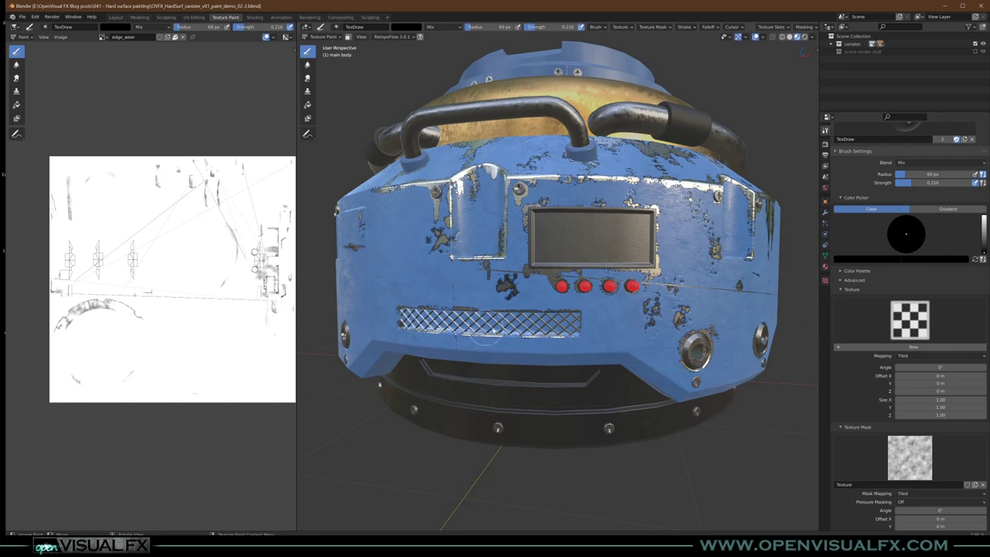
Step: Remove the texture mask from the TexDraw brush and create a new brush texture
scroll(541, 317, "up", 3)
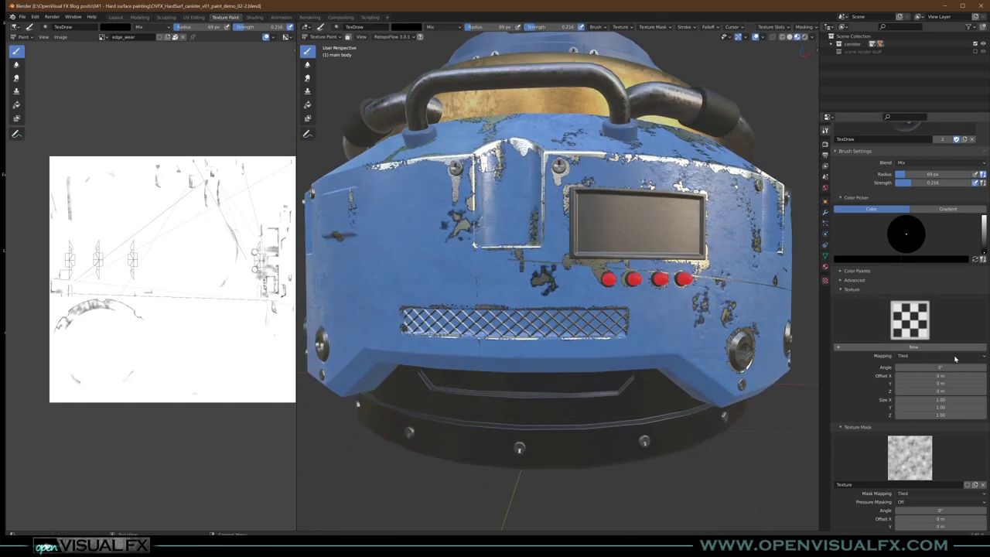
left_click(982, 485)
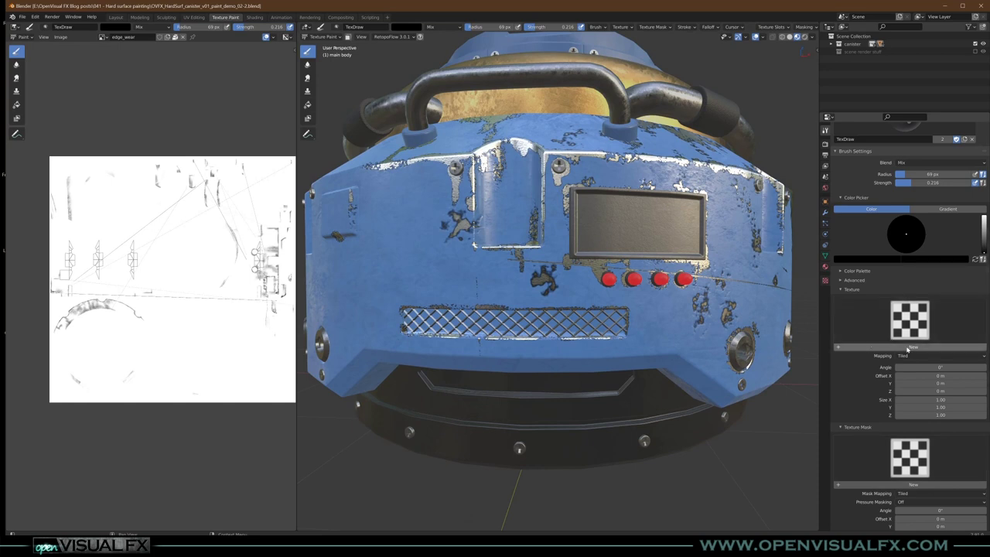
left_click(908, 348)
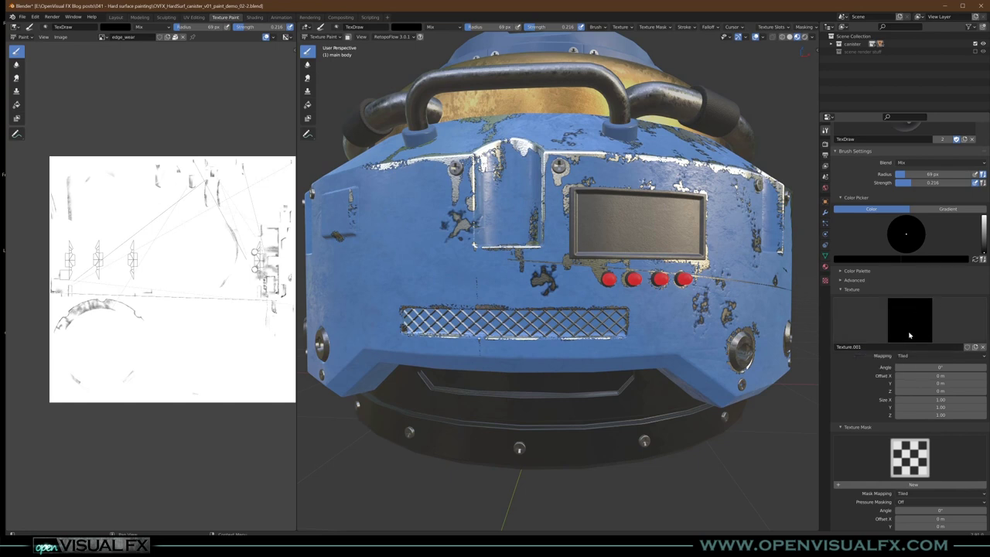
Step: Set the brush colour to white and the brush strength to 1.000
left_click_drag(984, 249, 984, 216)
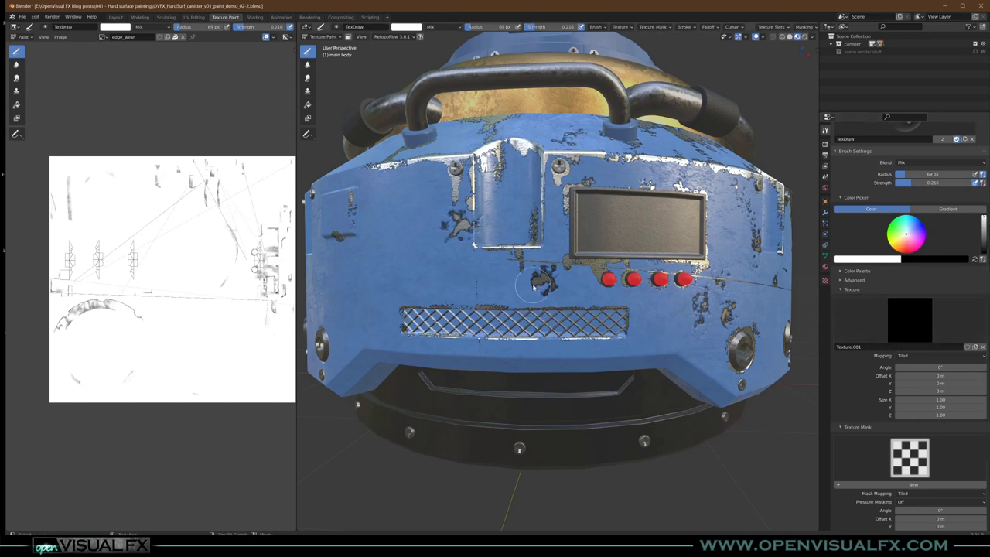
key("shift+f")
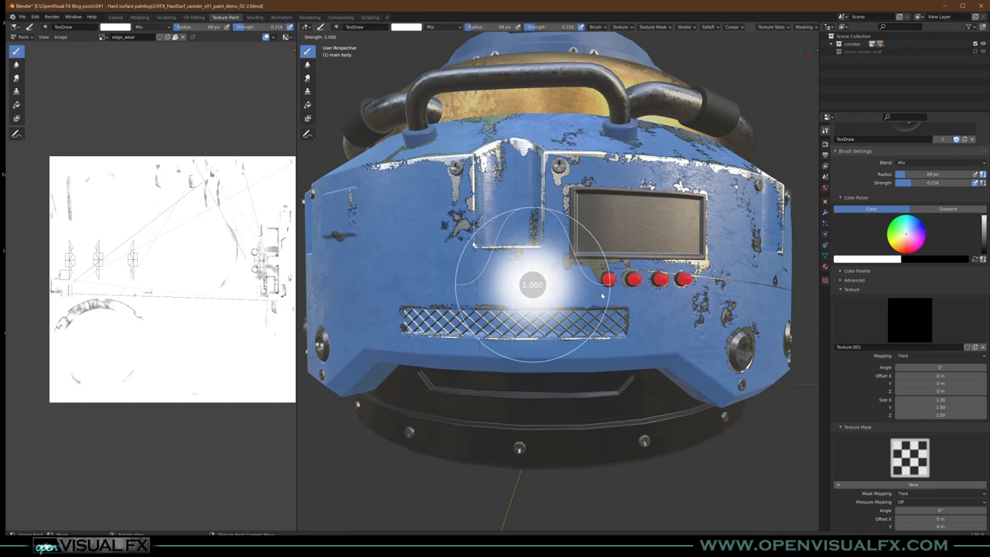
left_click(602, 295)
key("shift+f")
left_click(610, 290)
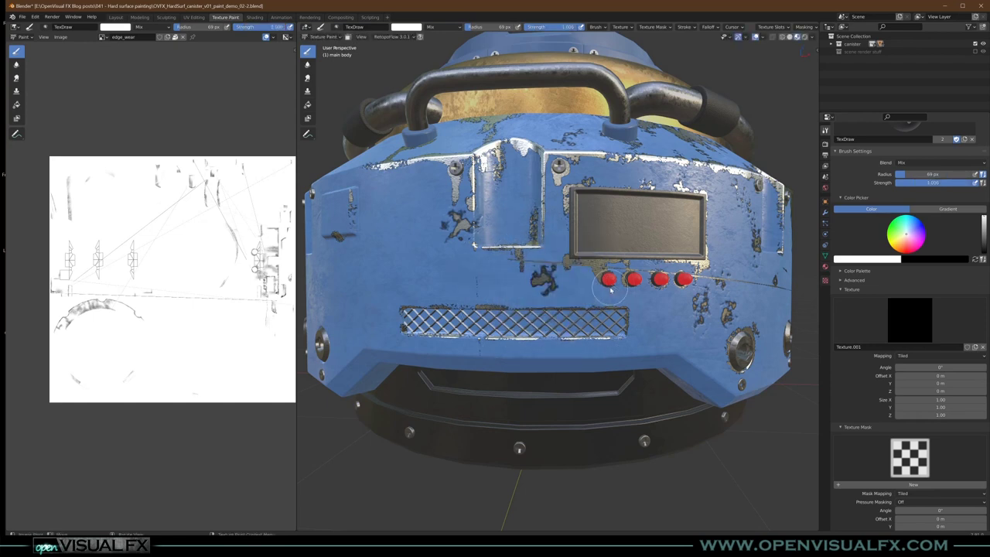
Step: Load OVFX_caution_magnet_01.png from the OVFX decals folder as the image of the new brush texture
left_click(825, 281)
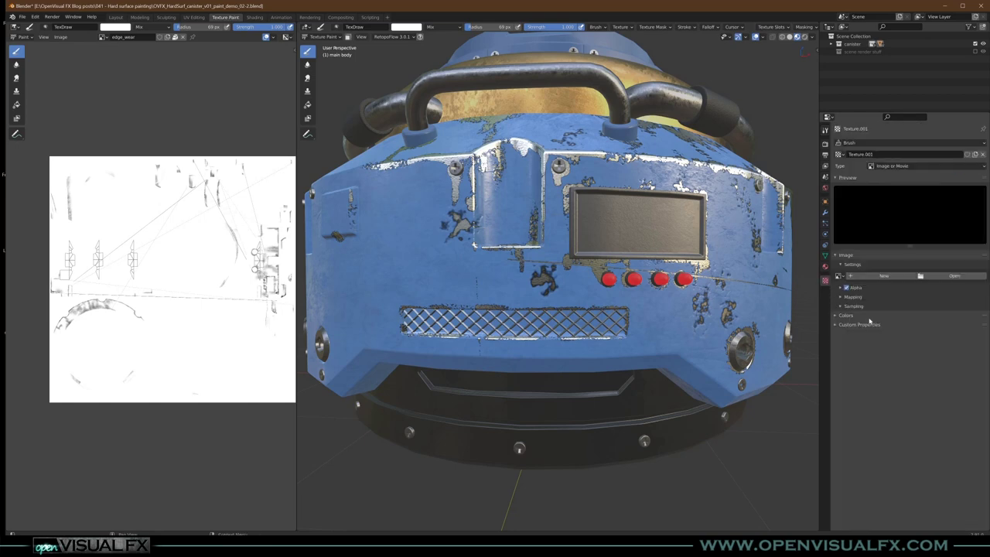
left_click(955, 274)
left_click(175, 297)
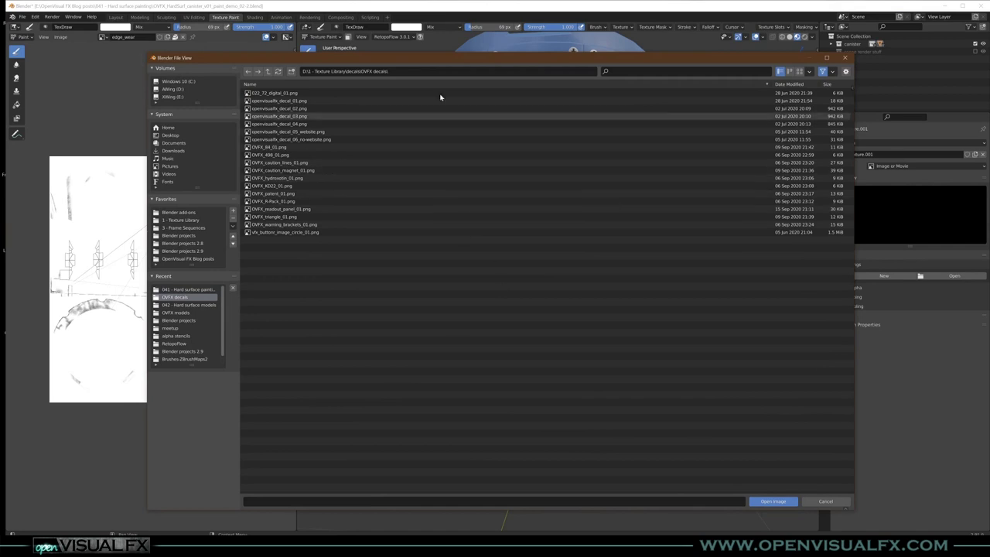
left_click(800, 71)
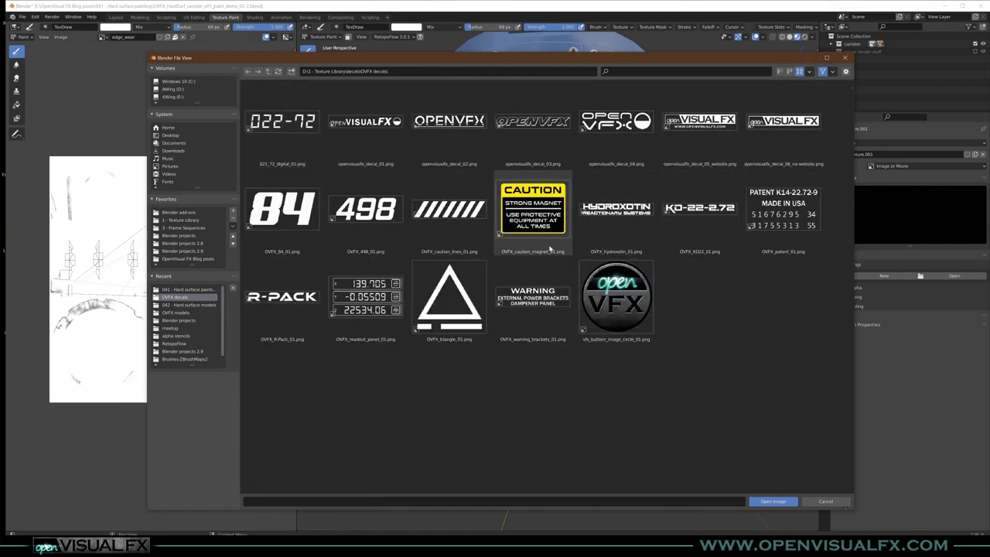
left_click(534, 212)
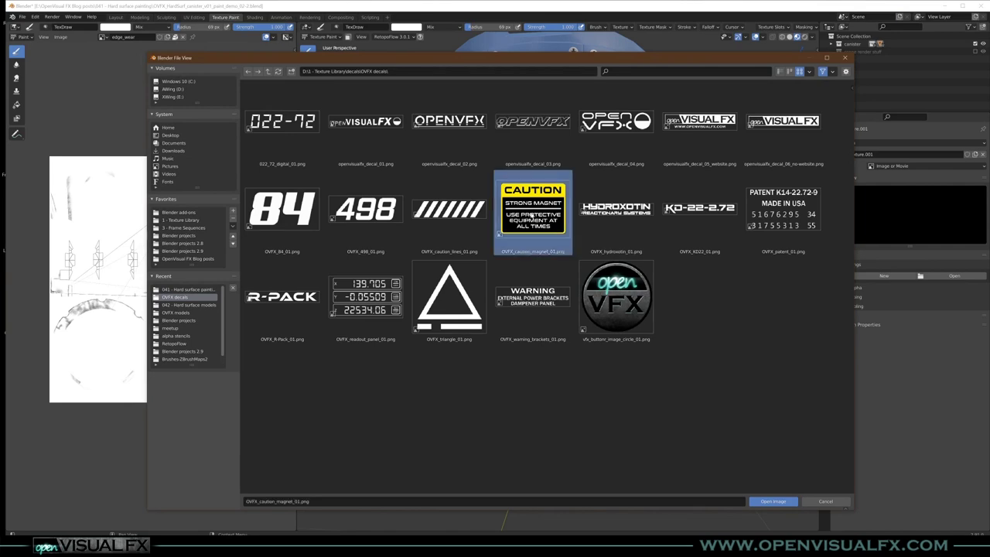
double_click(532, 212)
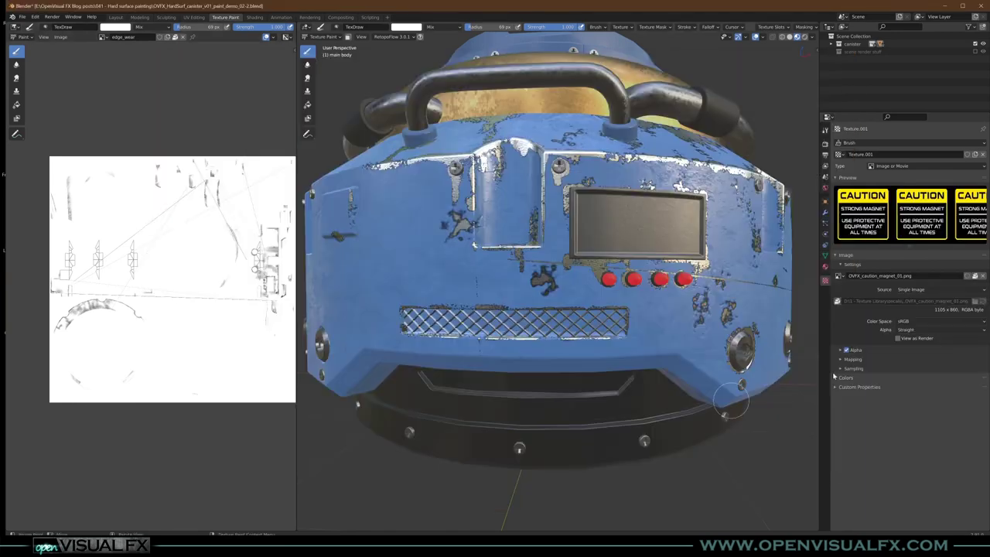
Step: Review the TexDraw brush settings, including the caution decal texture, its mapping, the texture mask and the texture slots
left_click(825, 132)
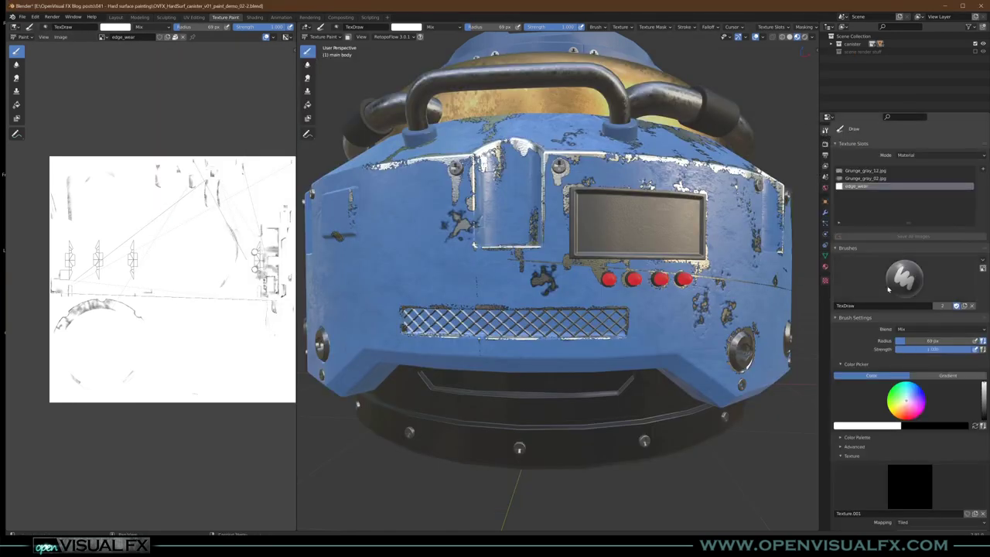
scroll(912, 279, "down", 2)
scroll(894, 305, "up", 2)
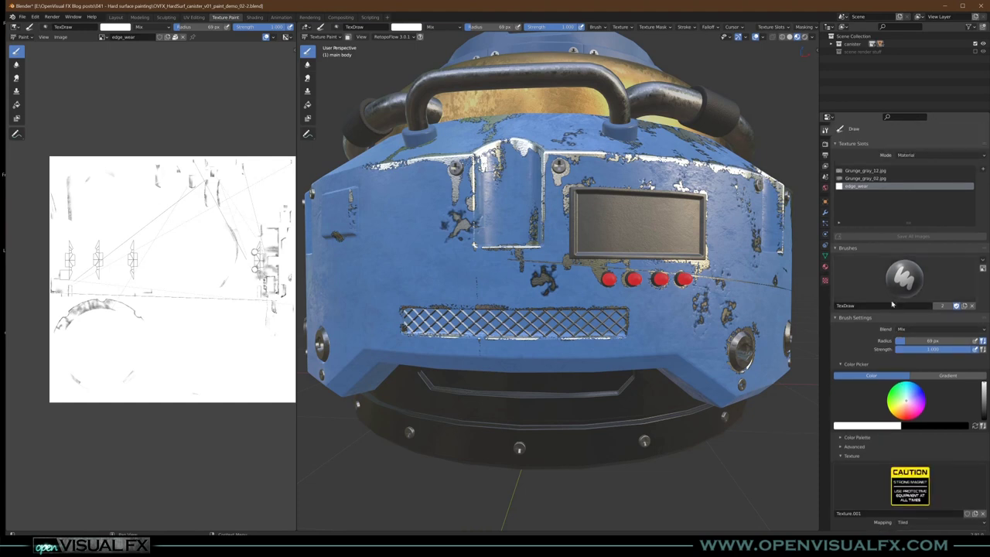
scroll(894, 305, "down", 2)
scroll(895, 317, "down", 5)
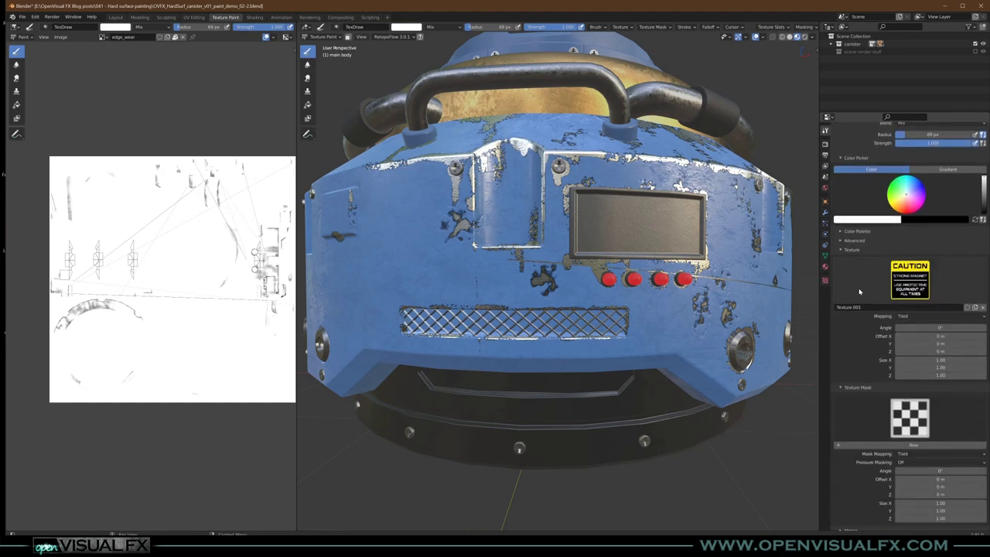
scroll(897, 419, "down", 1)
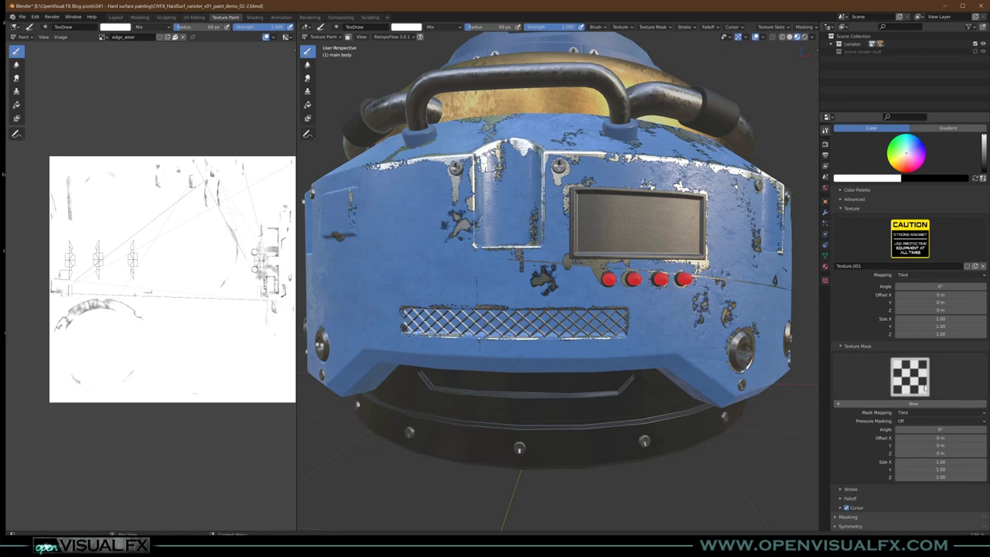
scroll(915, 408, "up", 6)
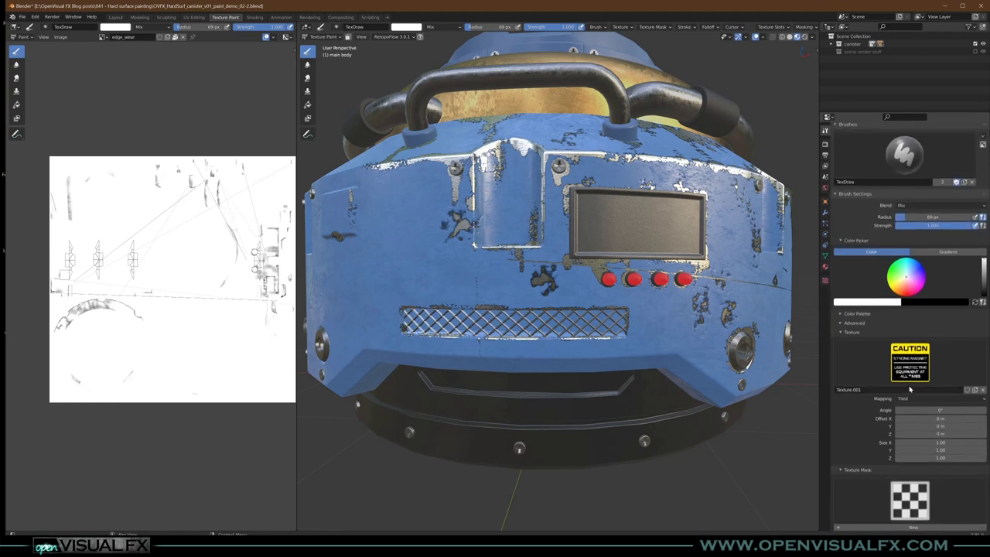
scroll(919, 379, "up", 2)
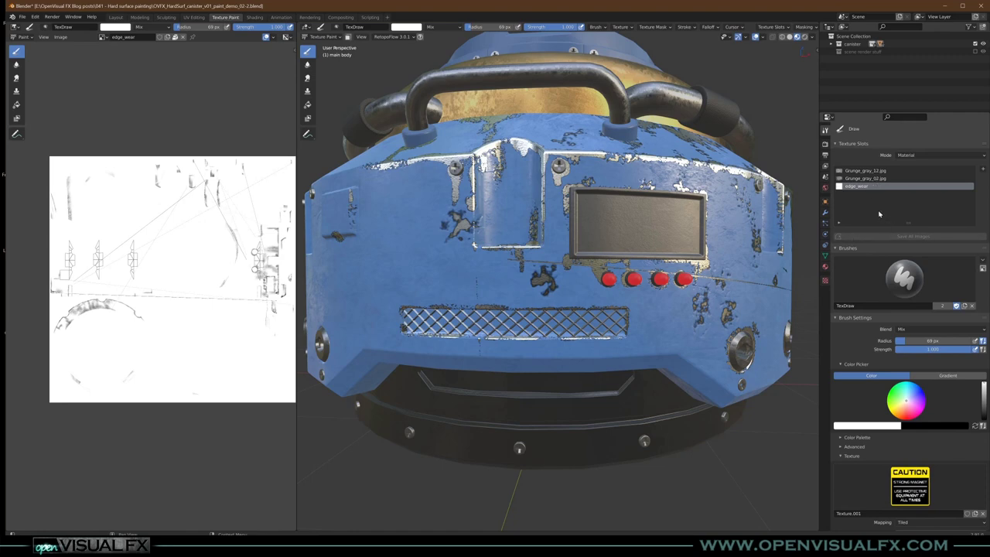
Step: Review the main body material's node network and the map types offered for a new texture slot
left_click(255, 17)
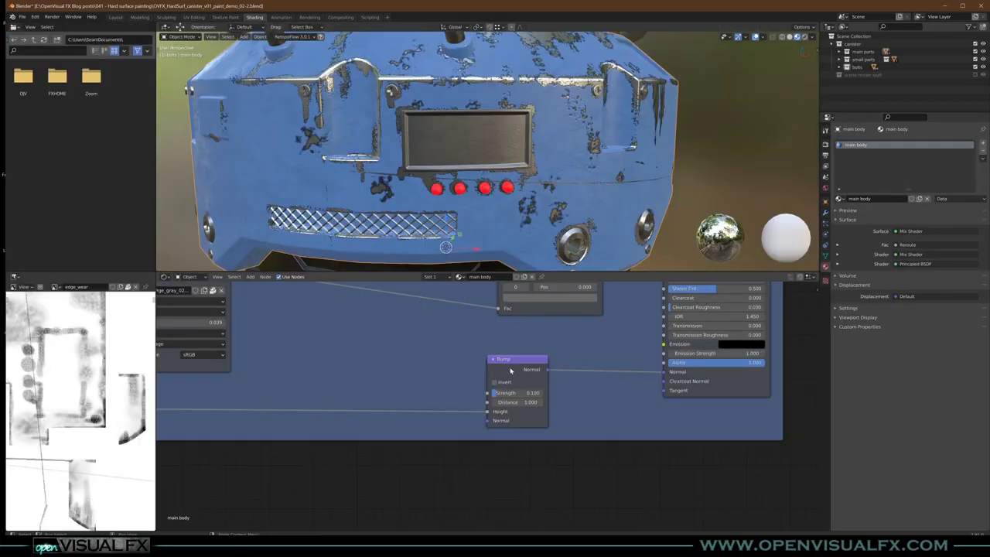
scroll(510, 362, "down", 8)
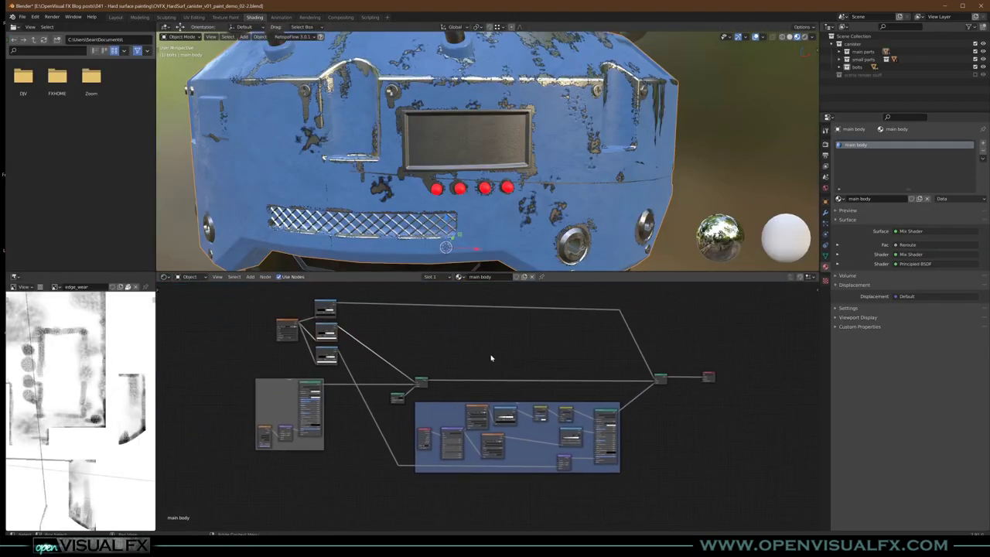
left_click(226, 17)
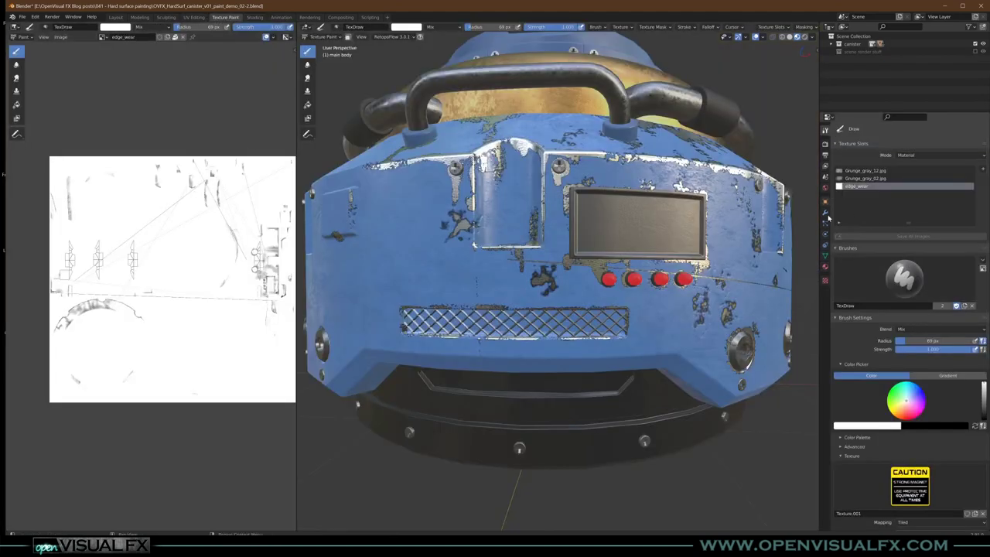
left_click(984, 170)
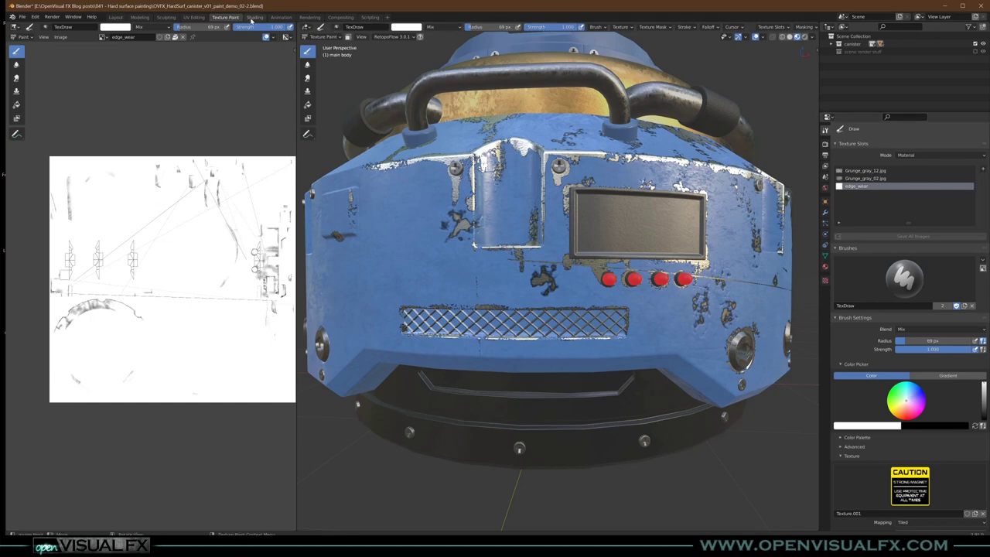
left_click(254, 17)
scroll(603, 415, "up", 2)
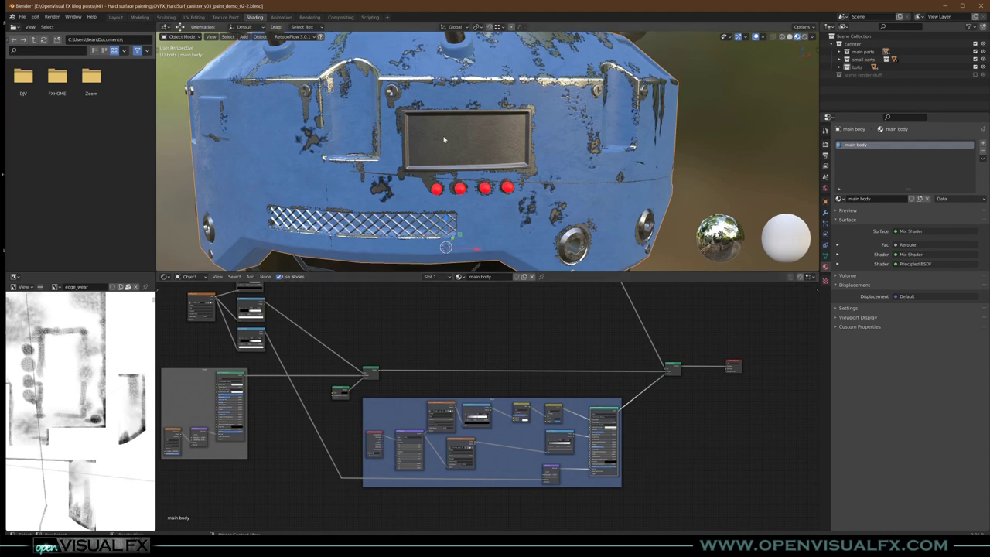
left_click(225, 17)
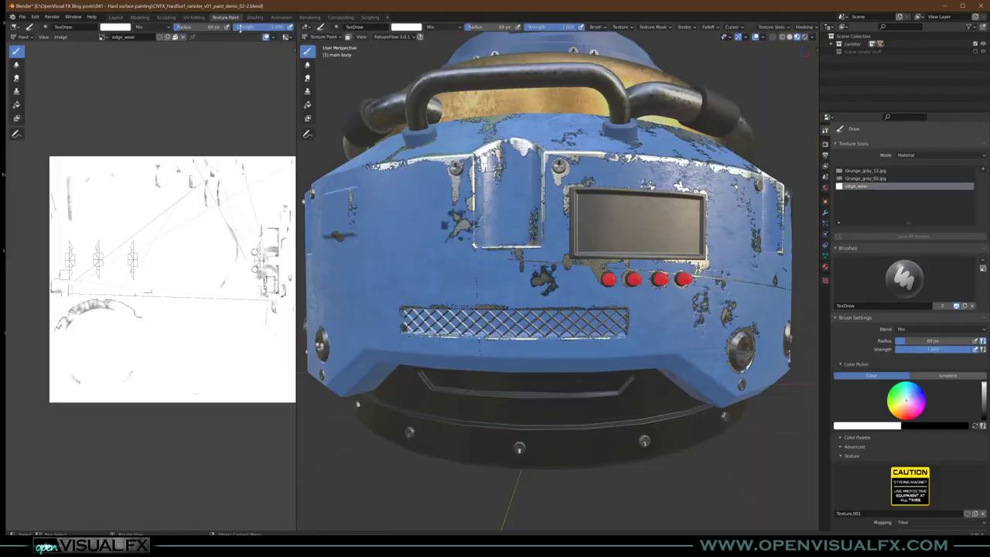
left_click(982, 168)
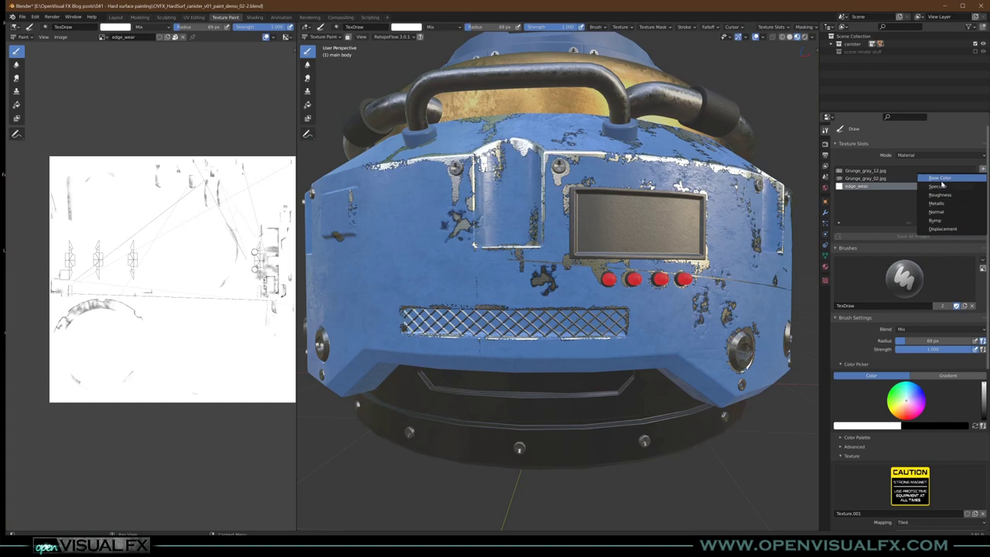
left_click(254, 17)
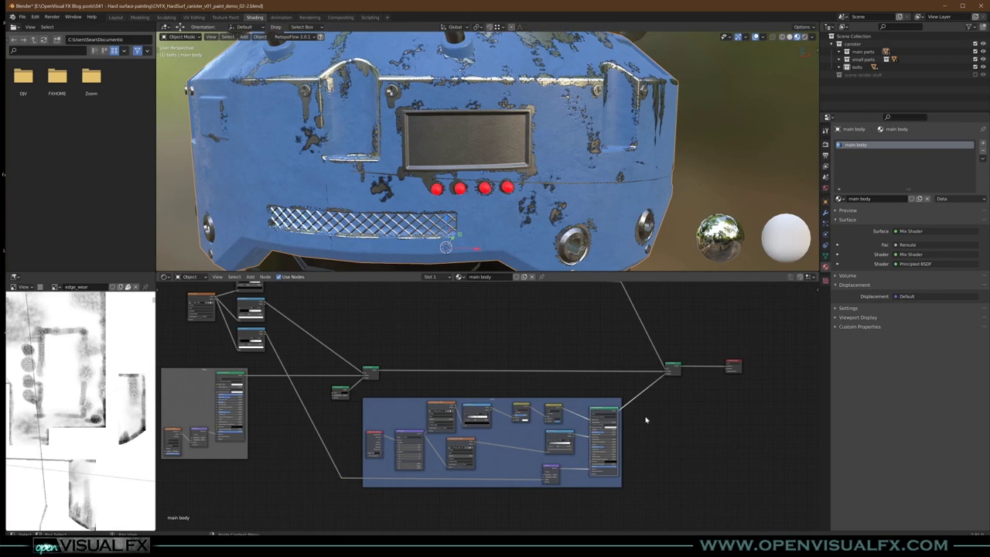
Step: Move the Material Output node farther from the final Mix Shader to make room between them
middle_click_drag(691, 418, 596, 430)
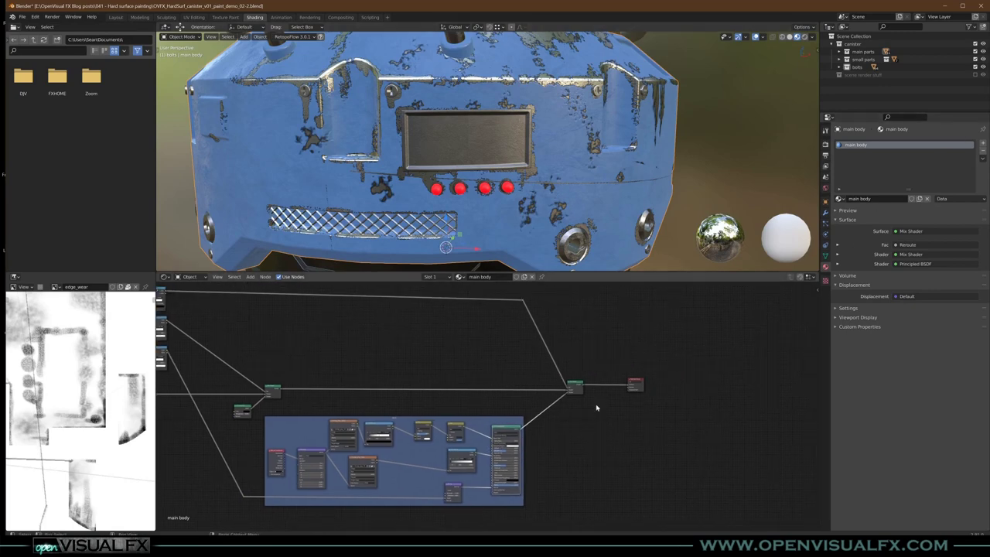
left_click_drag(636, 383, 710, 383)
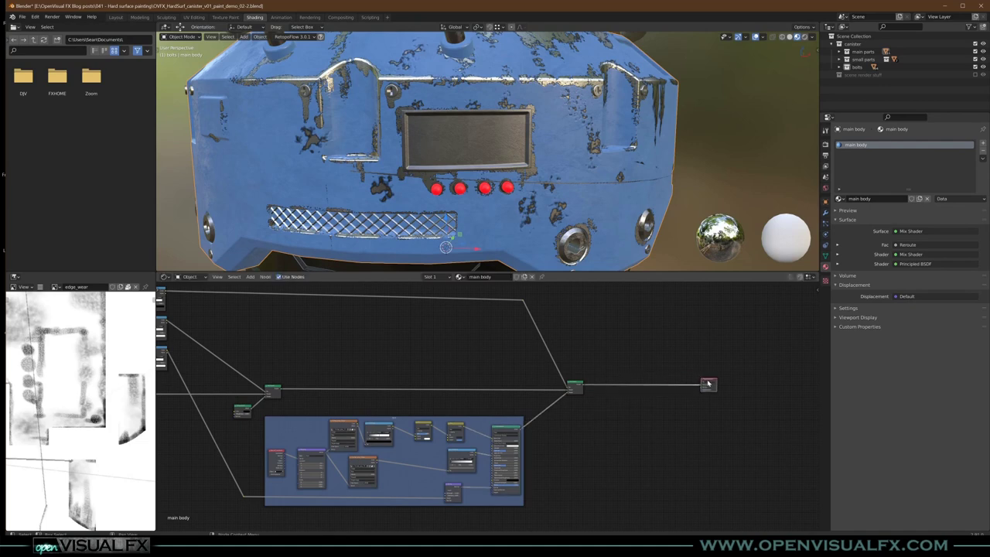
scroll(678, 389, "up", 2)
middle_click_drag(642, 420, 457, 417, "shift")
scroll(514, 408, "up", 2)
scroll(518, 426, "up", 1)
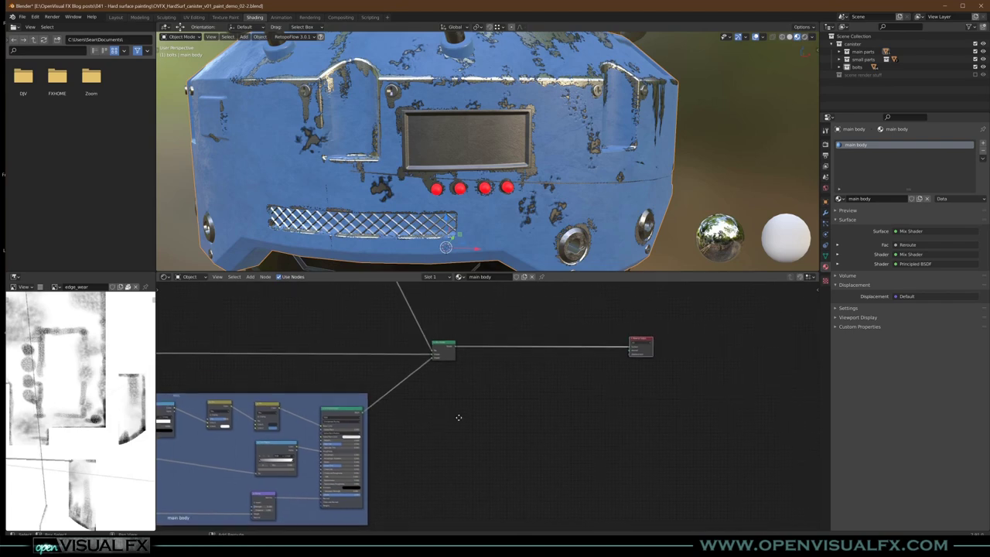
Step: Add an Image Texture node in the empty space below the link between the final Mix Shader and the Material Output
scroll(499, 382, "up", 1)
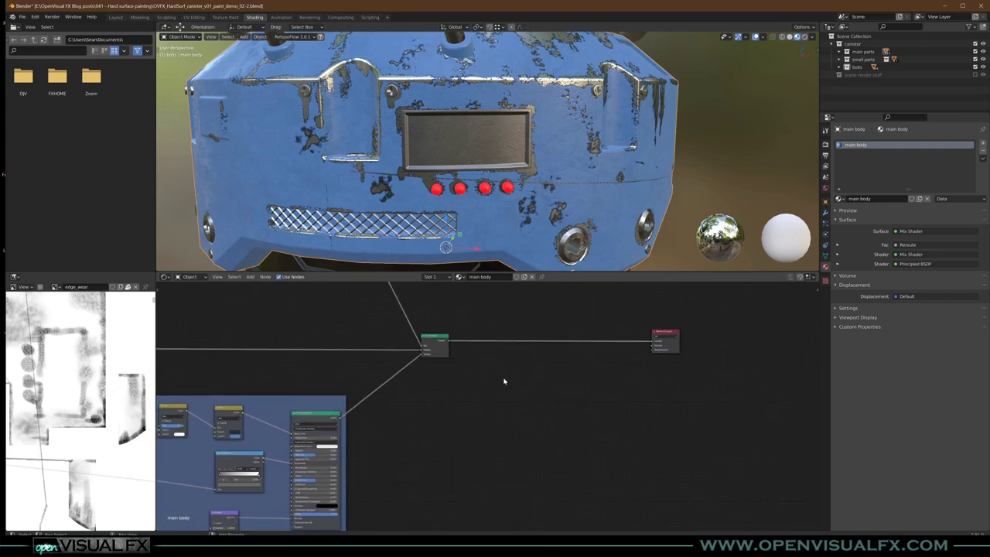
key("shift+a")
mouse_move(462, 387)
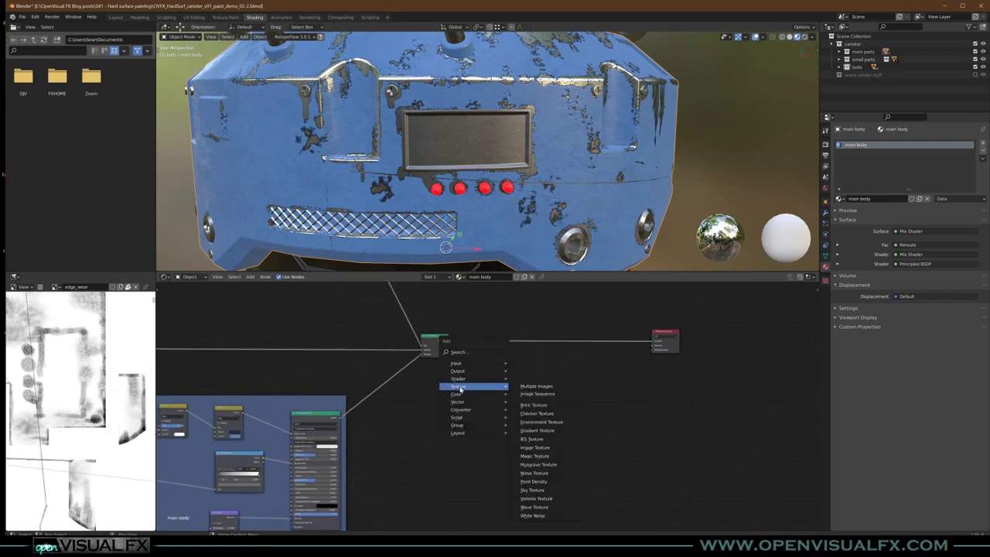
left_click(535, 447)
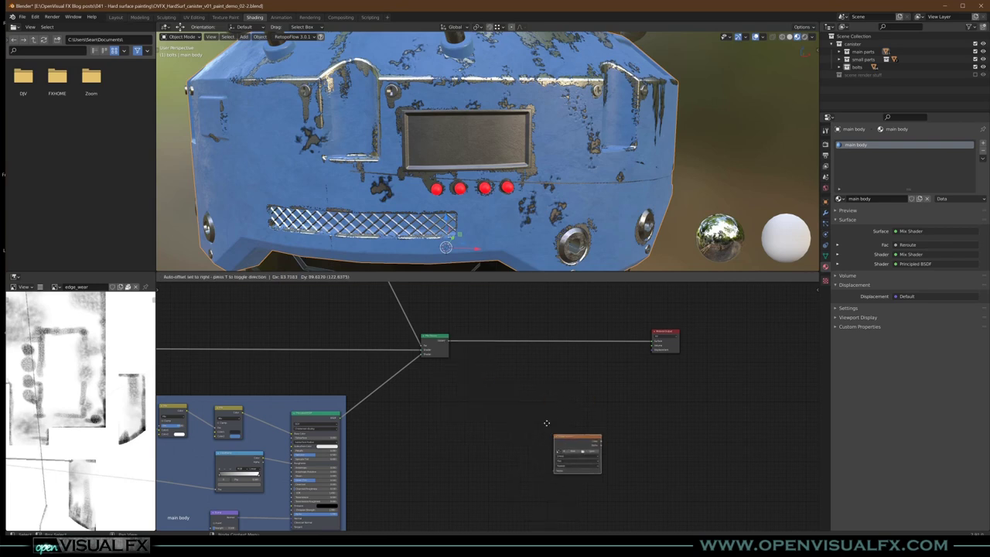
left_click(486, 366)
scroll(491, 379, "up", 4)
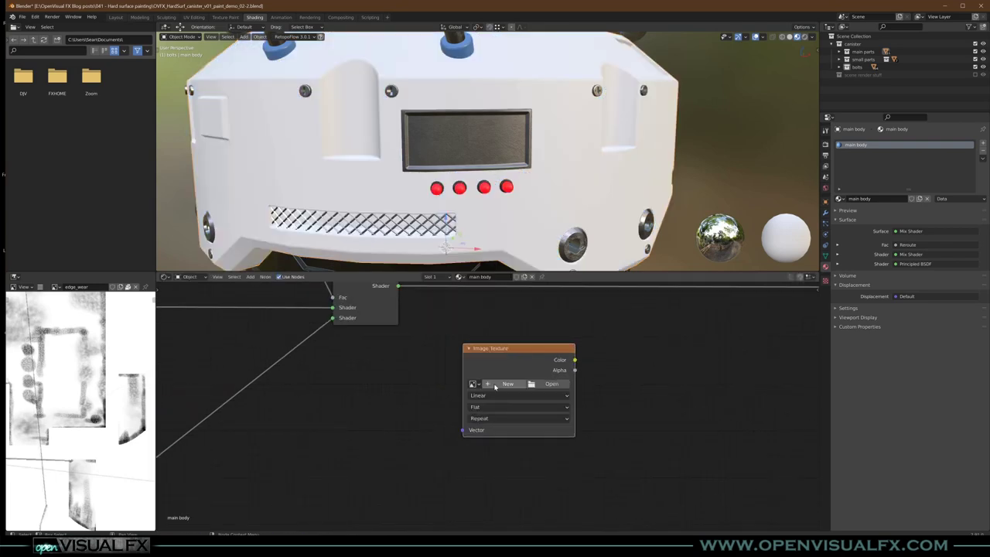
Step: Start a new image for the texture node, naming it decals with a width and height of 8192 px
left_click(505, 384)
type("di")
type("cals")
key("Return")
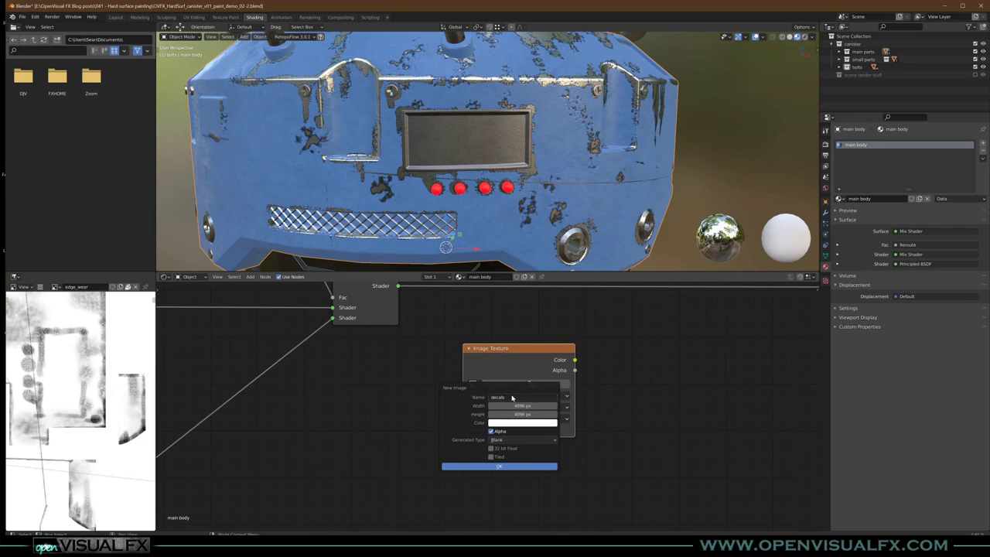
left_click_drag(500, 405, 500, 415)
type("4096")
key("Return")
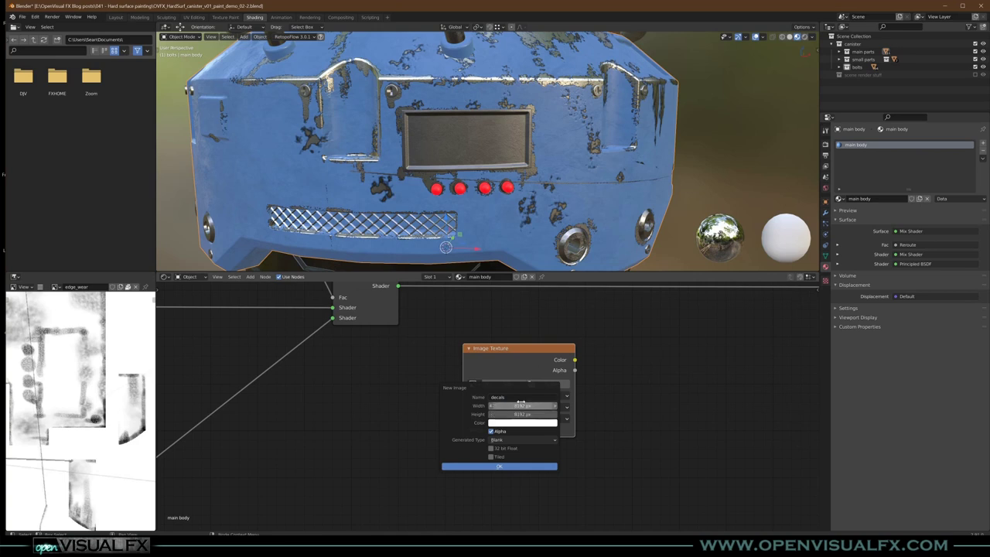
Step: Set the new image's fill color to black with alpha 0 and create the image
left_click(498, 424)
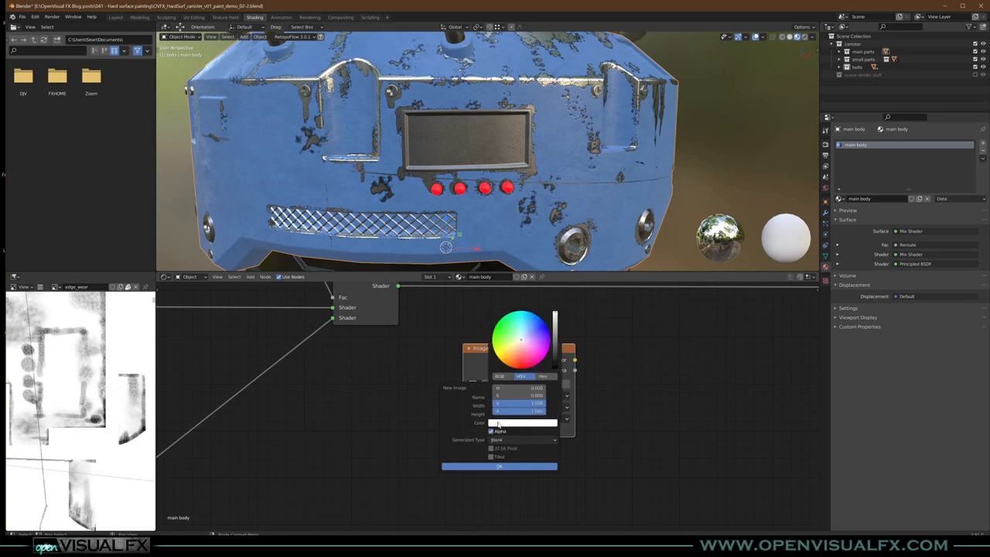
left_click_drag(554, 343, 554, 368)
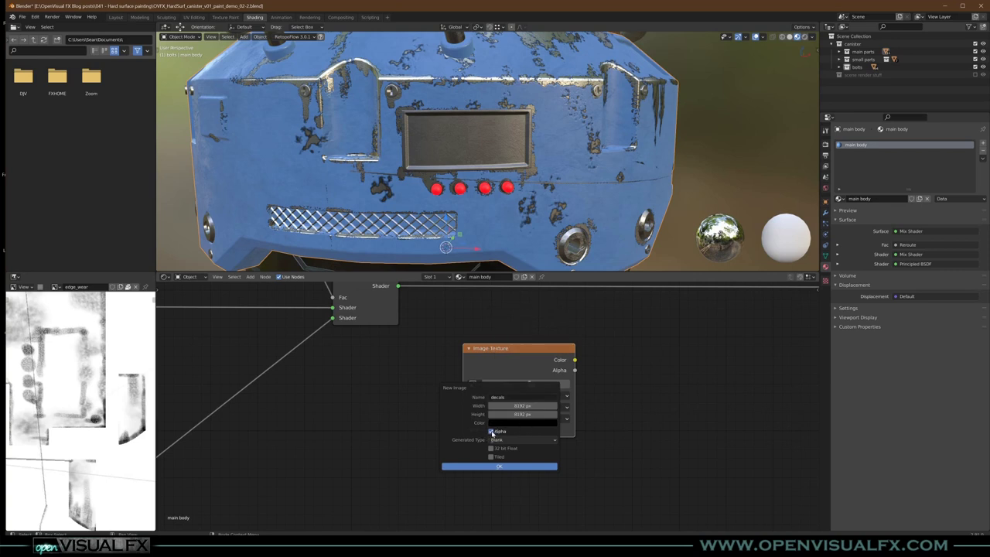
left_click(521, 423)
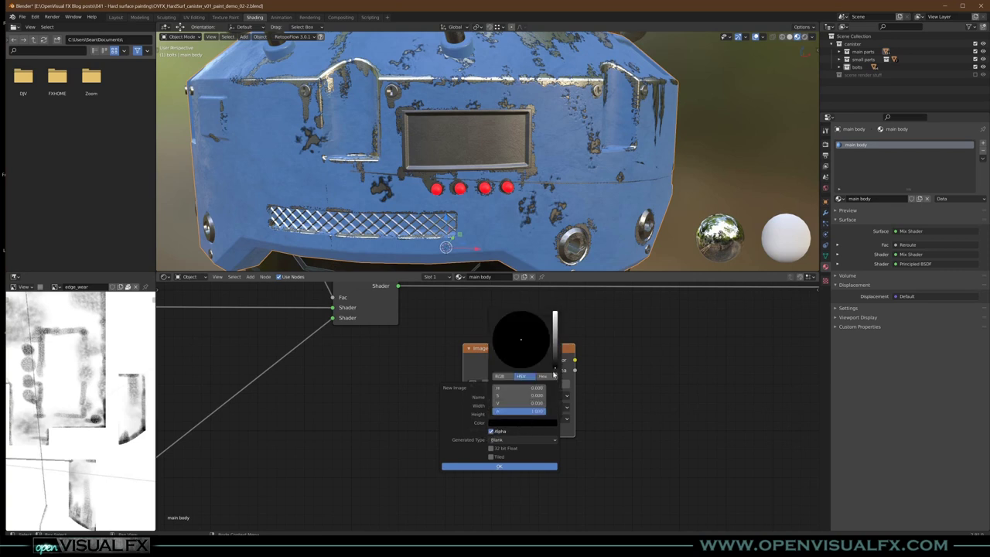
left_click_drag(540, 413, 493, 414)
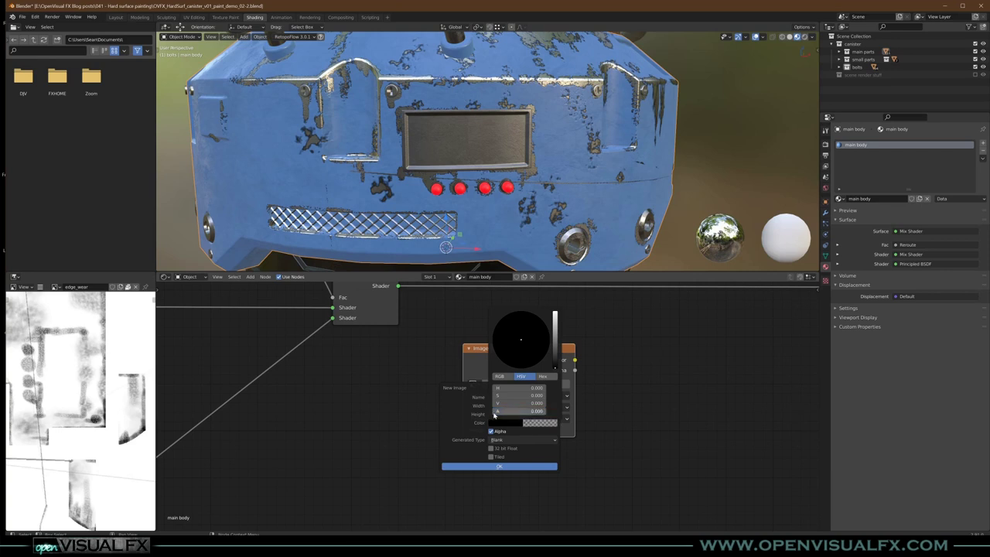
left_click(503, 467)
Step: Duplicate the Mix Shader onto the Material Output link and connect the decals Color to its second Shader input
scroll(541, 398, "down", 1)
left_click_drag(573, 363, 543, 368)
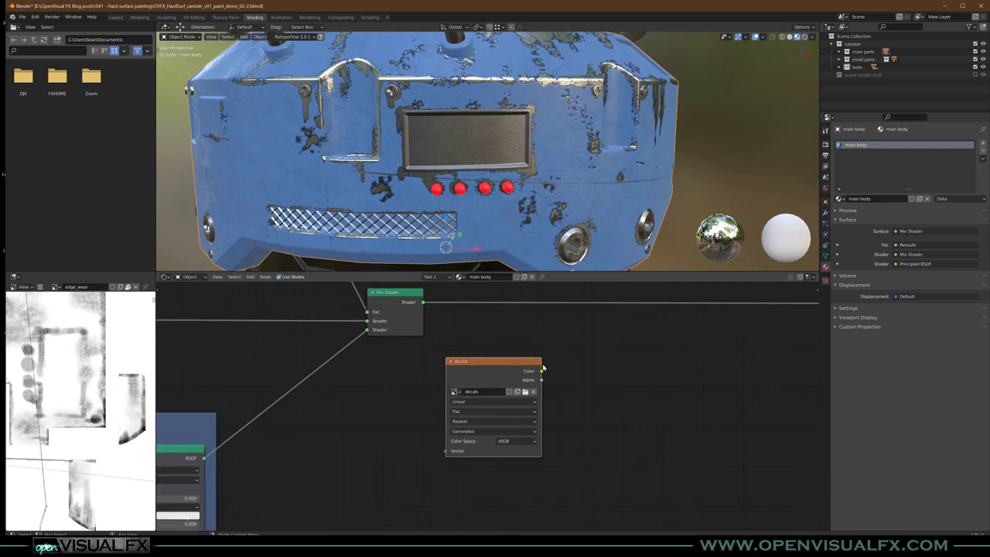
scroll(552, 363, "down", 3)
middle_click_drag(573, 366, 508, 406)
left_click(363, 353)
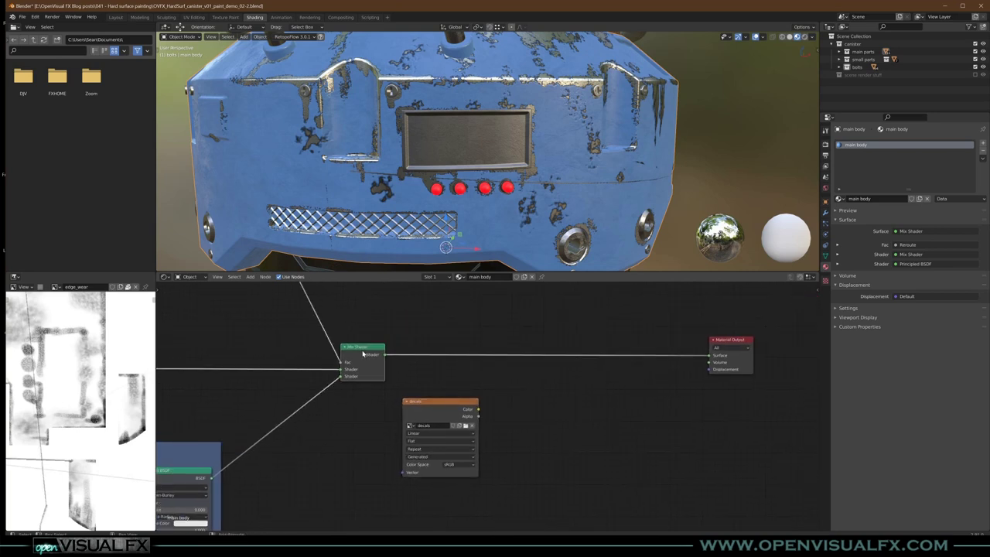
key("shift+d")
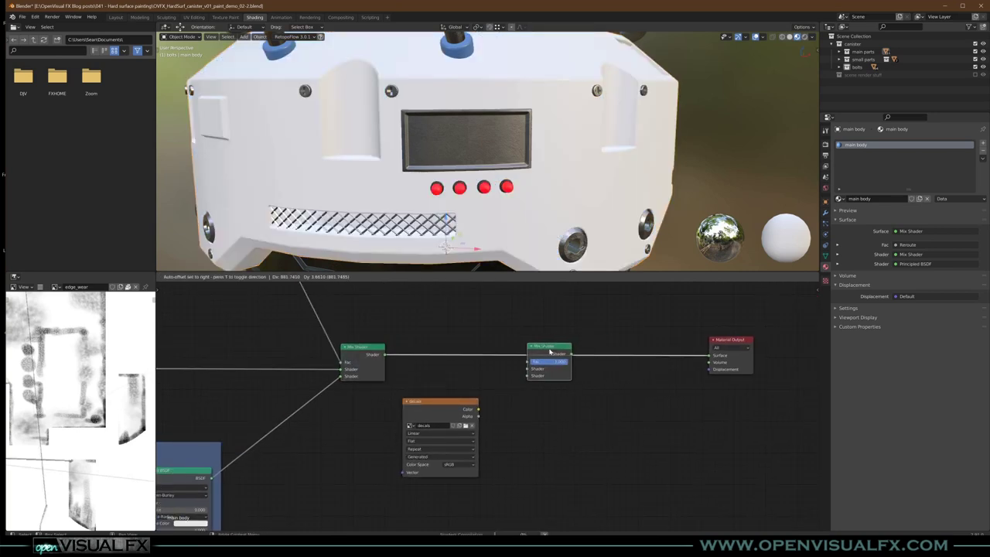
left_click(549, 356)
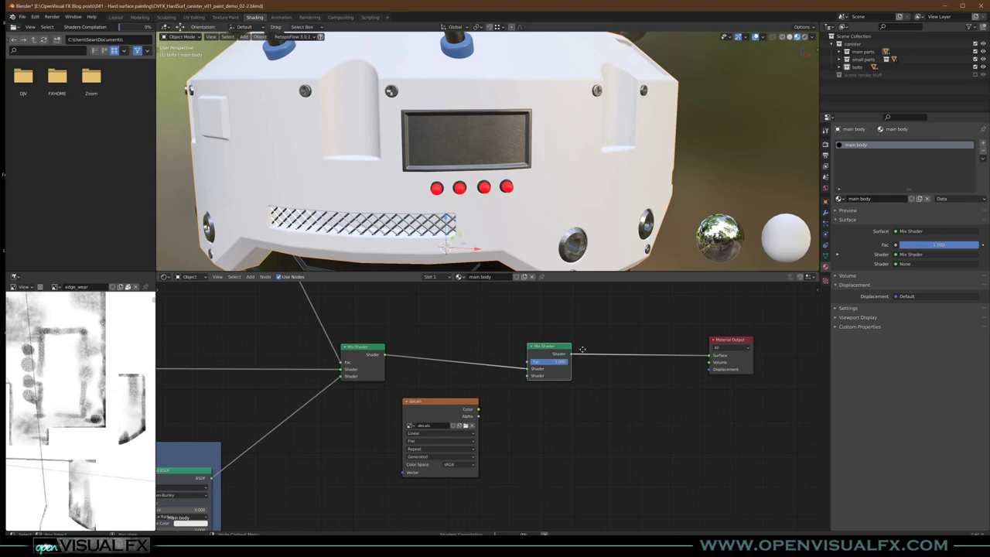
left_click_drag(545, 354, 573, 354)
left_click_drag(481, 410, 557, 375)
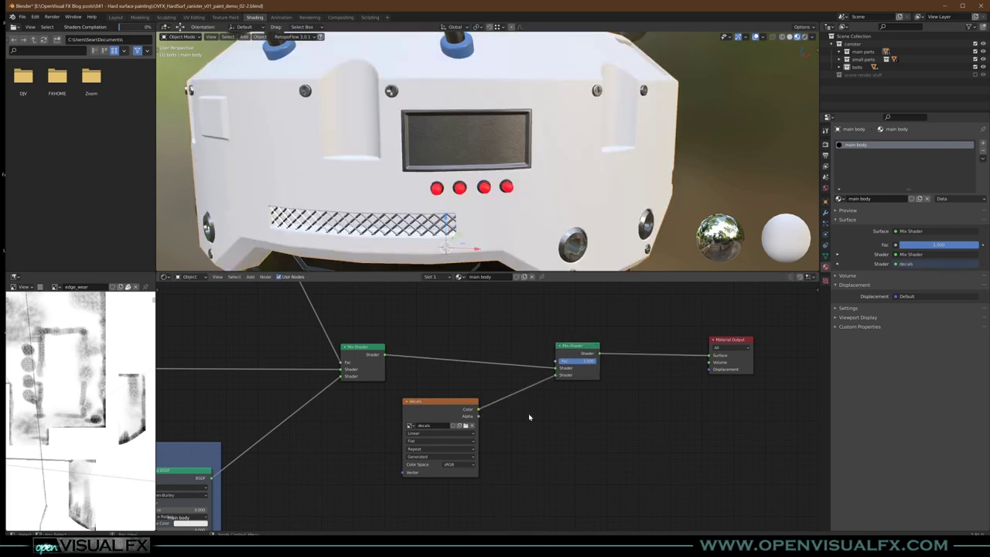
Step: Insert a Diffuse BSDF between the decals image's Color output and the new Mix Shader's second Shader input
left_click_drag(446, 413, 404, 425)
key("shift+a")
mouse_move(501, 407)
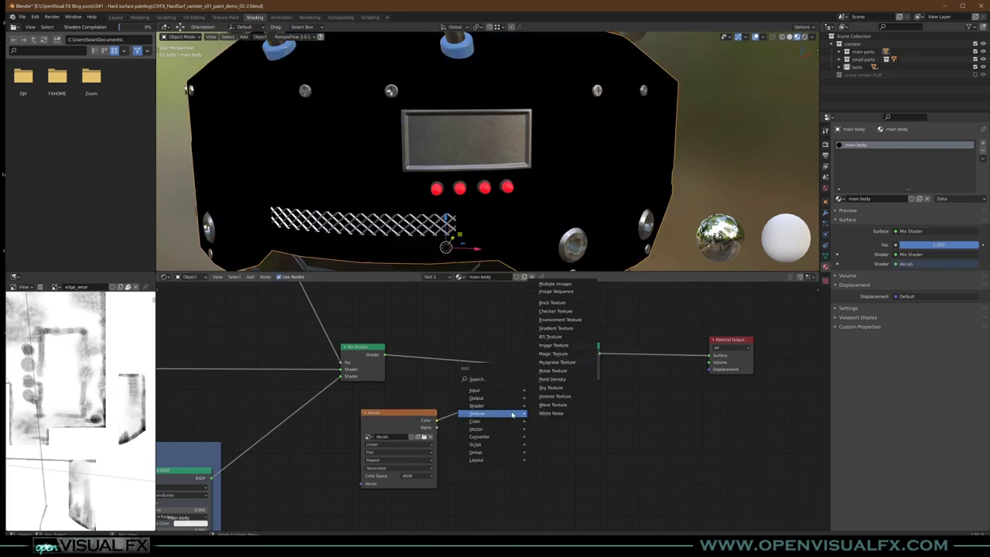
left_click(551, 261)
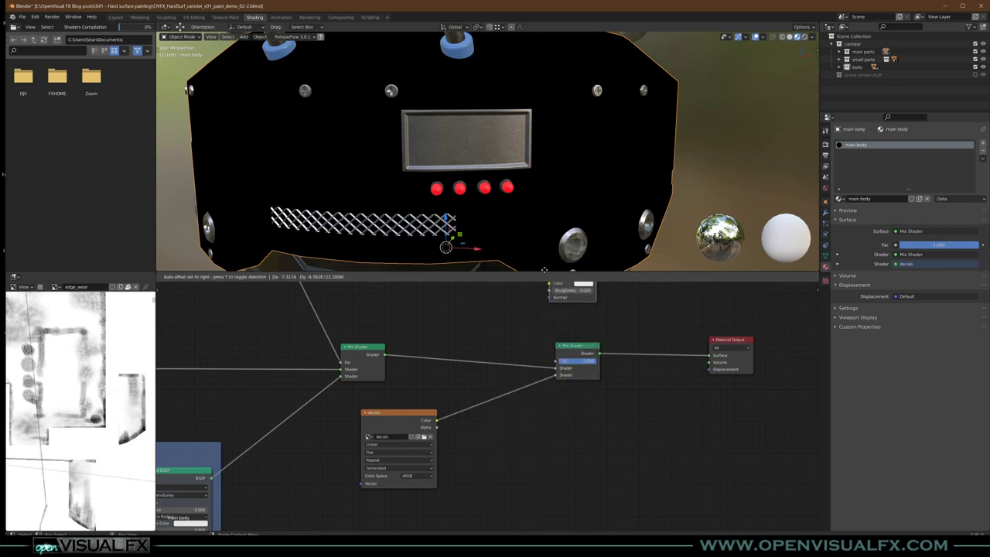
left_click(495, 393)
mouse_move(565, 351)
left_mouse_down()
mouse_move(580, 347)
mouse_move(566, 345)
left_mouse_up()
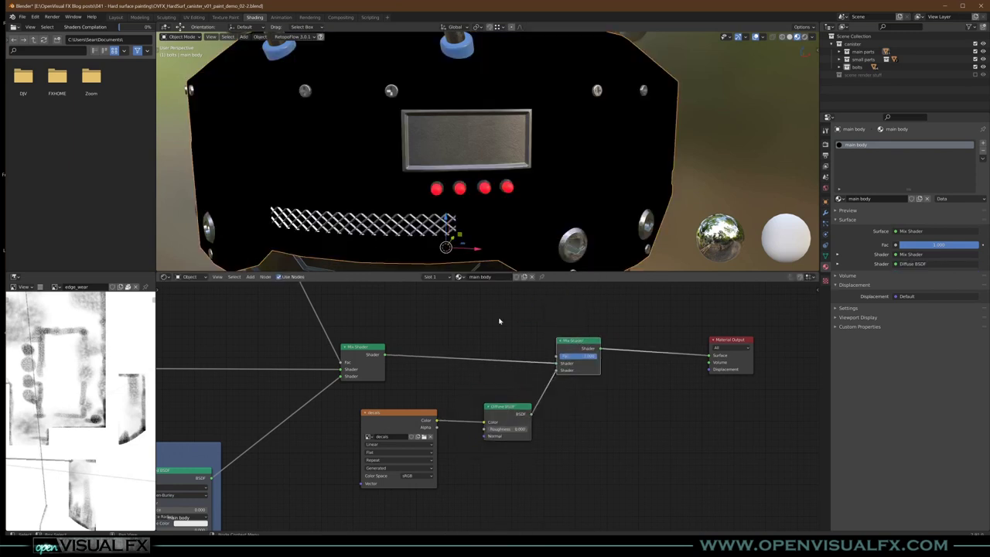
left_click_drag(505, 414, 510, 415)
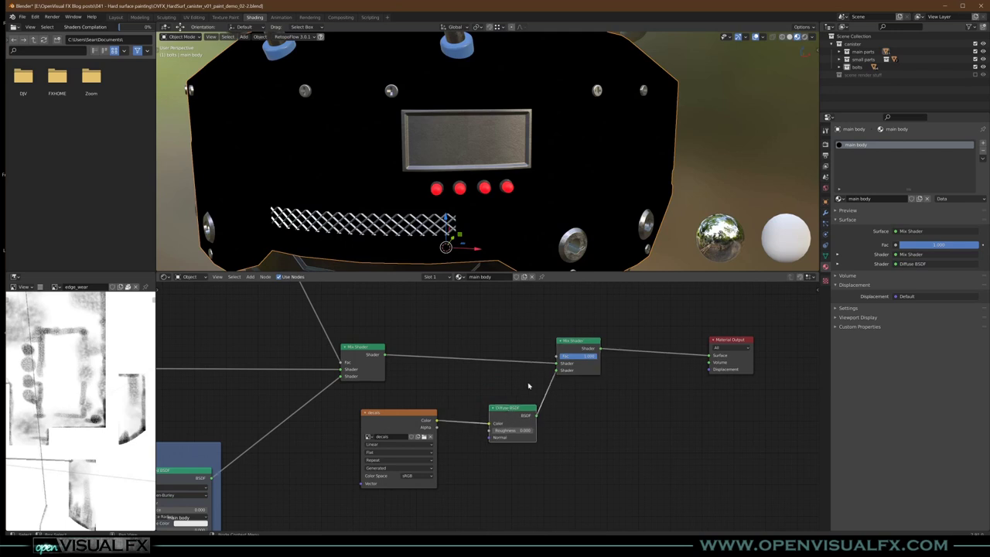
Step: Space out the new Mix Shader and Diffuse BSDF, and link the decals Alpha to the Mix Shader's Fac
left_click_drag(587, 344, 610, 346)
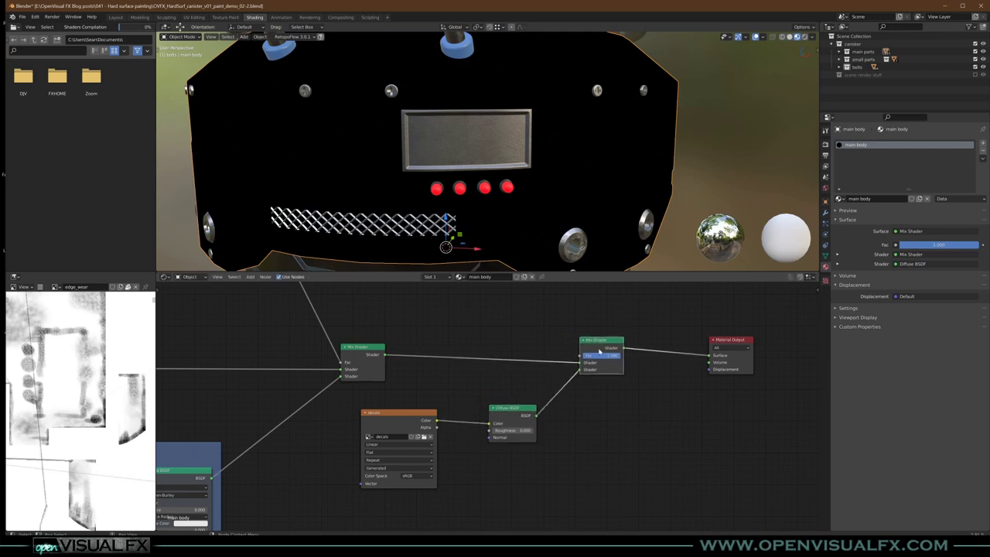
left_click_drag(518, 413, 525, 409)
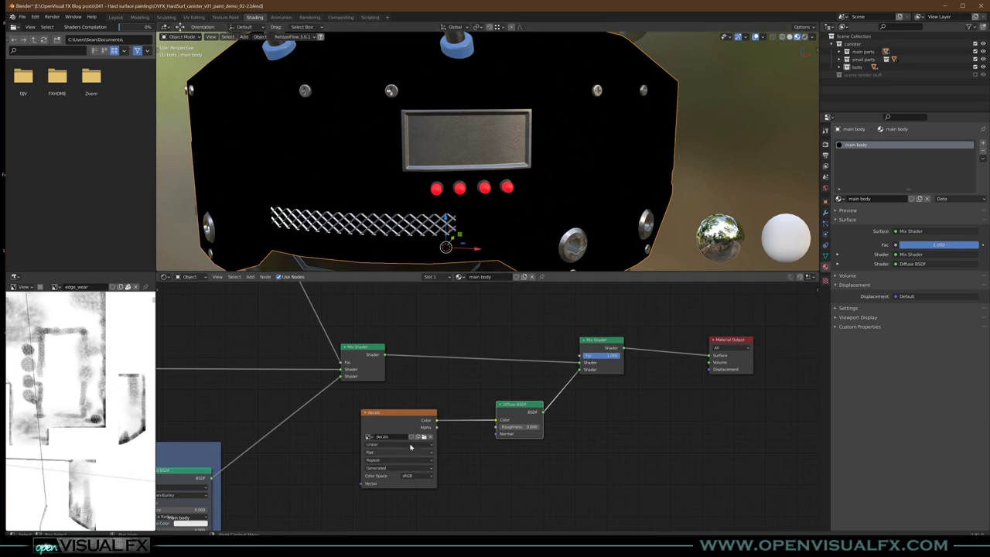
left_click_drag(437, 428, 580, 356)
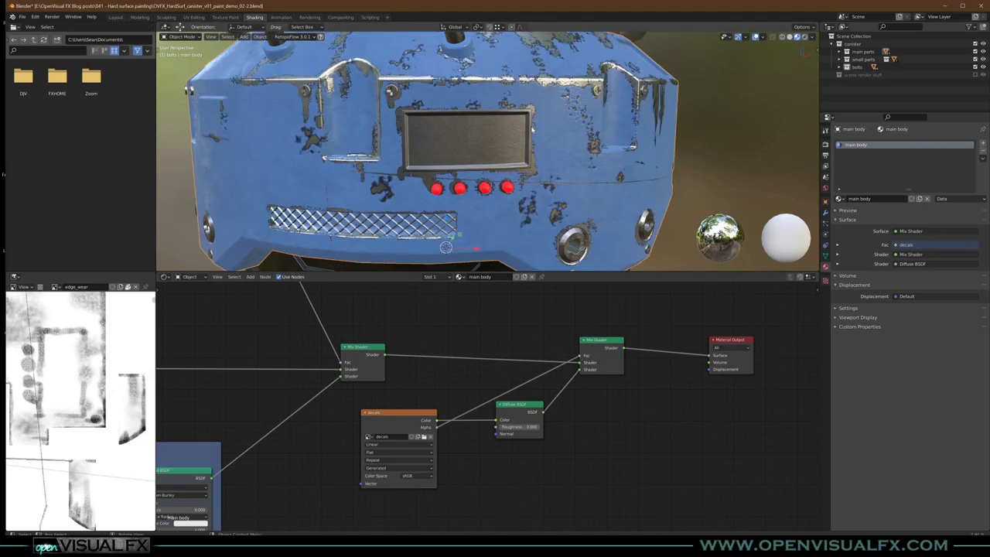
Step: Select the decals image node and switch to the Texture Paint workspace with decals as the active texture slot
middle_click_drag(532, 190, 547, 176)
scroll(542, 162, "down", 1)
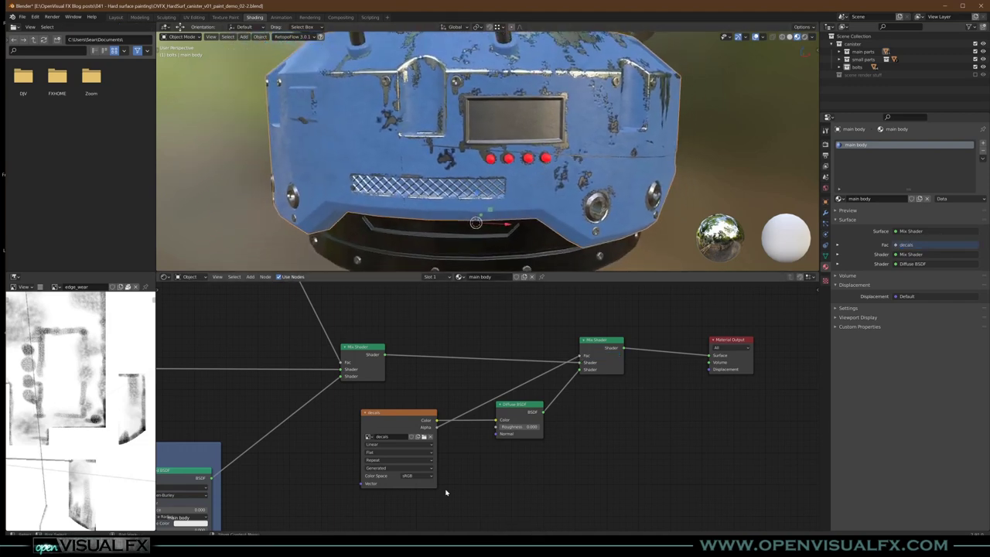
middle_click_drag(367, 460, 512, 401)
left_click(518, 356)
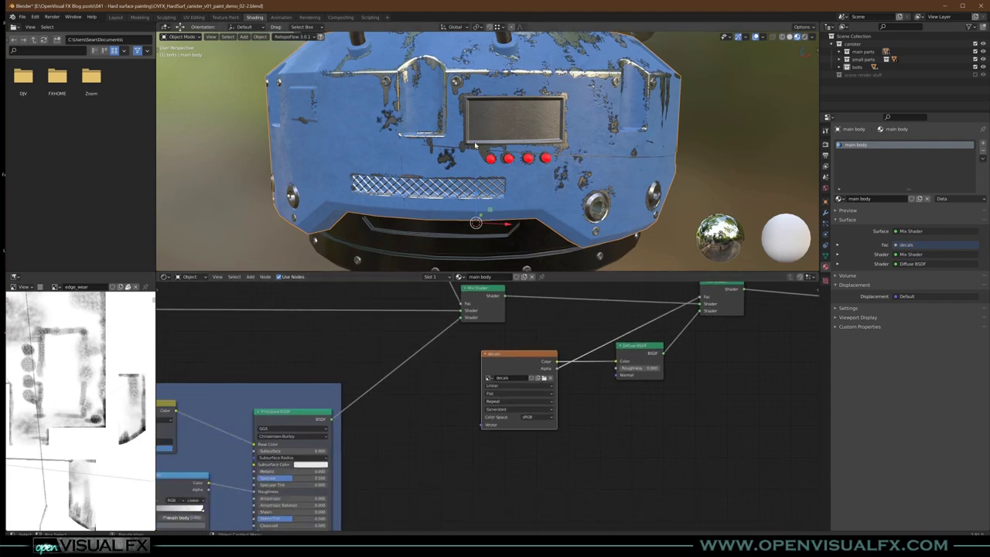
left_click(226, 17)
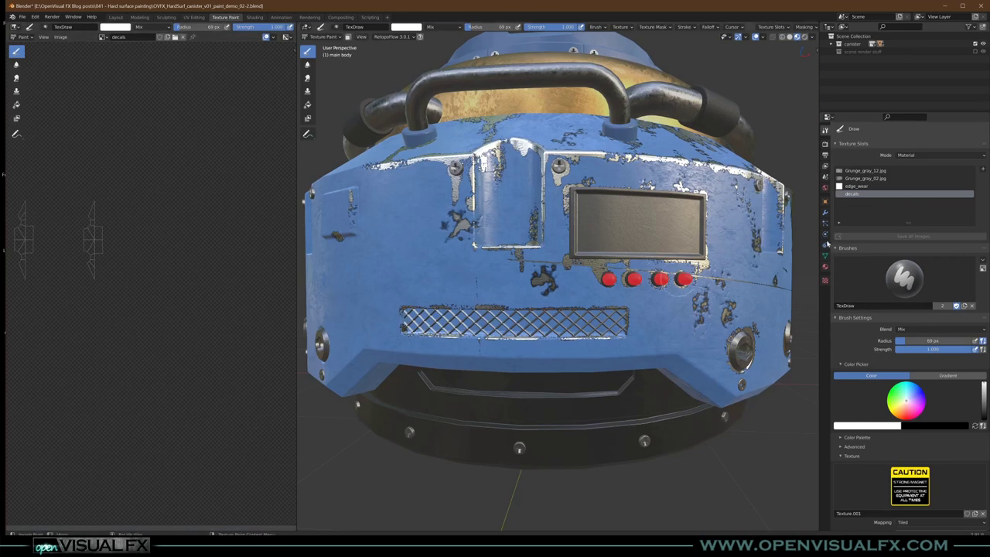
left_click(860, 187)
left_click(857, 195)
scroll(159, 268, "down", 2)
middle_click_drag(201, 280, 169, 285)
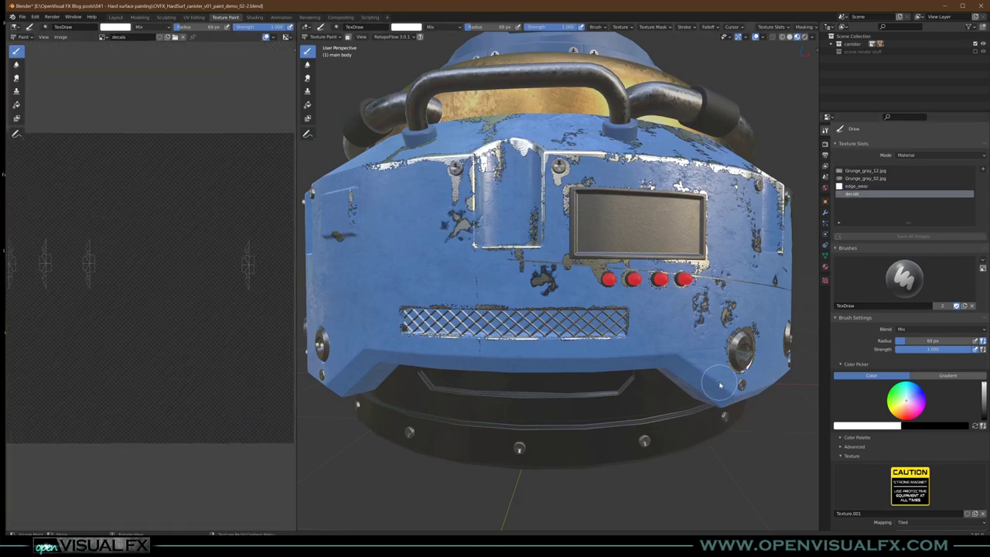
Step: Try a brush stroke with the tiled caution texture on the blue surface near the grille, and undo it
scroll(897, 374, "down", 1)
scroll(897, 374, "down", 6)
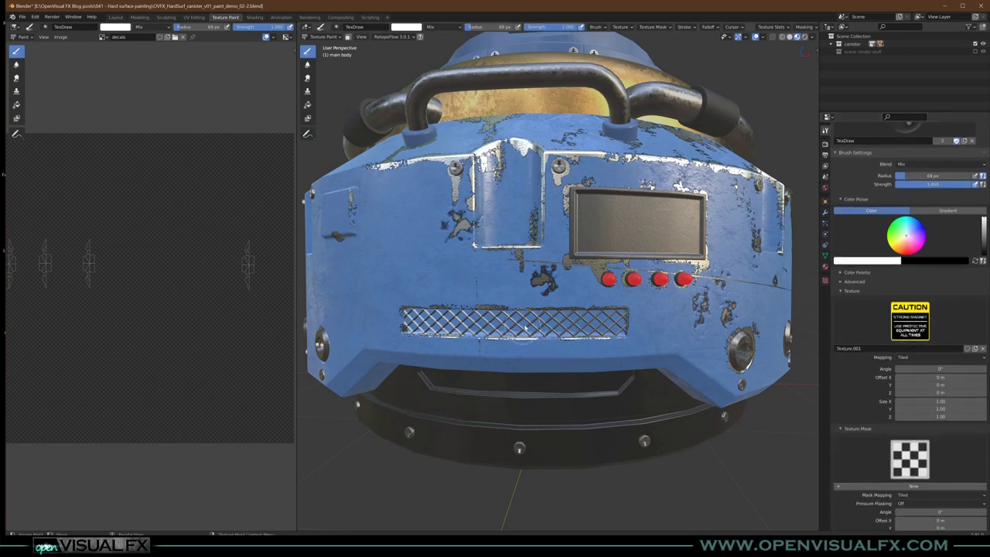
middle_click_drag(525, 327, 571, 304)
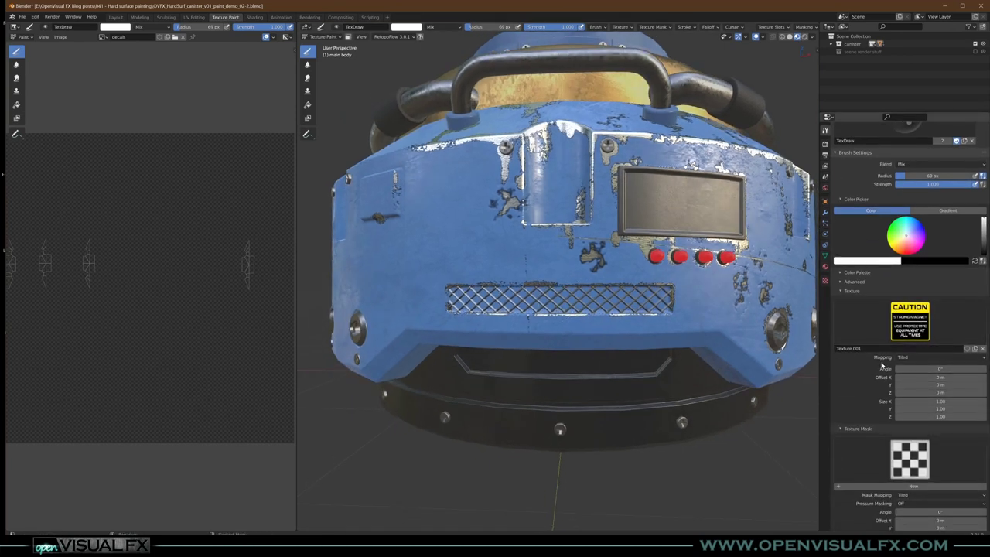
mouse_move(520, 340)
middle_mouse_down()
mouse_move(544, 354)
mouse_move(499, 289)
middle_mouse_up()
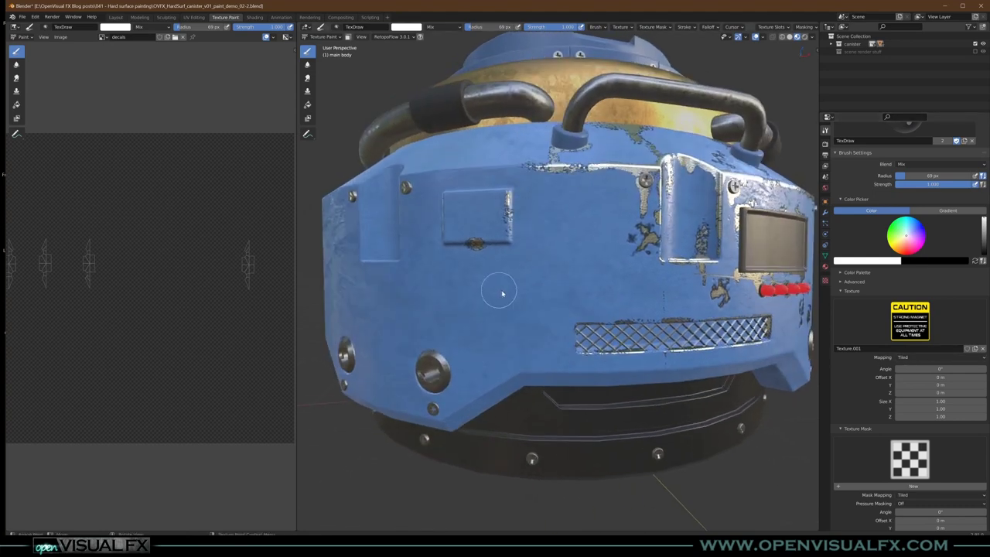
mouse_move(571, 267)
left_mouse_down()
mouse_move(568, 244)
mouse_move(514, 305)
mouse_move(537, 317)
mouse_move(593, 291)
left_mouse_up()
mouse_move(647, 358)
middle_mouse_down()
mouse_move(684, 369)
mouse_move(657, 356)
middle_mouse_up()
scroll(202, 310, "down", 1)
scroll(188, 313, "up", 4)
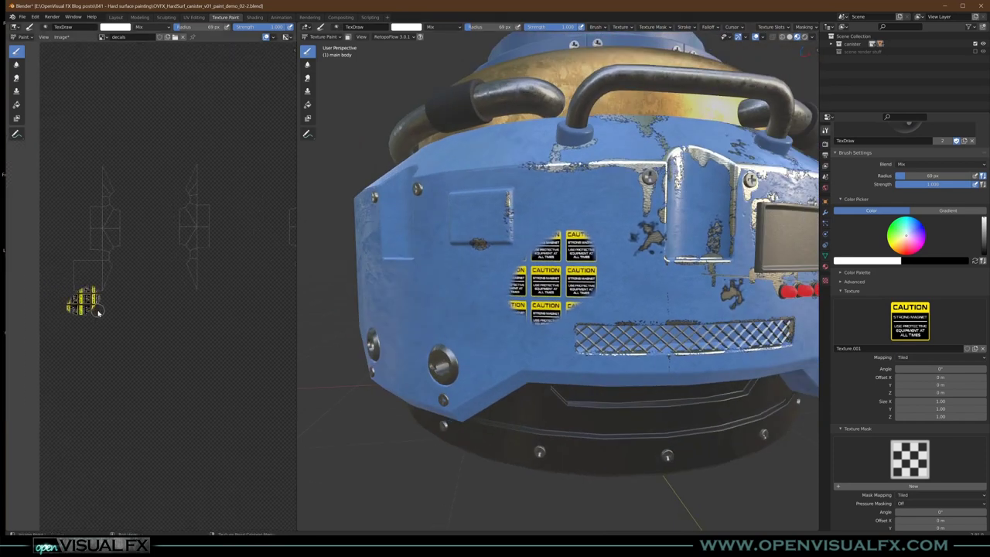
scroll(186, 335, "down", 2)
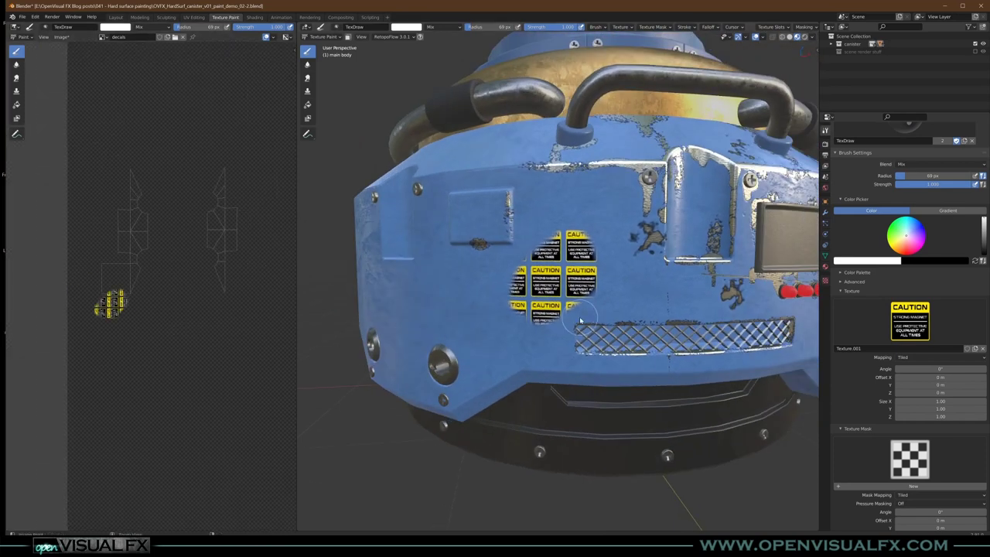
key("ctrl+z")
Step: Set the brush texture mapping to Stencil and match the stencil to the decal's image aspect
middle_click_drag(595, 311, 577, 308)
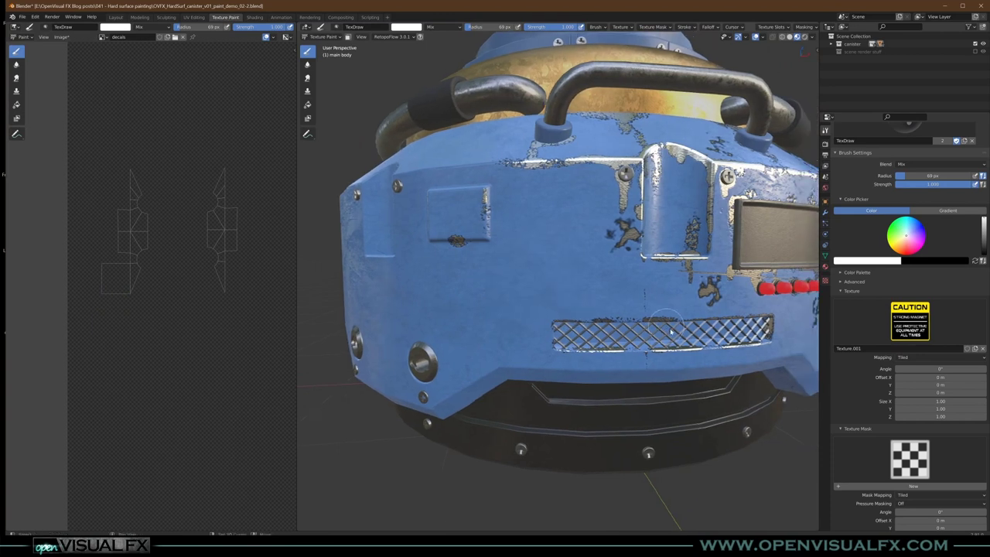
left_click(913, 357)
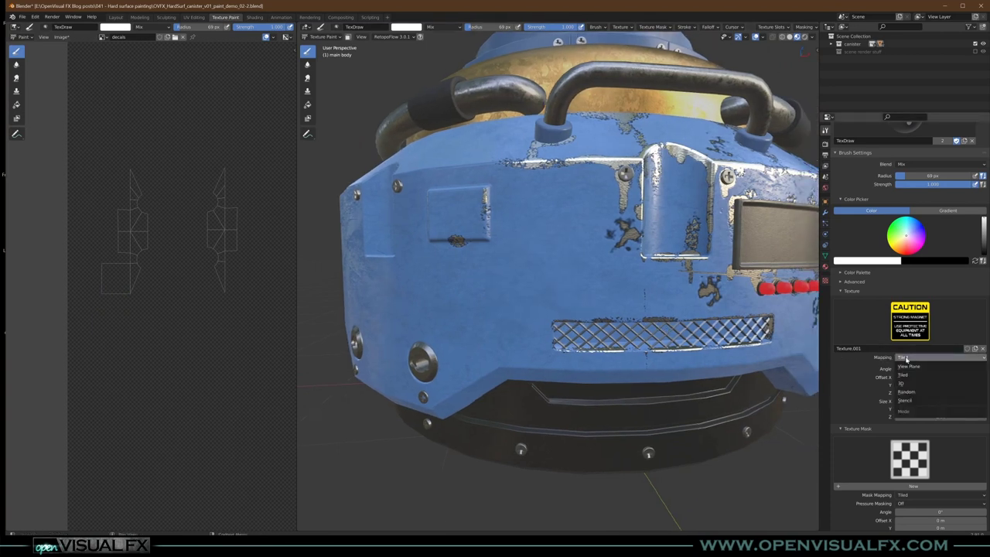
left_click(905, 401)
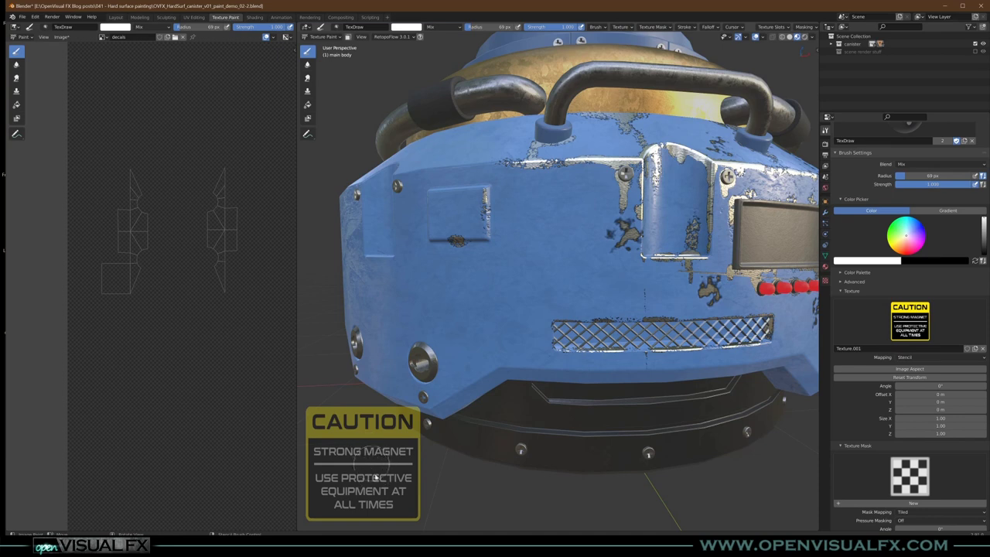
left_click(911, 369)
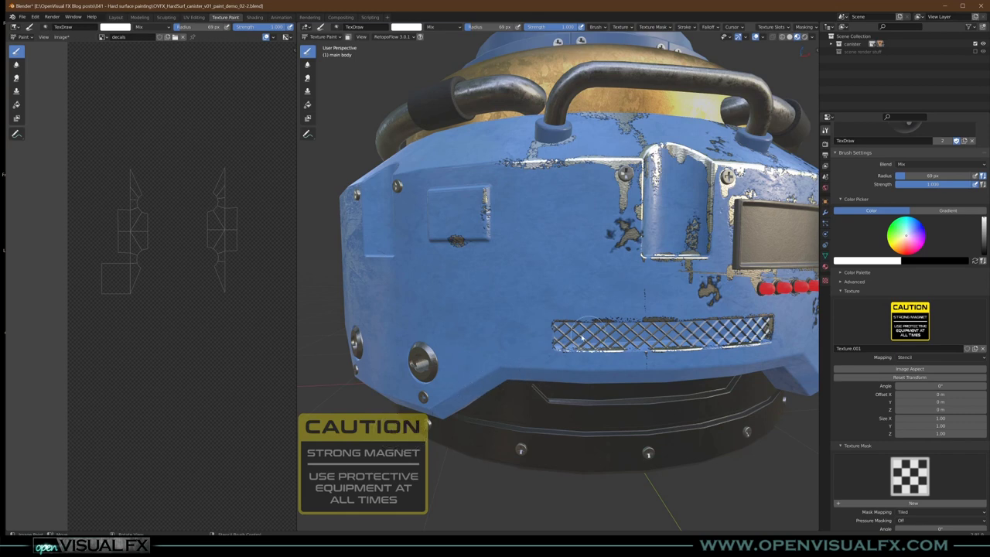
Step: Place the caution stencil on the blue surface above the grille, try rotating it, and reset its angle to 0°
middle_click_drag(592, 344, 583, 346)
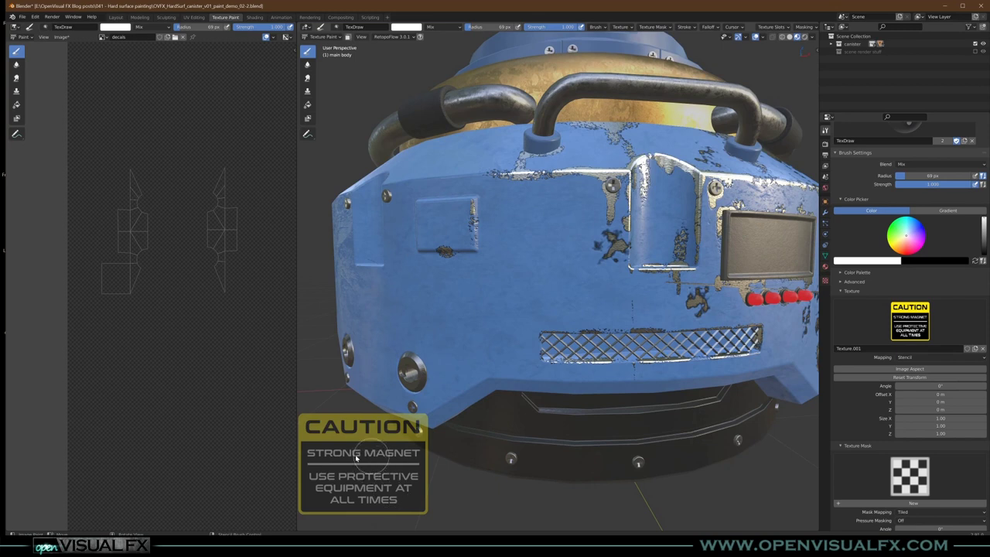
right_click_drag(340, 481, 559, 227)
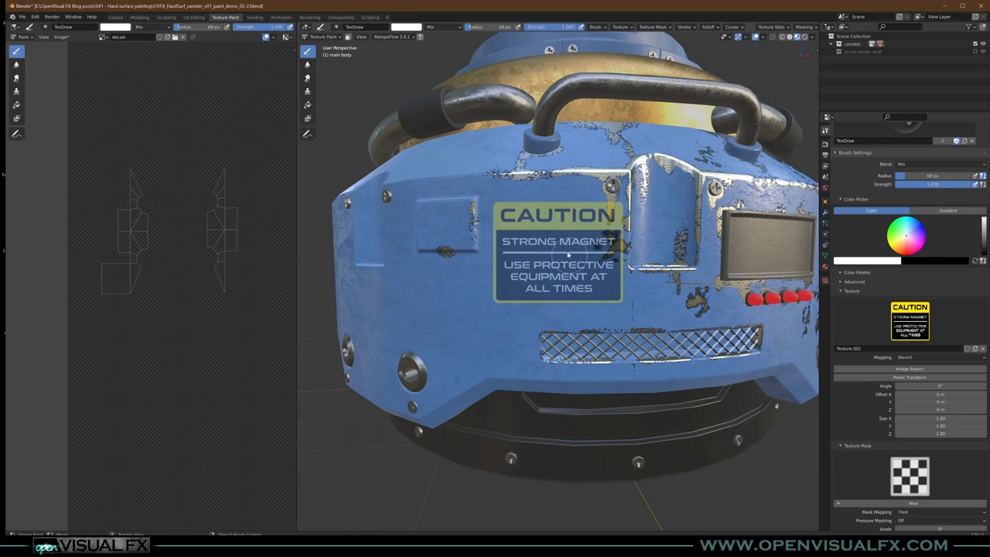
right_click_drag(610, 218, 580, 190, "shift")
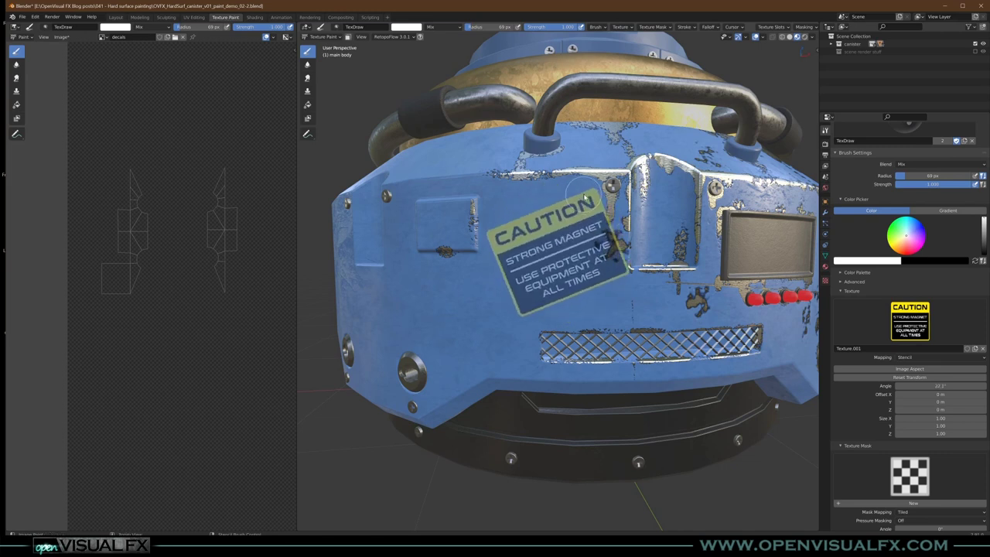
left_click(932, 385)
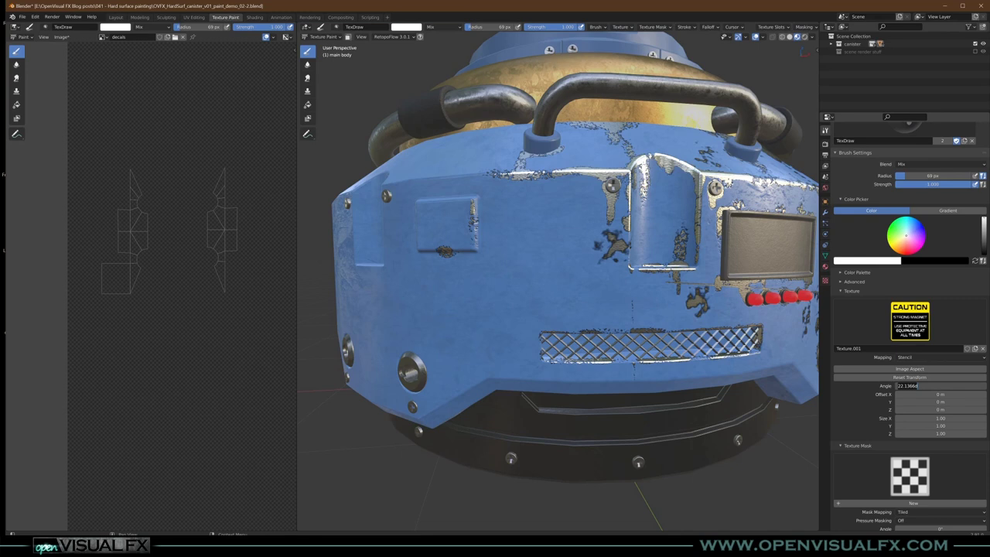
type("0")
key("Return")
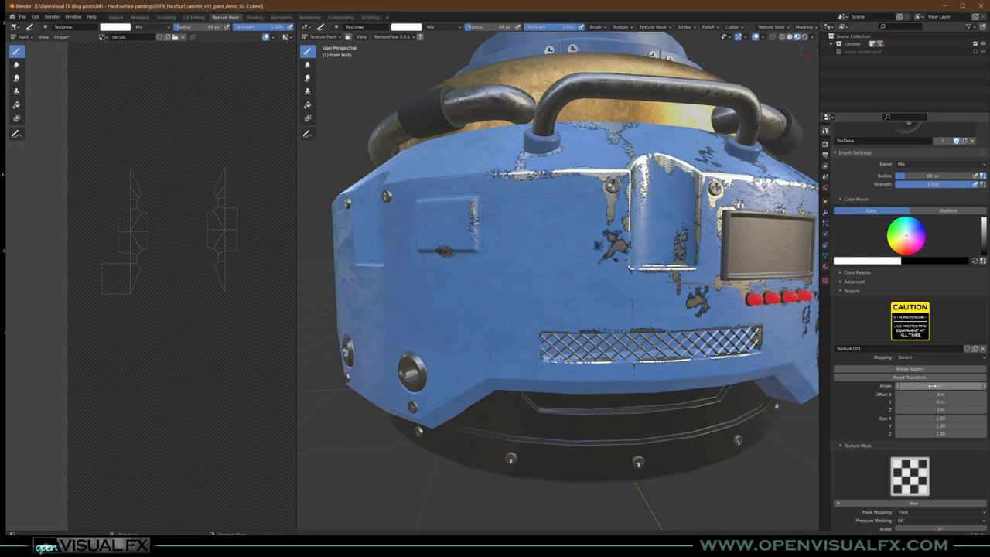
Step: Shrink the caution stencil slightly and try it at different spots on the canister's blue surface
right_click_drag(564, 261, 601, 291)
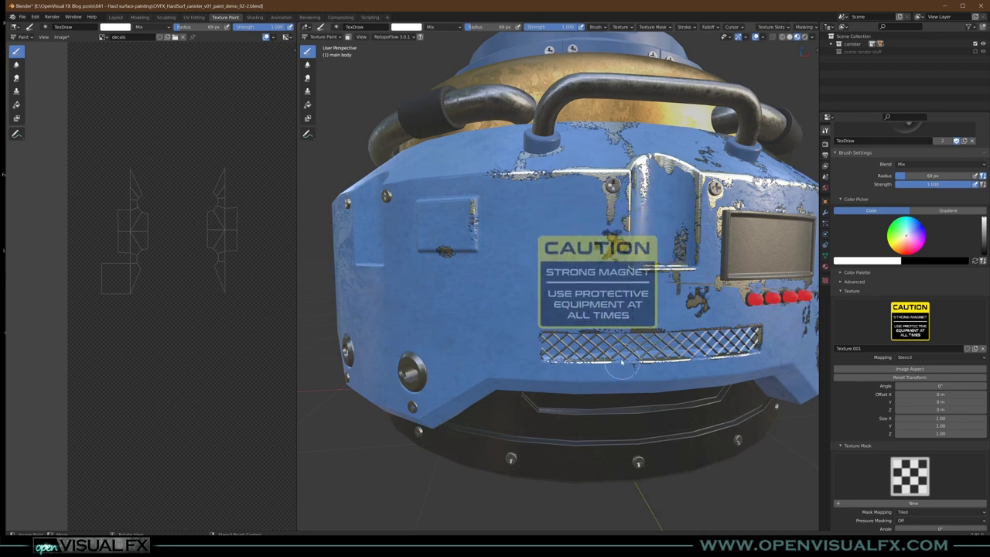
right_click_drag(588, 288, 540, 240)
mouse_move(550, 257)
middle_mouse_down()
mouse_move(567, 268)
mouse_move(551, 249)
middle_mouse_up()
mouse_move(542, 233)
right_mouse_down()
mouse_move(518, 276)
mouse_move(526, 236)
right_mouse_up()
middle_click_drag(526, 236, 606, 266)
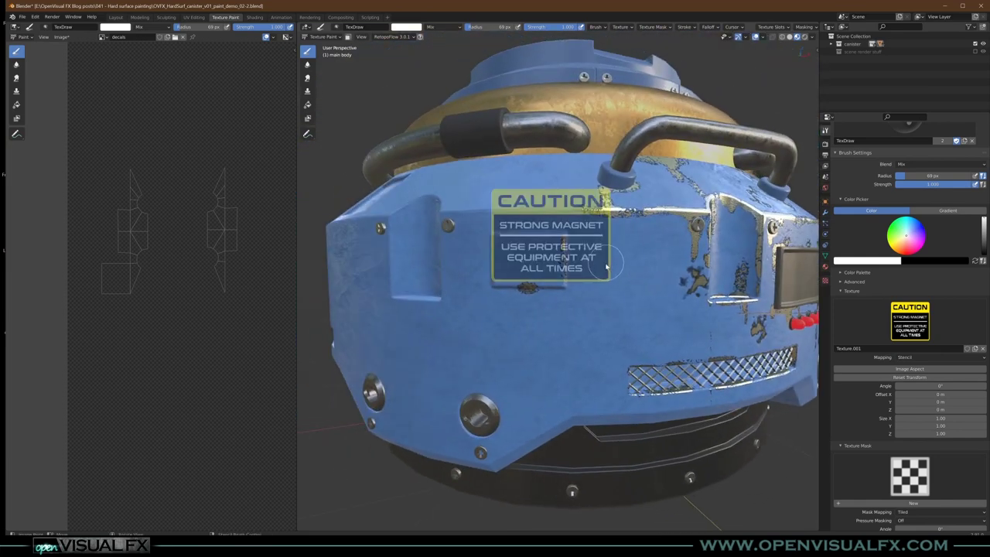
right_click_drag(576, 253, 554, 398)
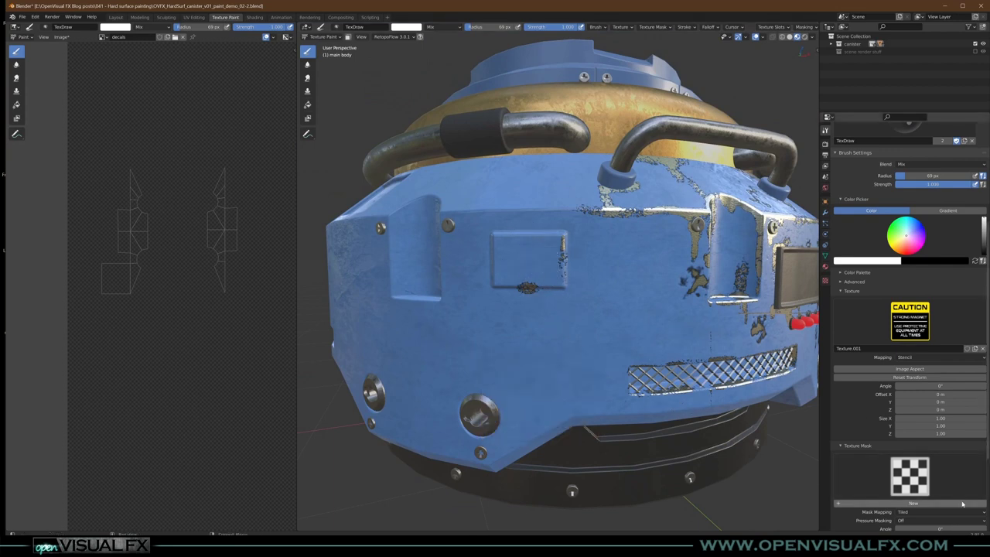
Step: Bring the worn blue panel with two round fittings into view and move the caution stencil clear below the canister
middle_click_drag(497, 437, 604, 411)
middle_click_drag(489, 398, 684, 332)
middle_click_drag(441, 332, 544, 314)
scroll(544, 314, "down", 4)
middle_click_drag(467, 297, 627, 349)
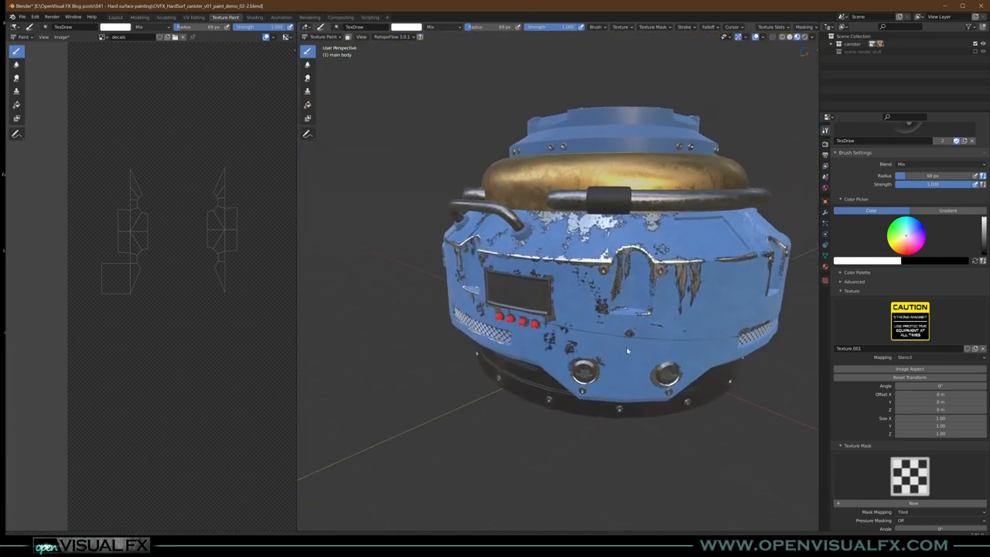
scroll(633, 388, "up", 3)
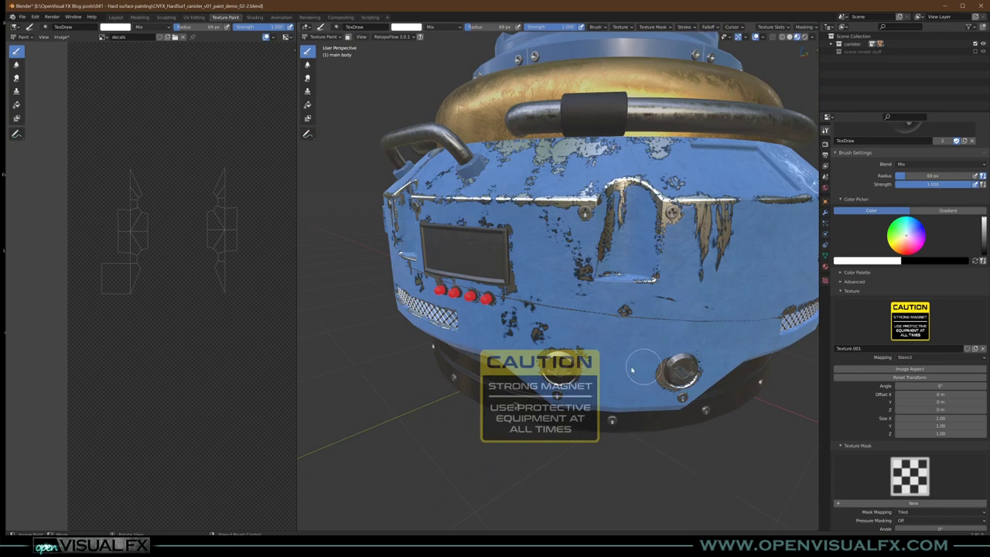
right_click_drag(620, 379, 538, 426)
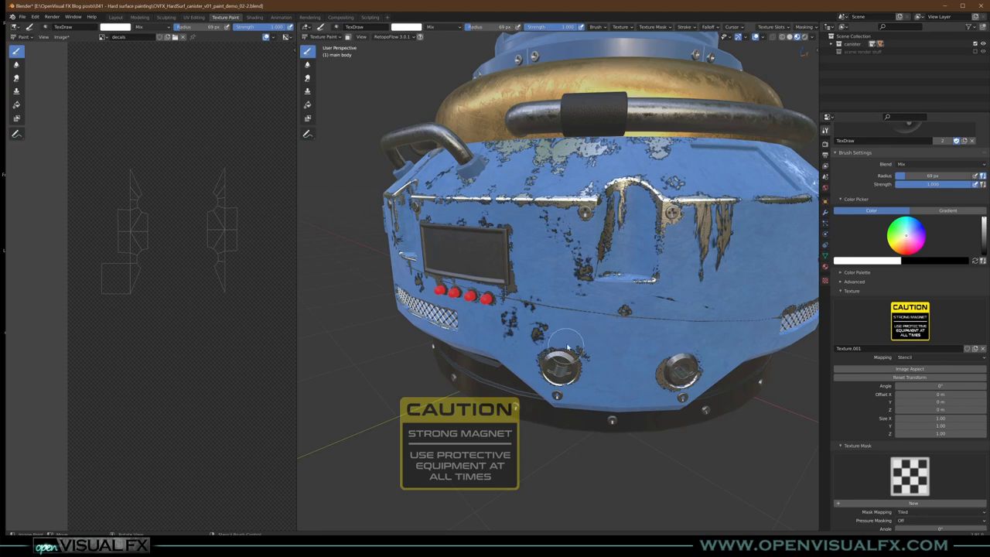
Step: Set up an orthographic view squarely facing the worn panel with the two round fittings
key("KP_1")
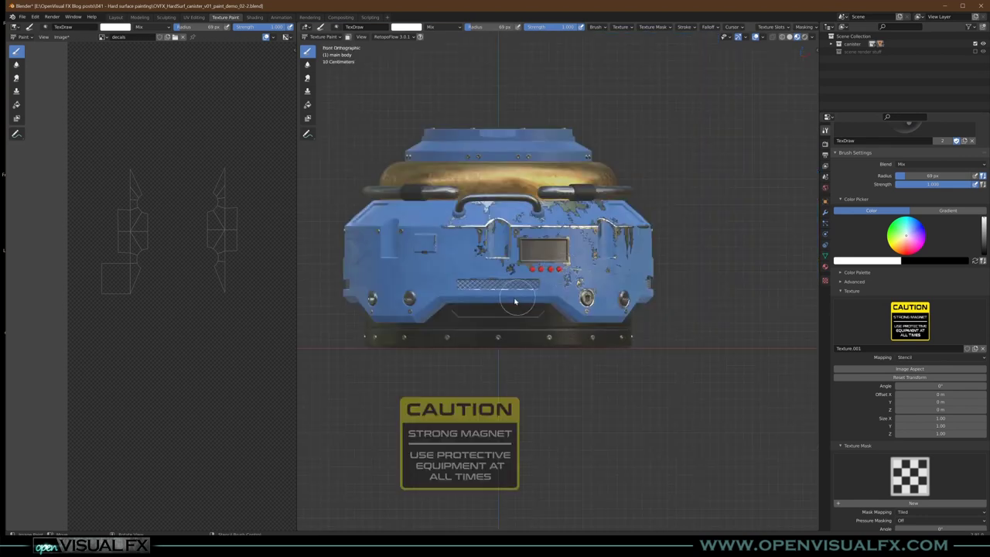
scroll(490, 323, "up", 1)
scroll(491, 322, "up", 1)
middle_click_drag(539, 281, 592, 334, "shift")
scroll(591, 294, "down", 1)
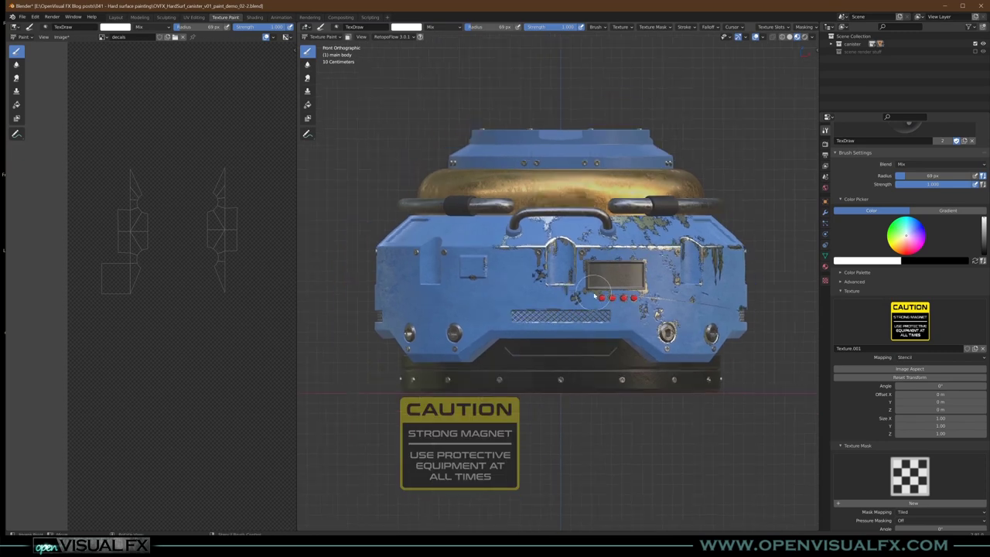
key("KP_6")
key("KP_5")
middle_click_drag(594, 296, 595, 297)
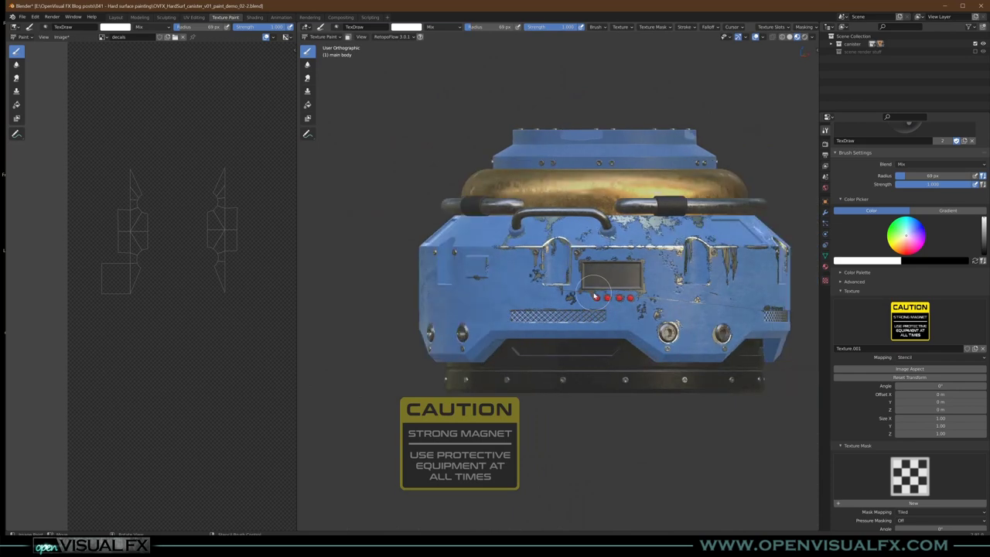
middle_click_drag(595, 297, 596, 297)
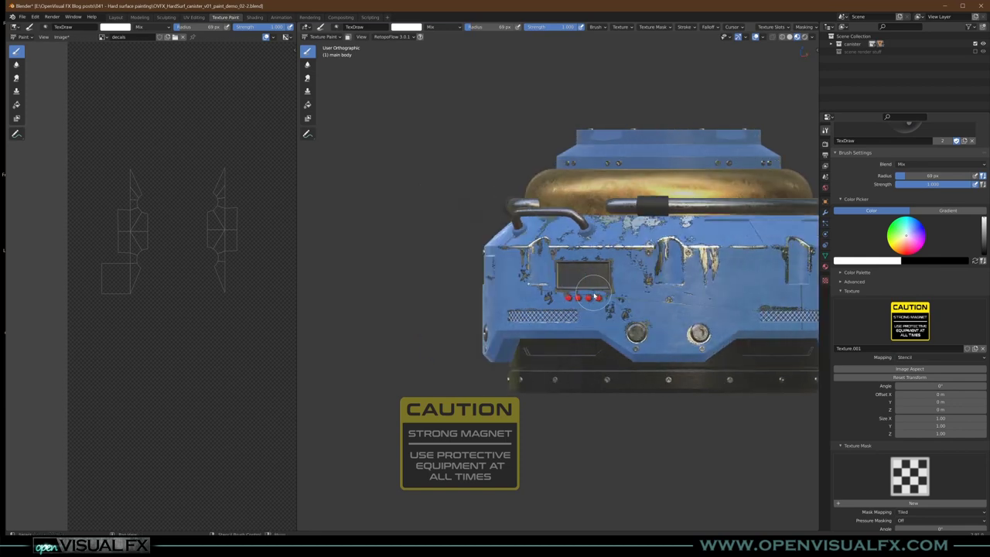
middle_click_drag(681, 254, 557, 360)
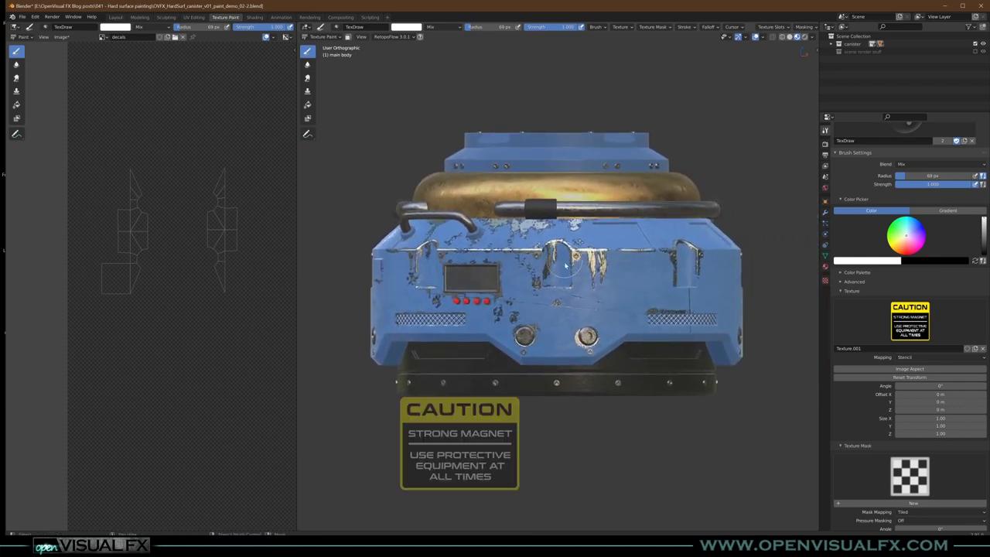
scroll(557, 345, "up", 5)
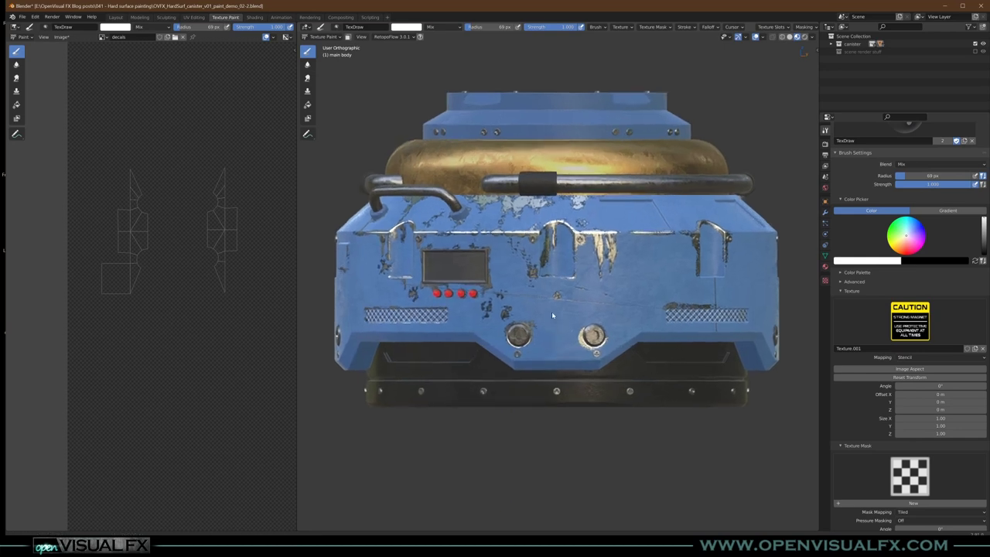
Step: Shrink the caution stencil and move it to the lower part of the panel between the two round fittings
right_click_drag(502, 409, 586, 319)
middle_click_drag(563, 366, 571, 338, "ctrl")
scroll(562, 350, "up", 2)
key("KP_5")
key("KP_5")
middle_click_drag(564, 338, 579, 304)
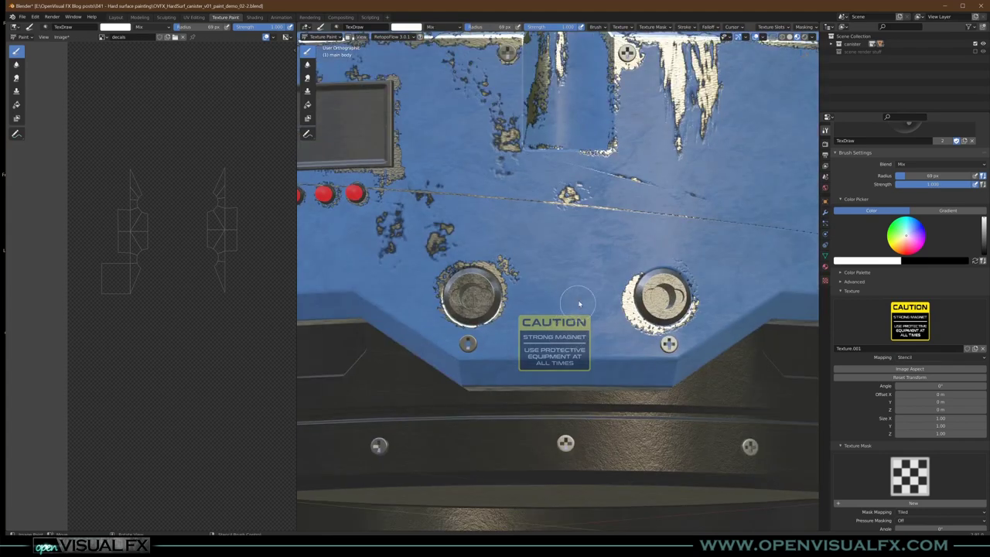
scroll(587, 279, "down", 6)
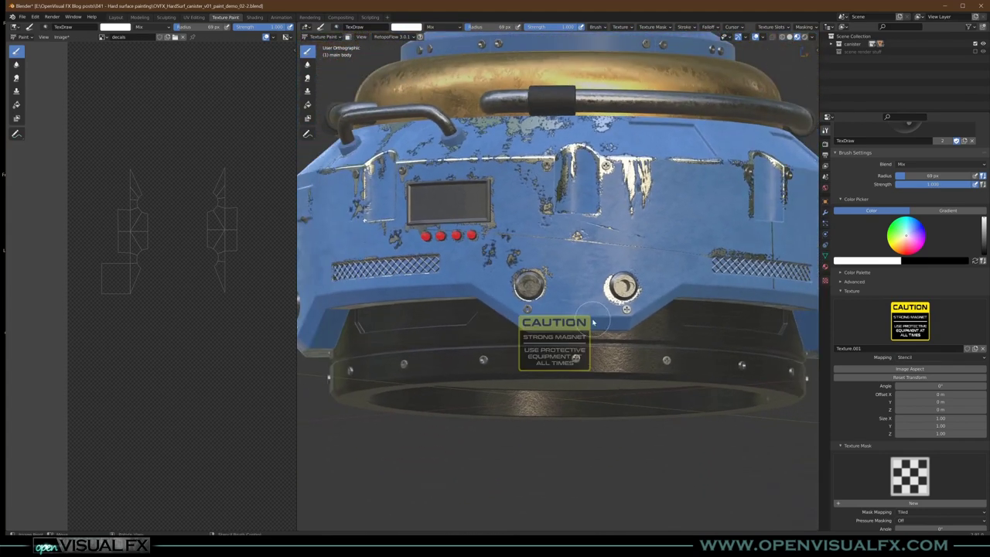
Step: Realign the orthographic view from the front so it faces the panel with the two round fittings straight on
key("KP_2")
key("KP_8")
key("KP_8")
key("KP_1")
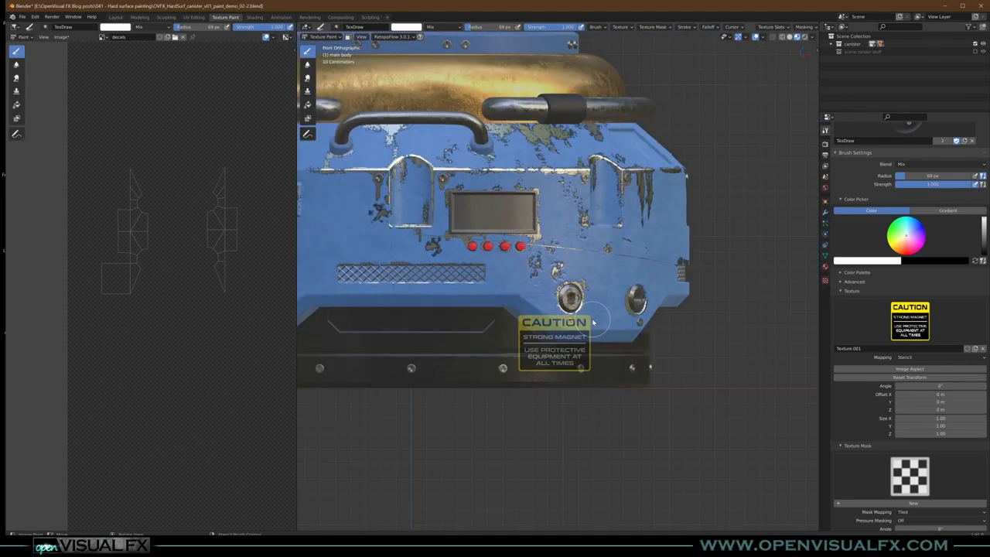
scroll(593, 323, "up", 2)
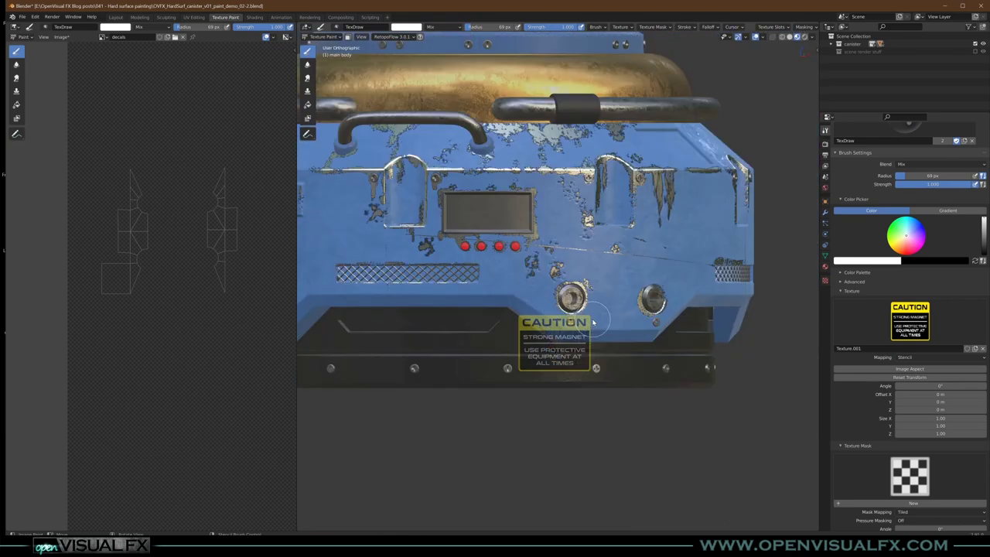
key("KP_2")
key("KP_2")
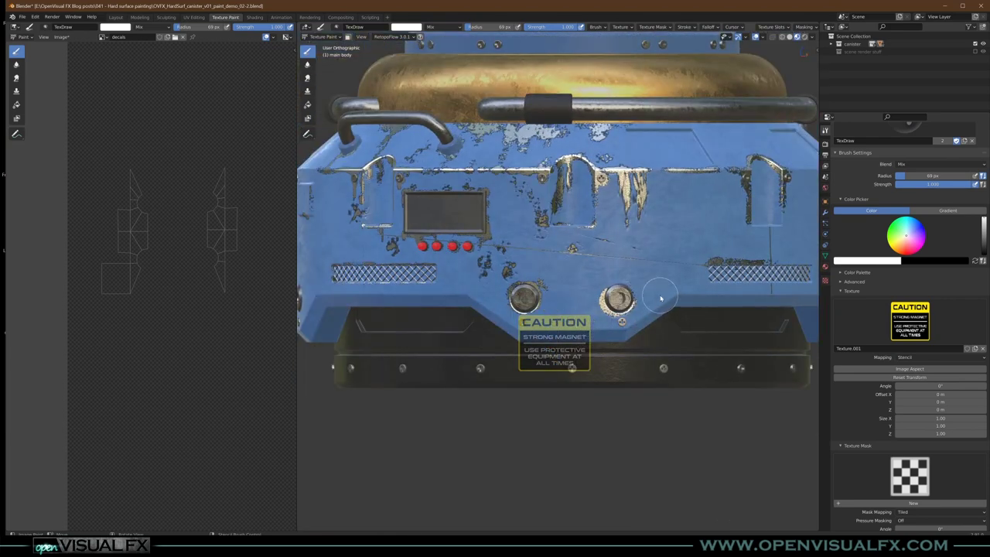
Step: Center the caution stencil between the two round fittings and size it to fit the gap
scroll(623, 304, "up", 1)
scroll(582, 304, "up", 1)
middle_click_drag(581, 301, 598, 317, "shift")
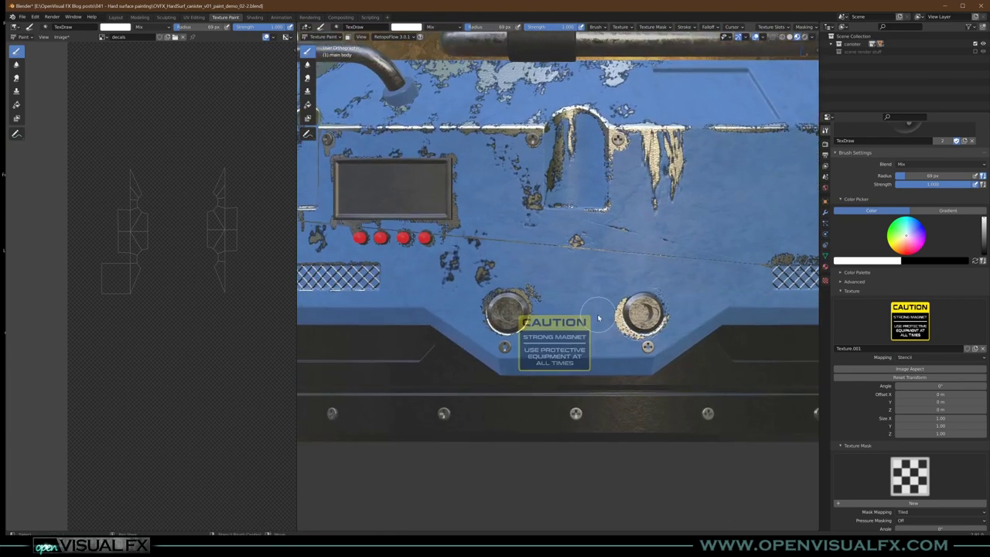
middle_click_drag(587, 315, 585, 263, "ctrl")
mouse_move(568, 339)
right_mouse_down("shift")
mouse_move(592, 321)
mouse_move(583, 341)
right_mouse_up("shift")
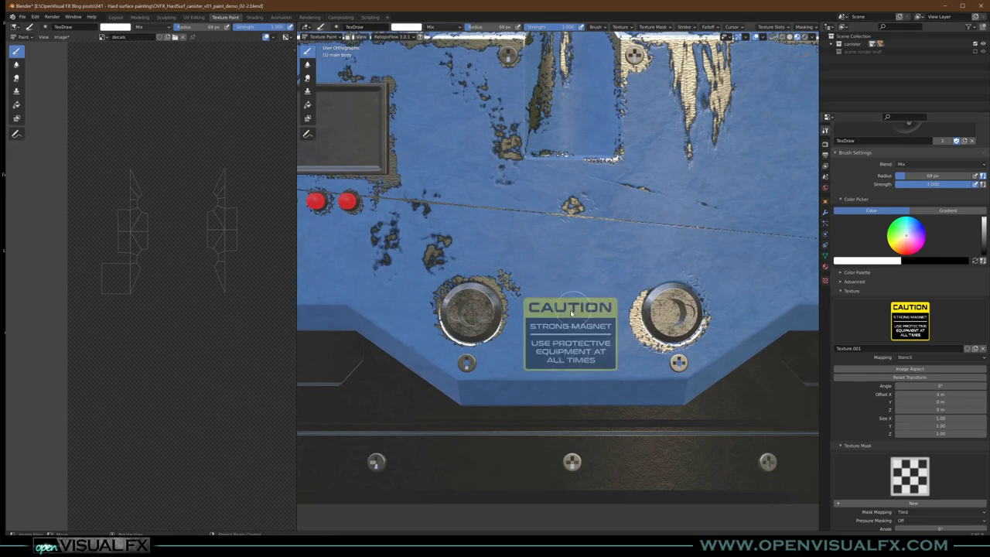
Step: Paint the caution decal through the stencil between the two round fittings at brush strength 1.000
key("shift+f")
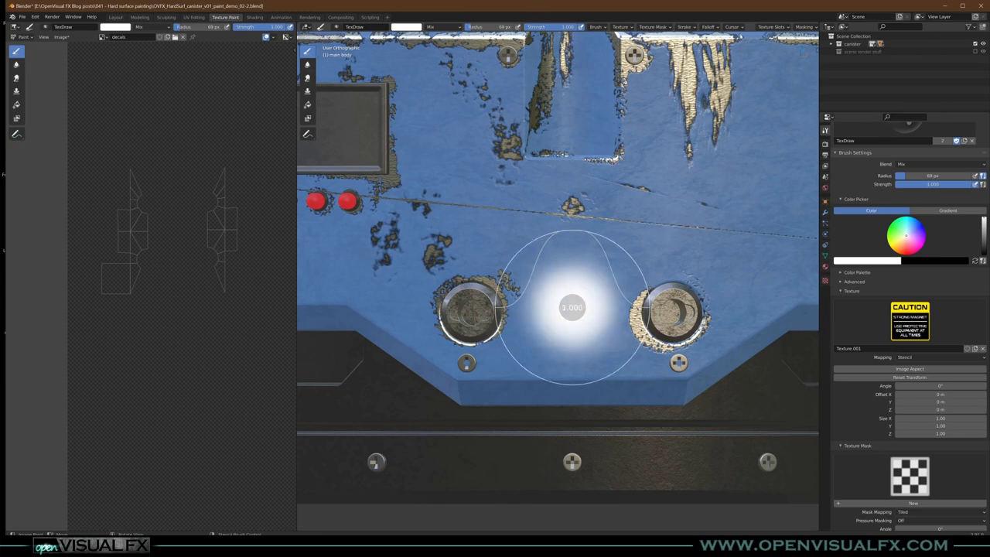
left_click(586, 310)
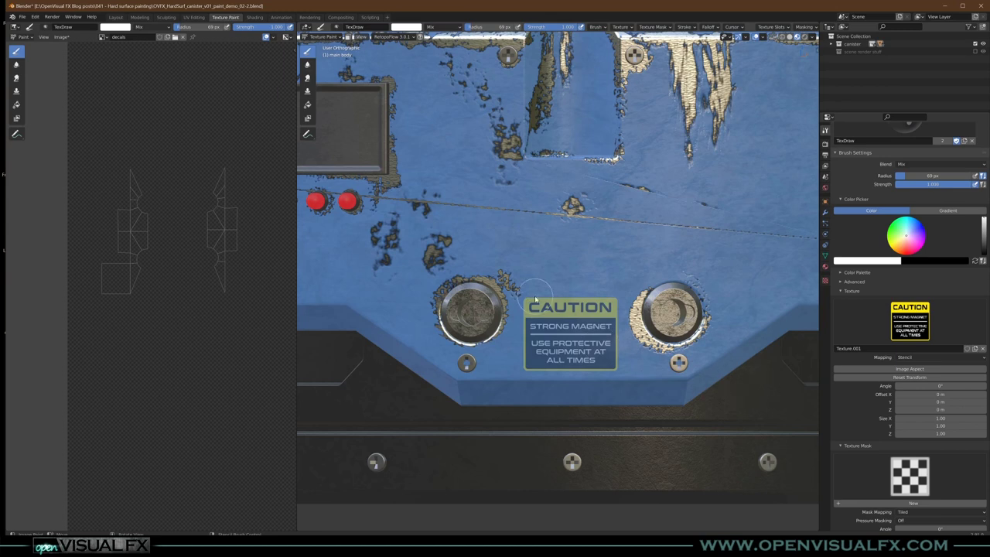
mouse_move(542, 314)
left_mouse_down()
mouse_move(553, 325)
mouse_move(611, 318)
left_mouse_up()
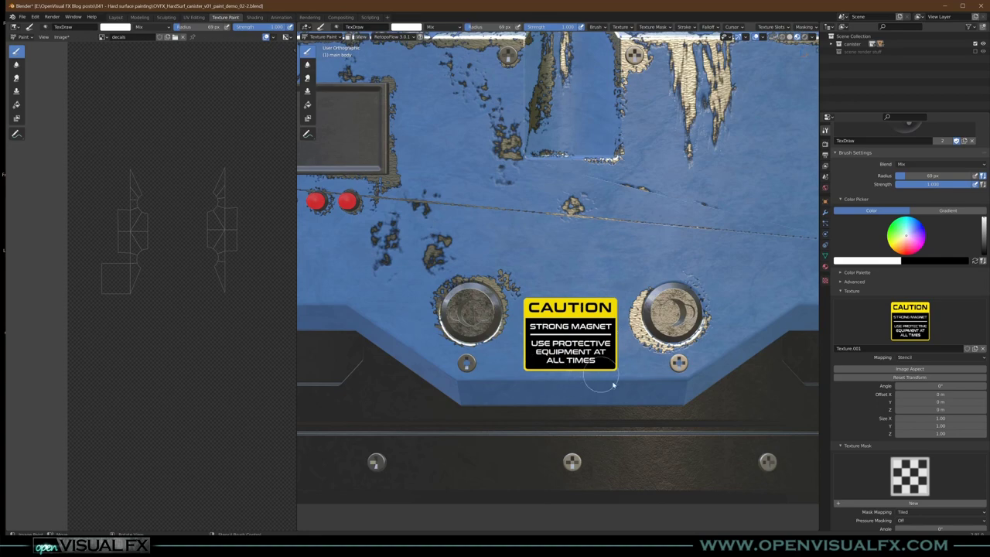
Step: Reset the caution stencil to its default placement with the image's aspect, and review the painted decal around the canister
mouse_move(657, 391)
middle_mouse_down()
mouse_move(592, 394)
mouse_move(599, 366)
mouse_move(683, 375)
mouse_move(676, 400)
mouse_move(665, 396)
middle_mouse_up()
scroll(562, 335, "down", 2)
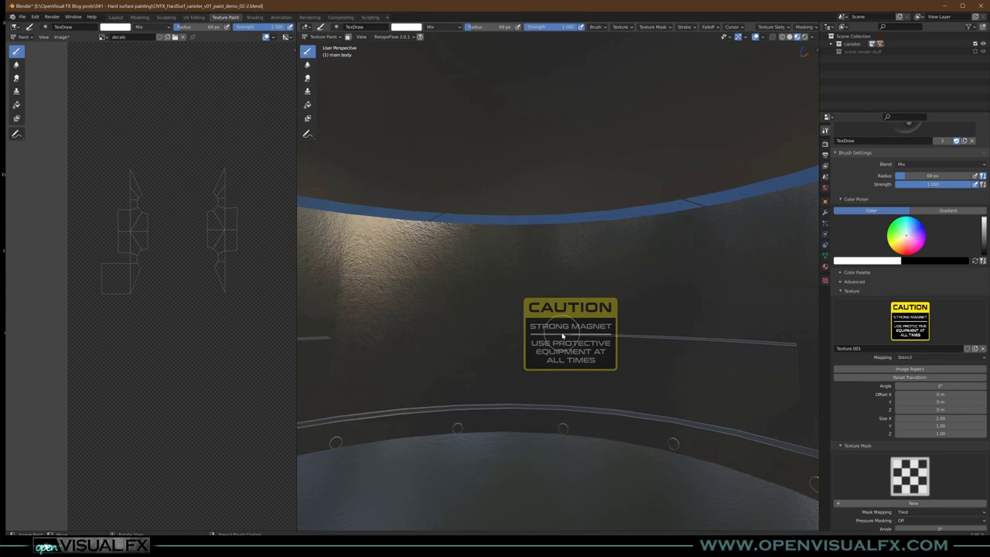
left_click(925, 370)
scroll(635, 340, "down", 8)
scroll(642, 371, "up", 2)
middle_click_drag(645, 390, 671, 372)
scroll(632, 373, "up", 1)
scroll(632, 374, "up", 2)
scroll(594, 374, "down", 5)
middle_click_drag(510, 374, 625, 383)
scroll(578, 376, "up", 4)
middle_click_drag(499, 398, 541, 406)
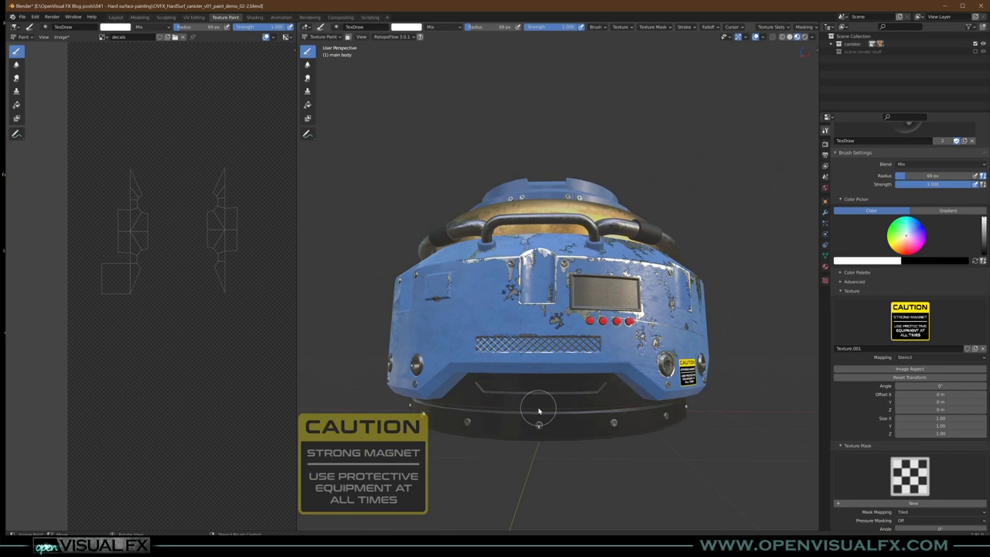
Step: Set up an orthographic view facing the clean blue panel with two round fittings on the canister's other side
key("KP_1")
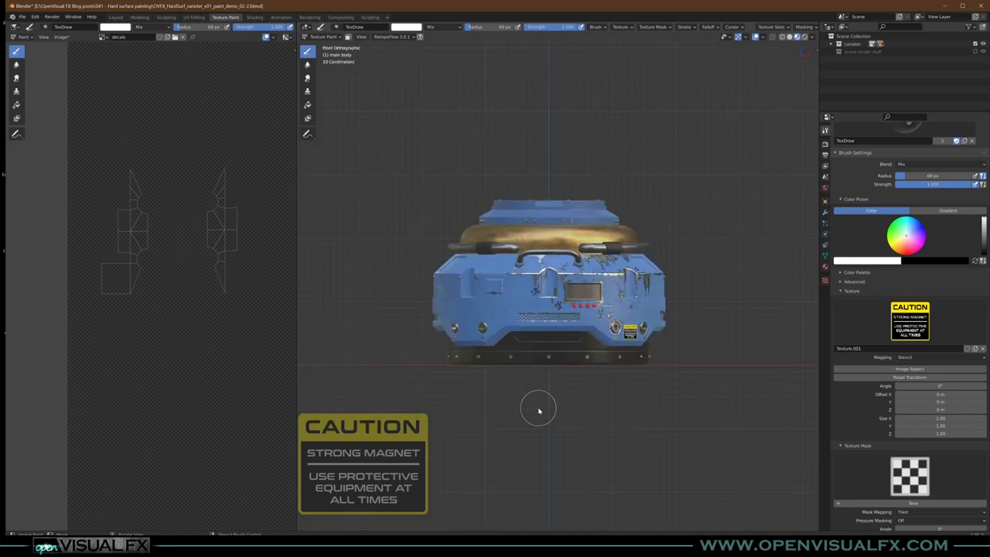
key("KP_4")
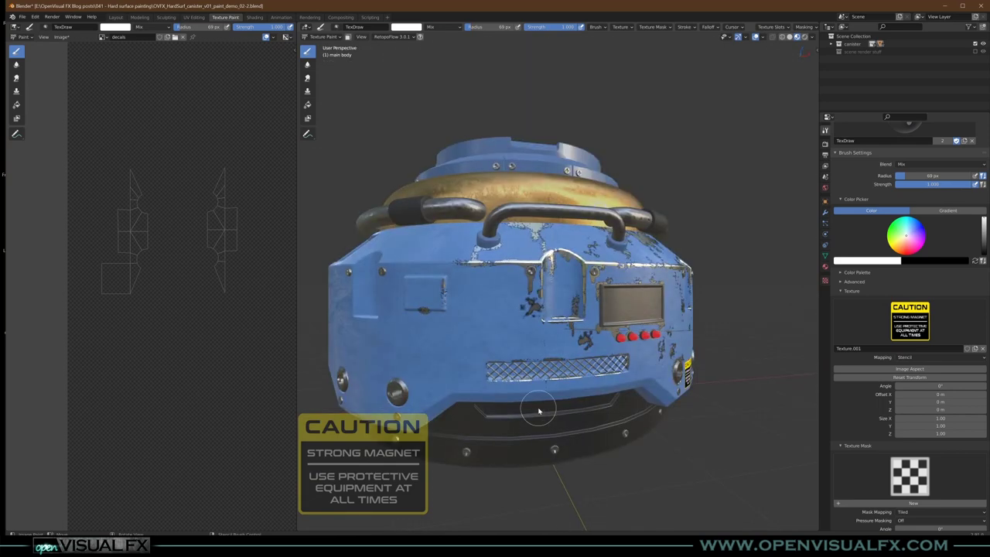
key("KP_5")
scroll(539, 411, "down", 3)
key("KP_4")
key("KP_4")
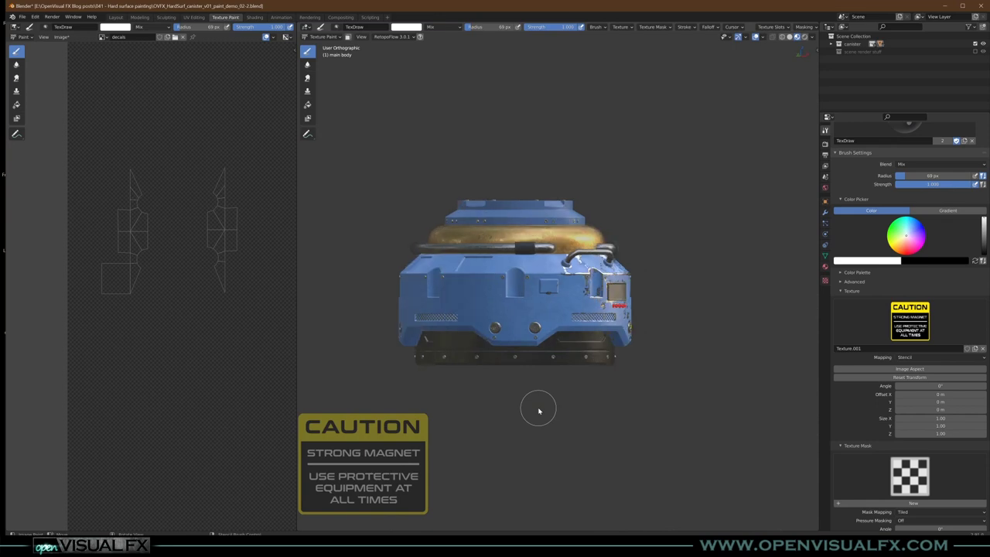
Step: Fit the caution stencil between the clean panel's two round fittings and paint a second caution decal there
middle_click_drag(532, 364, 595, 265, "shift")
right_click_drag(359, 489, 549, 332)
right_click_drag(597, 286, 574, 314, "shift")
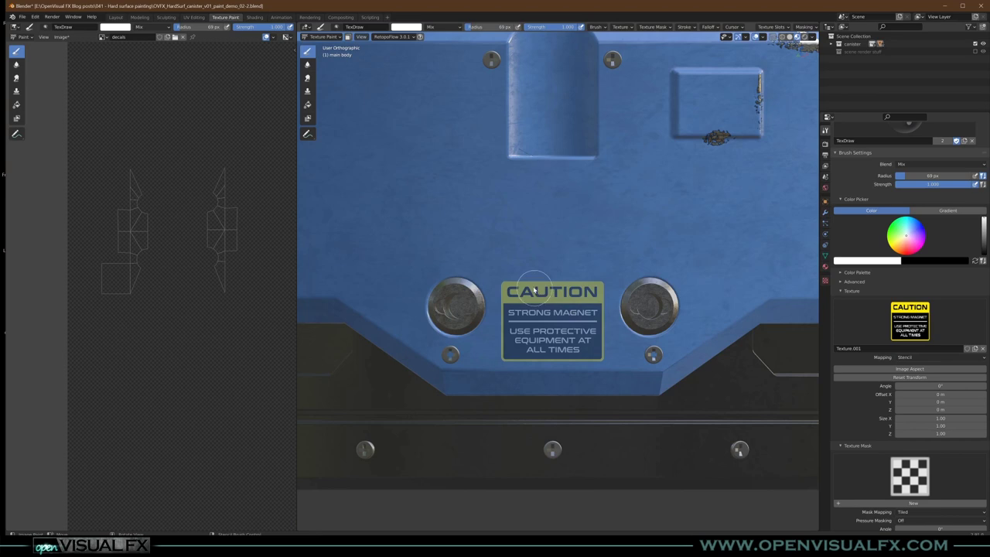
mouse_move(534, 290)
left_mouse_down()
mouse_move(503, 297)
mouse_move(511, 341)
mouse_move(537, 354)
mouse_move(600, 344)
mouse_move(588, 306)
mouse_move(542, 301)
left_mouse_up()
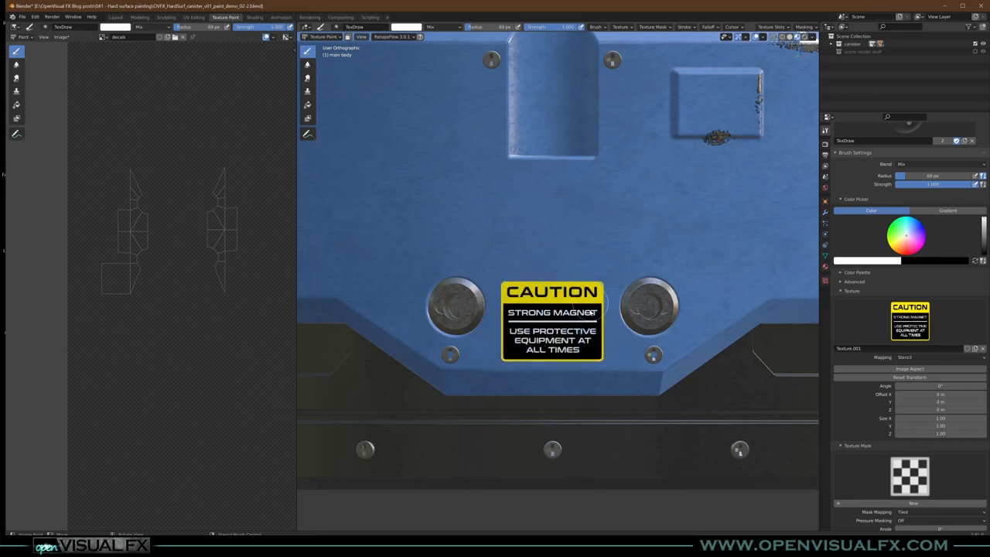
scroll(186, 256, "down", 3)
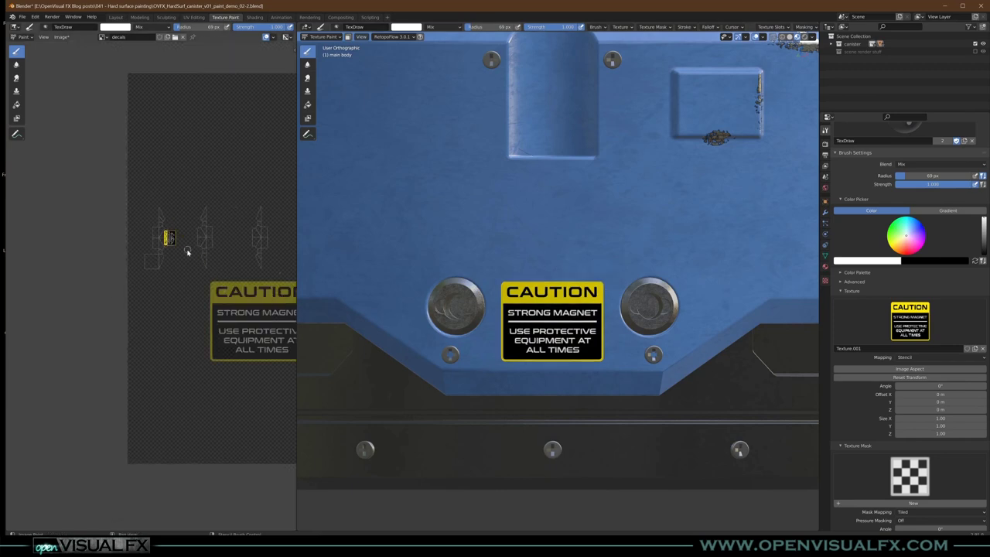
Step: Reset the caution stencil's transform, restore its image aspect, and check both painted decals on the texture and the canister
scroll(162, 264, "down", 2)
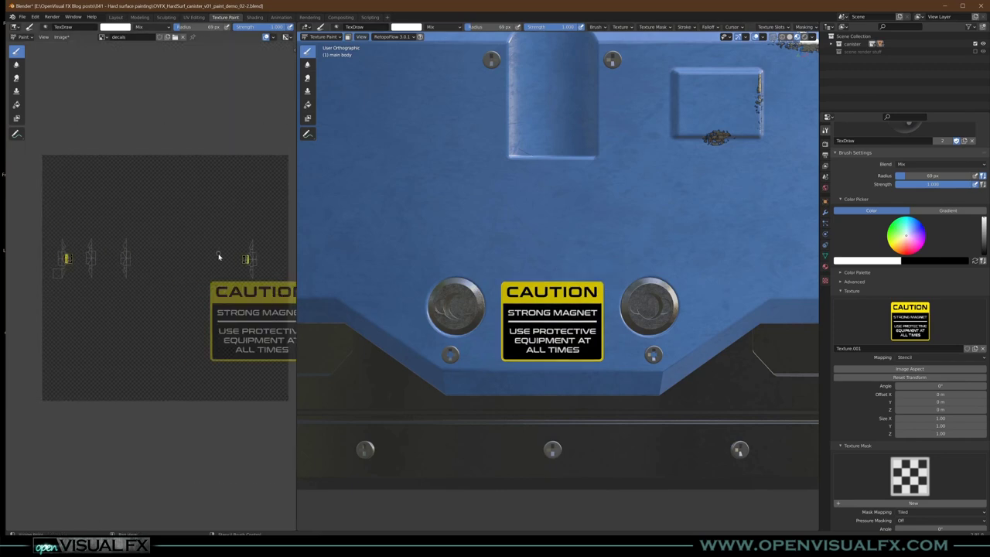
scroll(608, 311, "down", 3)
middle_click_drag(668, 321, 594, 337, "shift")
left_click(918, 378)
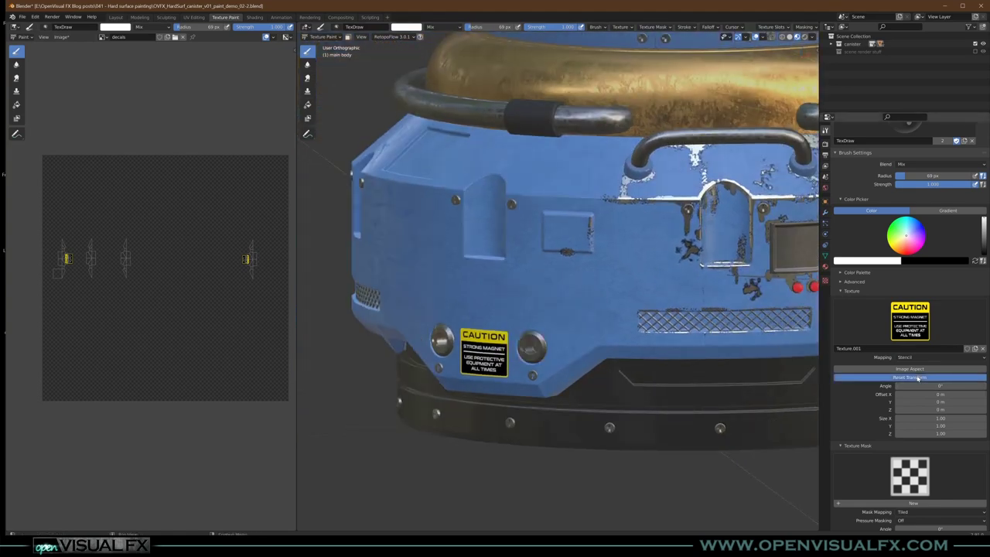
left_click(909, 372)
scroll(595, 325, "down", 1)
key("KP_5")
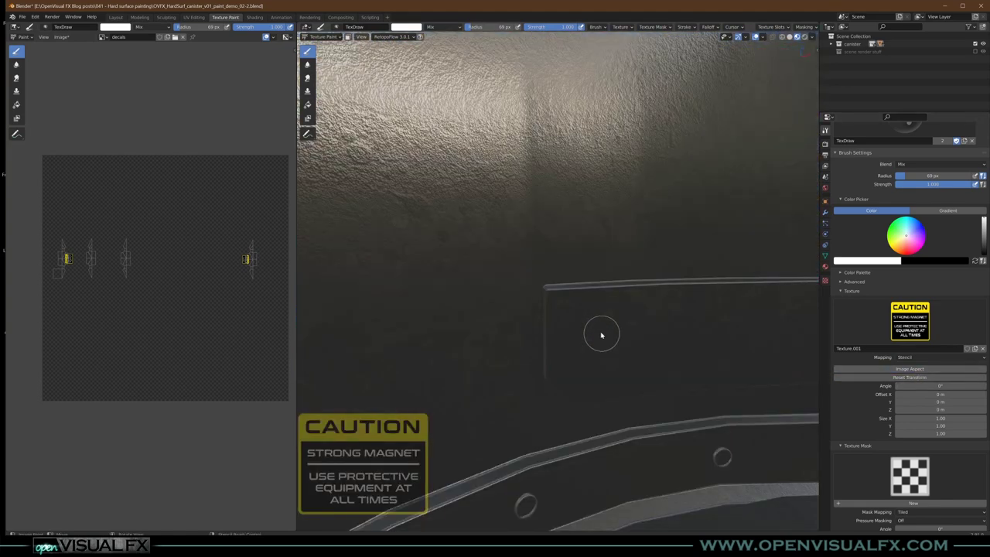
scroll(591, 331, "down", 8)
mouse_move(594, 352)
middle_mouse_down()
mouse_move(604, 384)
mouse_move(619, 388)
mouse_move(584, 391)
mouse_move(611, 387)
middle_mouse_up()
scroll(638, 384, "up", 3)
Step: Save the decals image and the scene file, and return to the Shading workspace
left_click(255, 18)
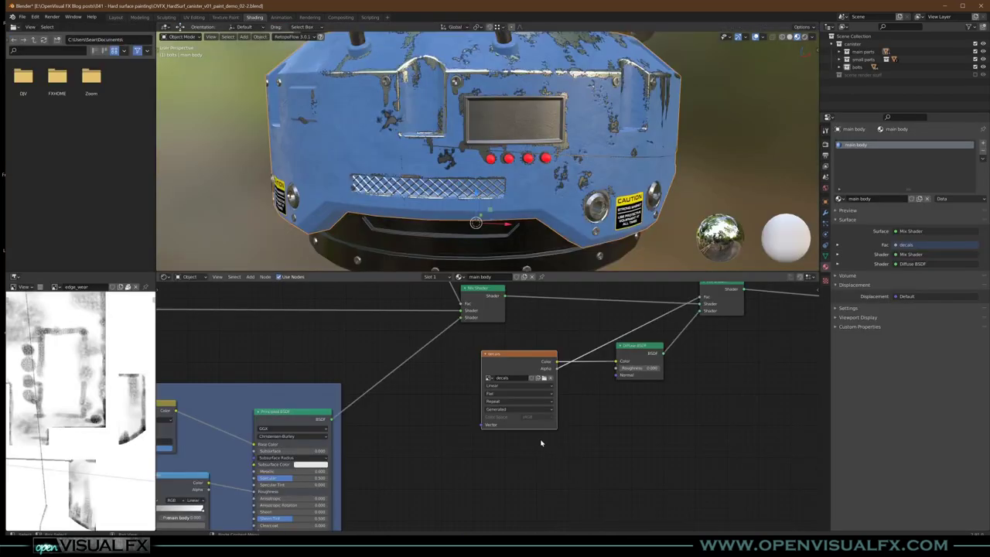
left_click(225, 17)
scroll(835, 353, "up", 5)
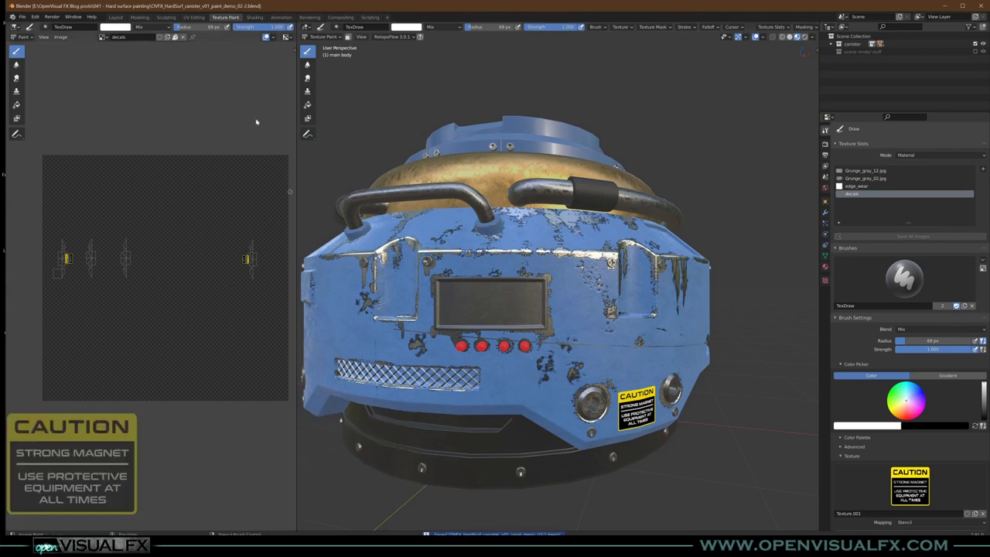
left_click(254, 17)
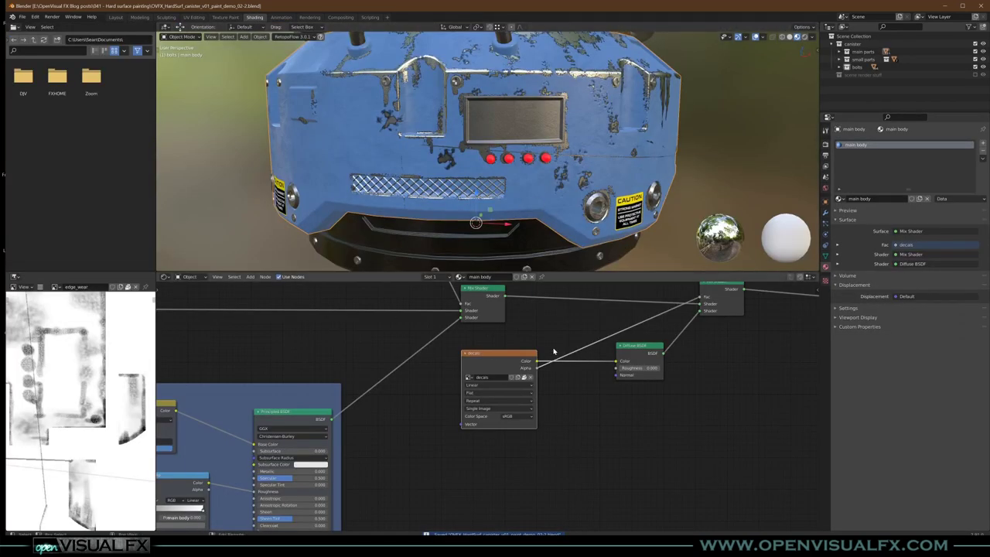
Step: Reposition the decals image and Diffuse BSDF nodes beside the Paint frame, with the caution decal in view in the preview
left_click_drag(498, 367, 496, 368)
left_click_drag(654, 347, 666, 348)
middle_click_drag(566, 385, 602, 425)
middle_click_drag(540, 476, 649, 406)
middle_click_drag(581, 210, 544, 190)
scroll(491, 453, "down", 2)
middle_click_drag(491, 453, 680, 394)
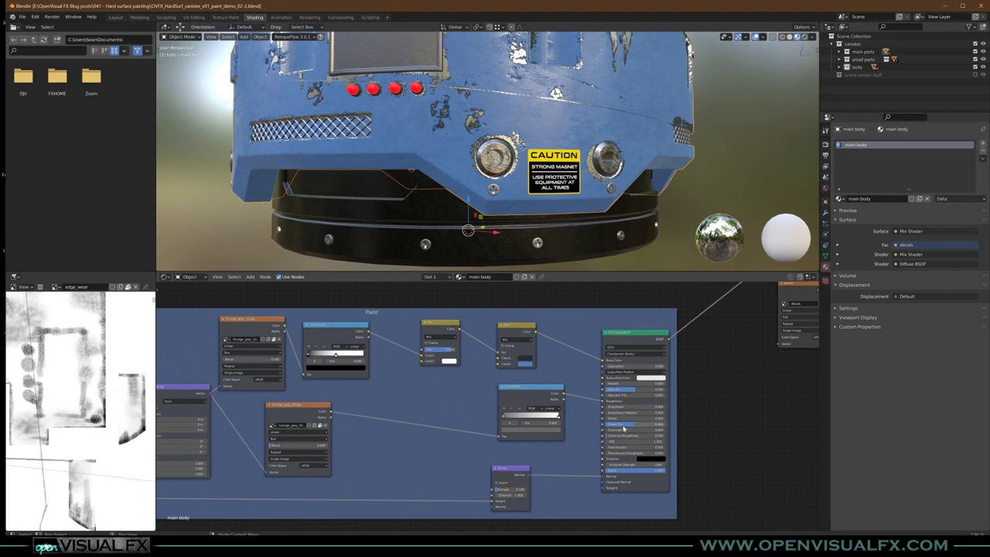
middle_click_drag(663, 389, 523, 416)
left_click_drag(679, 329, 663, 329)
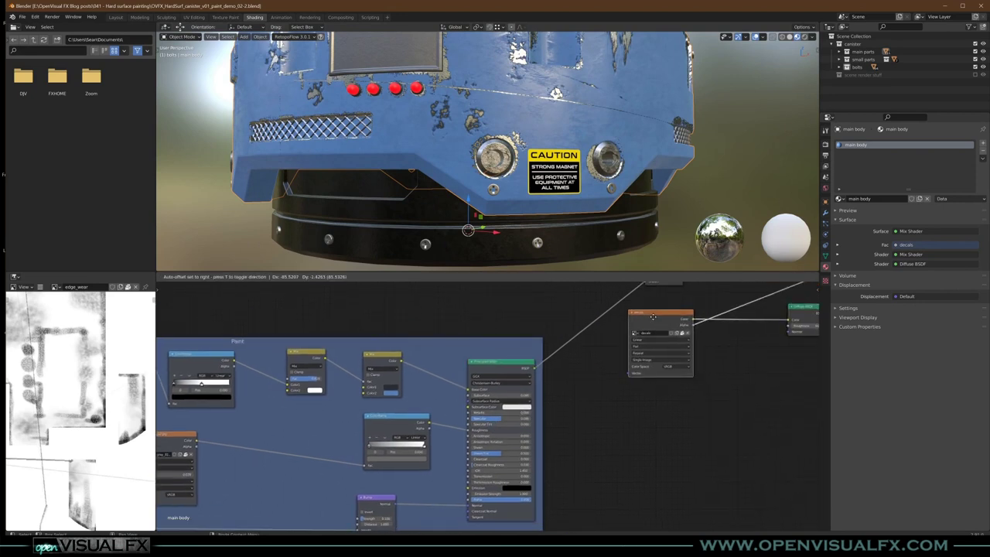
Step: Move the Diffuse BSDF, final Mix Shader and Material Output nodes farther from the decals texture to free up space
middle_click_drag(532, 389, 406, 425)
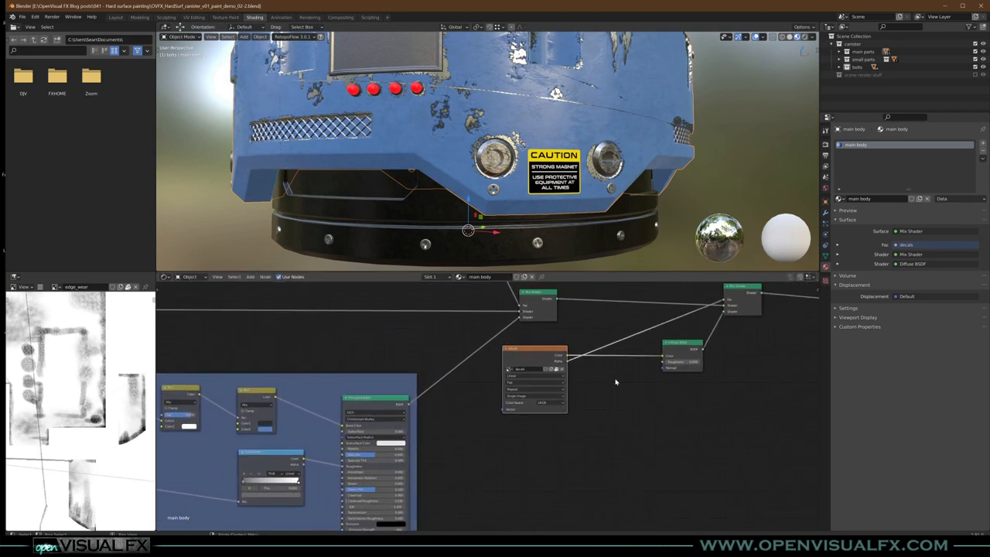
middle_click_drag(704, 340, 504, 407)
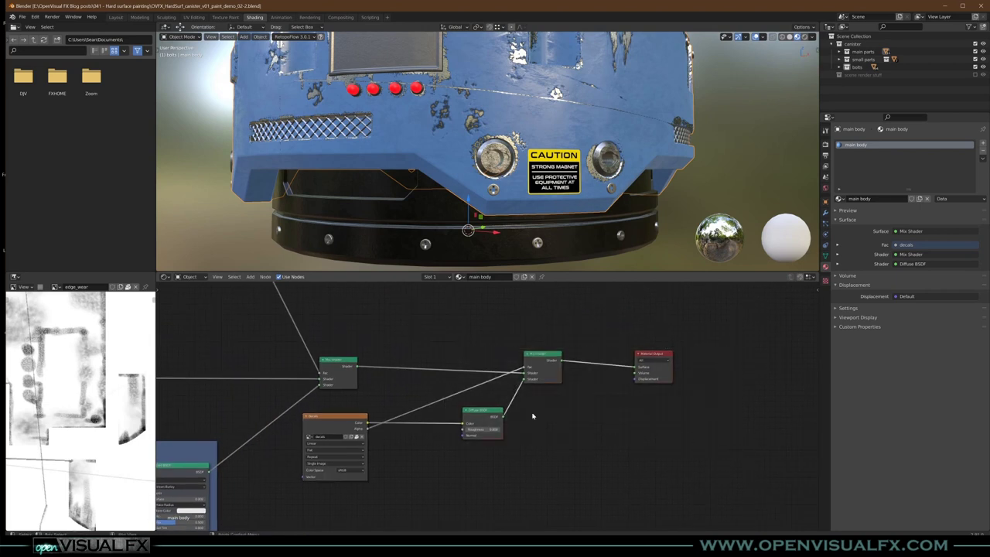
key("g")
left_click(625, 415)
Step: Insert a Math node between the decals texture's alpha and the final Mix Shader's factor, placed beside the decals node
middle_click_drag(404, 490, 684, 376)
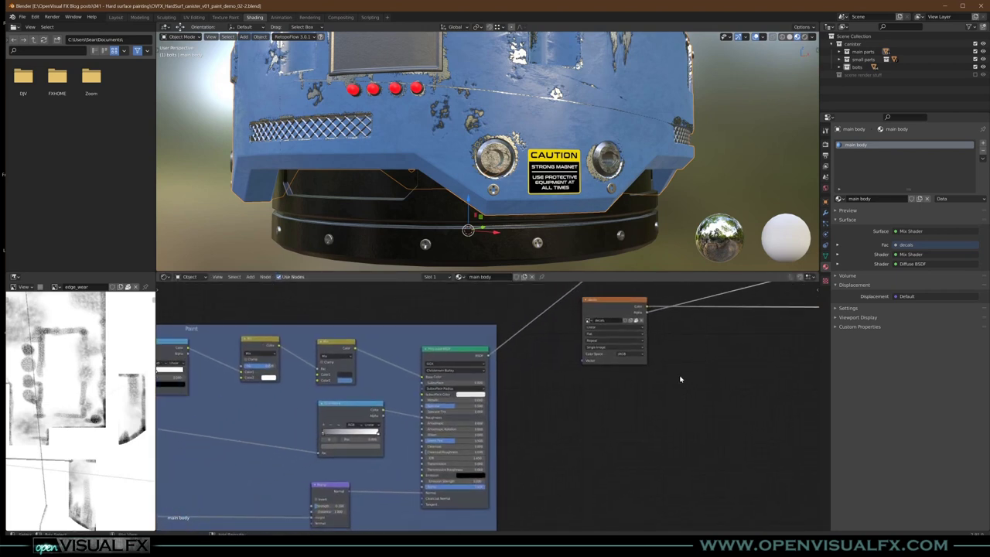
scroll(684, 375, "down", 2)
middle_click_drag(189, 414, 240, 411)
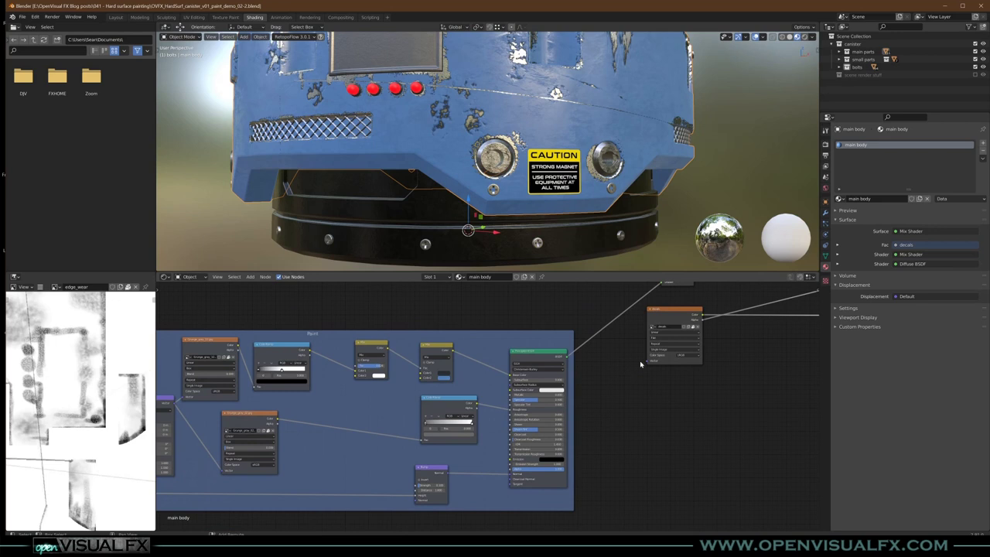
middle_click_drag(626, 375, 436, 425)
key("shift+a")
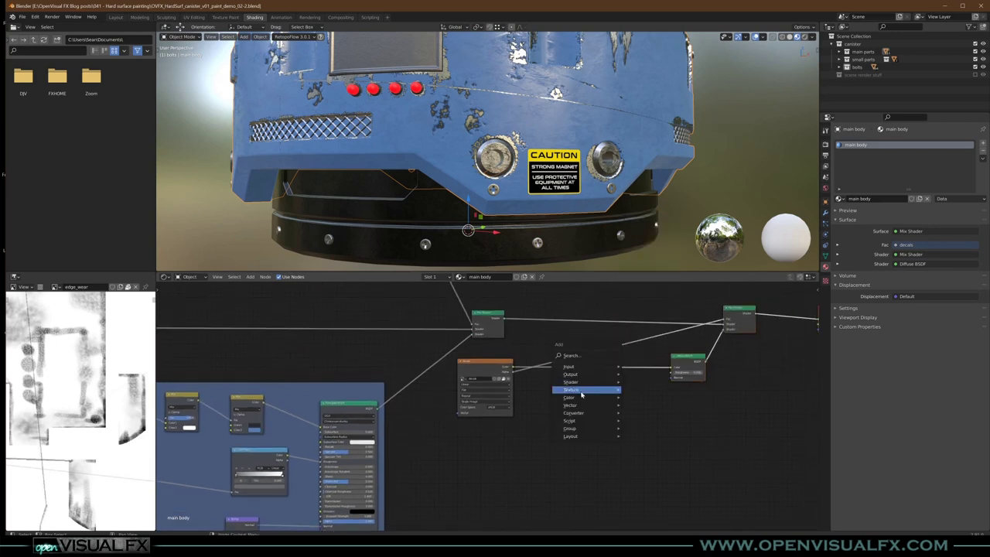
mouse_move(595, 412)
left_click(642, 361)
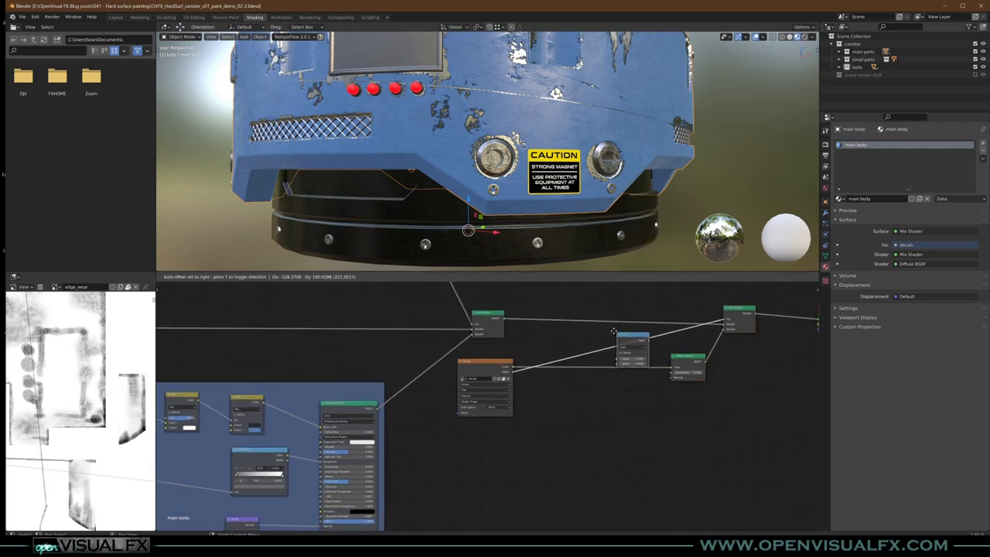
left_click(631, 335)
left_click_drag(630, 335, 582, 399)
Step: Set the Math node to Multiply and inspect its effect on the caution decal up close
left_click(576, 408)
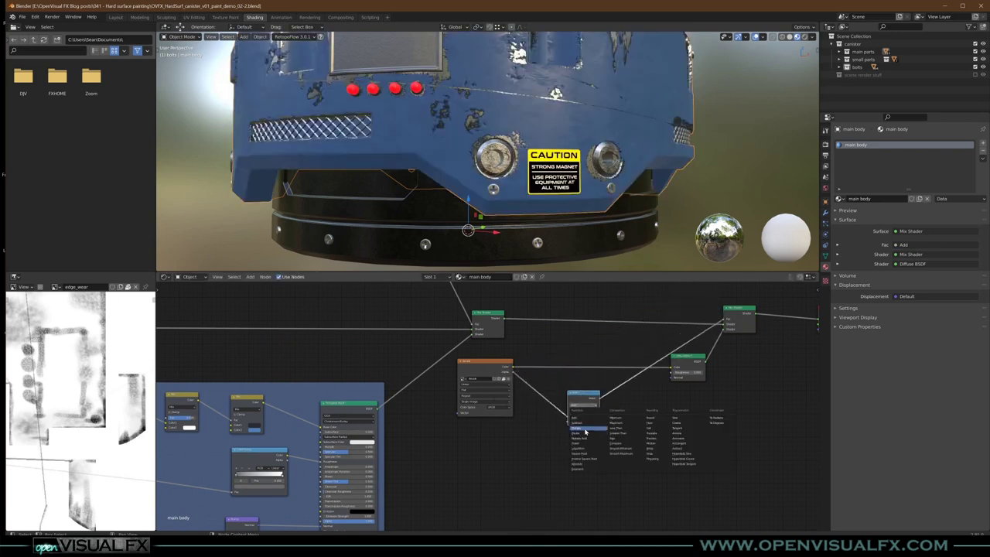
left_click(585, 430)
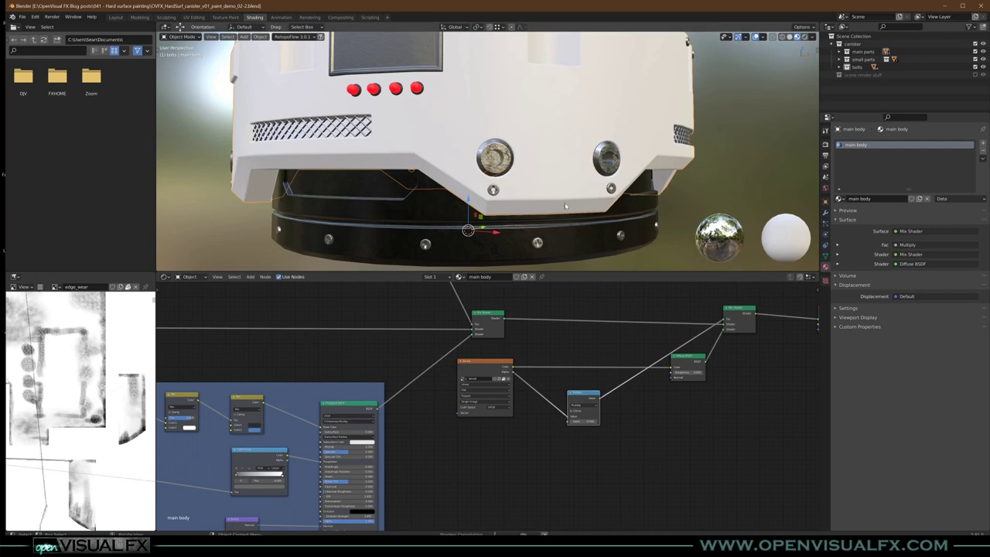
scroll(565, 203, "up", 4)
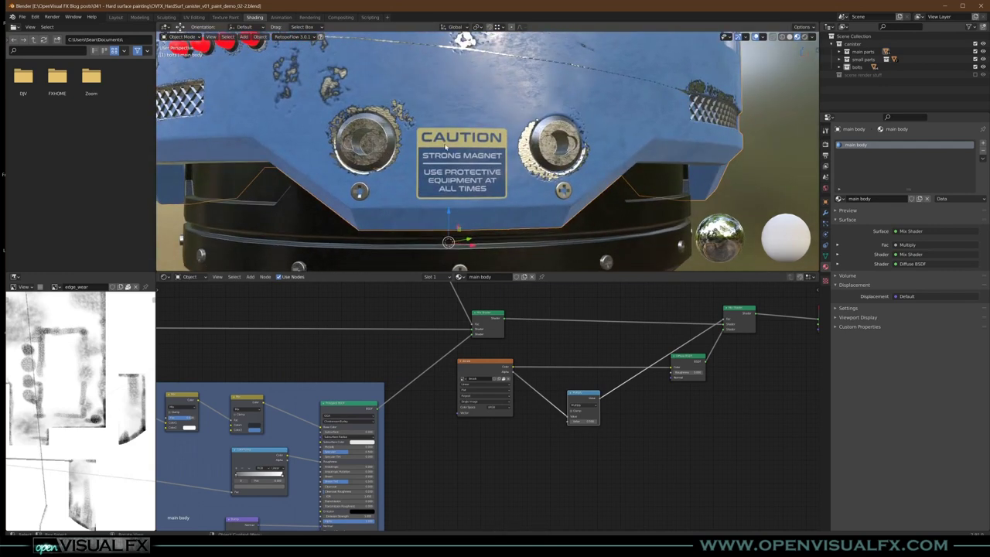
scroll(584, 421, "up", 4)
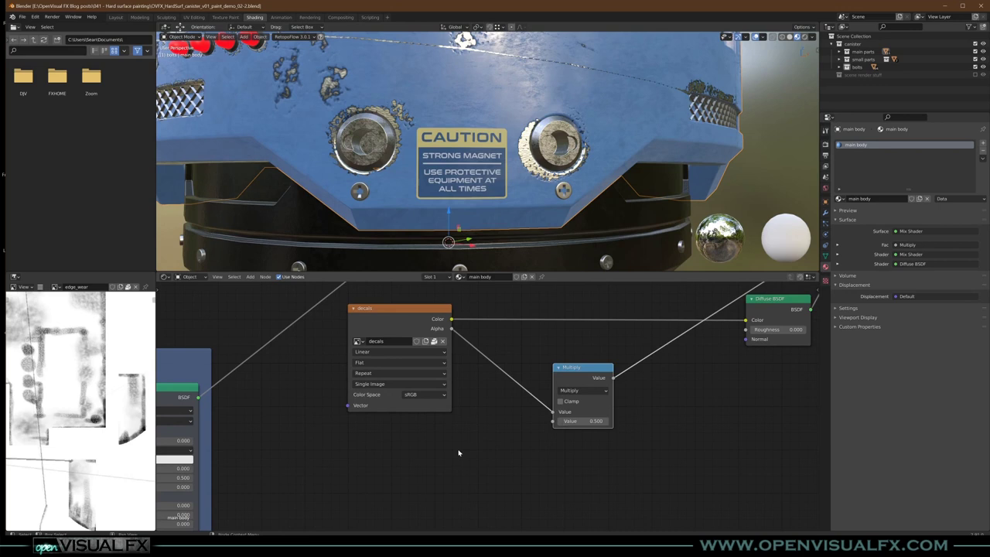
Step: Connect the color of the Paint frame's lower grunge texture to the Multiply node's second value
scroll(459, 453, "down", 3)
middle_click_drag(397, 454, 551, 413)
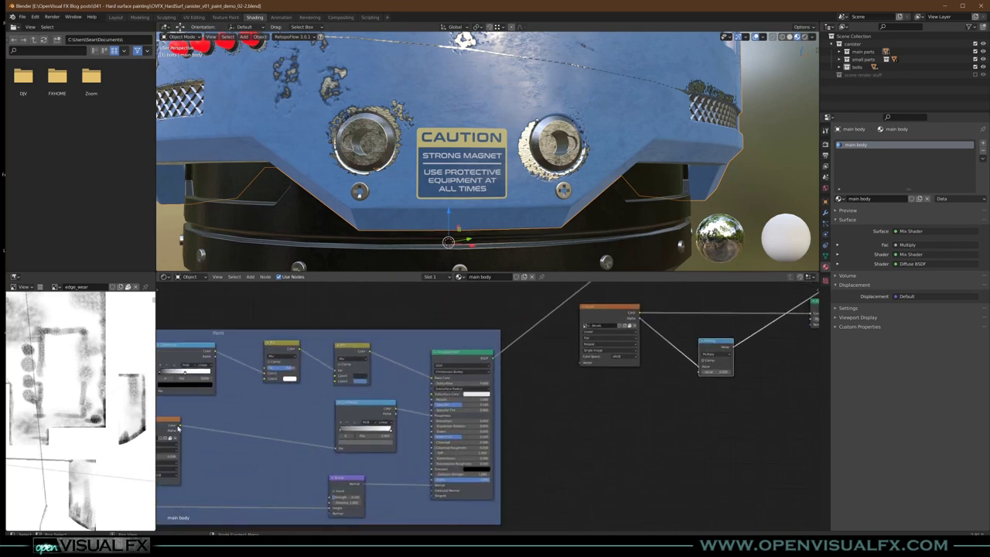
left_click_drag(181, 426, 699, 375)
middle_click_drag(202, 462, 335, 450)
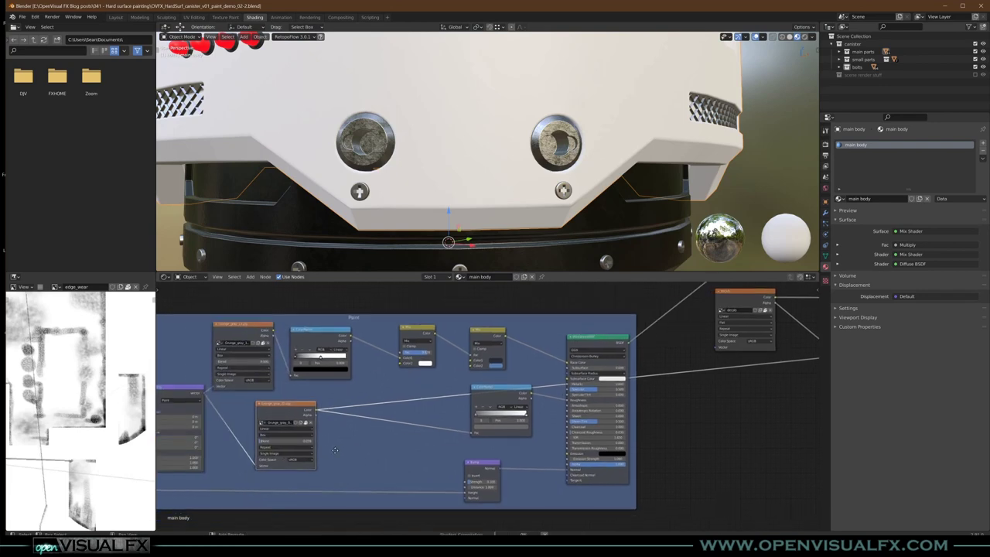
left_click(297, 430, "ctrl+shift")
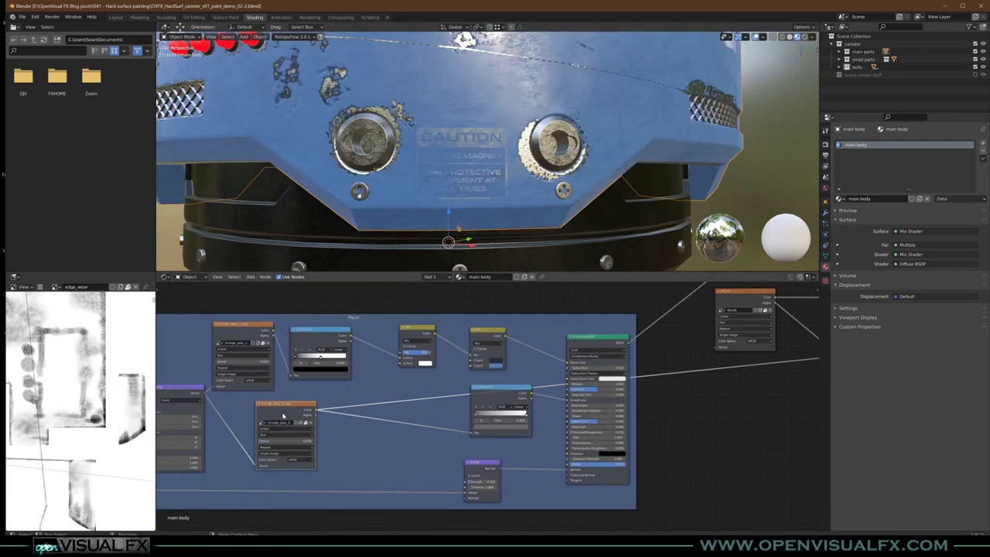
scroll(646, 377, "down", 1)
middle_click_drag(709, 350, 442, 447, "shift")
left_click(706, 354, "ctrl+shift")
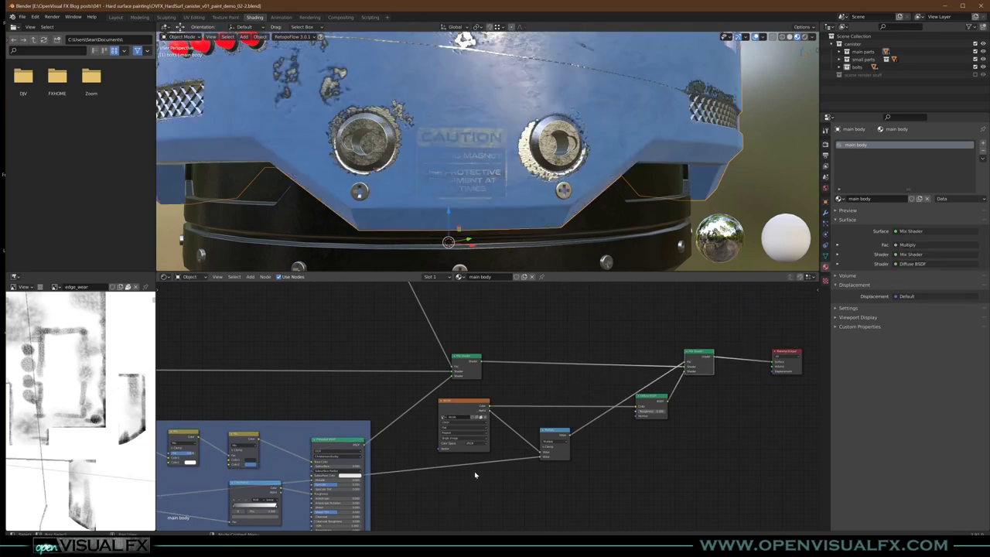
Step: Insert a ColorRamp node on the link between the grunge texture and the Multiply node, below the decals texture
scroll(473, 477, "up", 3)
left_click_drag(566, 424, 585, 420)
middle_click_drag(481, 479, 499, 446)
left_click(500, 449)
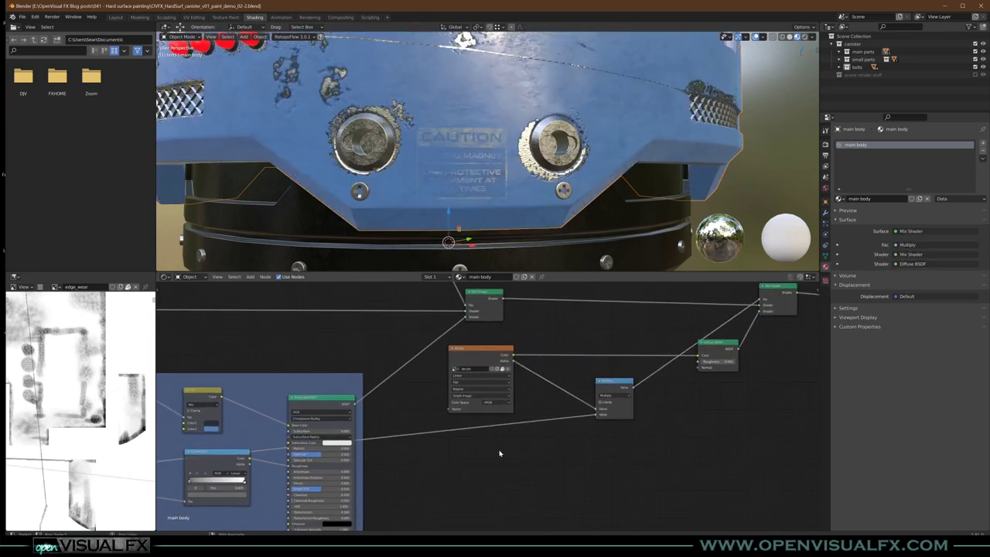
key("shift+a")
mouse_move(499, 452)
left_click(536, 356)
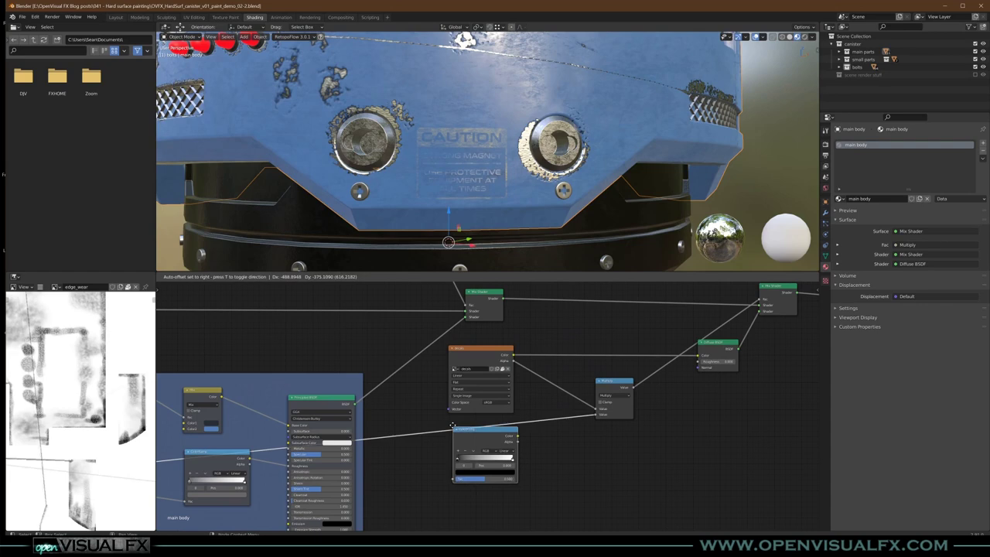
left_click(477, 430)
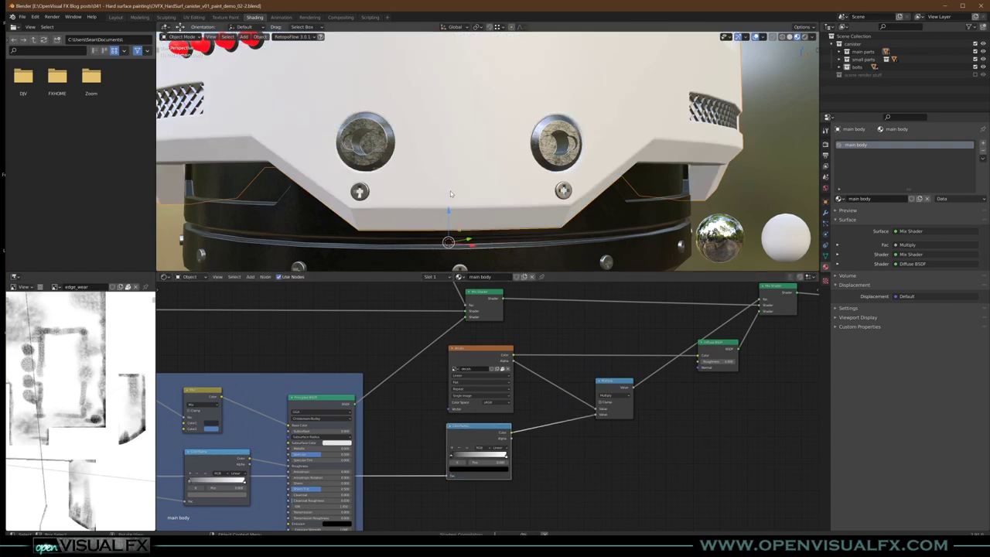
Step: Tighten the new ColorRamp by moving its white stop to position 0.194, and review the worn decal
scroll(450, 193, "up", 3)
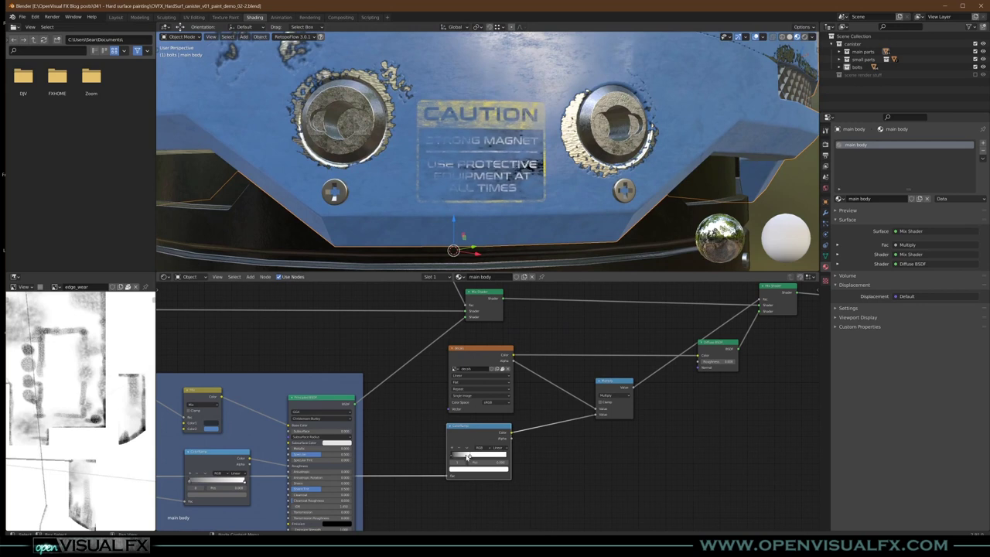
left_click_drag(457, 457, 455, 457)
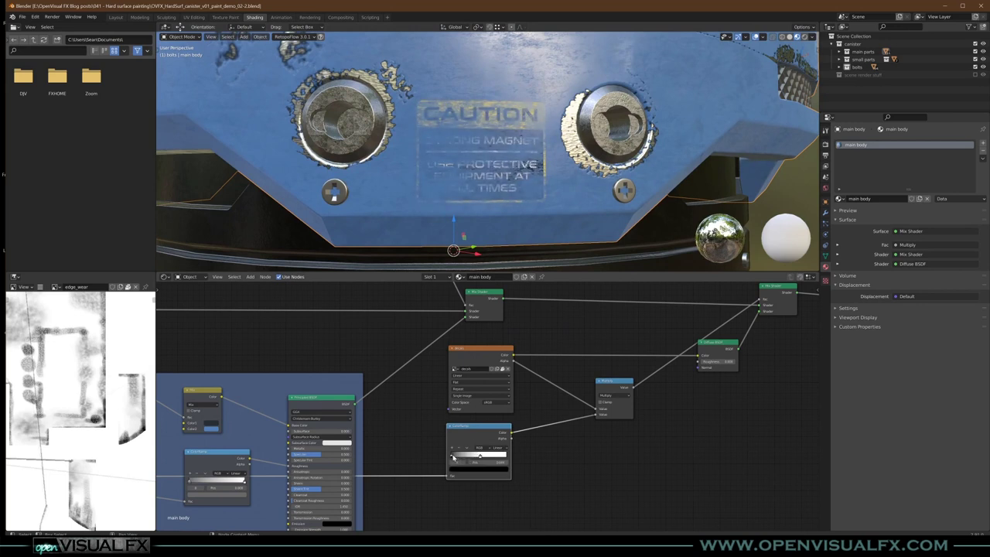
left_click_drag(481, 457, 461, 460)
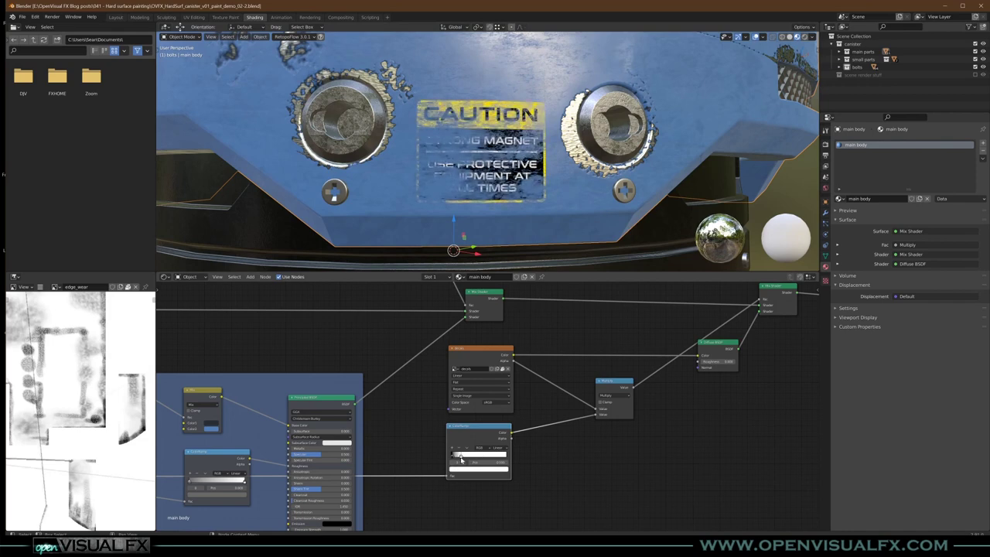
scroll(492, 178, "down", 3)
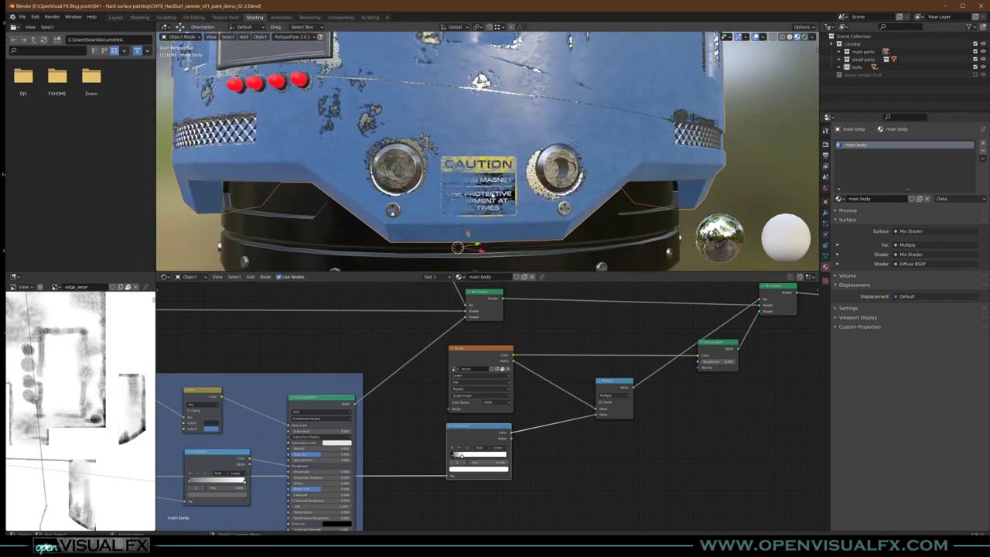
middle_click_drag(491, 178, 474, 124)
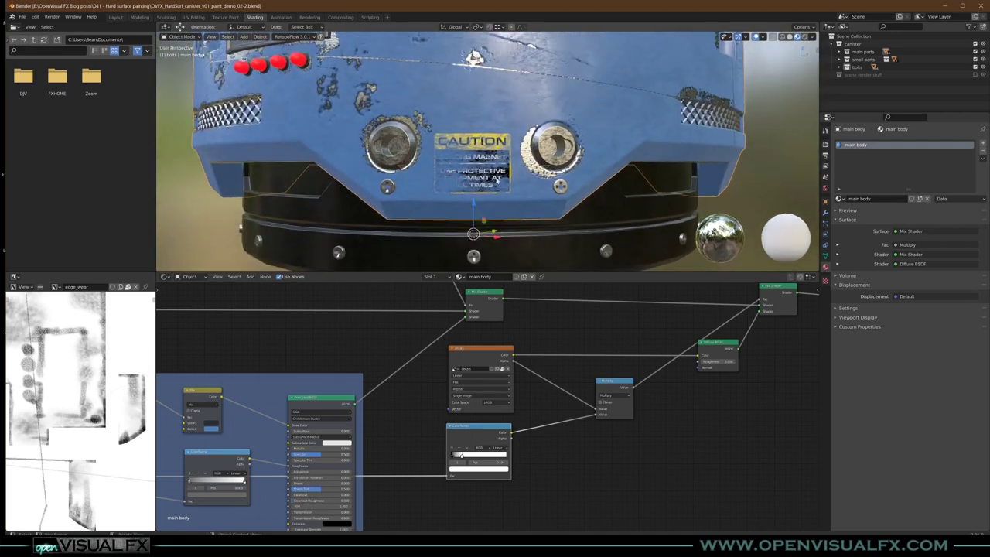
scroll(574, 424, "up", 1)
Step: Duplicate the Multiply node and insert the copy between the first Multiply and the final Mix Shader's factor
left_click_drag(631, 374, 571, 375)
key("shift+d")
left_click(617, 373)
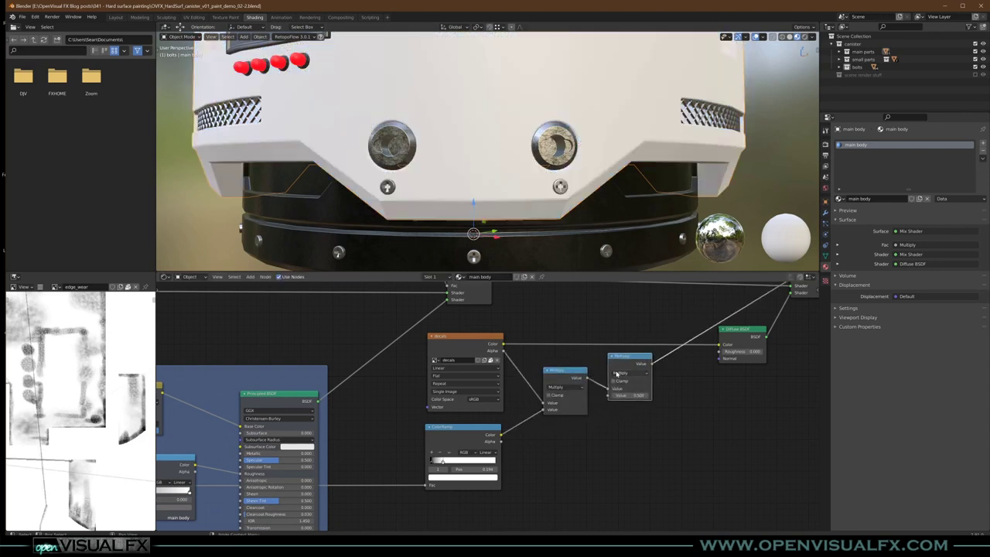
left_click_drag(630, 362, 621, 372)
scroll(484, 173, "up", 5)
scroll(639, 405, "up", 1)
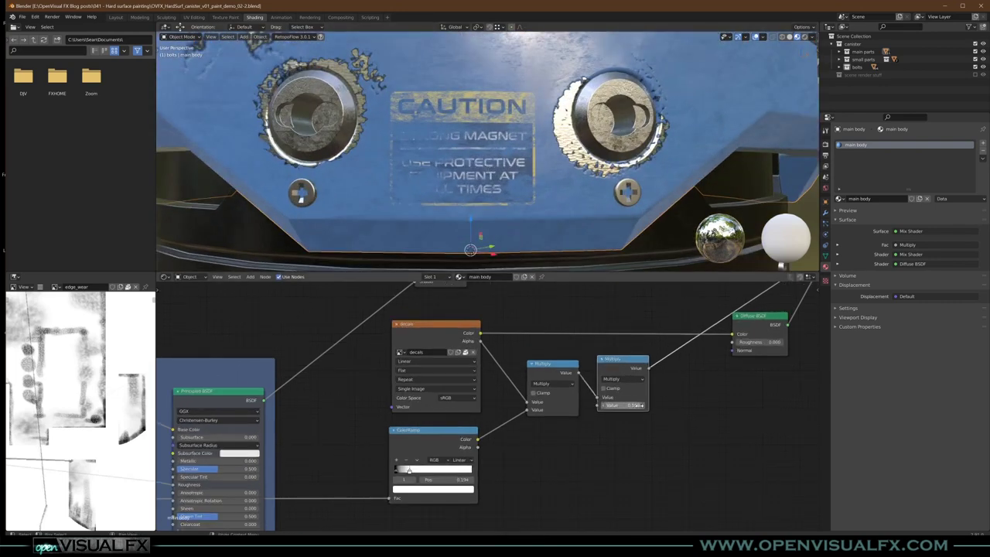
Step: Set the second Multiply node's value to 0.900 and review the faded decal around the canister
left_click(642, 405)
left_click(642, 405)
scroll(496, 145, "down", 3)
middle_click_drag(496, 144, 553, 166)
scroll(510, 161, "down", 3)
left_click(642, 405)
scroll(533, 164, "up", 1)
scroll(503, 150, "down", 3)
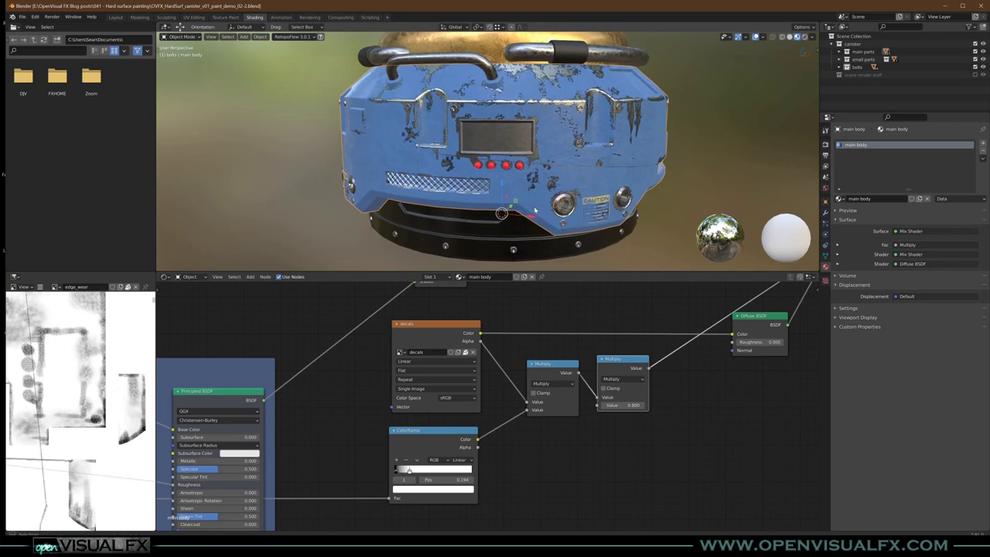
scroll(560, 196, "up", 2)
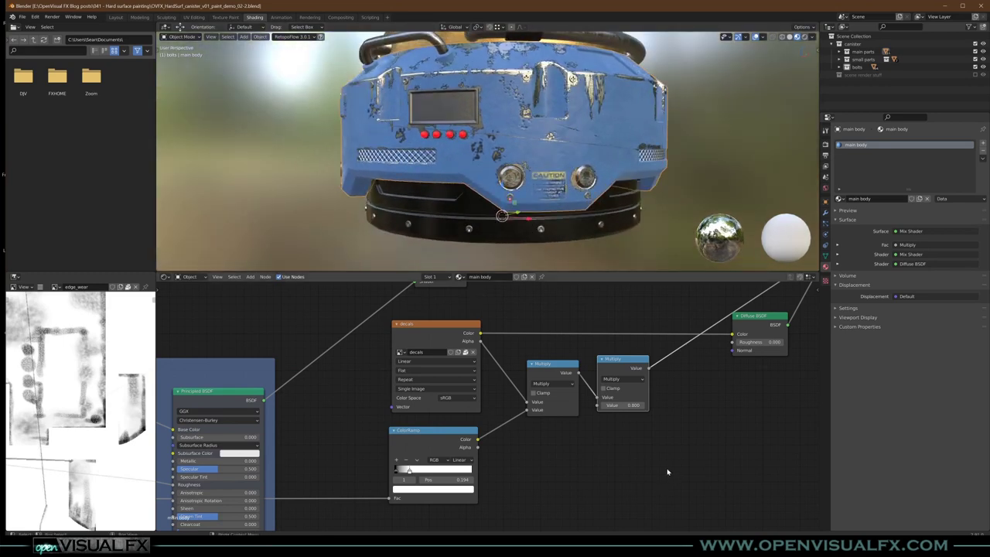
Step: Move the Material Output node well away from the final Mix Shader to leave room between them
scroll(668, 471, "down", 5)
left_click_drag(504, 379, 627, 379)
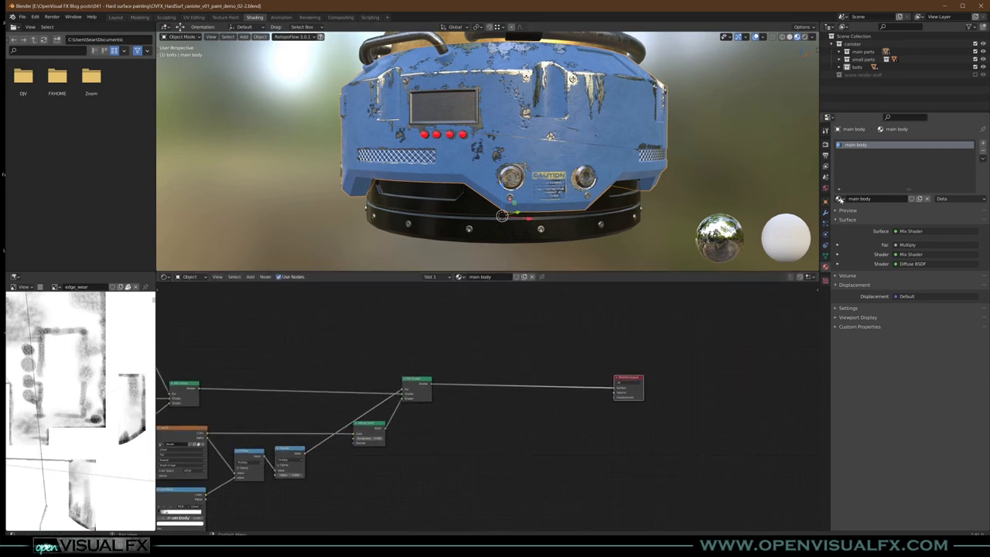
Step: Add an Image Texture node above the last Mix Shader with a new blank 8192 × 8192 px image named decals 2, with alpha
scroll(523, 143, "up", 2)
middle_click_drag(517, 143, 493, 118)
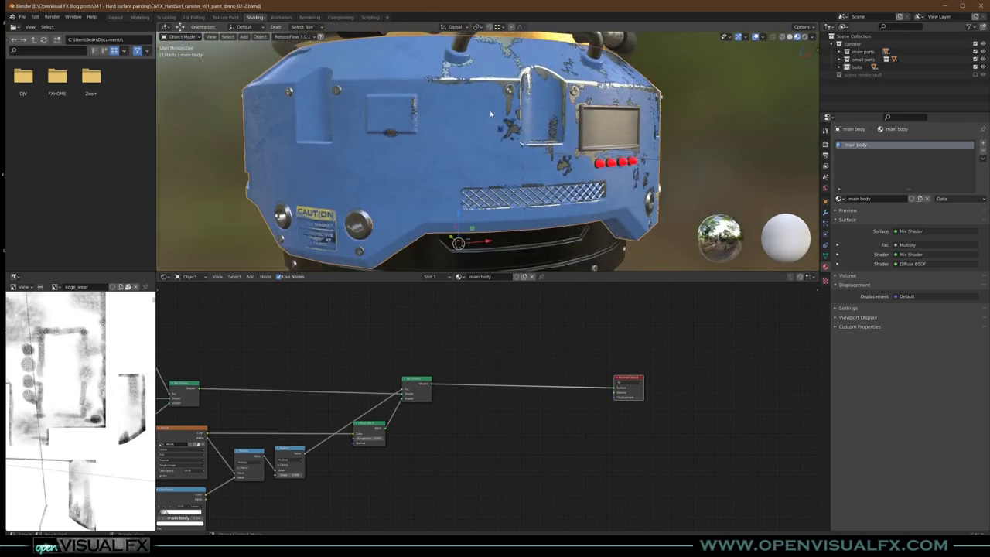
middle_click_drag(479, 182, 476, 204)
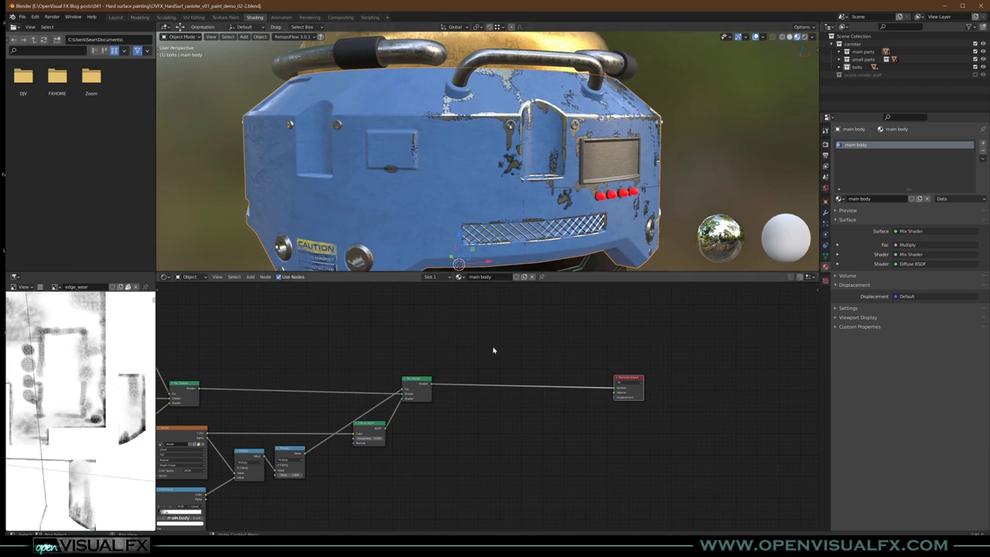
scroll(501, 350, "up", 1)
key("shift+a")
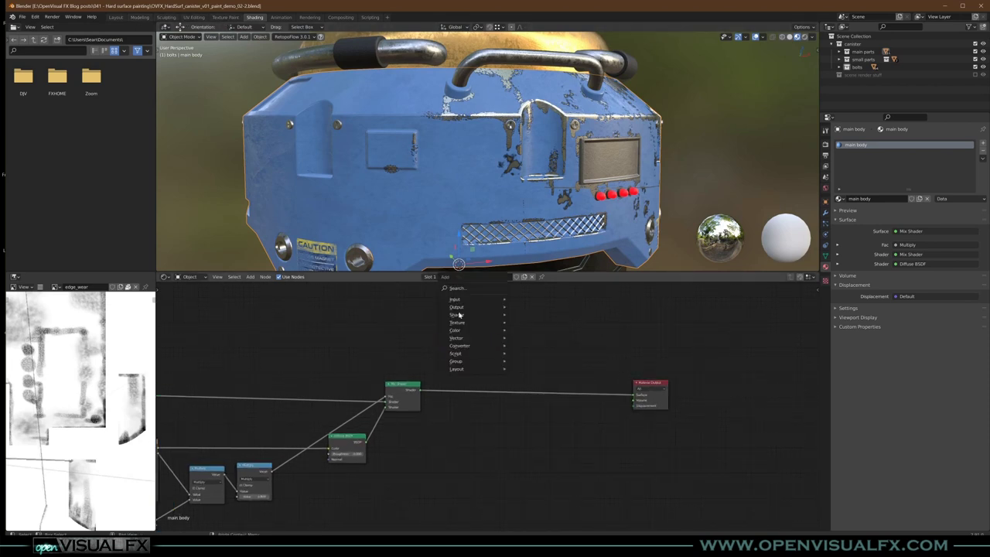
mouse_move(461, 322)
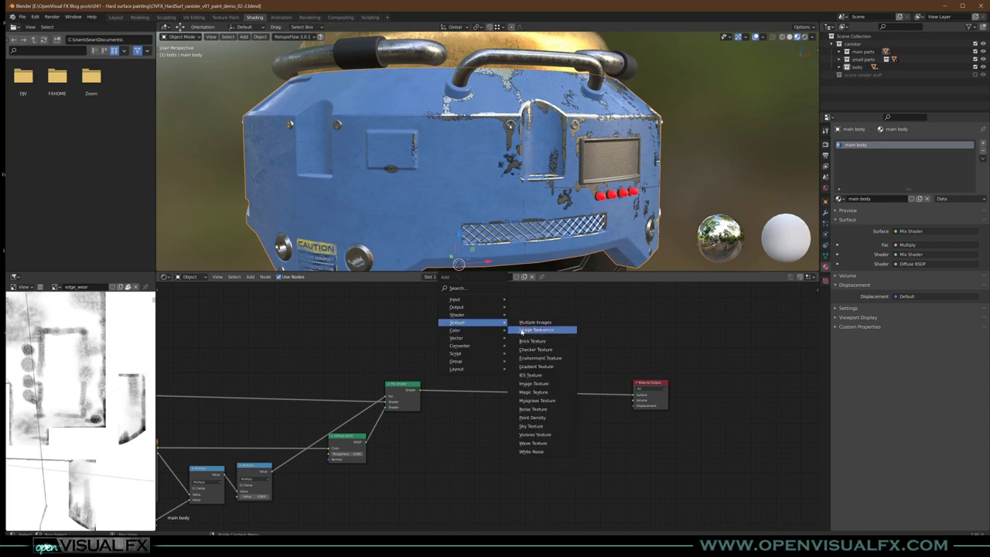
left_click(539, 384)
left_click(495, 339)
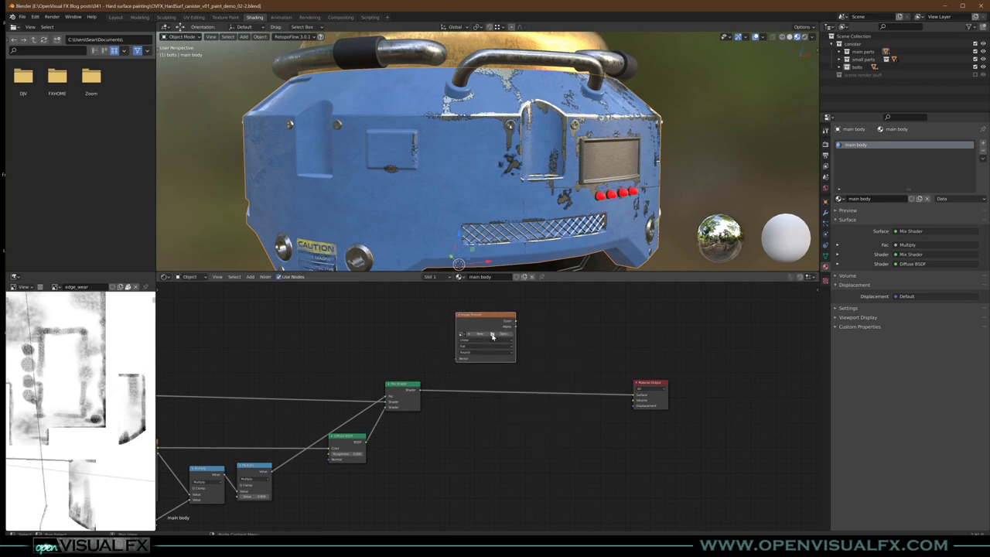
left_click(481, 334)
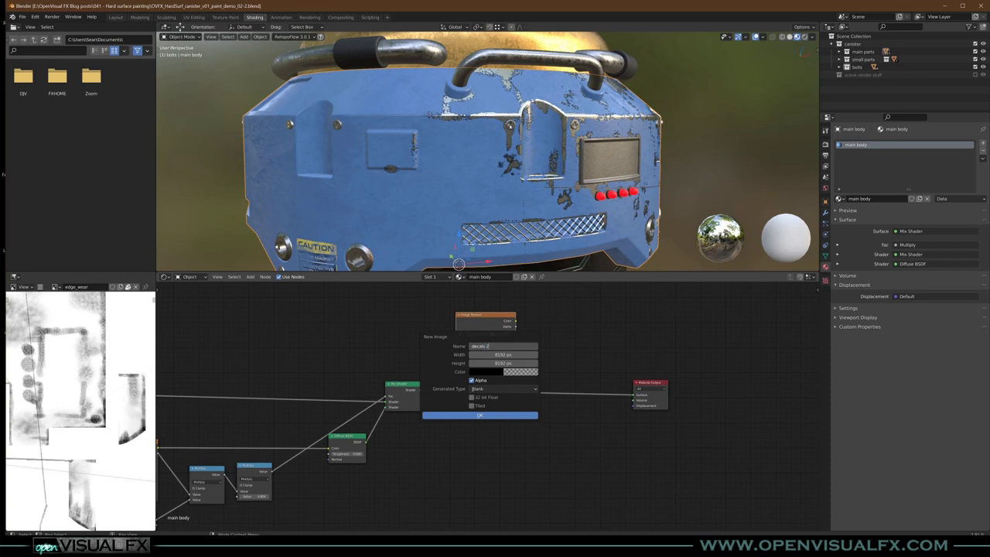
left_click(491, 416)
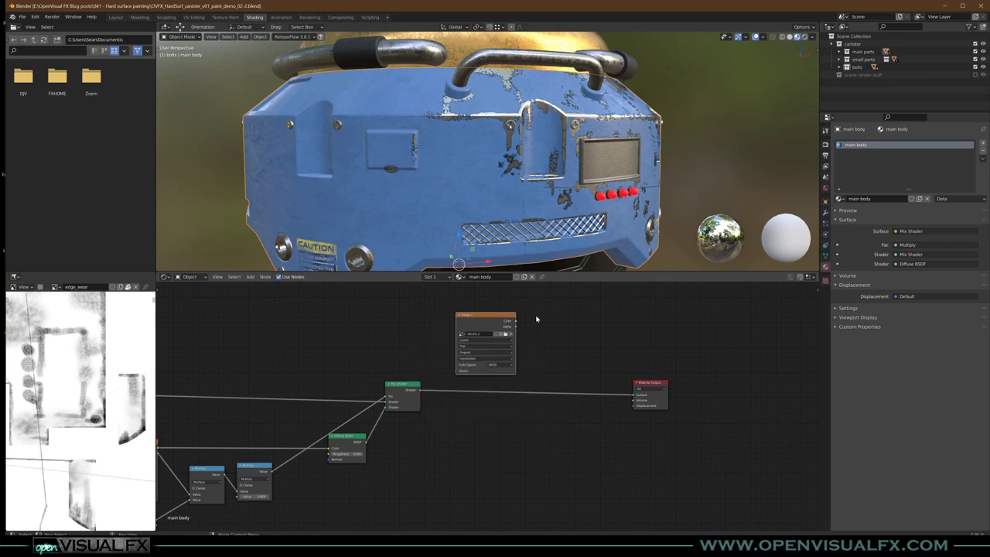
Step: Duplicate the last Mix Shader and insert the copy on the link just before the Material Output
left_click(402, 389)
key("shift+d")
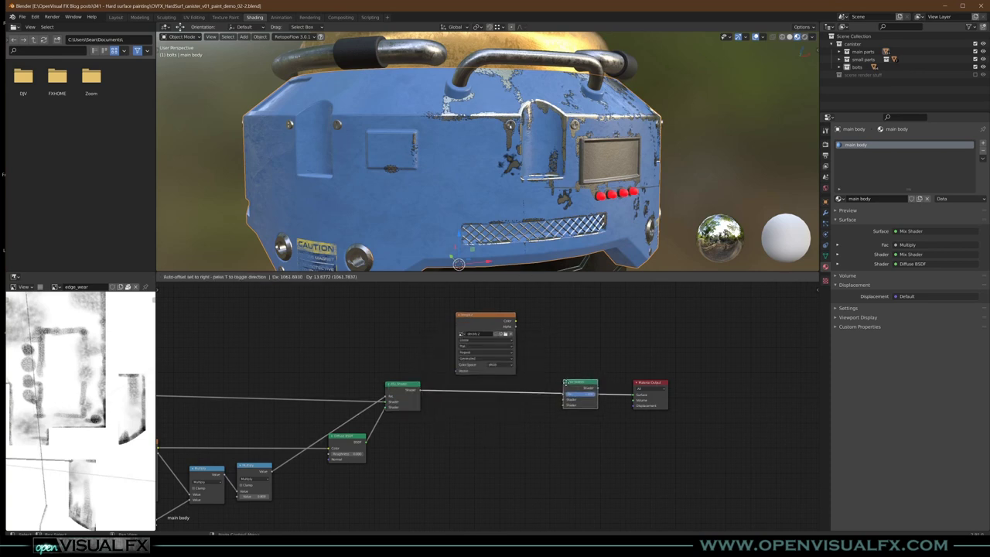
left_click(569, 384)
Step: Feed the decals 2 color into a duplicated Diffuse BSDF and connect that shader to the new Mix Shader's second shader input
mouse_move(480, 319)
left_mouse_down()
mouse_move(469, 402)
mouse_move(443, 429)
left_mouse_up()
key("shift+d")
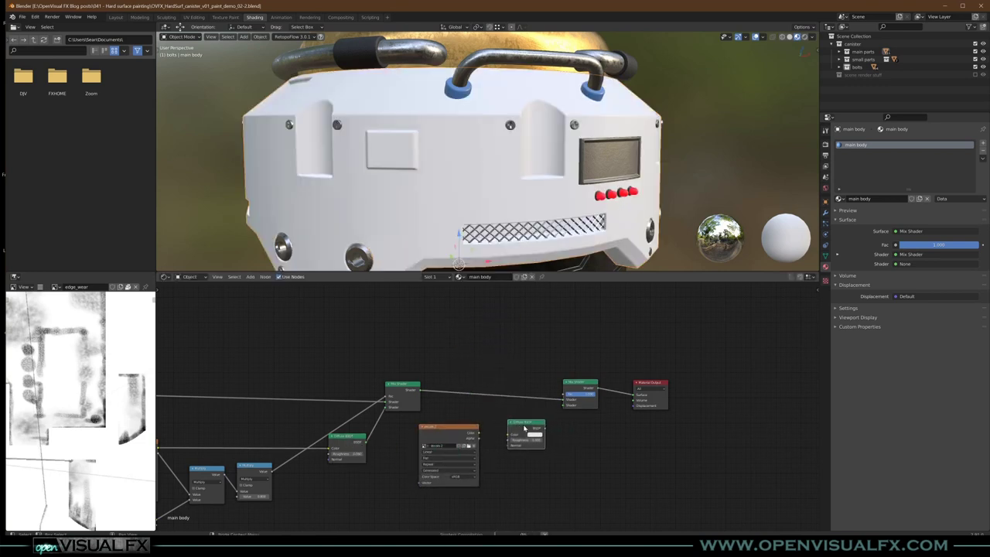
left_click_drag(480, 433, 508, 436)
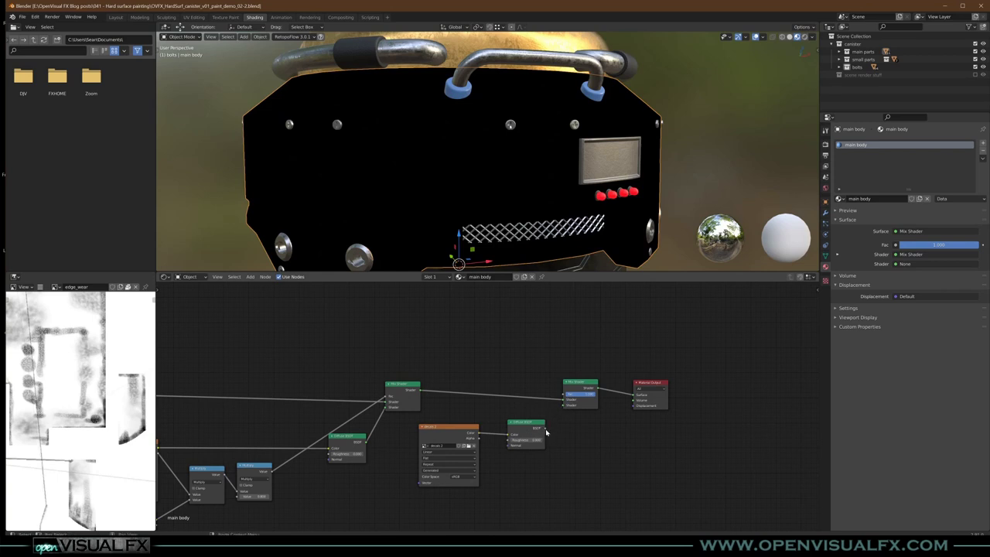
left_click_drag(559, 412, 564, 404)
Step: Connect the decals 2 alpha to the new Mix Shader's factor and tidy the positions of the texture and Diffuse BSDF nodes
left_click_drag(479, 438, 564, 395)
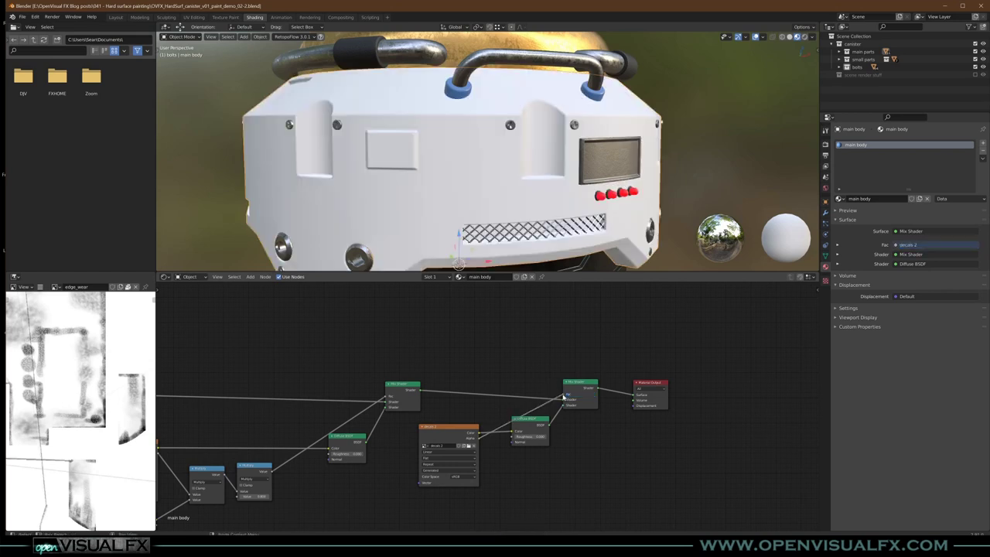
left_click_drag(455, 434, 458, 448)
left_click_drag(538, 422, 533, 424)
middle_click_drag(406, 445, 498, 415)
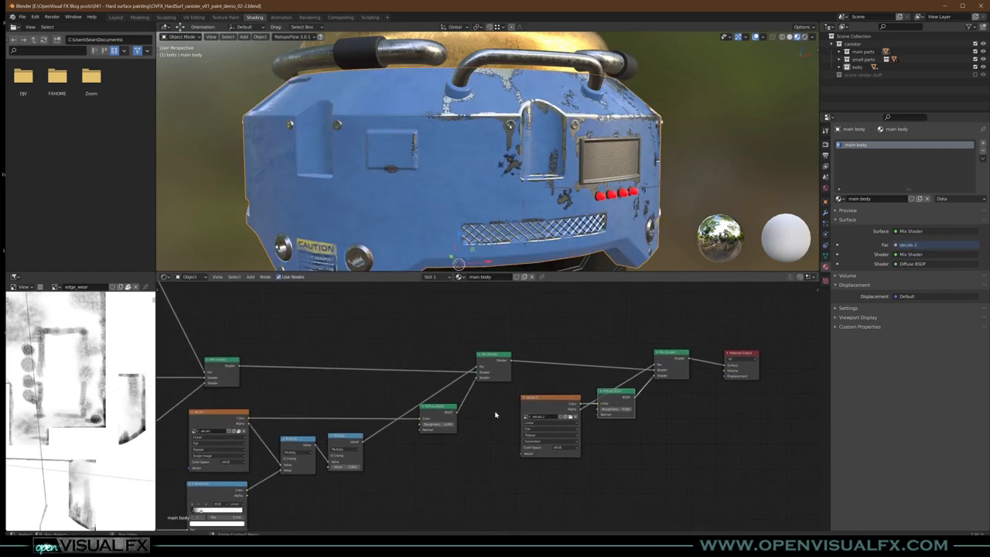
left_click(669, 355)
middle_click_drag(517, 426, 463, 433)
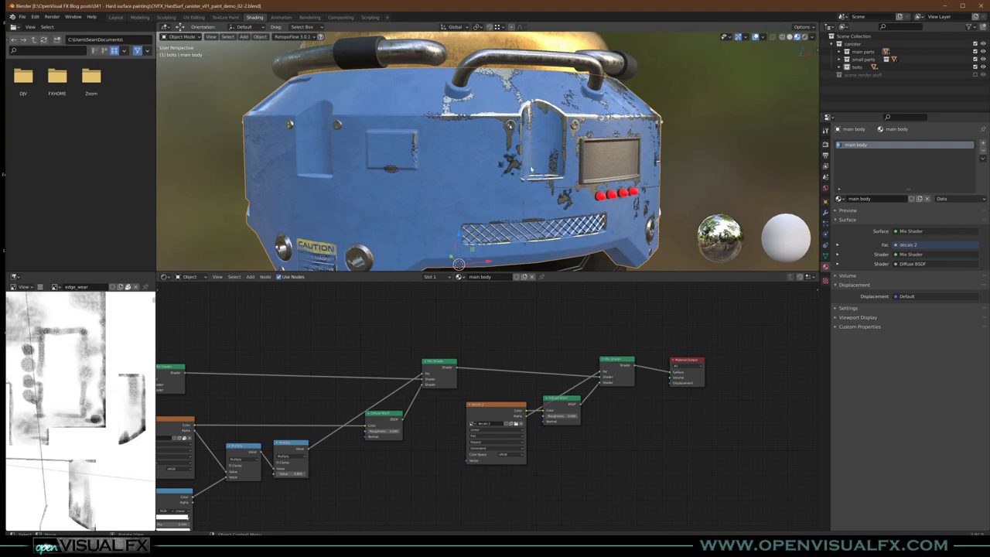
Step: Switch to the Texture Paint workspace, remove the caution texture from the brush, and create a new texture for the brush's texture mask
middle_click_drag(550, 169, 536, 179)
left_click(225, 17)
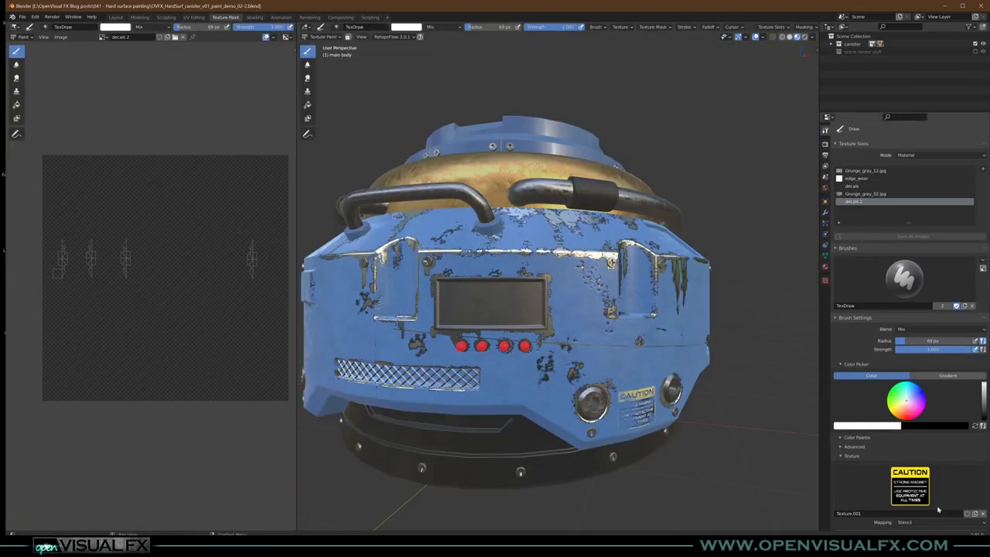
scroll(928, 348, "down", 5)
left_click(976, 422)
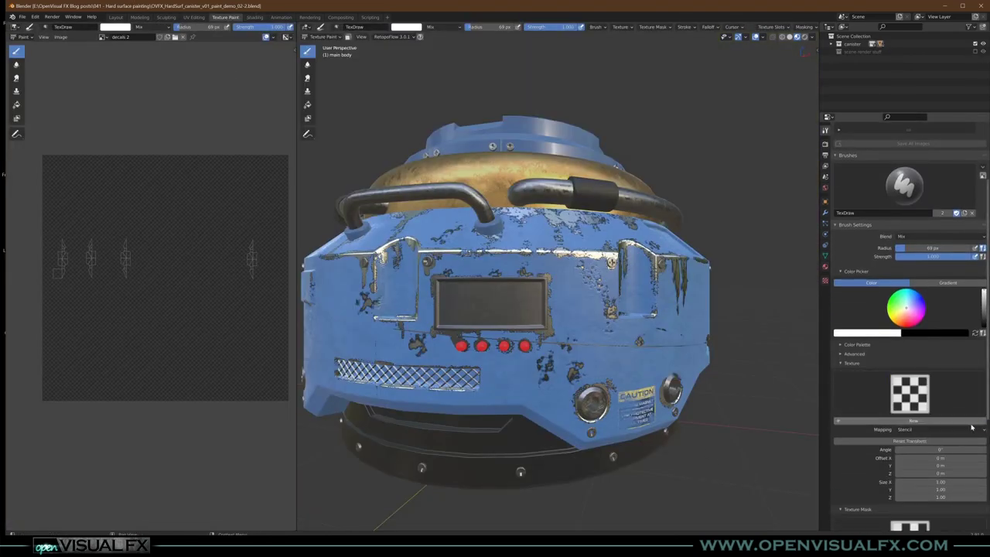
scroll(920, 464, "down", 4)
left_click(915, 475)
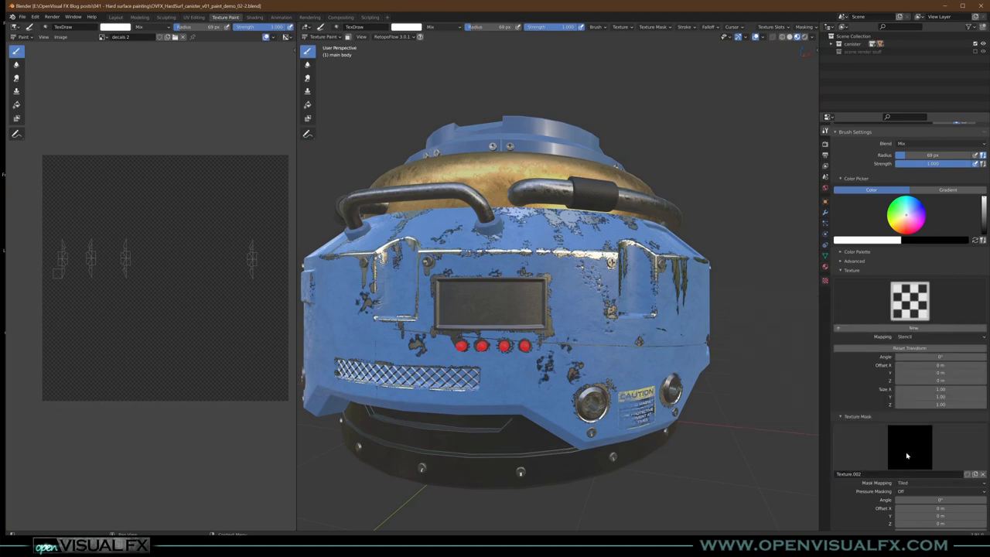
Step: Load OVFX_84_01.png from the OVFX decals folder as the image of the new mask texture
left_click(825, 280)
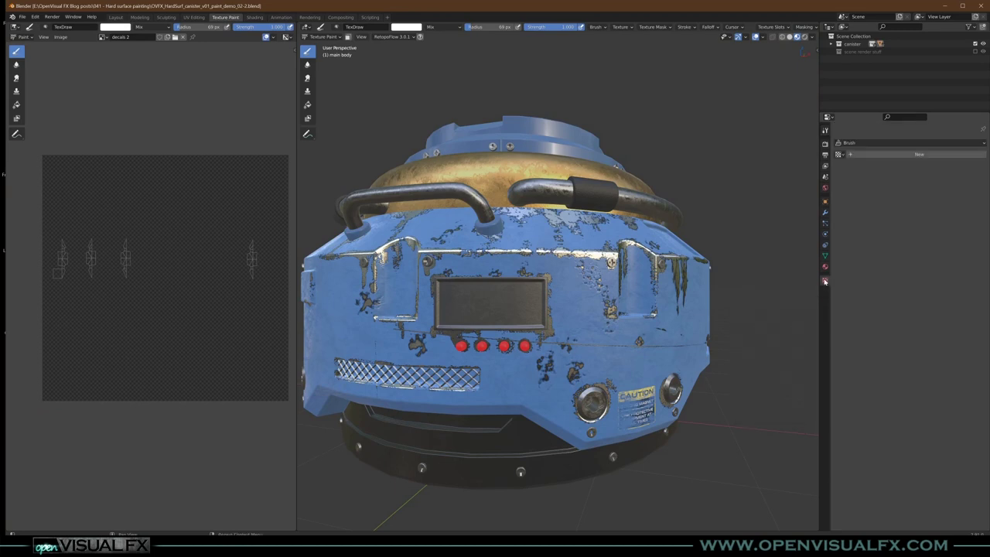
left_click(841, 154)
left_click(859, 180)
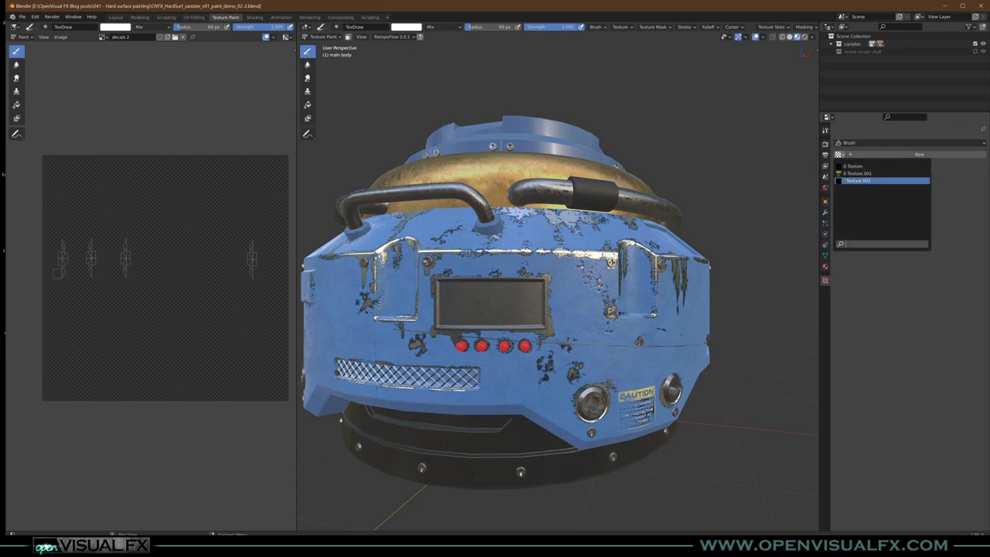
left_click(858, 181)
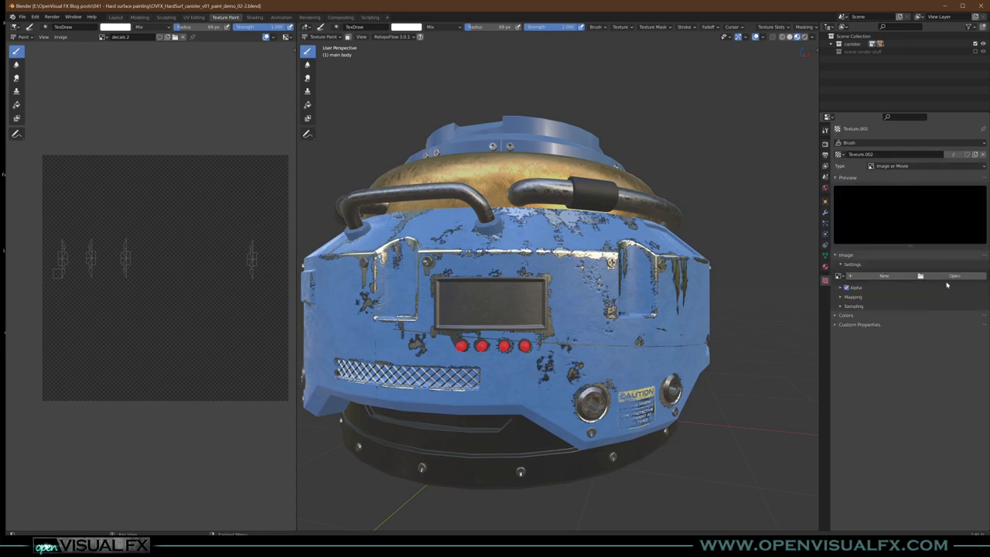
left_click(954, 276)
left_click(181, 291)
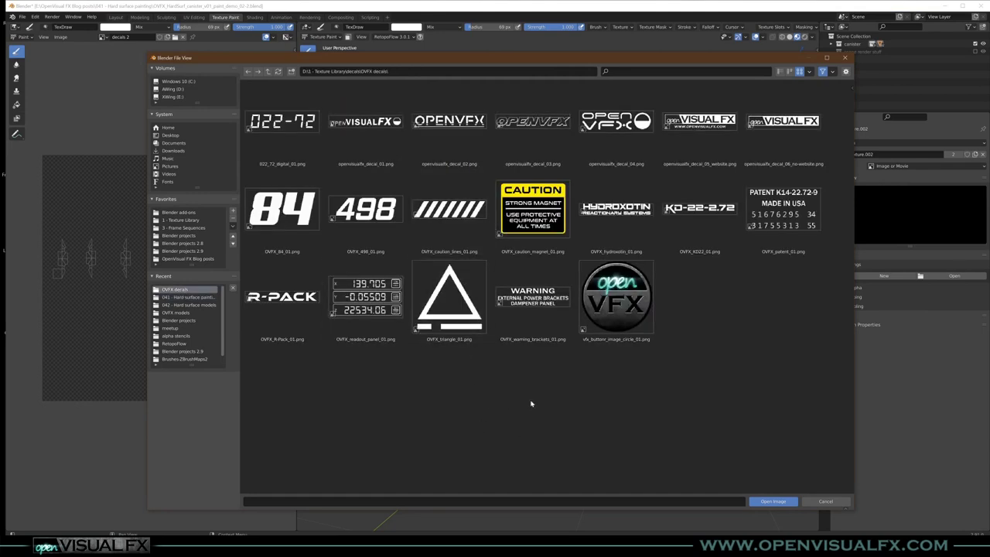
left_click(543, 303)
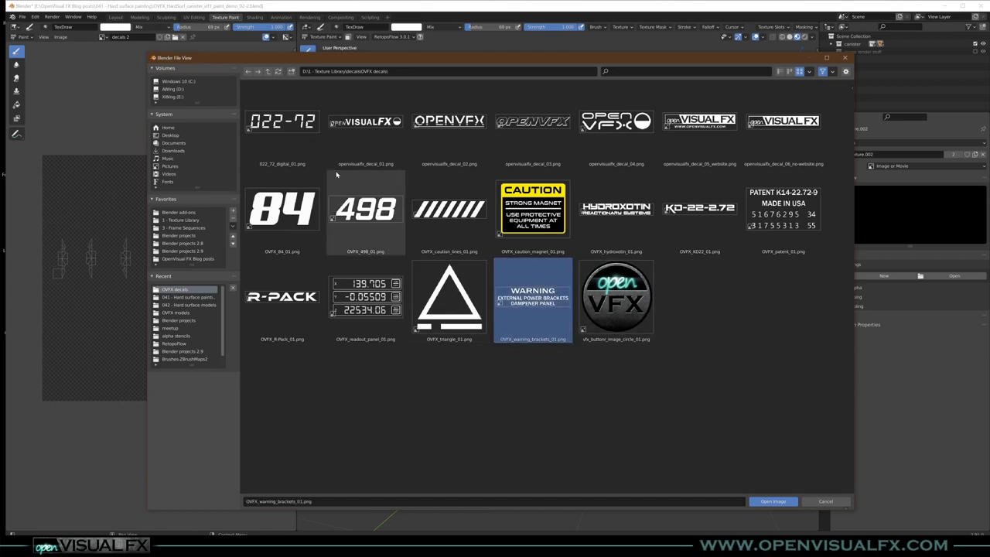
left_click(371, 215)
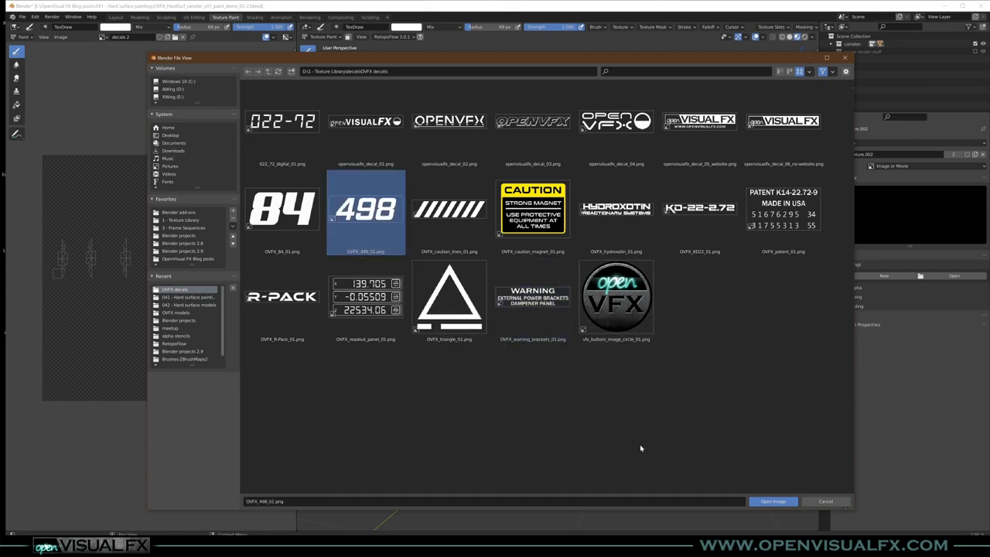
left_click(293, 198)
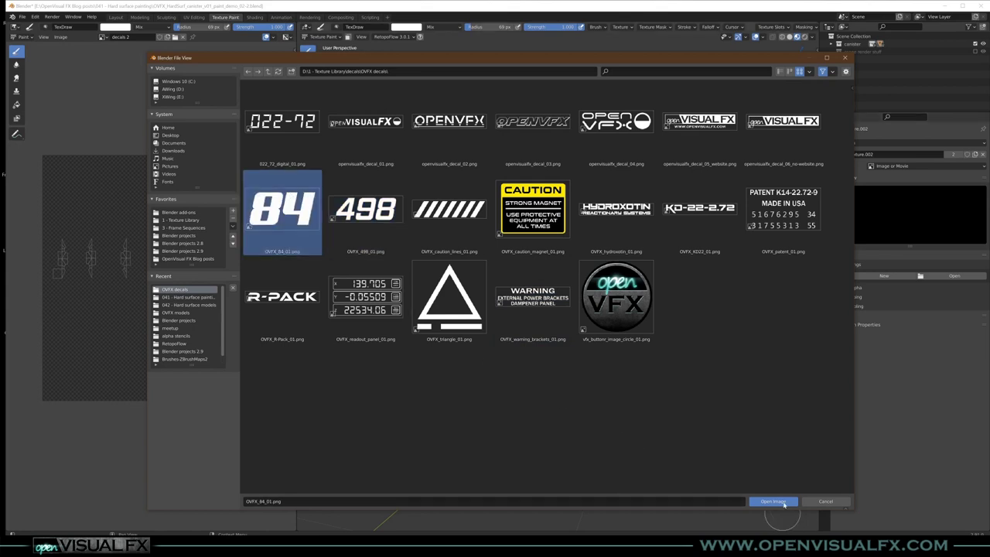
left_click(773, 501)
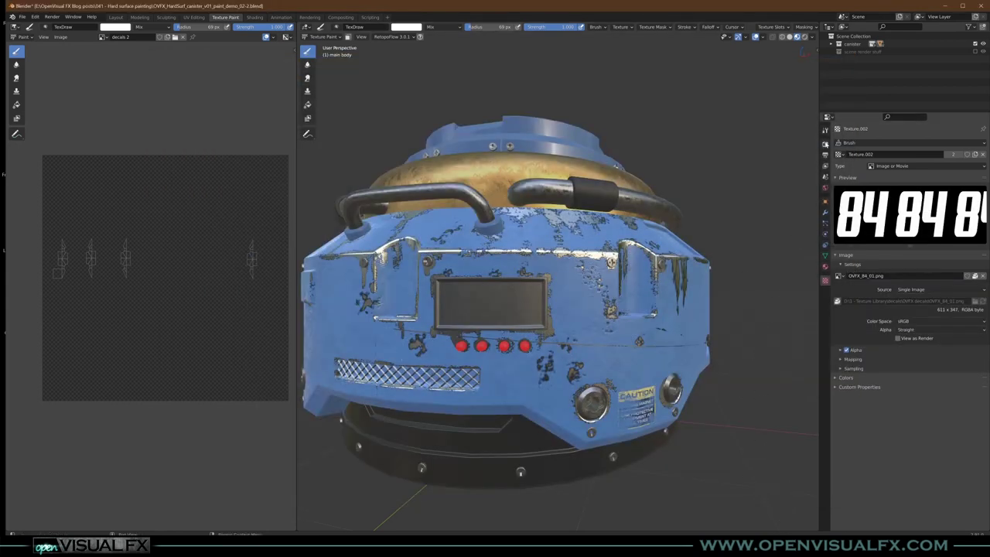
Step: Clear the brush's main texture slot, keeping the 84 image only as the texture mask
left_click(824, 129)
scroll(915, 397, "down", 6)
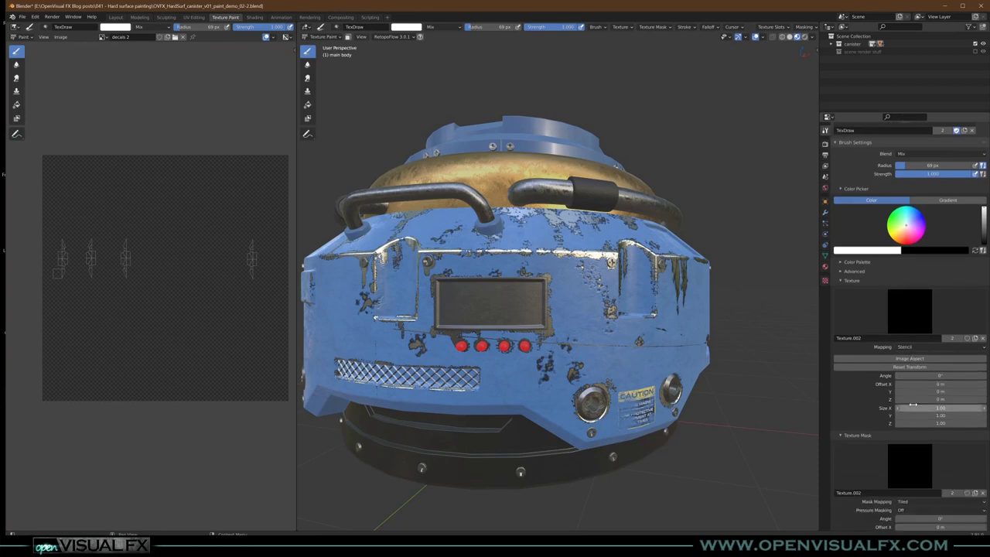
left_click(981, 338)
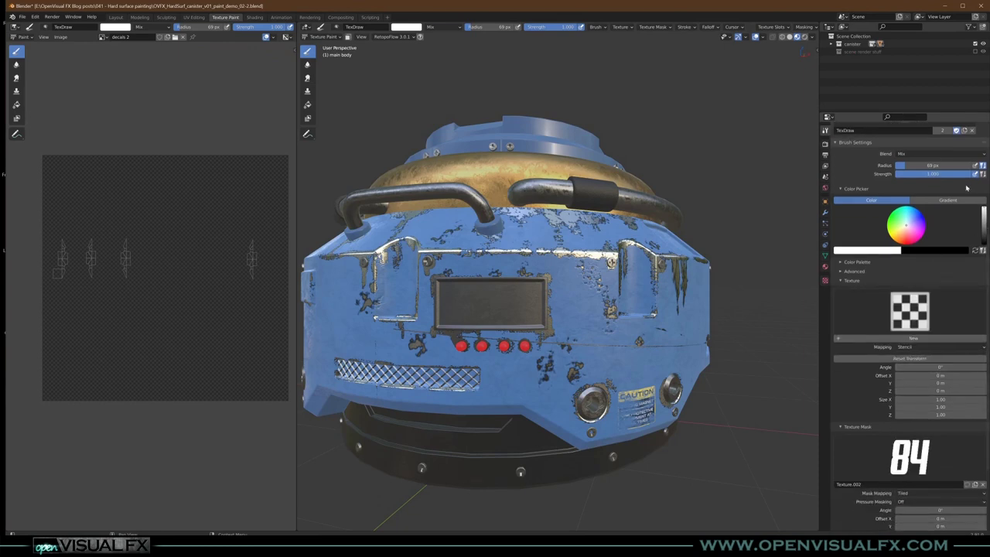
Step: Set the texture mask's mapping to Stencil with the image aspect and a reset transform, and move the 84 stencil onto the canister body
scroll(899, 469, "down", 3)
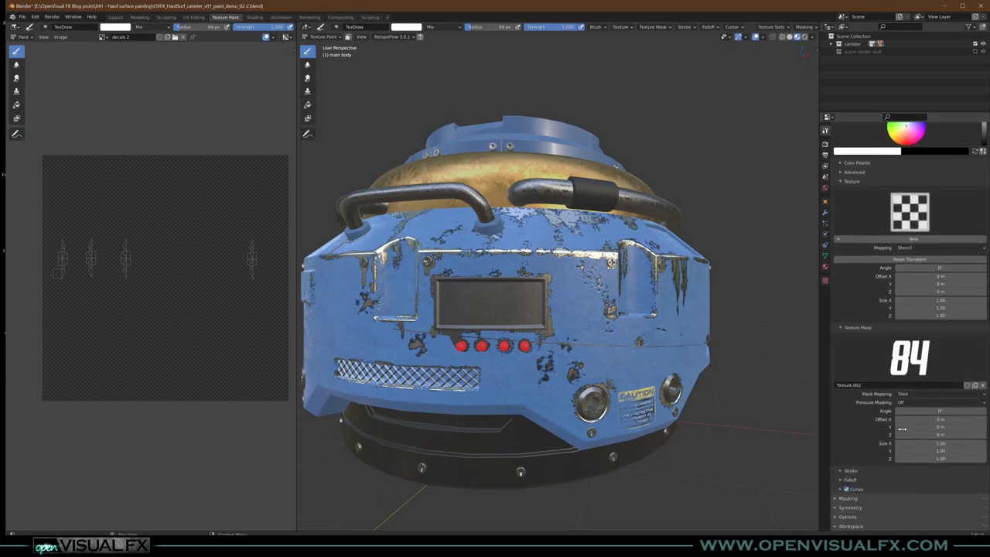
left_click(912, 395)
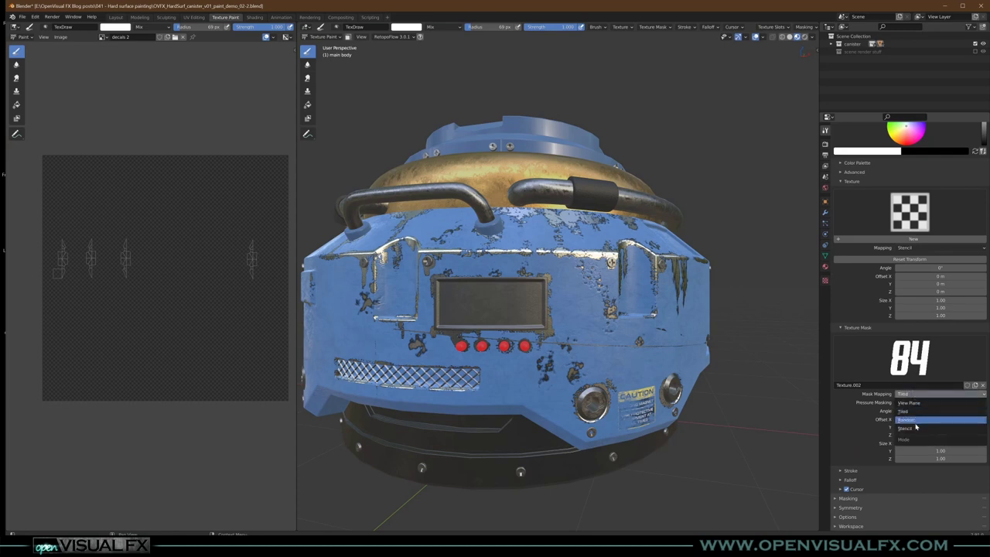
left_click(912, 427)
left_click(911, 402)
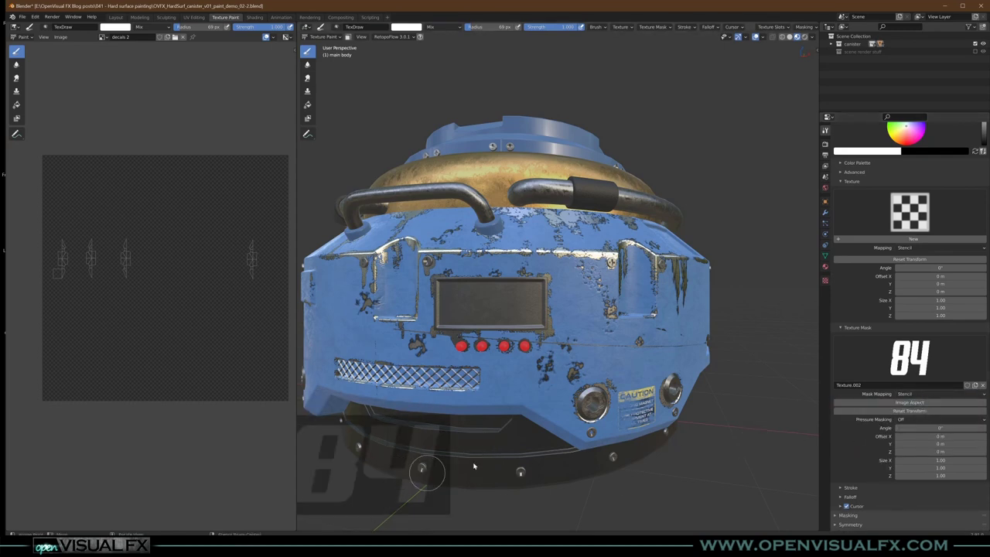
left_click(891, 410)
middle_click_drag(524, 345, 555, 337)
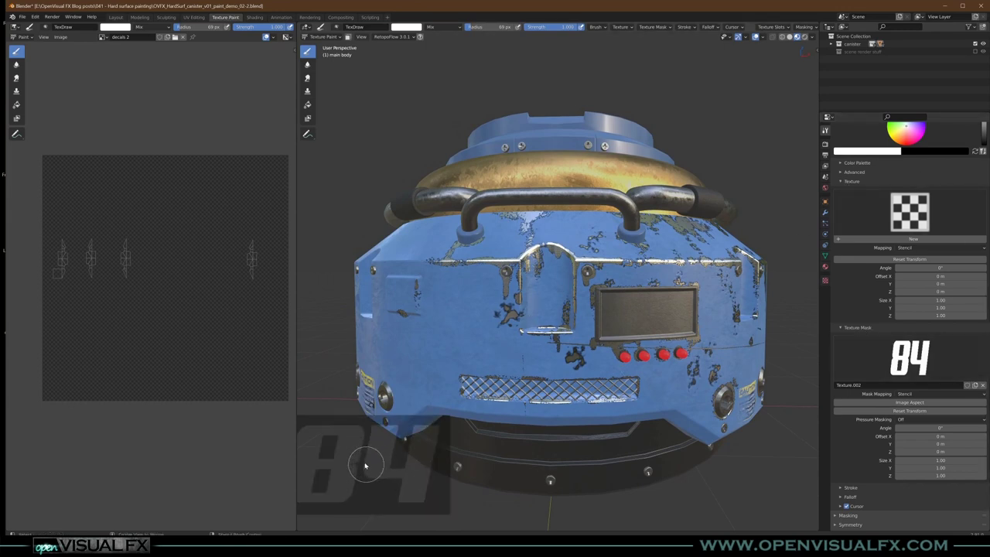
right_click_drag(366, 461, 479, 320, "alt")
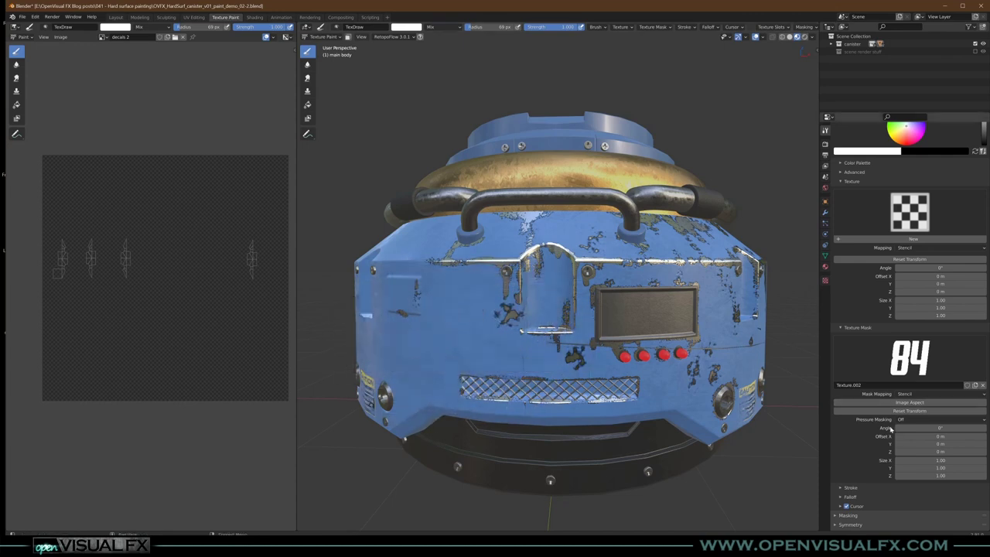
Step: Try rotating the 84 stencil over the body and reset the mask angle to 0°
right_click_drag(509, 339, 539, 325, "ctrl+alt")
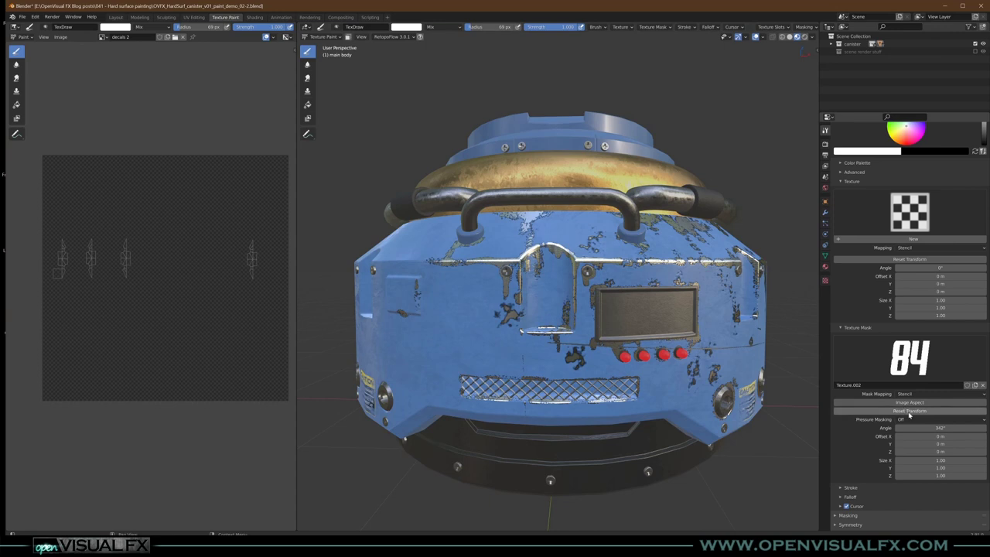
left_click(936, 428)
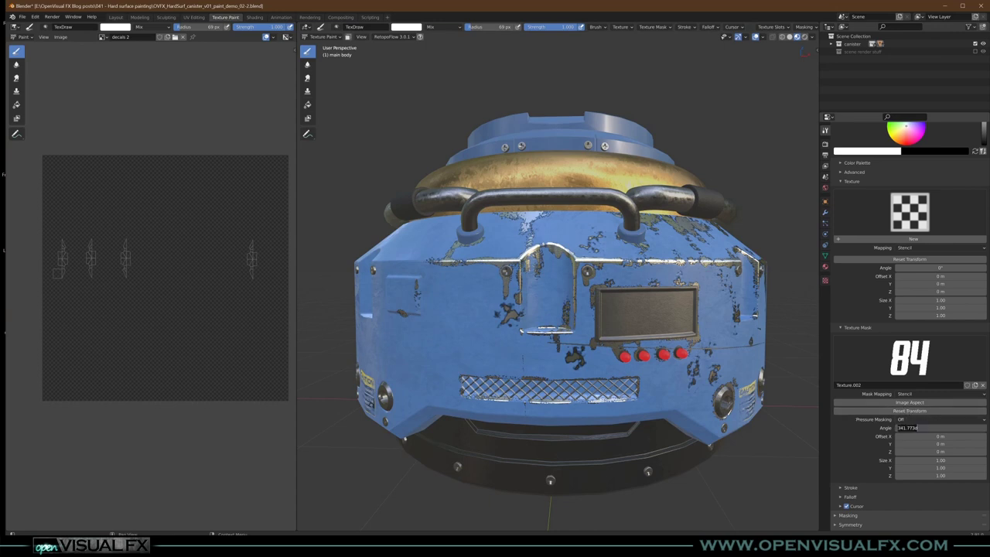
type("0")
key("Return")
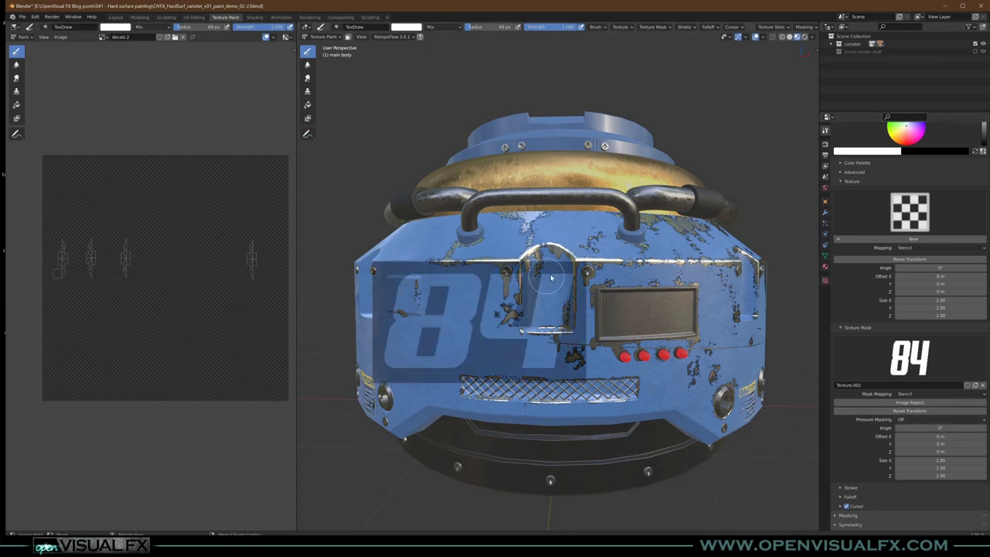
Step: Scale the 84 stencil down over the blue body beside the display panel
right_click_drag(551, 281, 552, 280, "alt")
right_click_drag(551, 280, 527, 291, "alt+shift")
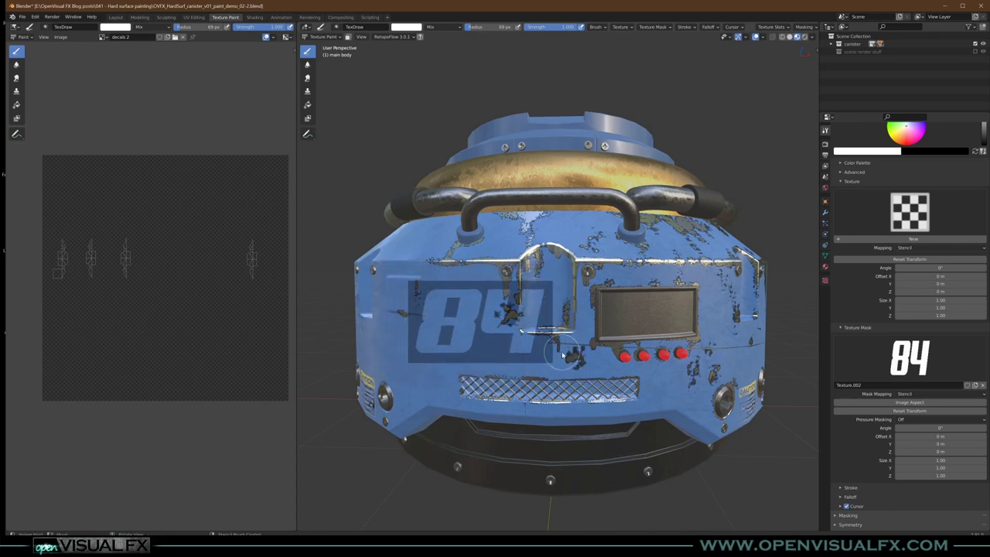
Step: Align a straight-on orthographic view of the body, and position and slightly shrink the 84 stencil between the raised square panel and the rounded recess
key("KP_1")
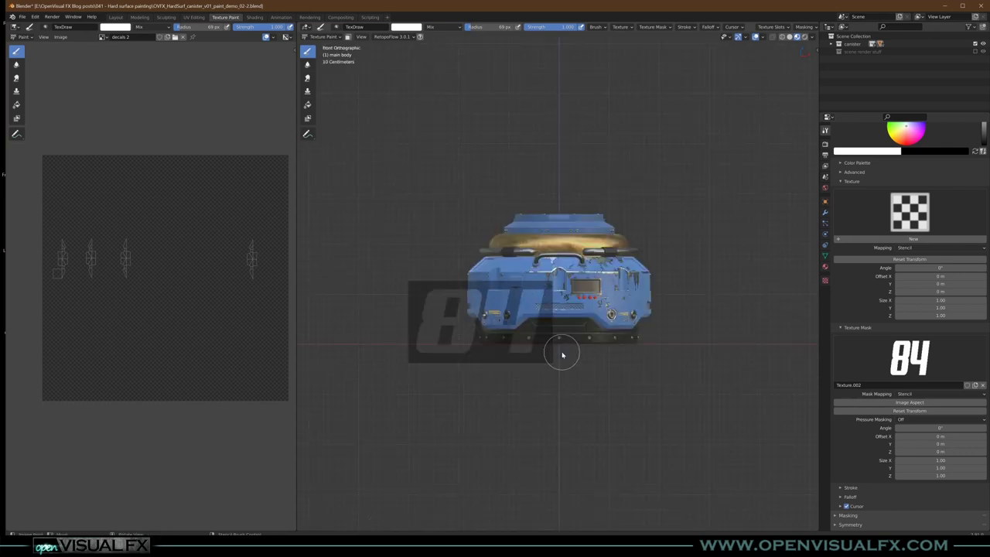
scroll(559, 294, "up", 3)
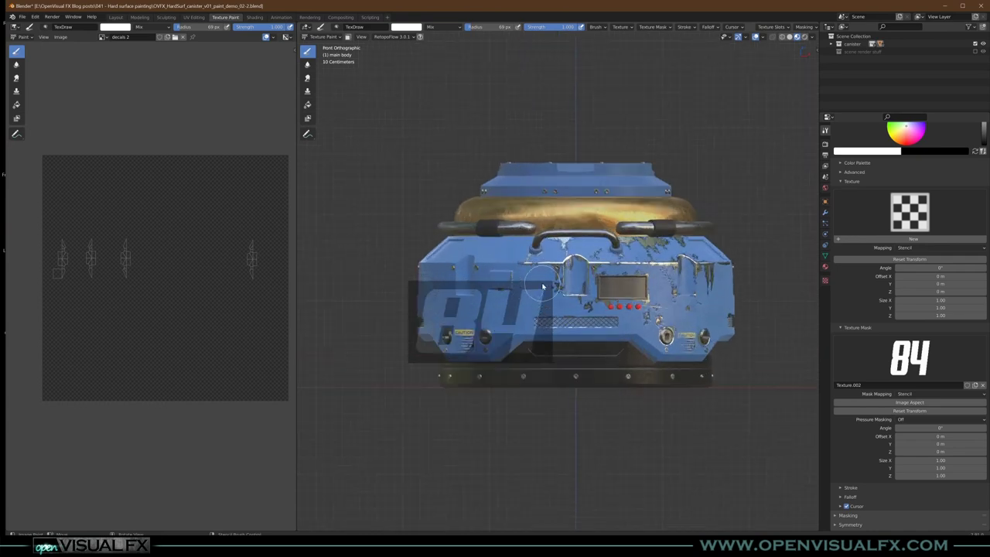
key("KP_4")
key("KP_5")
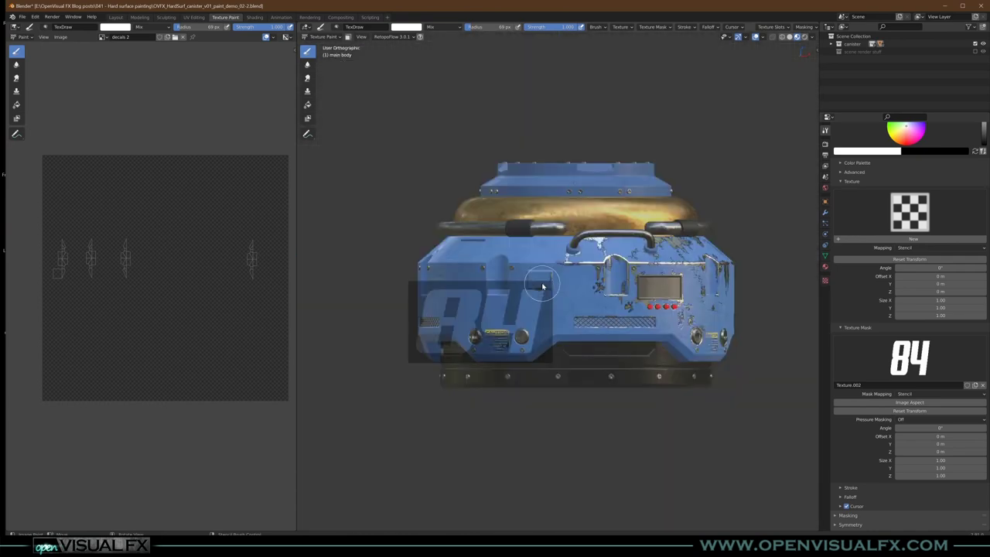
key("KP_4")
key("KP_6")
scroll(558, 281, "up", 6)
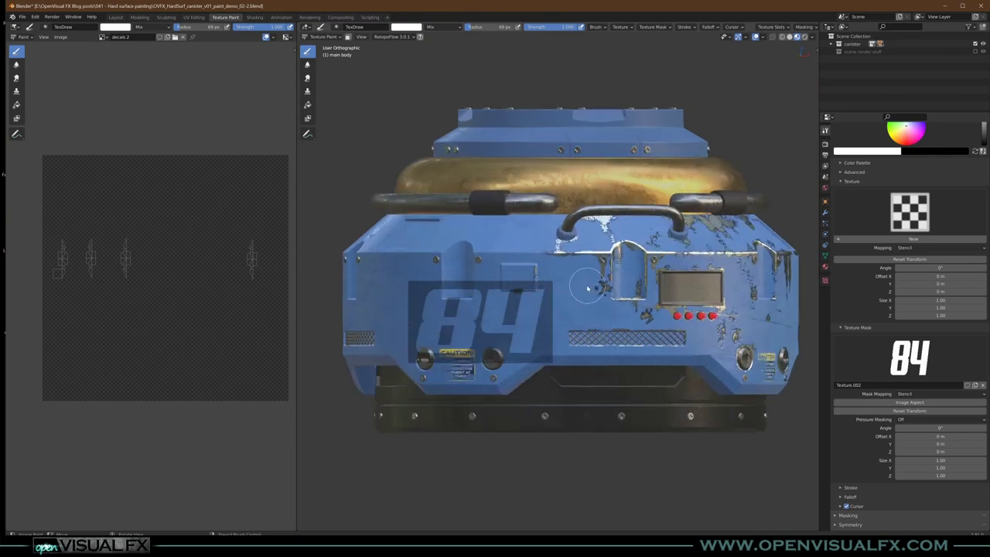
scroll(590, 291, "up", 2)
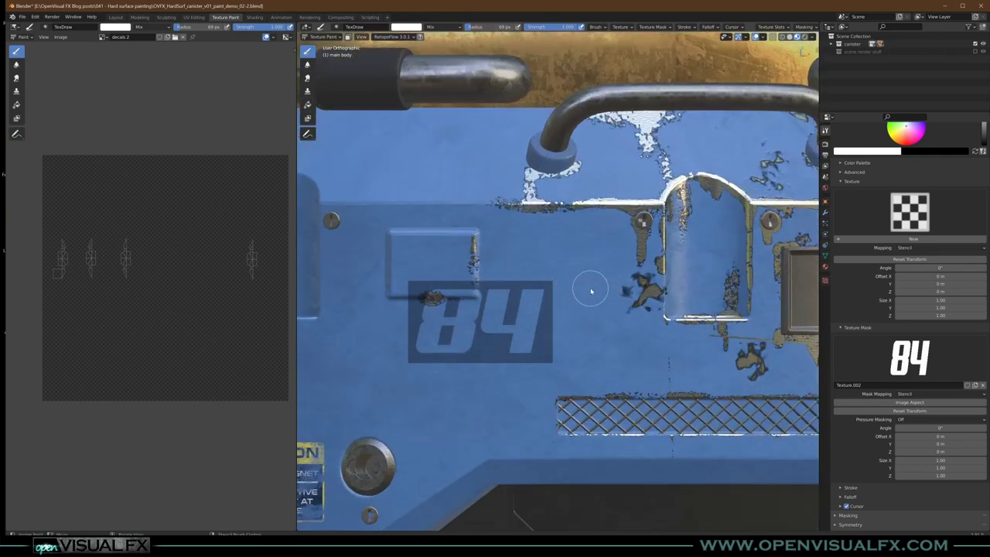
right_click_drag(487, 329, 596, 286)
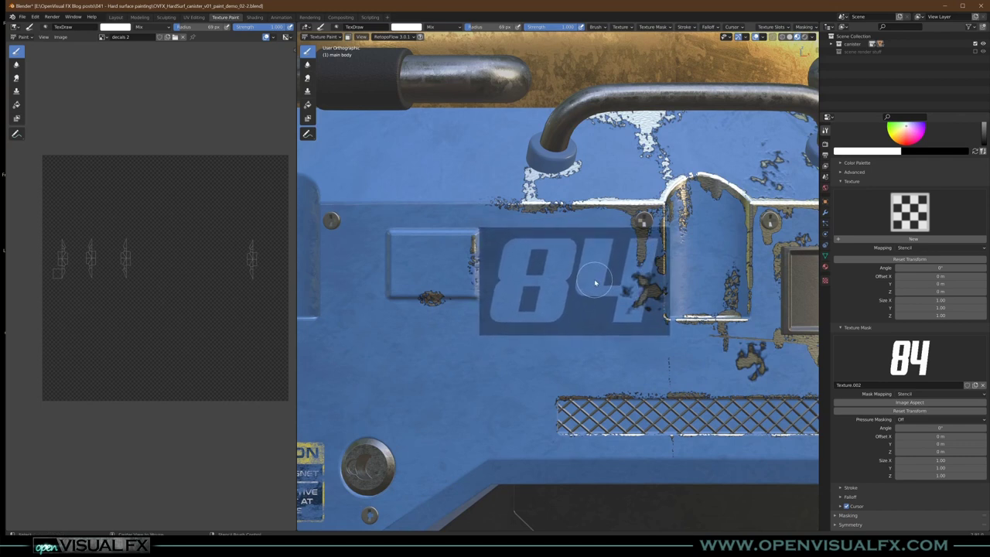
scroll(932, 276, "up", 7)
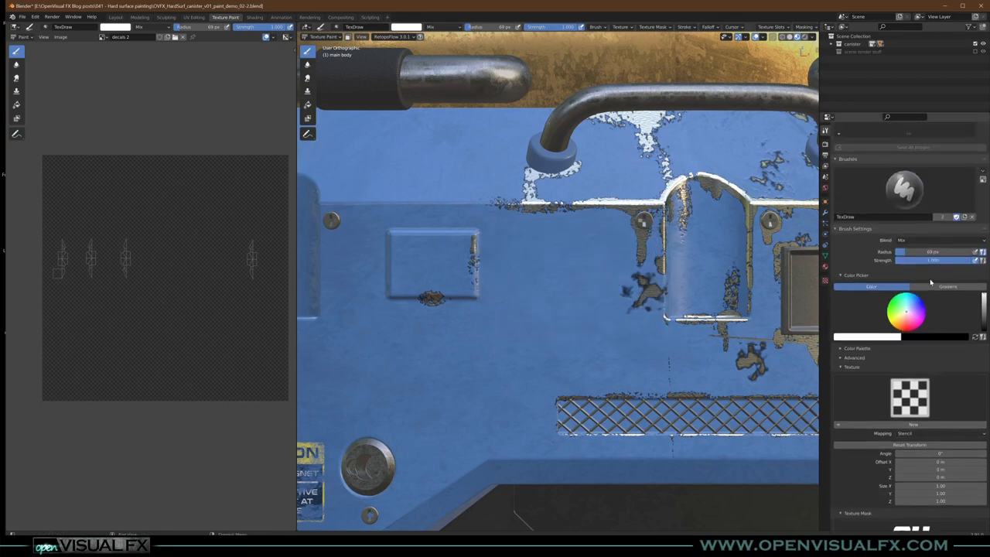
scroll(932, 276, "up", 3)
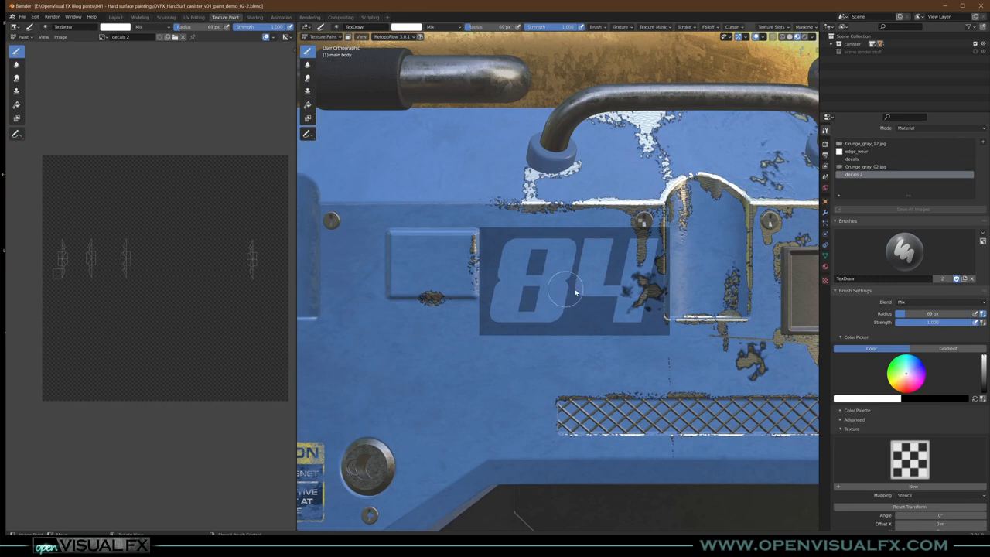
right_click_drag(620, 259, 617, 261, "alt+shift")
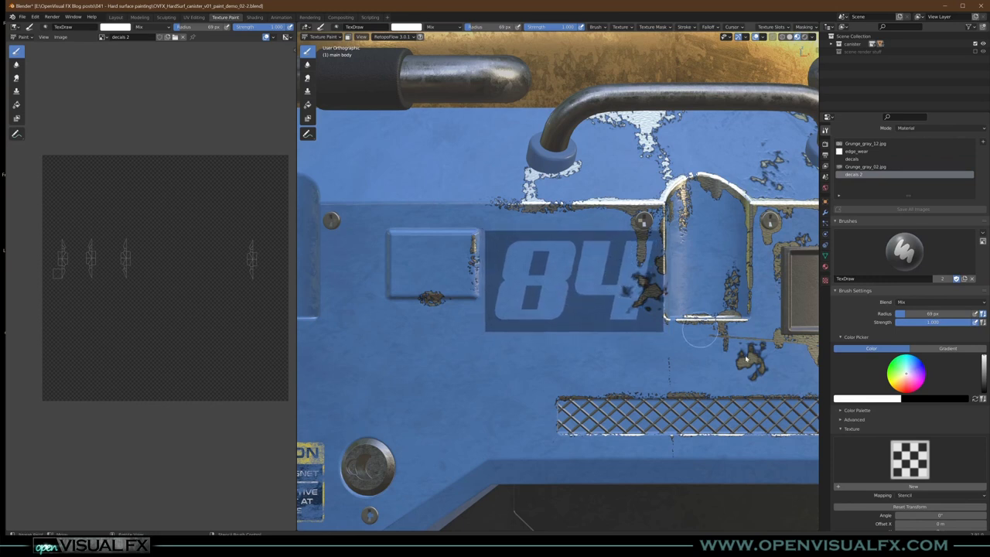
Step: Paint the 84 through the stencil in a dark golden yellow with a brush radius of 109 px
left_click_drag(908, 376, 903, 381)
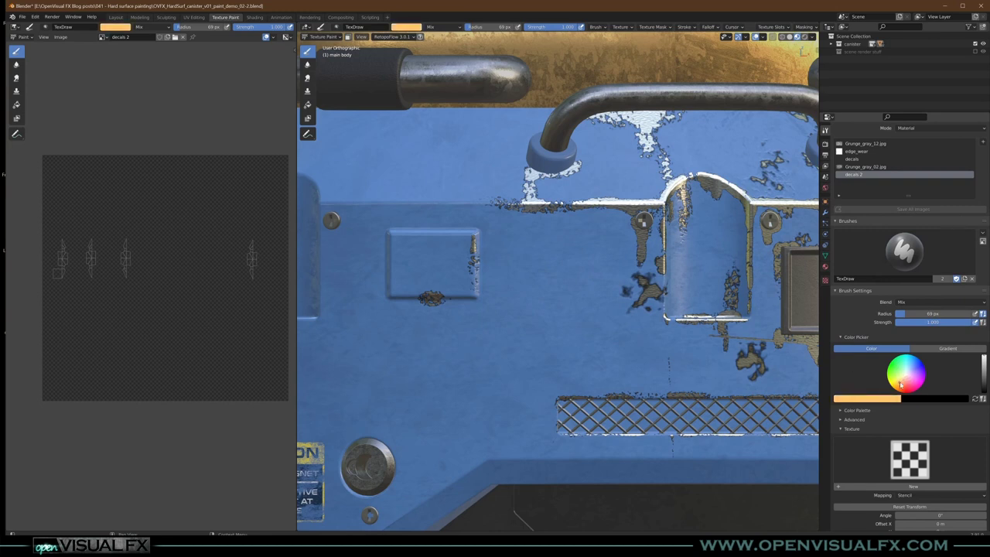
mouse_move(984, 359)
left_mouse_down()
mouse_move(984, 383)
mouse_move(984, 372)
left_mouse_up()
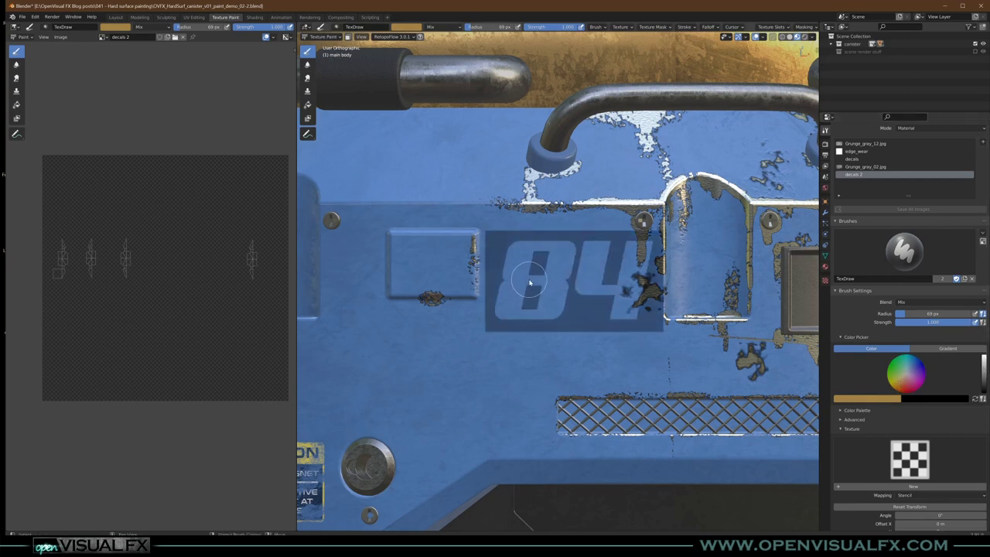
key("f")
left_click(548, 265)
mouse_move(502, 269)
left_mouse_down()
mouse_move(512, 252)
mouse_move(555, 234)
left_mouse_up()
mouse_move(485, 338)
left_mouse_down()
mouse_move(596, 263)
mouse_move(638, 278)
mouse_move(577, 282)
mouse_move(560, 259)
mouse_move(650, 296)
mouse_move(593, 338)
left_mouse_up()
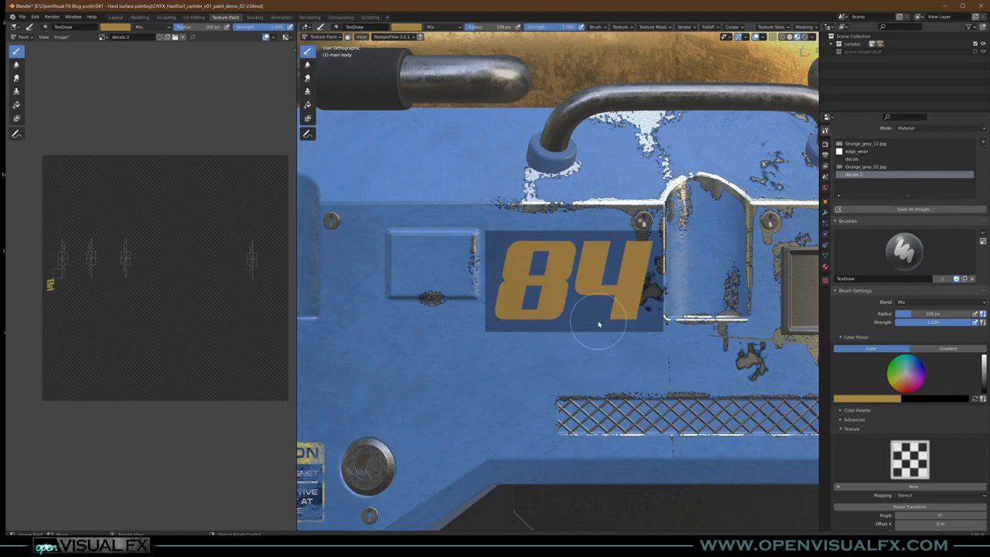
Step: Clear the 84 image from the brush's texture mask and inspect the painted number in perspective view
mouse_move(590, 359)
middle_mouse_down()
mouse_move(577, 365)
mouse_move(580, 347)
mouse_move(616, 349)
mouse_move(594, 364)
mouse_move(584, 356)
middle_mouse_up()
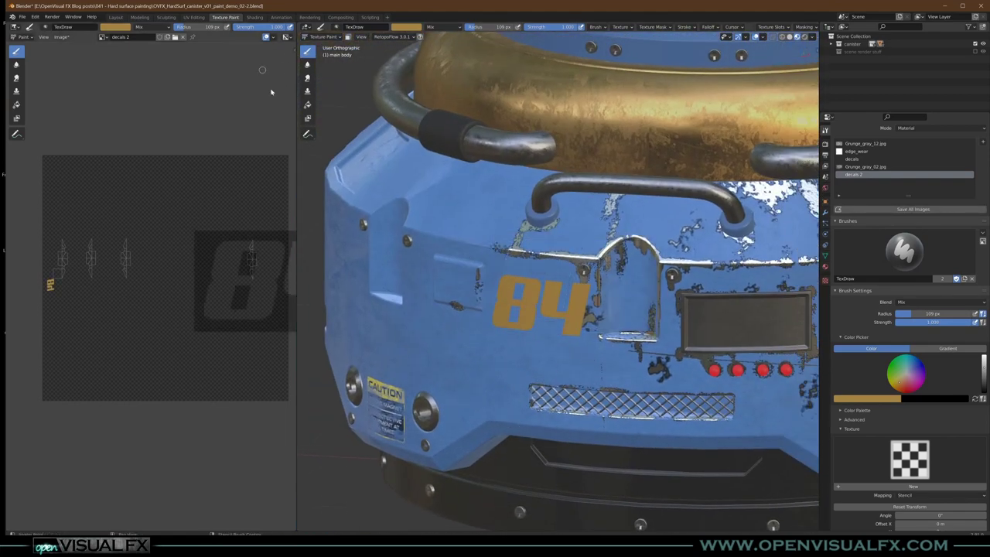
scroll(928, 387, "down", 6)
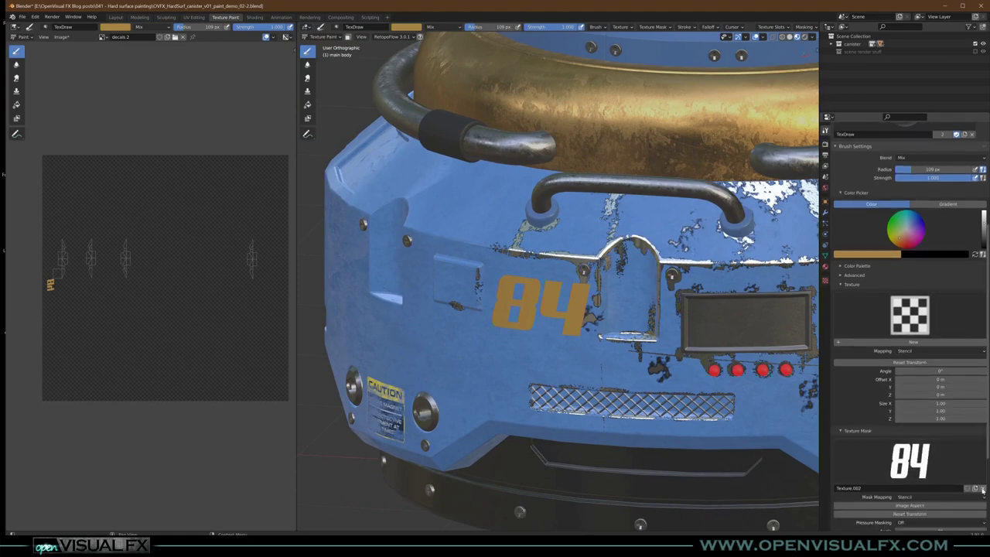
left_click(982, 489)
middle_click_drag(576, 359, 552, 327, "shift")
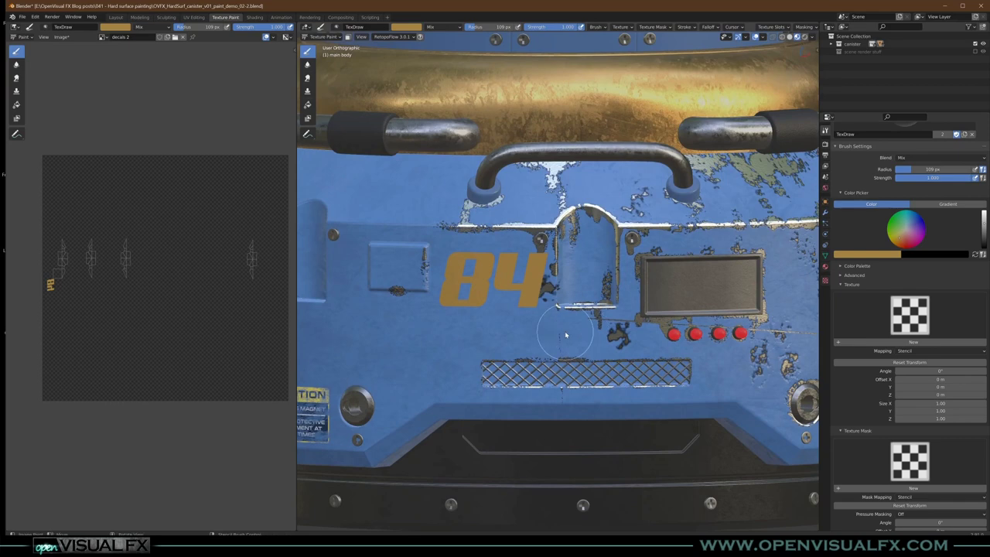
key("KP_5")
scroll(580, 325, "down", 5)
scroll(617, 382, "up", 6)
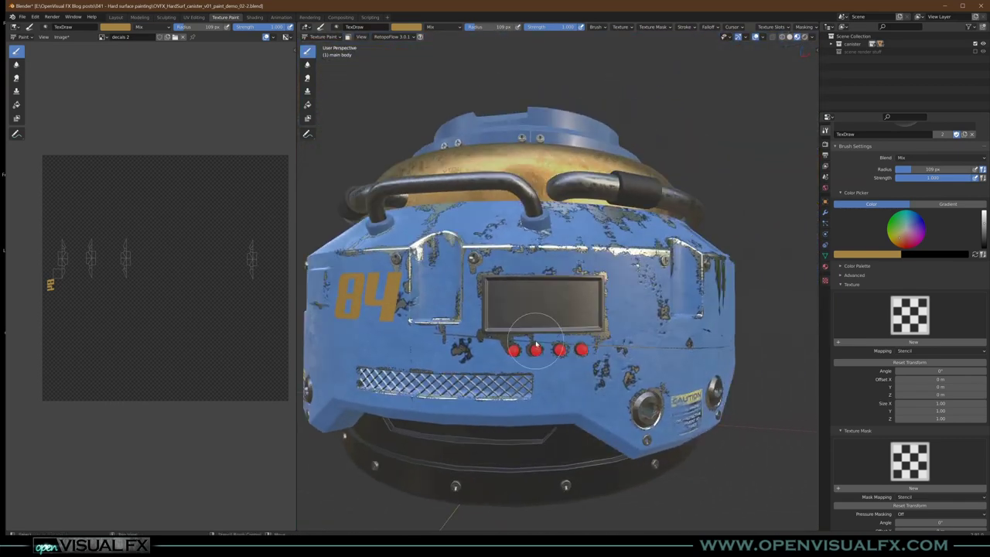
middle_click_drag(578, 348, 521, 345)
mouse_move(442, 273)
middle_mouse_down()
mouse_move(462, 304)
mouse_move(446, 283)
middle_mouse_up()
Step: Switch to the Shading workspace and move the decals 2 image texture node above the mix shaders
left_click(255, 17)
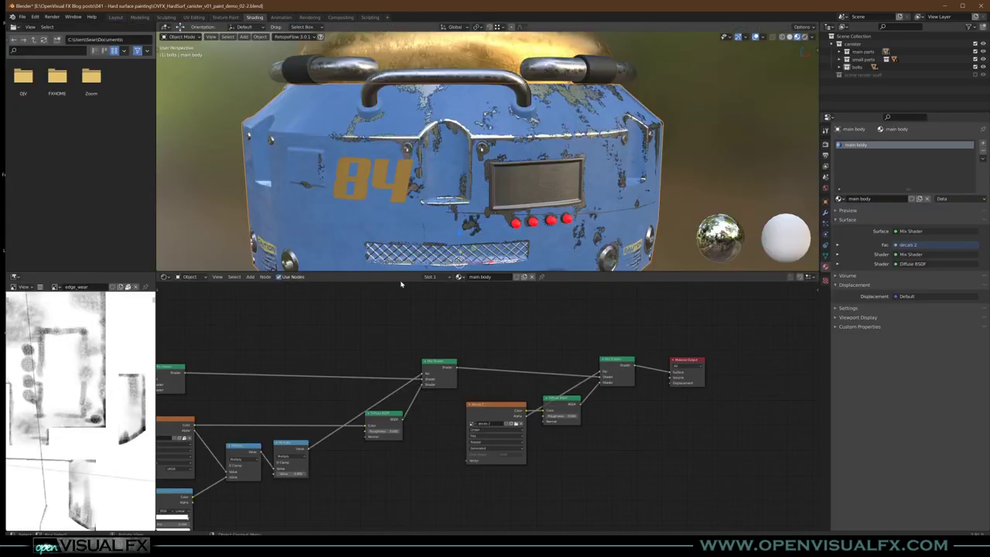
scroll(550, 391, "down", 2)
middle_click_drag(291, 499, 459, 433)
middle_click_drag(558, 404, 425, 443)
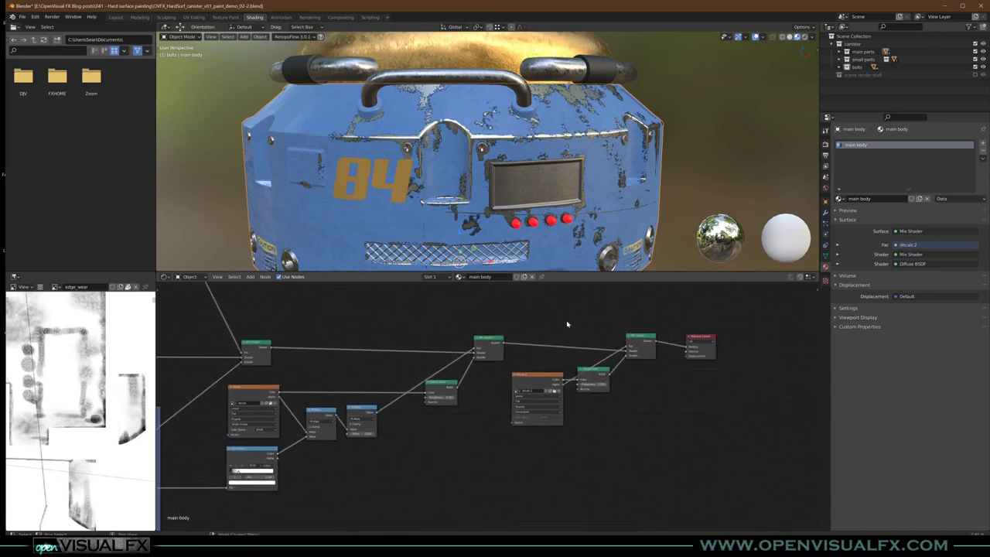
left_click_drag(563, 422, 546, 422)
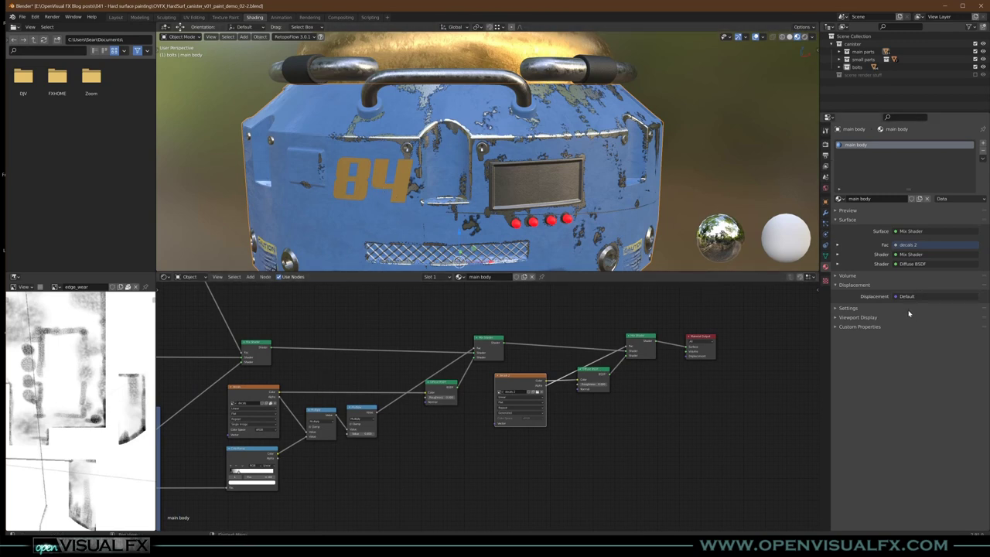
scroll(568, 387, "up", 2)
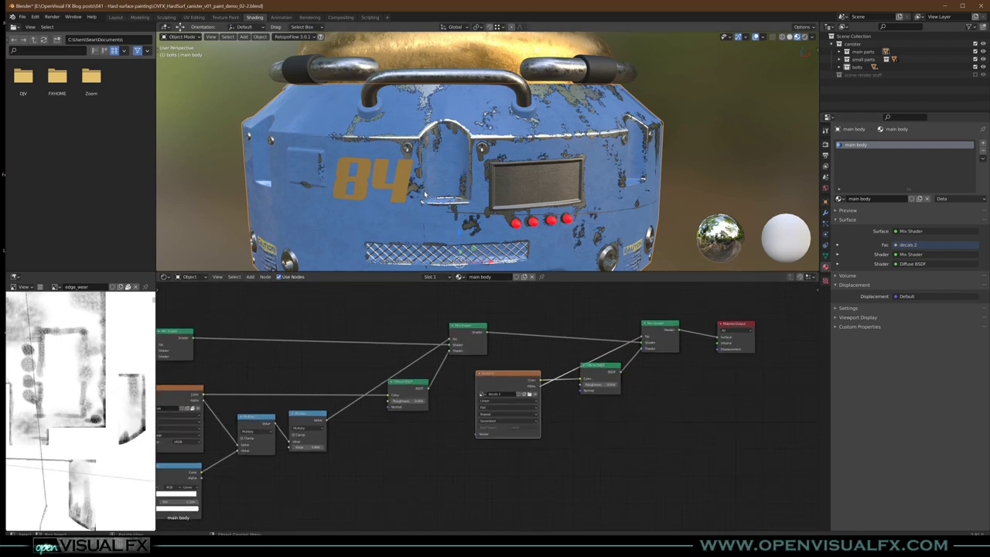
middle_click_drag(528, 394, 539, 439)
left_click_drag(517, 437, 518, 316)
Step: Cut the colour link from the decals 2 texture to the Diffuse BSDF, keeping its alpha link, and rearrange the two nodes
right_click_drag(577, 366, 565, 373, "shift")
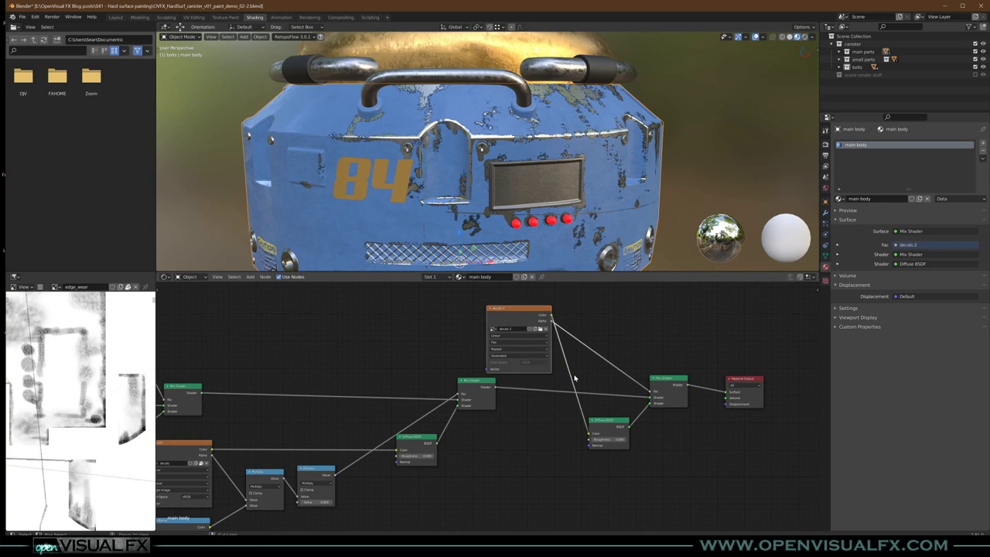
right_click(574, 366)
left_click(596, 355)
right_click_drag(586, 360, 560, 376, "ctrl")
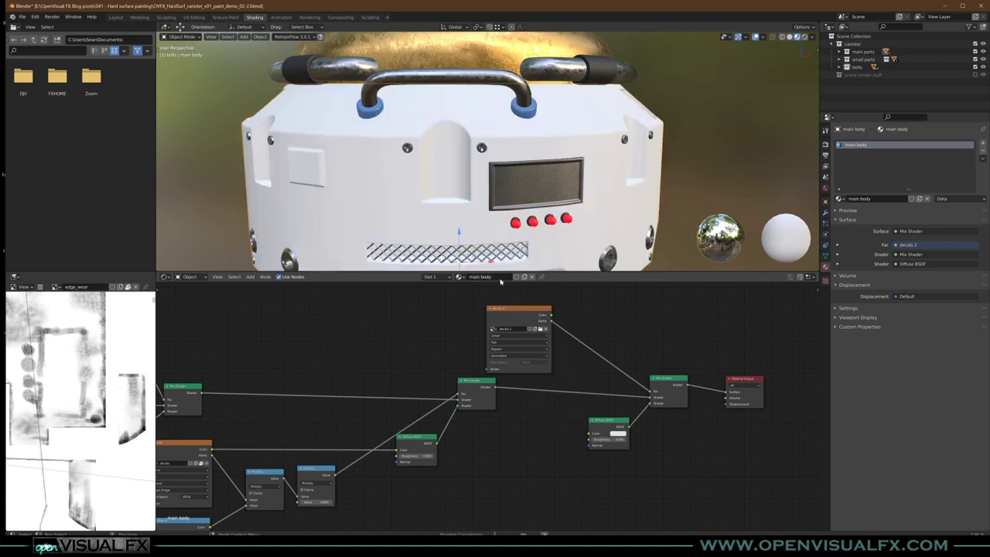
left_click_drag(528, 310, 555, 316)
left_click_drag(618, 426, 575, 431)
scroll(570, 444, "up", 2)
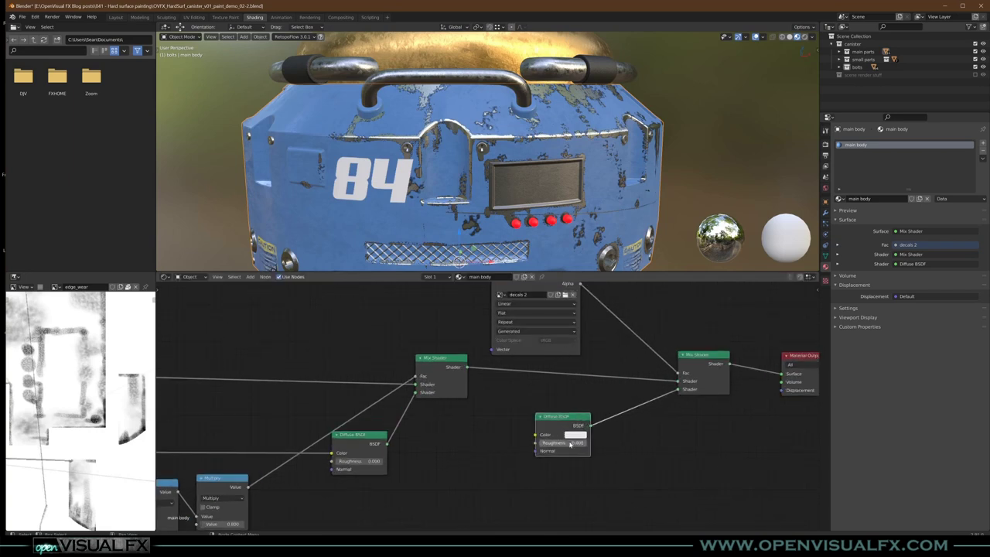
Step: Set the Diffuse BSDF colour of the 84 decal to a slightly darkened, muted golden yellow
left_click(575, 435)
mouse_move(596, 355)
left_mouse_down()
mouse_move(599, 341)
mouse_move(607, 364)
mouse_move(597, 380)
mouse_move(578, 375)
mouse_move(608, 378)
mouse_move(590, 364)
left_mouse_up()
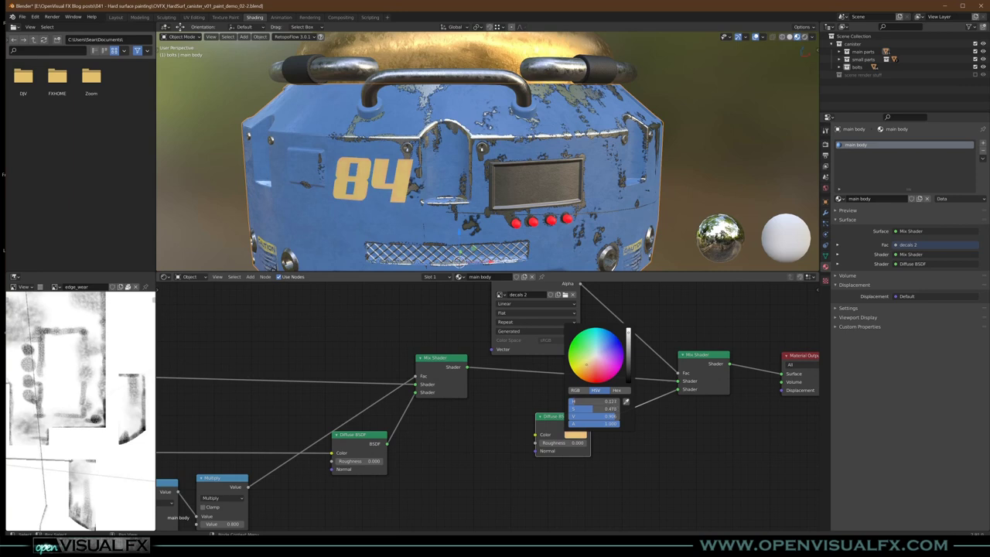
scroll(574, 189, "down", 2)
mouse_move(574, 190)
middle_mouse_down()
mouse_move(576, 213)
mouse_move(582, 181)
middle_mouse_up()
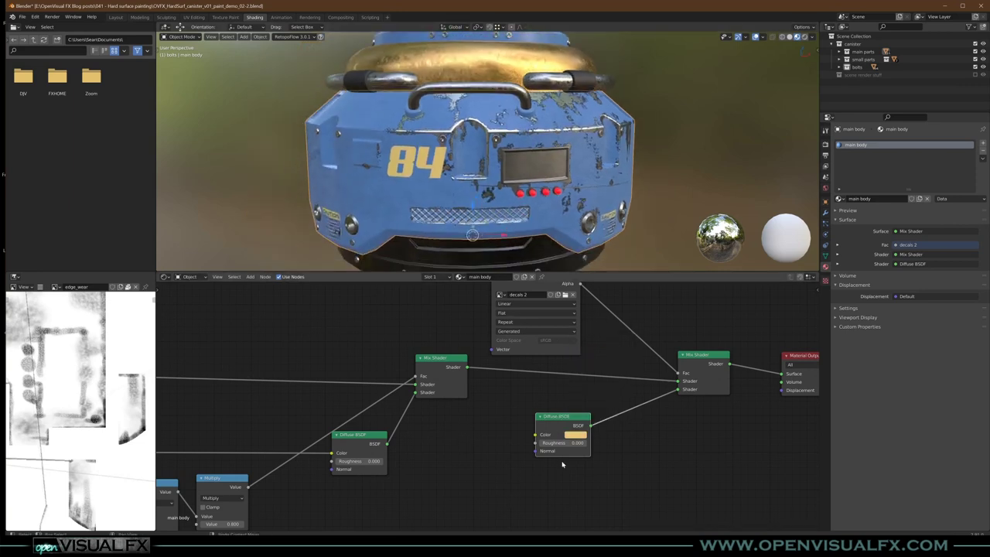
left_click(574, 436)
left_click_drag(628, 336, 628, 342)
middle_click_drag(491, 267, 511, 264)
Step: Move the decals 2 node aside and insert a duplicate of the Multiply node between its alpha and the final Mix Shader's factor
scroll(599, 399, "down", 8)
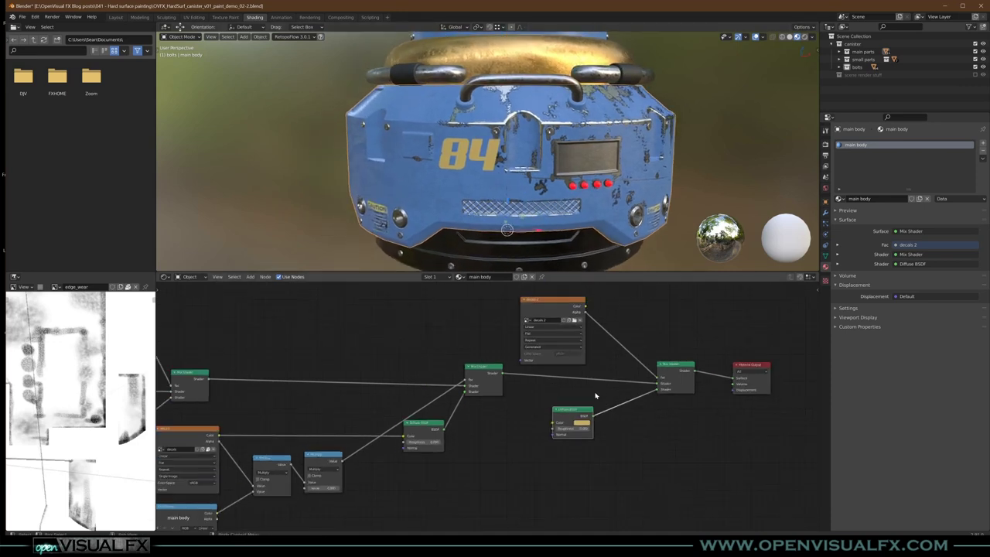
middle_click_drag(586, 410, 607, 441)
left_click_drag(579, 354, 507, 332)
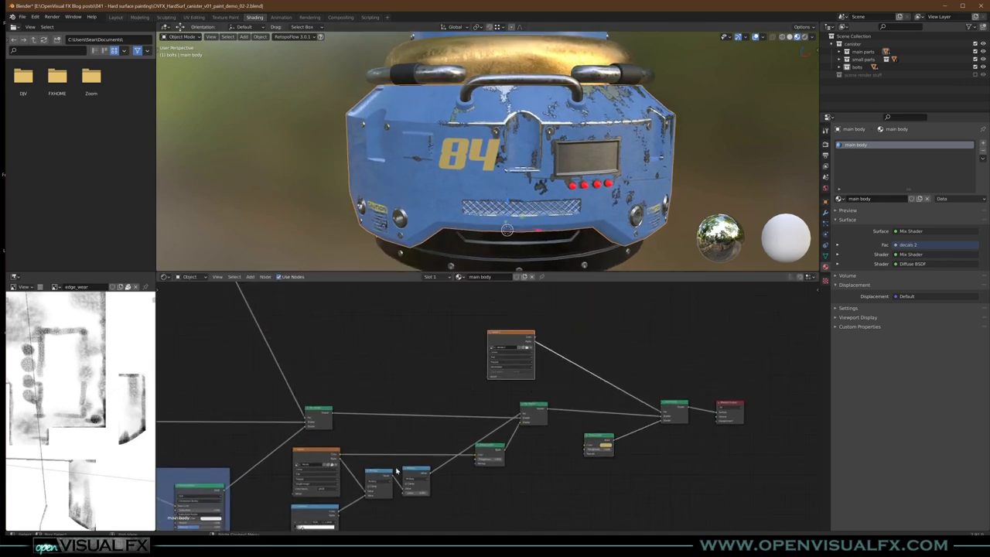
middle_click_drag(396, 470, 471, 402)
scroll(458, 406, "up", 2)
left_click(457, 401)
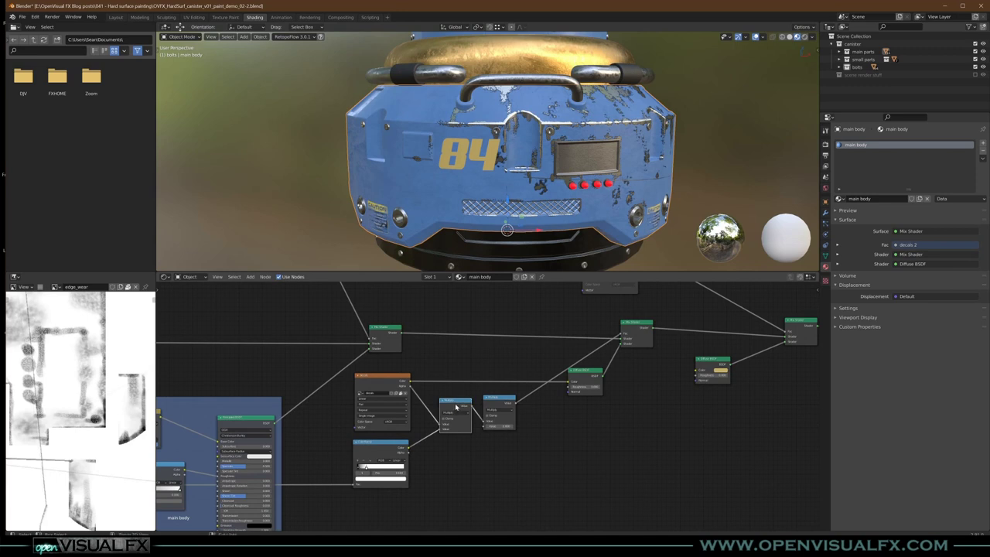
key("shift+d")
left_click(724, 295)
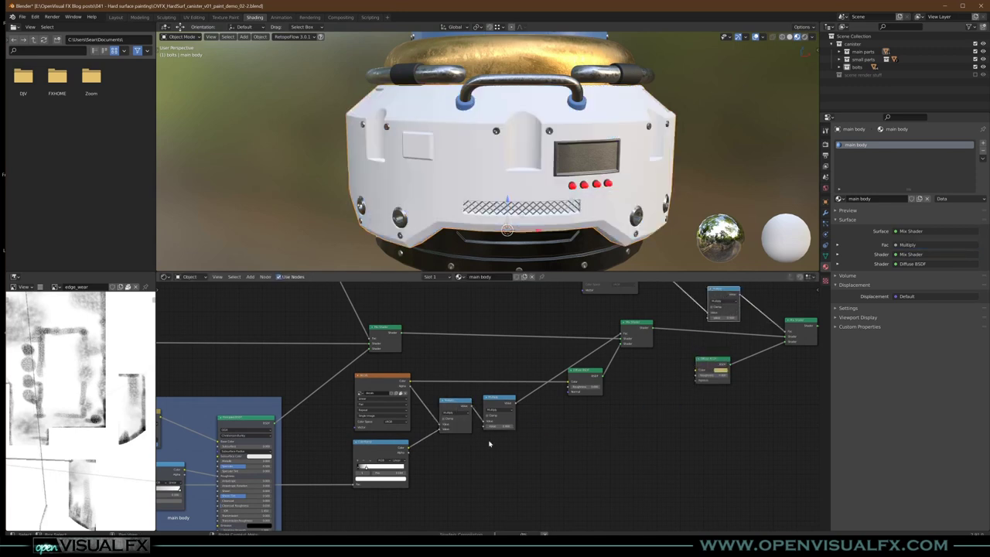
Step: Connect the decal ColorRamp to the new Multiply node's second value, reposition the node, and inspect the wear on the 84
left_click_drag(409, 449, 710, 311)
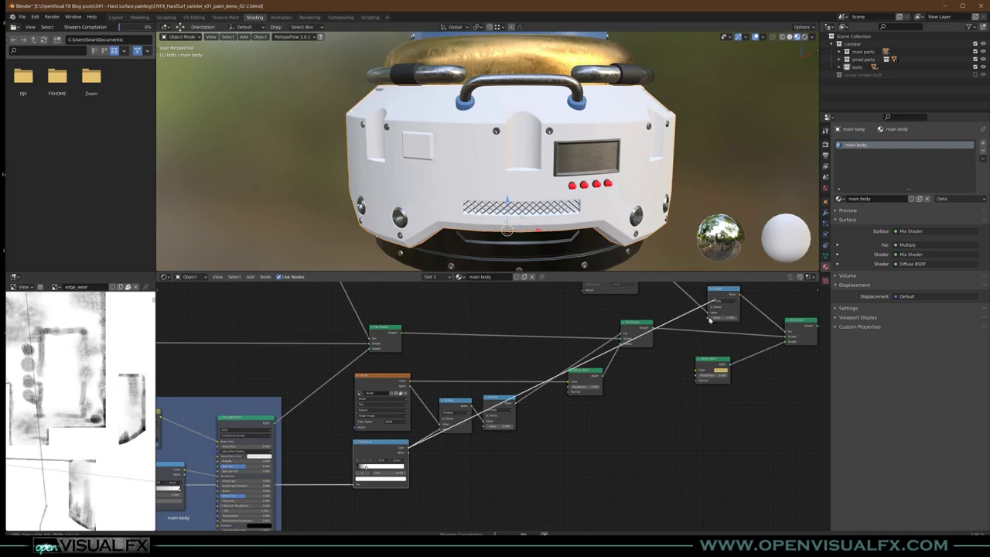
middle_click_drag(699, 341, 624, 378)
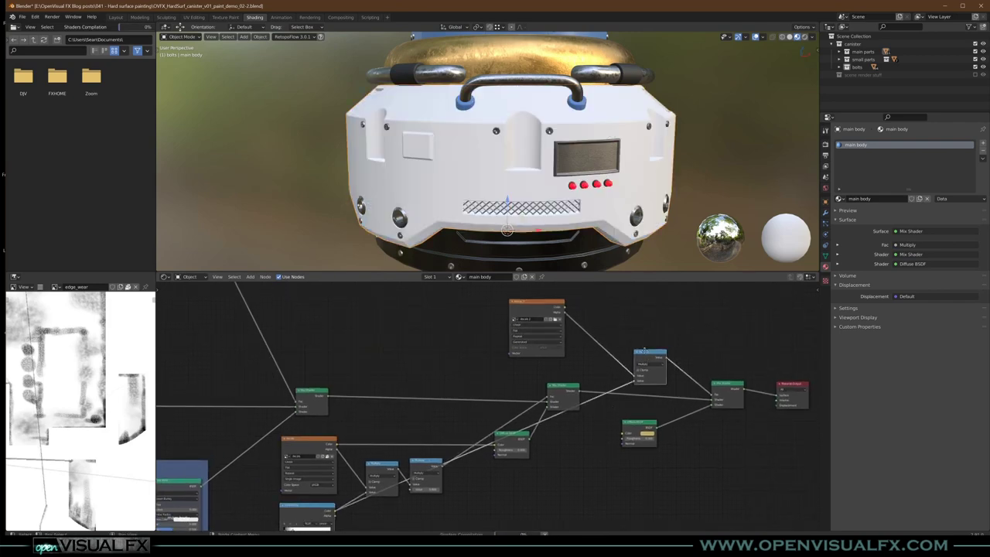
left_click_drag(647, 355, 630, 316)
scroll(487, 145, "up", 8)
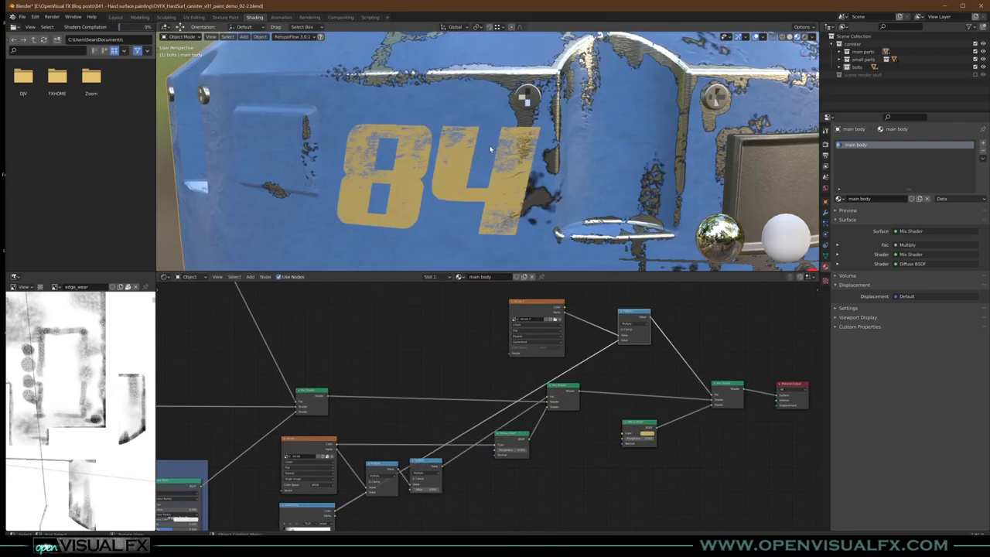
middle_click_drag(501, 168, 518, 115)
scroll(523, 109, "down", 1)
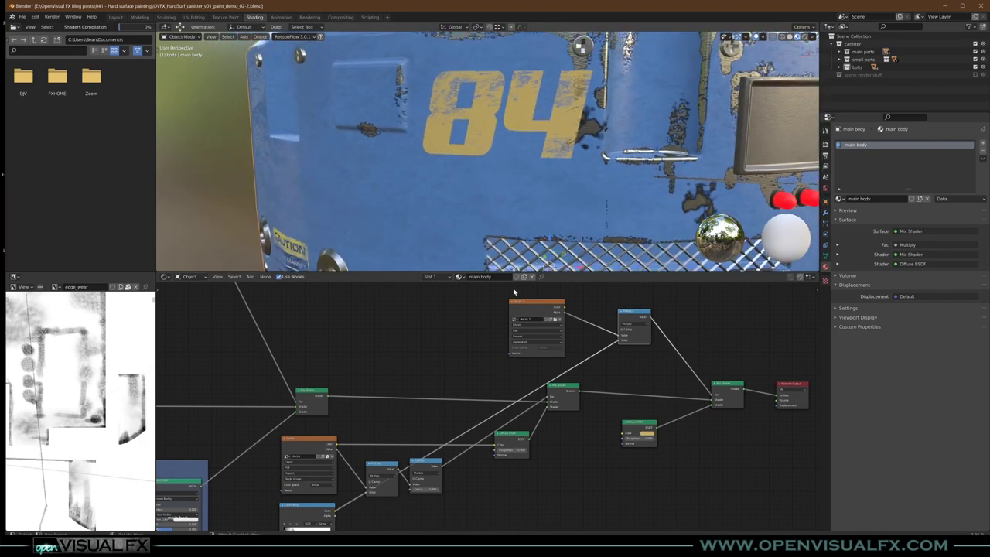
Step: Duplicate the decal ColorRamp node below the original and feed the grunge image texture's colour into the copy's factor
scroll(449, 415, "down", 3)
middle_click_drag(449, 414, 484, 363)
left_click(371, 439)
key("shift+d")
left_click(433, 465)
middle_click_drag(224, 491, 360, 461)
left_click_drag(188, 441, 549, 462)
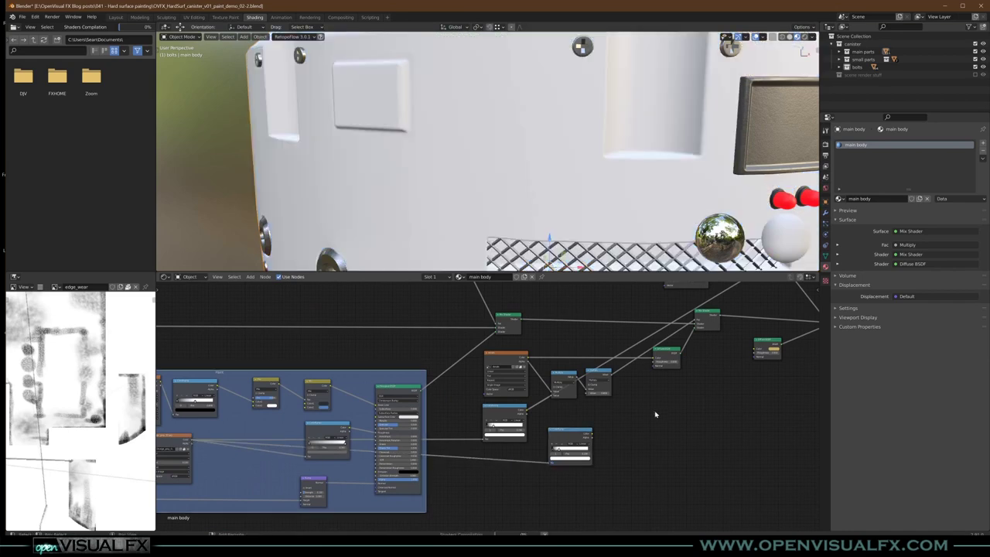
middle_click_drag(655, 415, 485, 447)
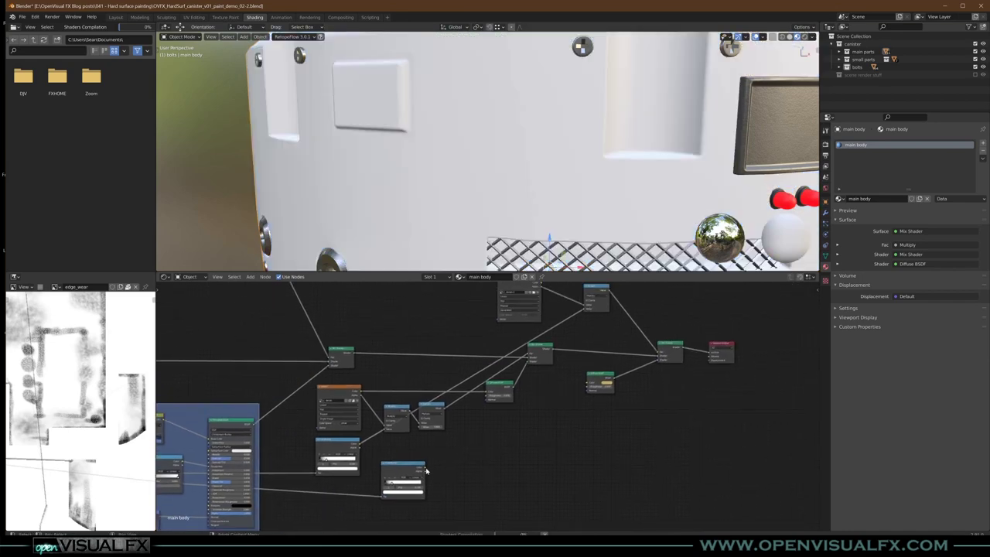
Step: Connect the copied ColorRamp's colour output to the second value of the 84 decal's Multiply node
mouse_move(424, 468)
left_mouse_down()
mouse_move(570, 364)
mouse_move(585, 308)
left_mouse_up()
middle_click_drag(529, 95, 519, 164)
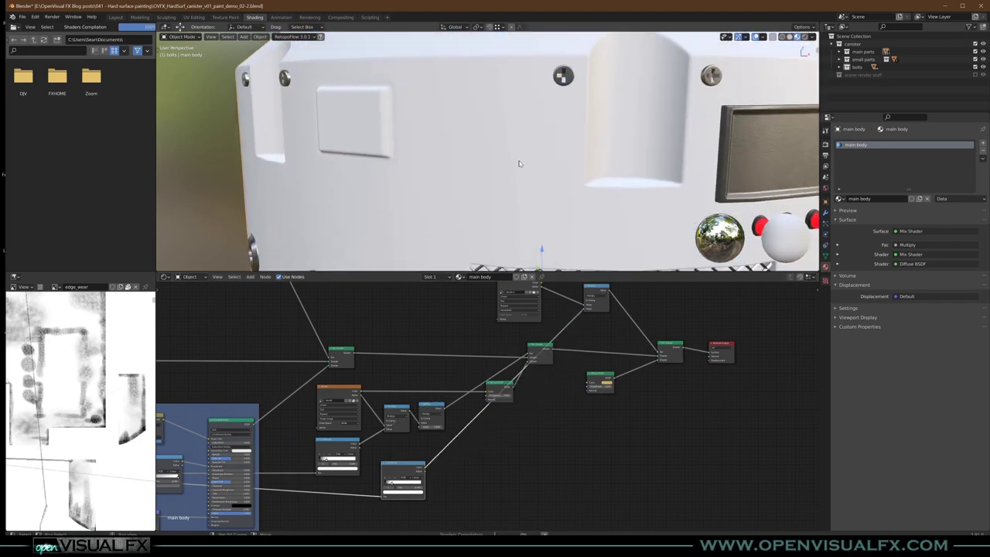
scroll(429, 450, "up", 4)
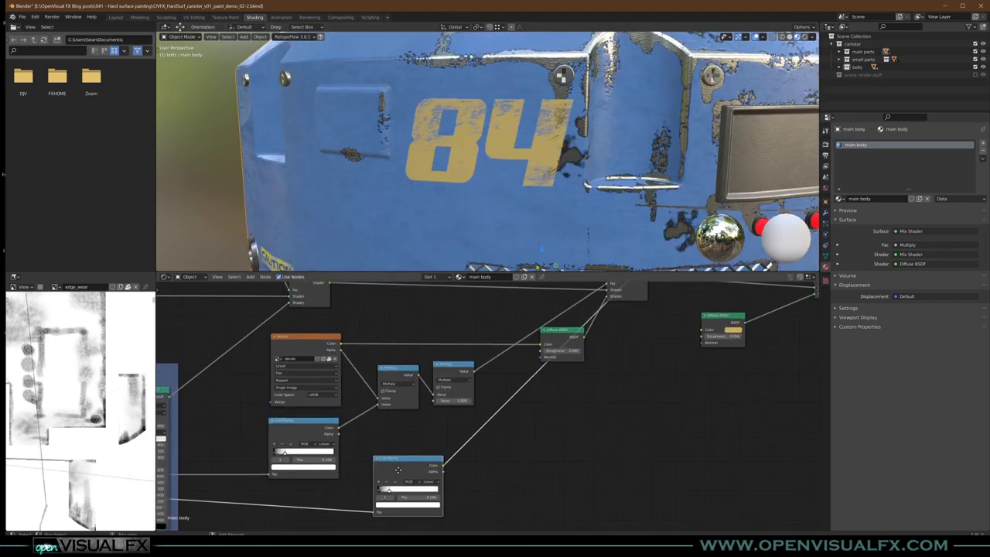
Step: Adjust the copied ColorRamp's black and white stops to roughen the 84 decal's wear, and inspect the number up close
left_click_drag(435, 447, 446, 450)
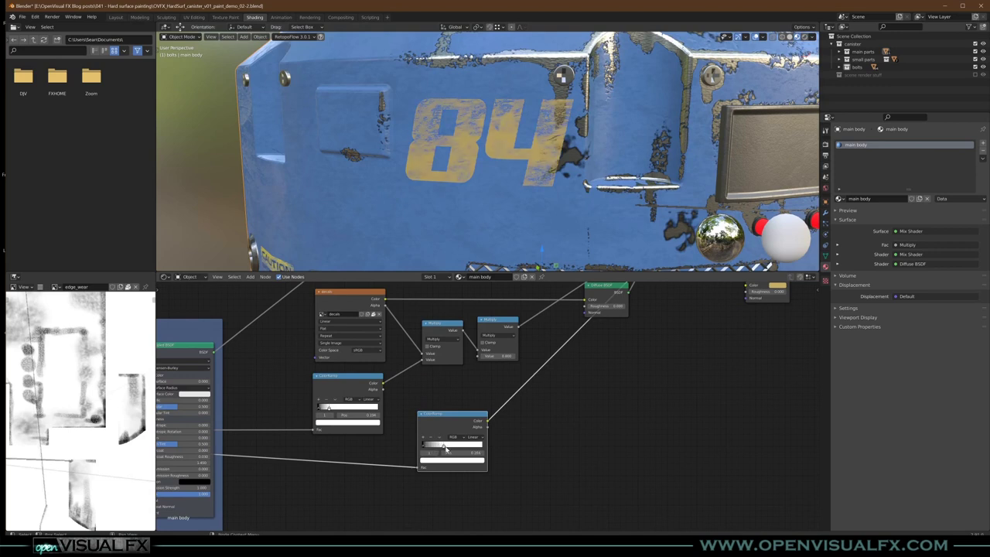
left_click(426, 446)
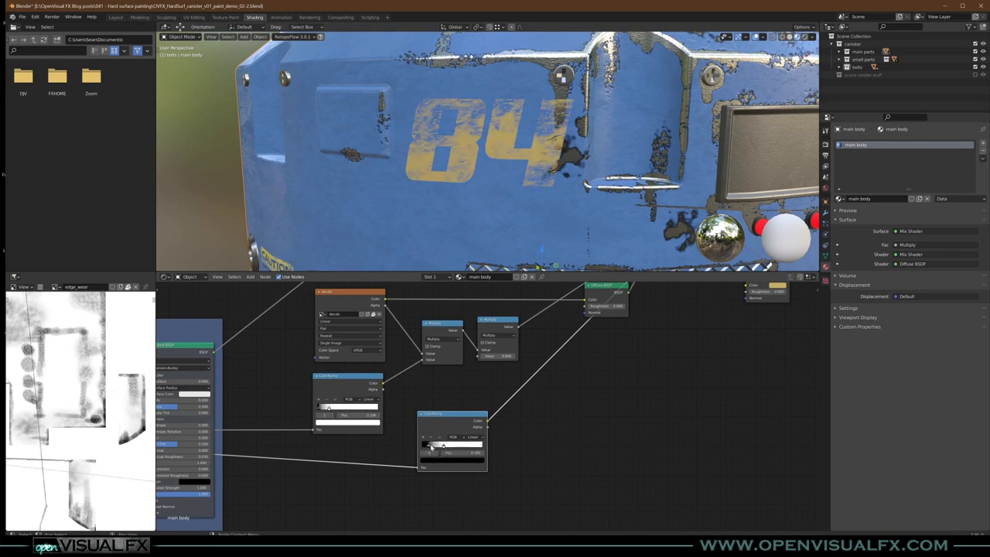
left_click_drag(446, 447, 442, 449)
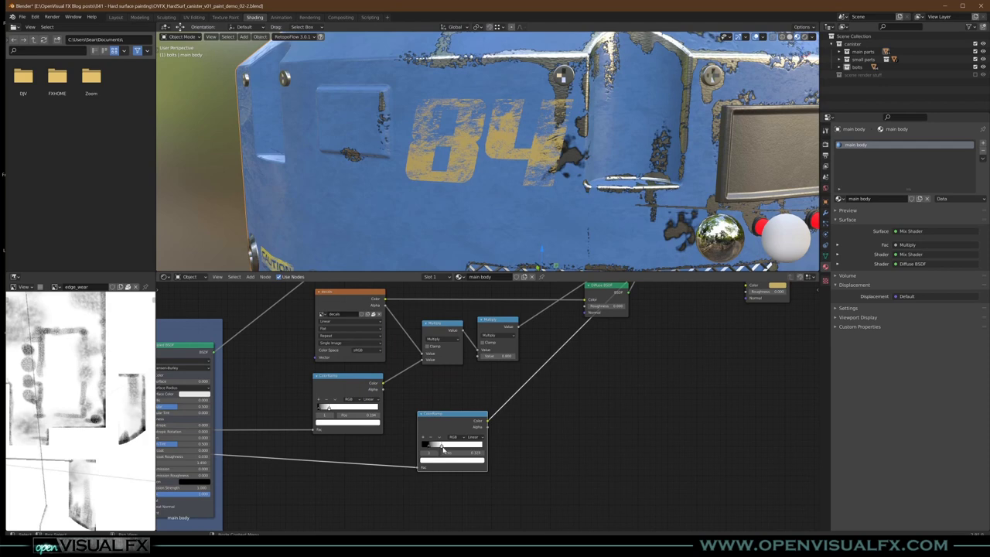
scroll(546, 133, "down", 3)
middle_click_drag(546, 133, 529, 139)
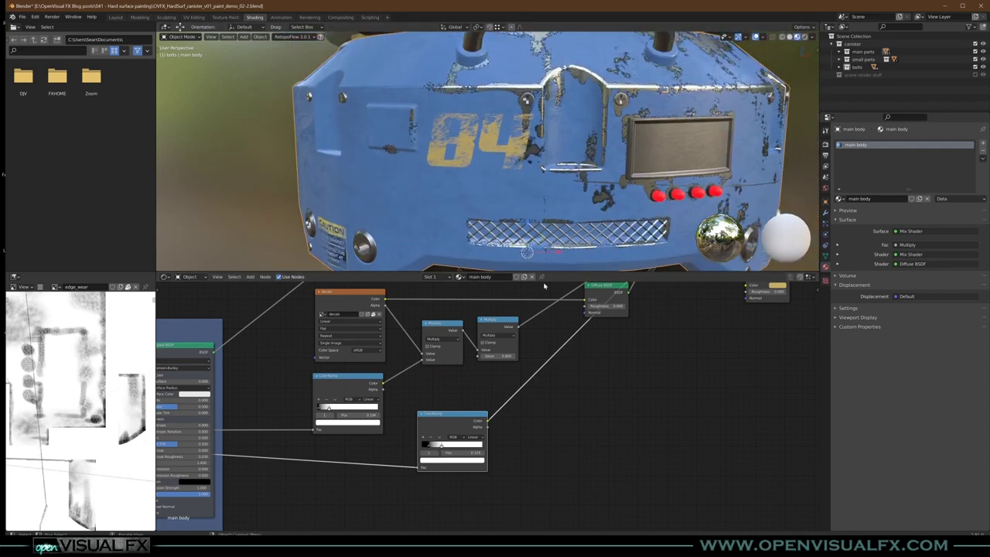
scroll(534, 122, "up", 3)
scroll(533, 122, "up", 2)
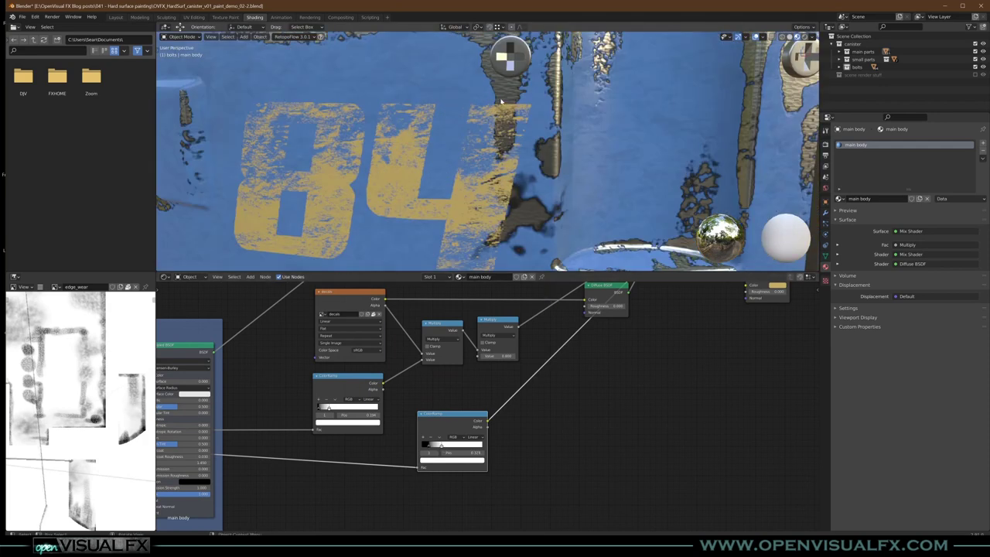
scroll(507, 112, "down", 3)
middle_click_drag(507, 112, 506, 144)
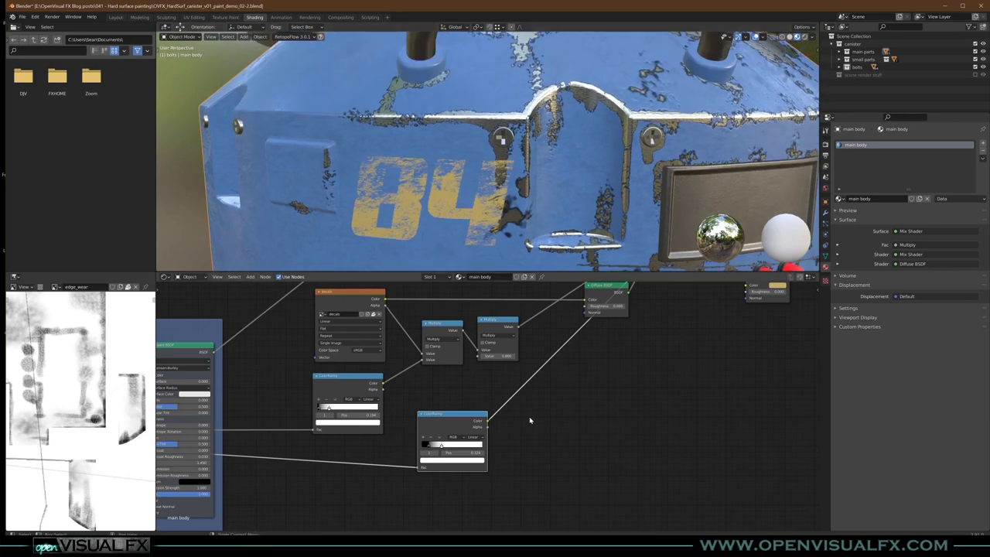
Step: Move the 84 decal's image texture node and its Multiply node up, clear of the other shader nodes
scroll(531, 413, "down", 4)
scroll(546, 393, "down", 2)
middle_click_drag(585, 369, 534, 411)
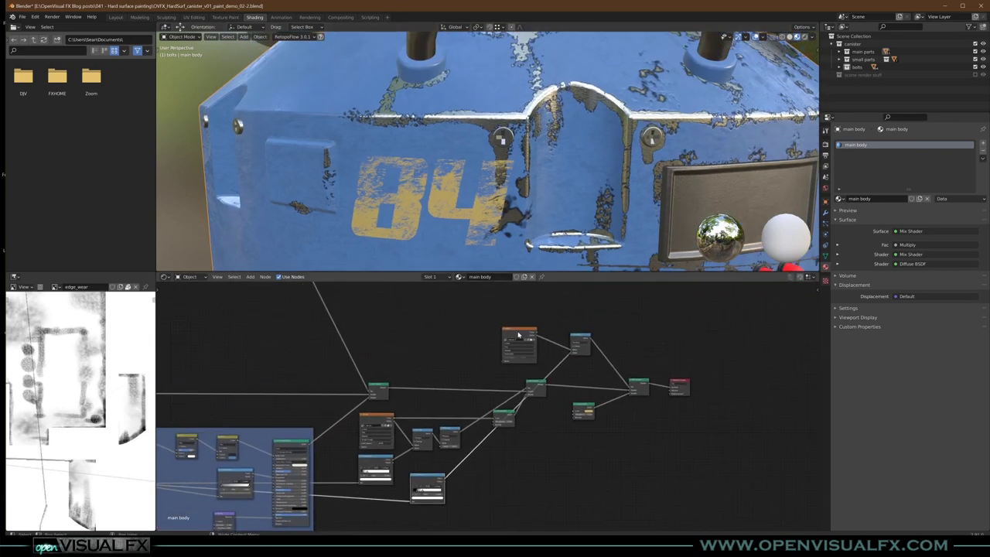
left_click_drag(518, 334, 503, 312)
left_click_drag(583, 343, 559, 321)
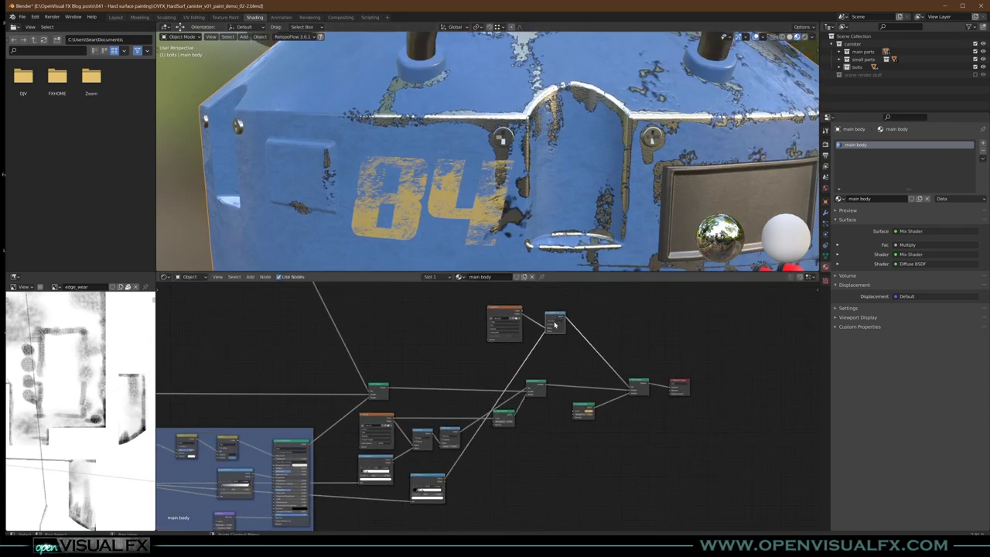
Step: Insert a duplicate Multiply node after the 84 decal's Multiply, connect the edge-wear reroute to its second value, and inspect the decal
scroll(558, 321, "up", 2)
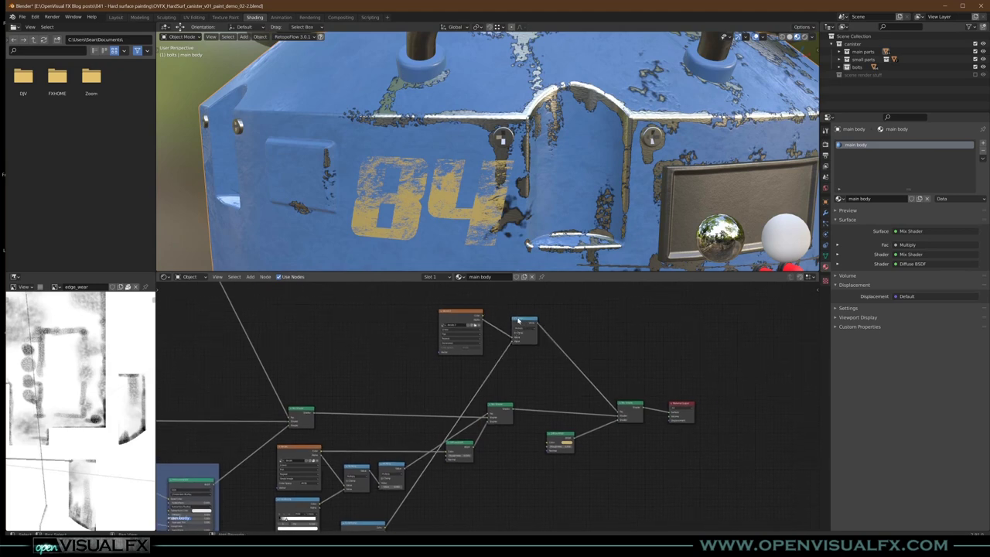
left_click(520, 325)
mouse_move(496, 387)
middle_mouse_down("shift")
mouse_move(498, 379)
mouse_move(490, 394)
middle_mouse_up("shift")
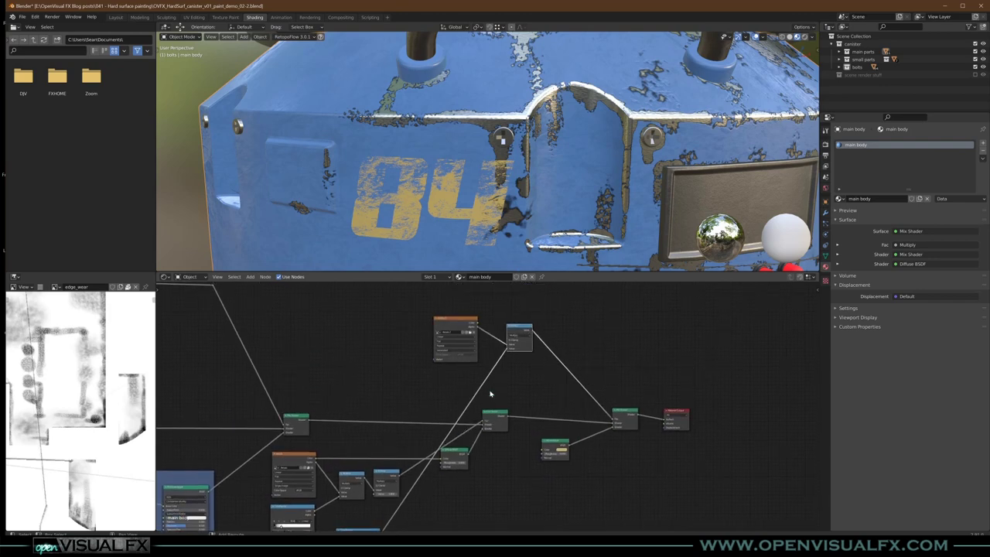
key("shift+d")
left_click(561, 341)
scroll(422, 379, "down", 3)
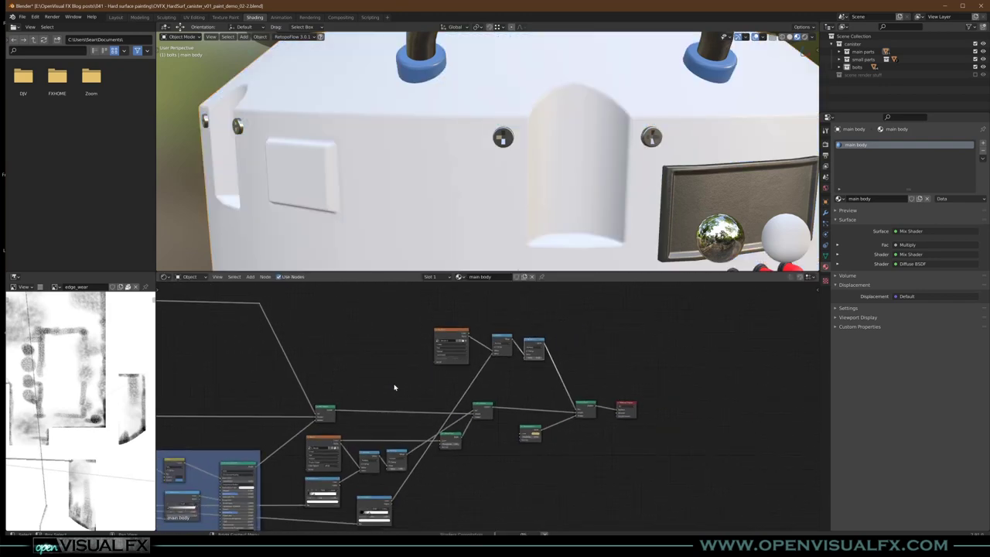
middle_click_drag(310, 343, 381, 371)
mouse_move(331, 332)
left_mouse_down()
mouse_move(398, 371)
mouse_move(593, 394)
mouse_move(596, 377)
left_mouse_up()
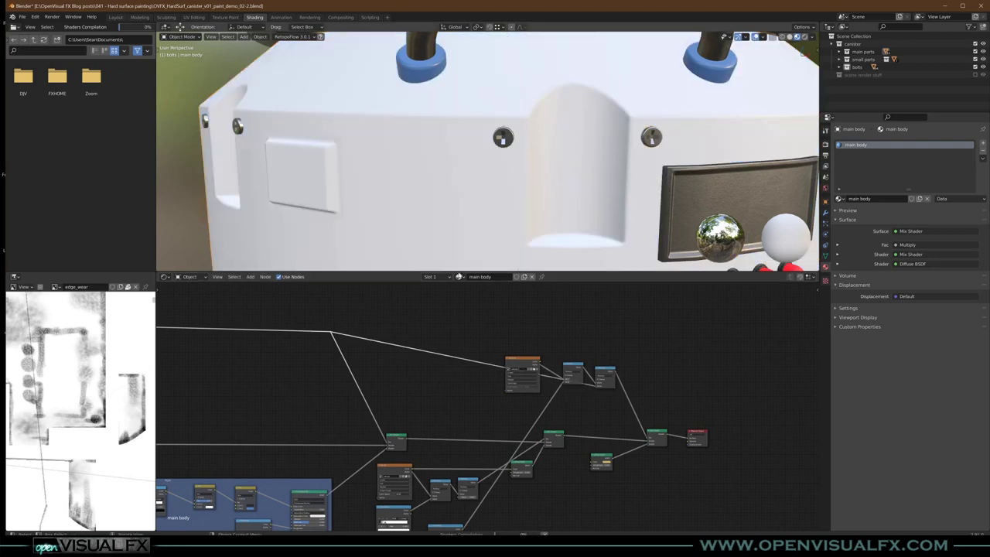
scroll(541, 182, "up", 6)
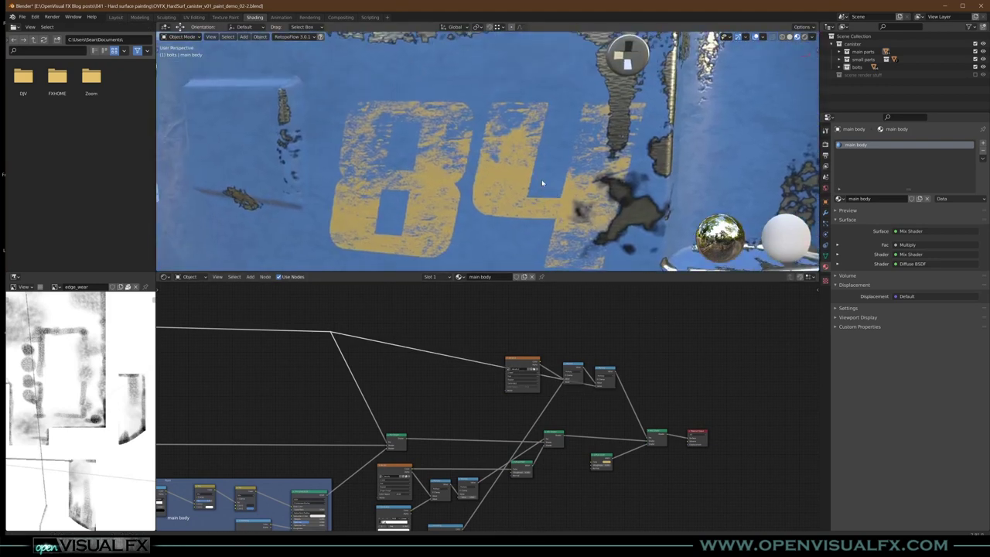
scroll(542, 183, "down", 7)
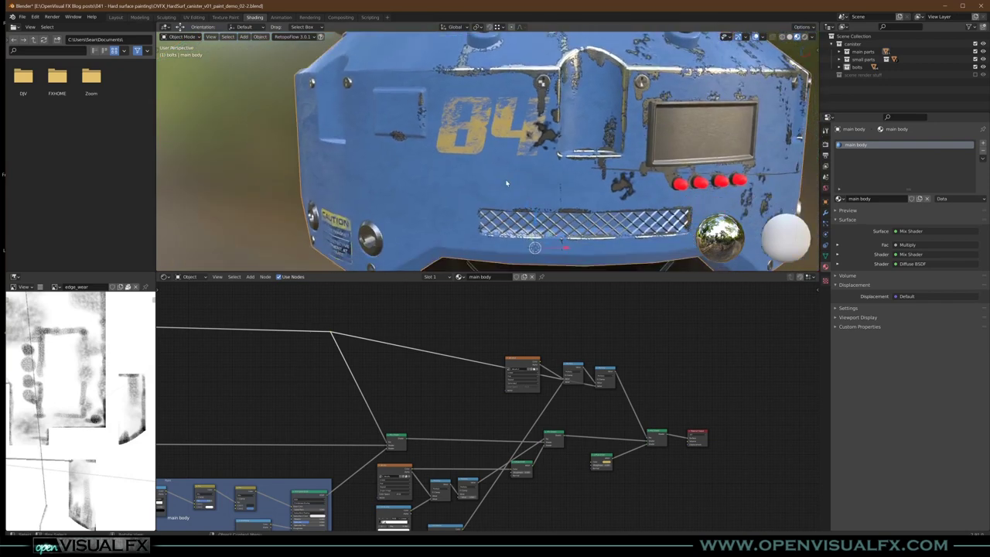
middle_click_drag(507, 183, 558, 220)
Step: Move the final Mix Shader, Diffuse BSDF and Material Output nodes farther from the decal nodes to make room
middle_click_drag(428, 431, 542, 357)
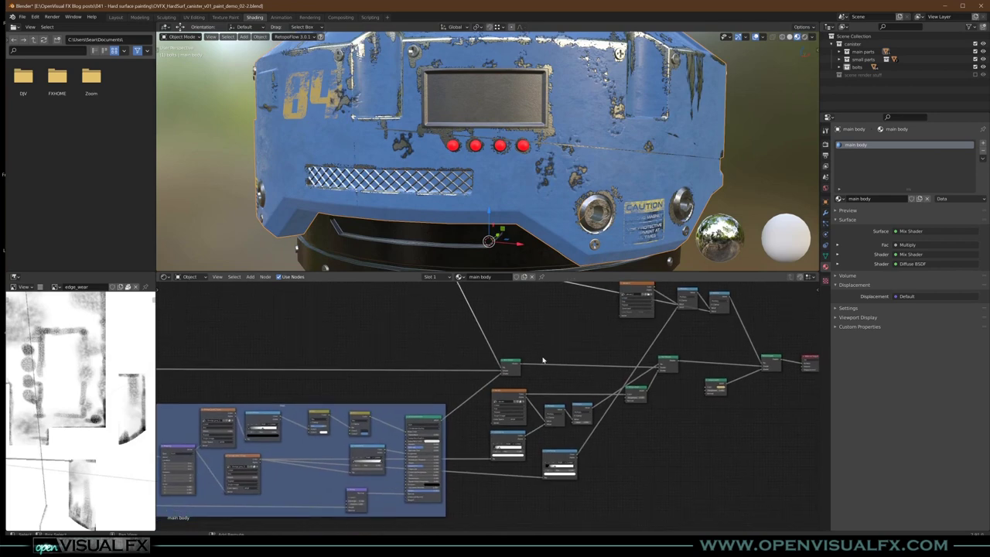
middle_click_drag(632, 389, 561, 414)
scroll(648, 323, "up", 5)
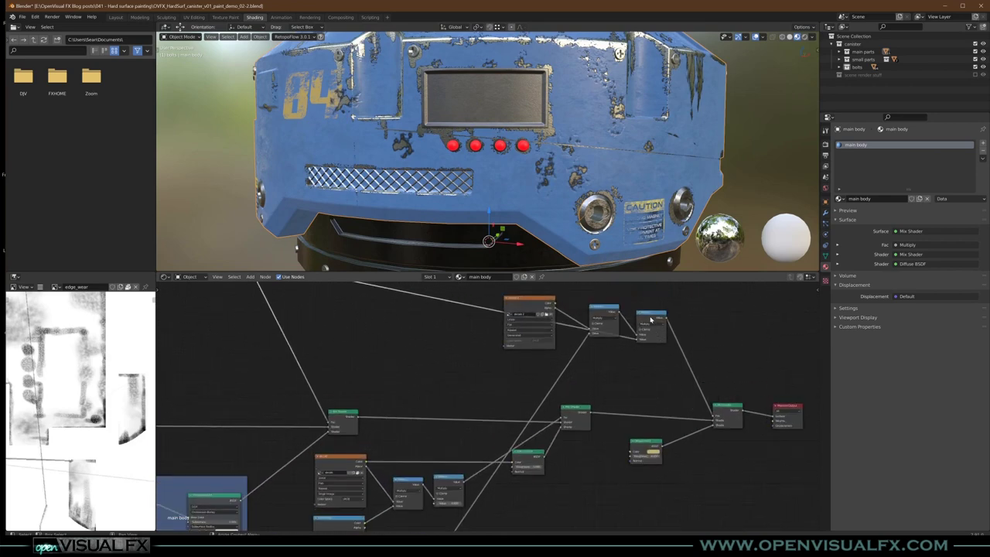
scroll(569, 417, "down", 1)
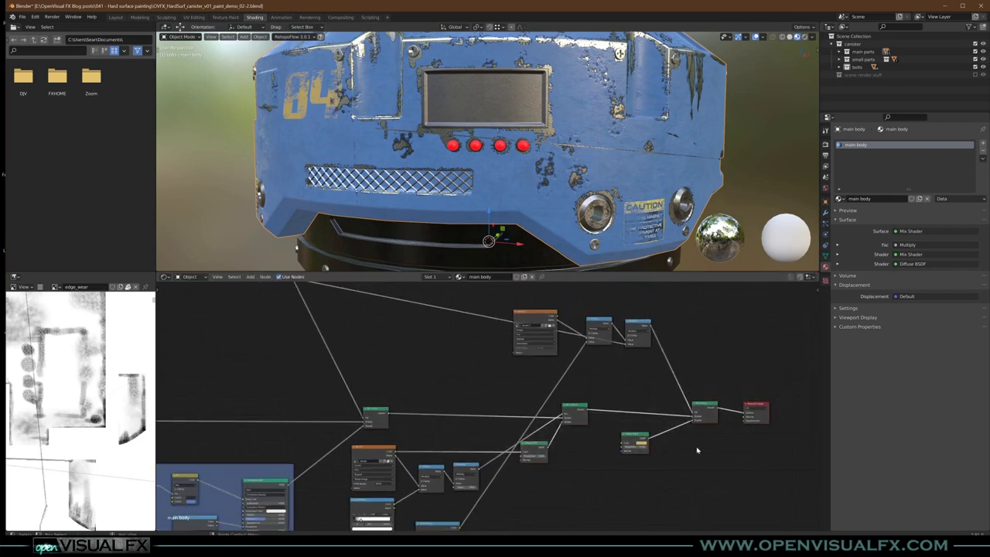
key("g")
left_click(629, 436)
middle_click_drag(456, 446, 504, 386)
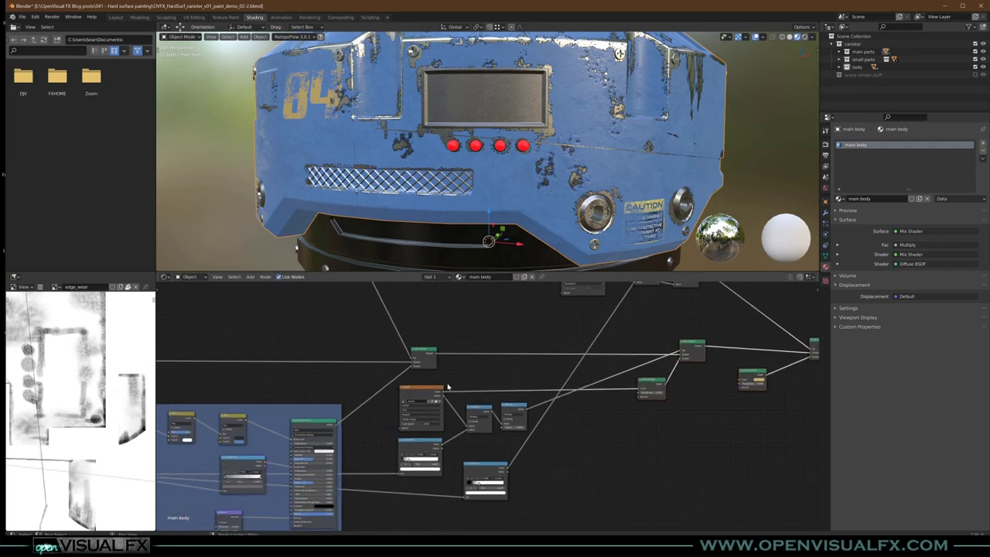
Step: Review the main body node tree from the mask ColorRamps through the decal nodes to the output, and examine the decals on the canister
scroll(430, 405, "down", 8)
middle_click_drag(462, 418, 488, 425)
scroll(533, 402, "up", 2)
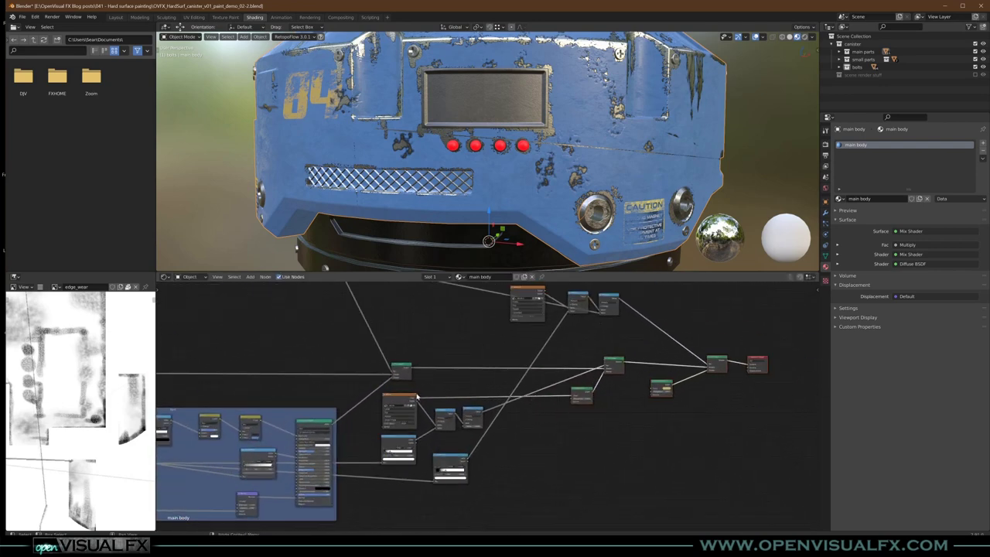
middle_click_drag(486, 352, 495, 376)
mouse_move(539, 319)
left_mouse_down()
mouse_move(534, 333)
mouse_move(540, 314)
left_mouse_up()
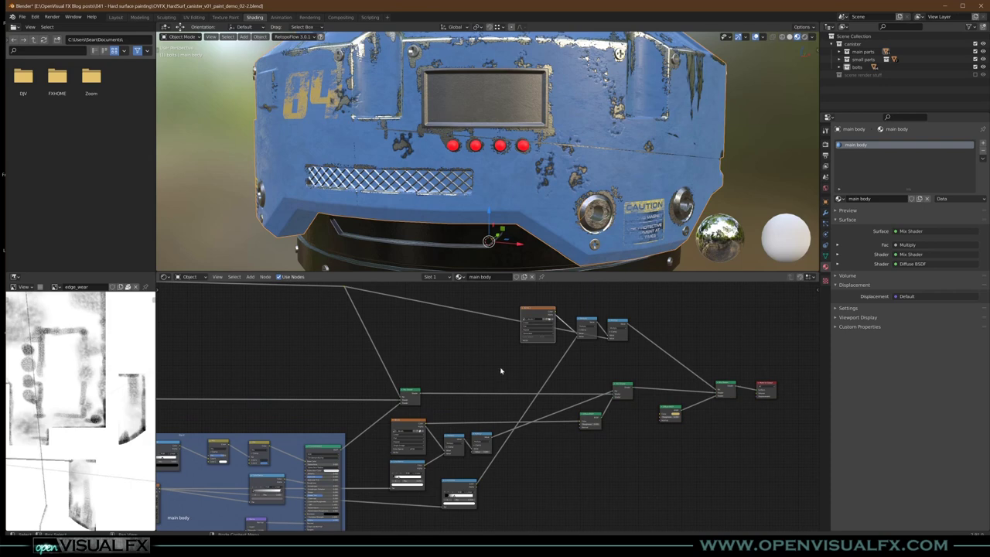
middle_click_drag(234, 420, 456, 401)
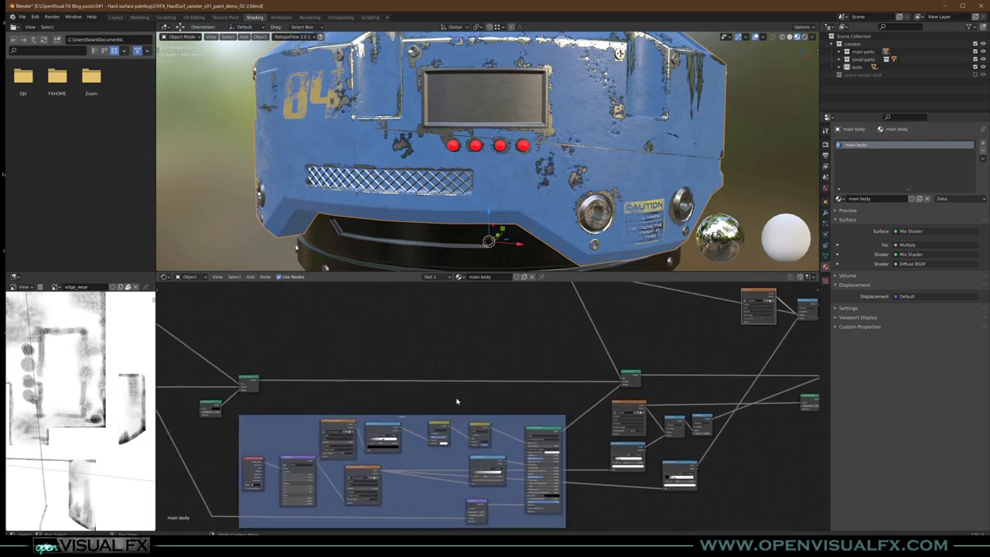
scroll(456, 401, "down", 3)
middle_click_drag(232, 406, 414, 377)
mouse_move(298, 361)
left_mouse_down()
mouse_move(301, 389)
mouse_move(298, 358)
left_mouse_up()
middle_click_drag(476, 356, 466, 395)
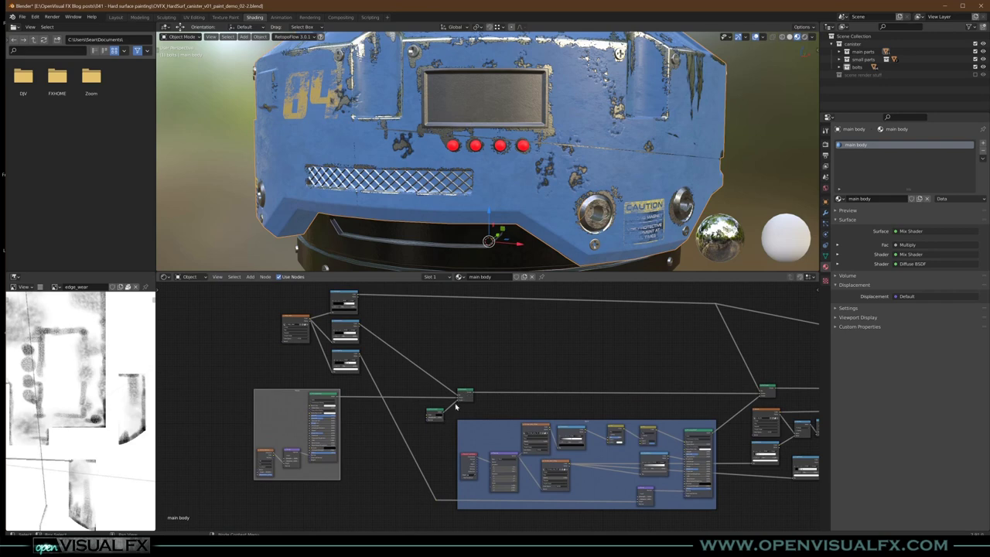
middle_click_drag(610, 400, 409, 386)
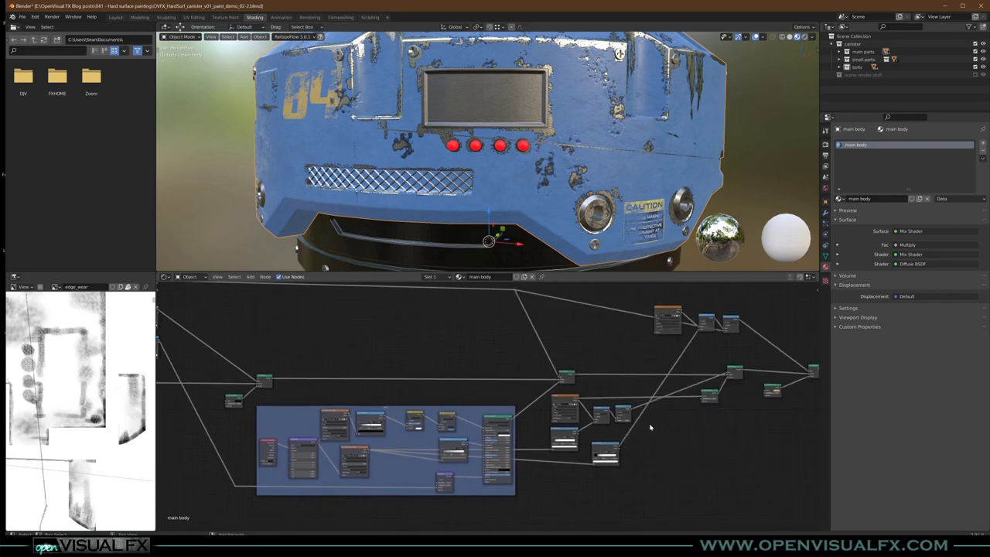
scroll(650, 427, "right", 4, "ctrl")
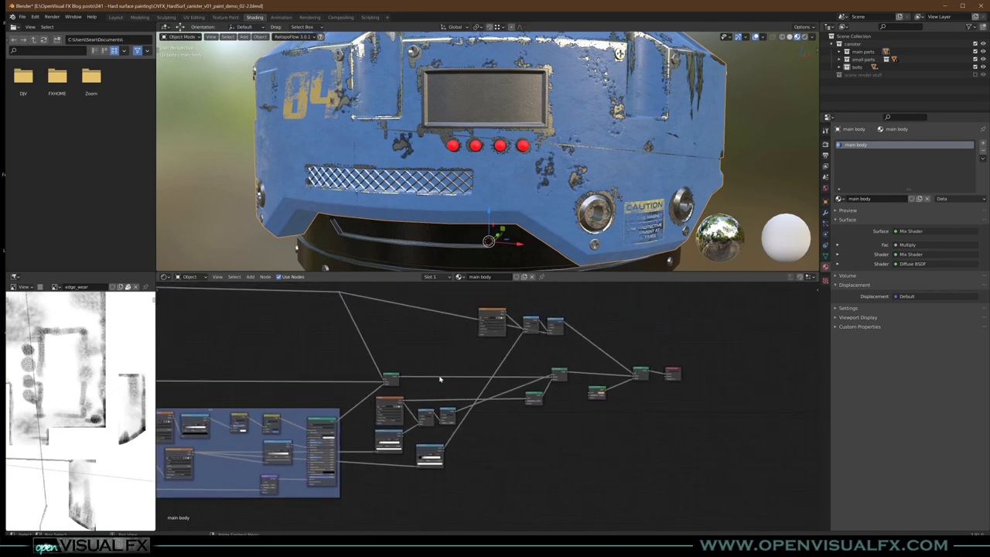
scroll(429, 408, "up", 3)
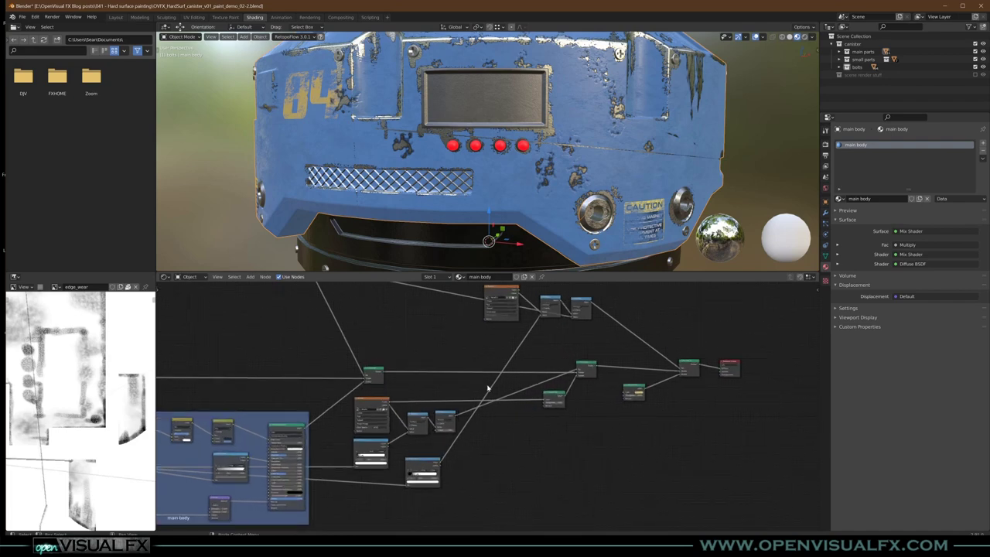
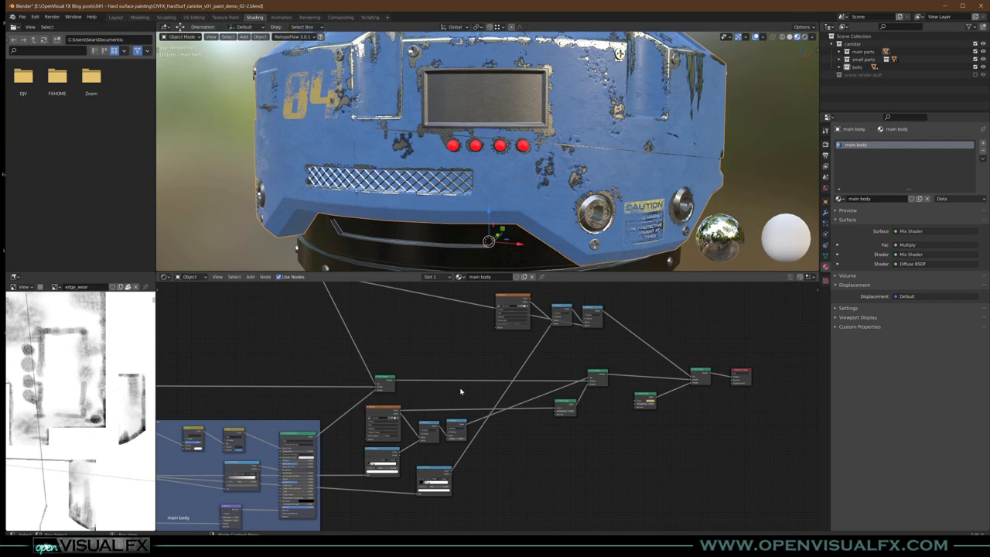
middle_click_drag(501, 319, 518, 338)
middle_click_drag(367, 145, 410, 159)
scroll(554, 427, "down", 1)
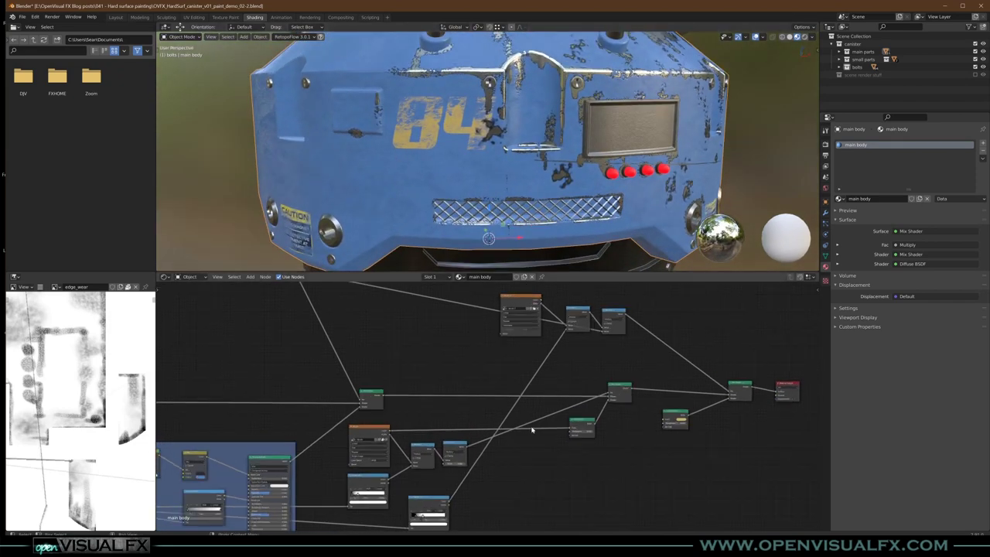
middle_click_drag(495, 182, 541, 219)
Step: Move the 84 decal's ColorRamp below its image texture and route its grunge input link around the nodes with a reroute
mouse_move(570, 358)
middle_mouse_down()
mouse_move(591, 323)
mouse_move(589, 356)
middle_mouse_up()
left_click_drag(462, 482, 555, 331)
middle_click_drag(337, 414, 394, 393)
right_click_drag(389, 386, 392, 408, "shift")
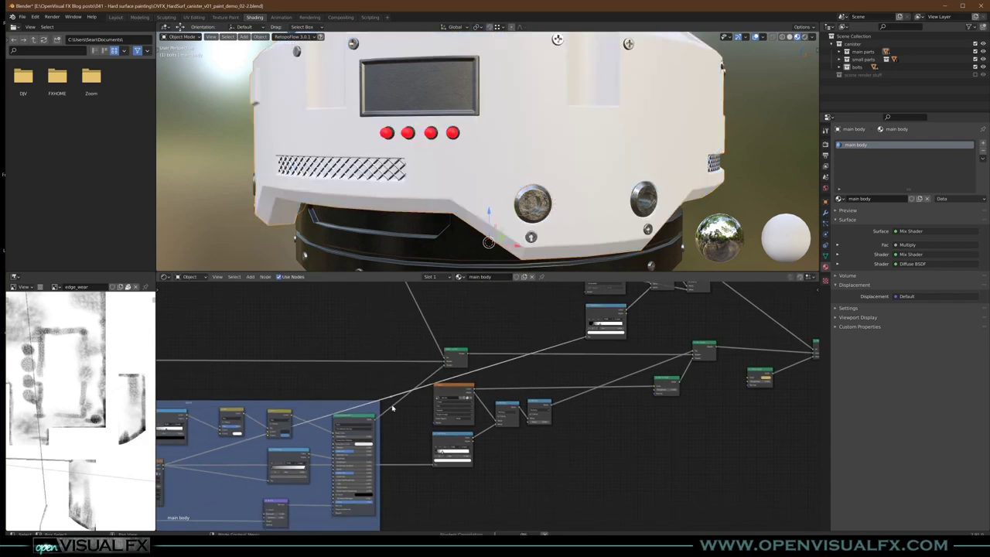
mouse_move(391, 397)
left_mouse_down()
mouse_move(350, 345)
mouse_move(318, 337)
mouse_move(239, 349)
mouse_move(242, 334)
left_mouse_up()
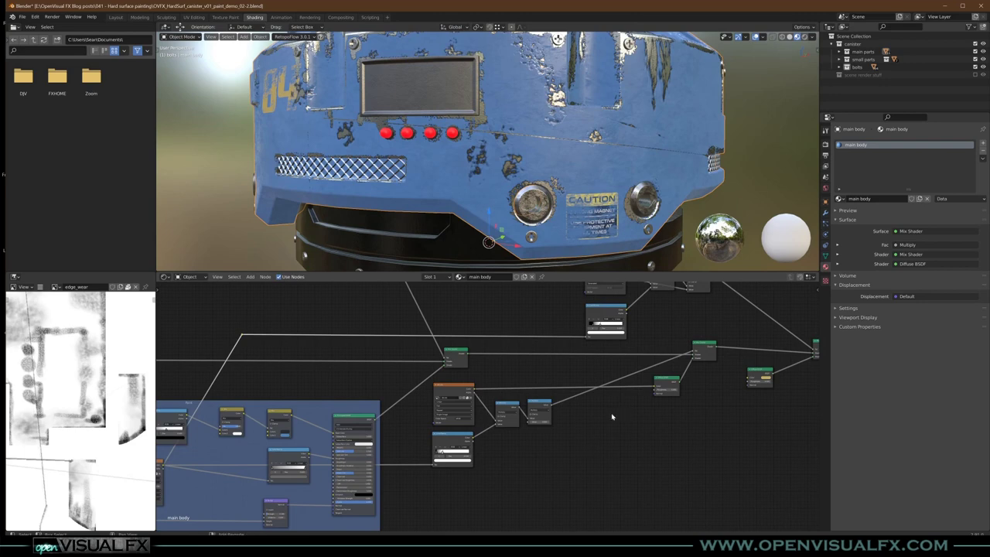
Step: Insert a duplicate Multiply node between the caution decal's two Multiply nodes and connect the edge-wear reroute to its second value
middle_click_drag(611, 417, 499, 400)
scroll(478, 405, "up", 1)
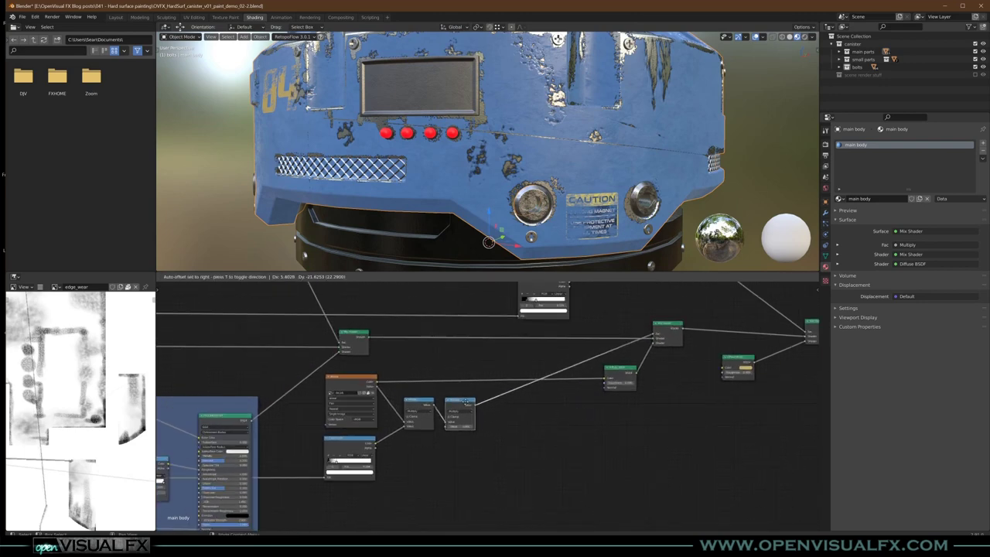
left_click_drag(462, 412, 523, 409)
key("shift+d")
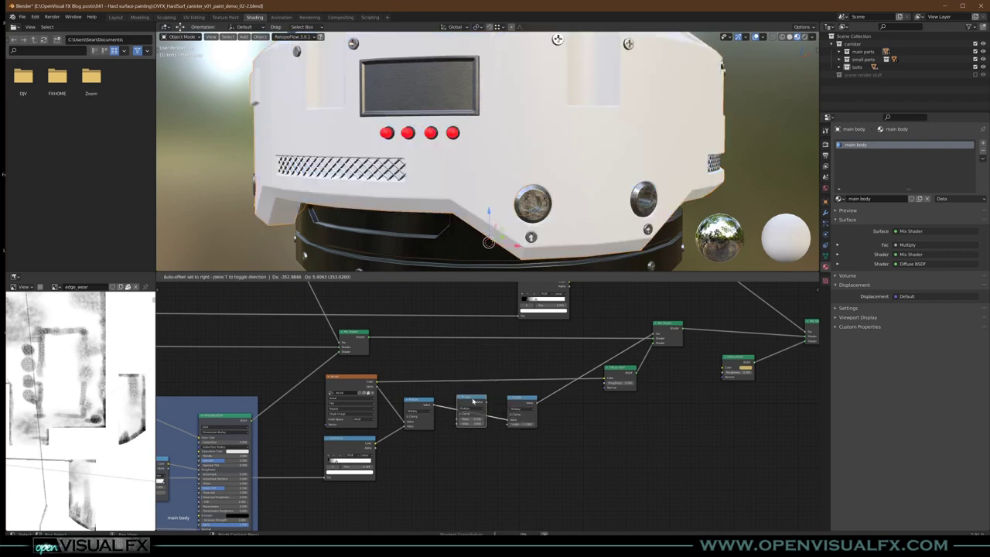
left_click(472, 401)
scroll(425, 382, "down", 3)
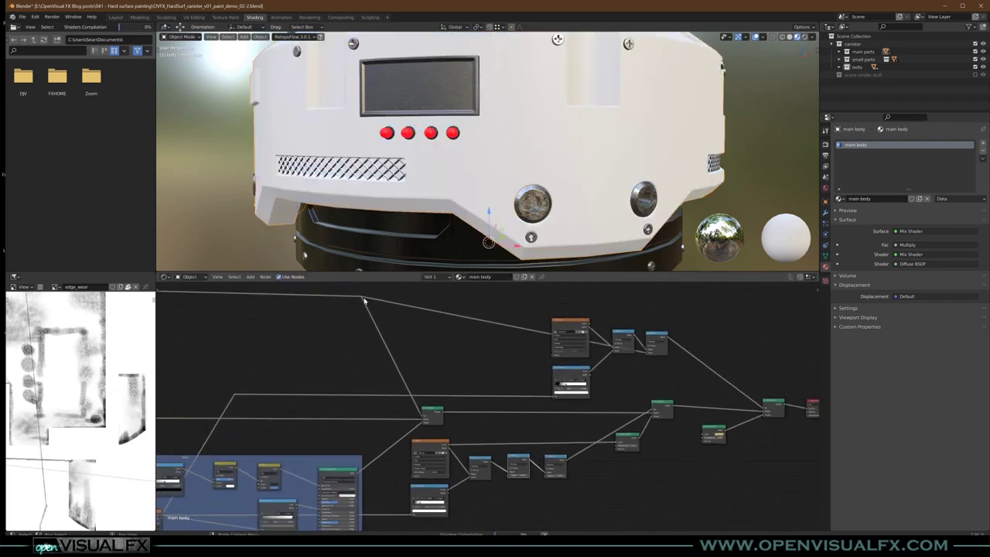
left_click_drag(362, 299, 508, 479)
scroll(495, 422, "up", 2)
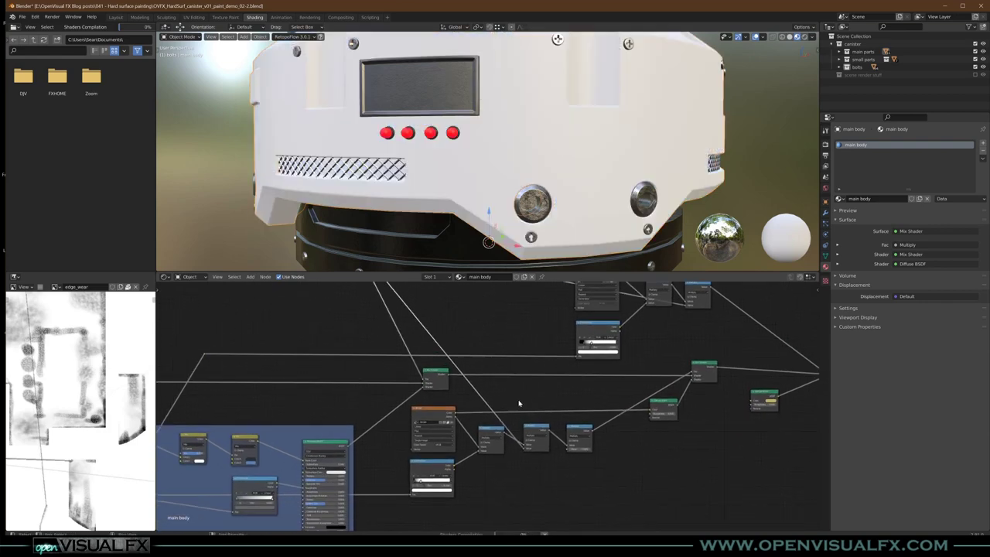
Step: Move the caution decal's last Multiply node slightly closer to the Multiply node that feeds it
scroll(523, 370, "up", 1)
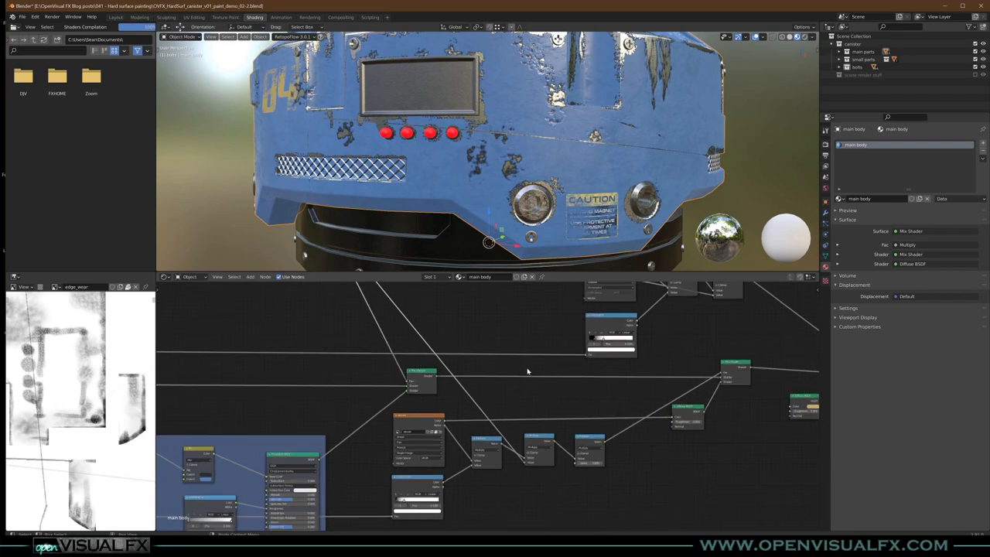
left_click_drag(518, 453, 527, 461)
left_click(592, 440)
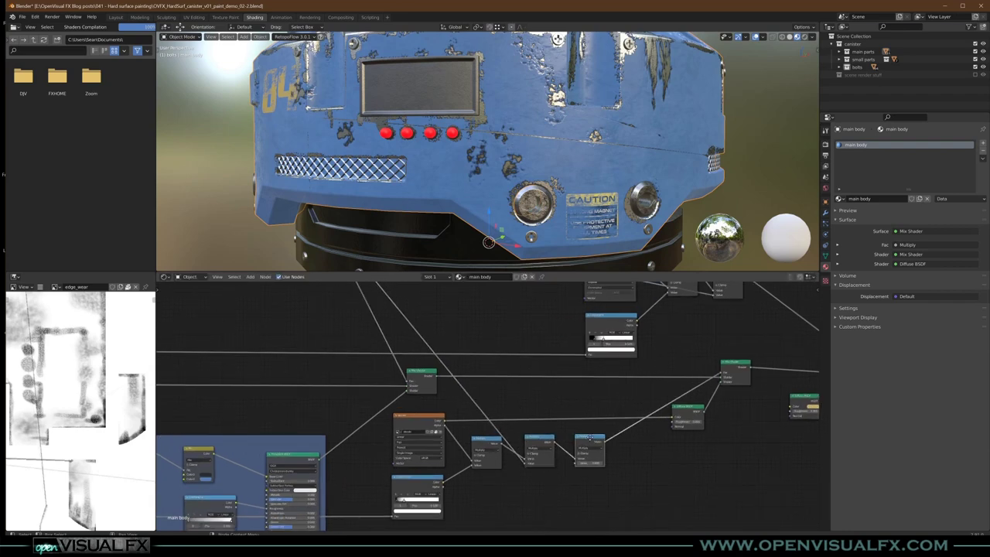
scroll(594, 459, "up", 3)
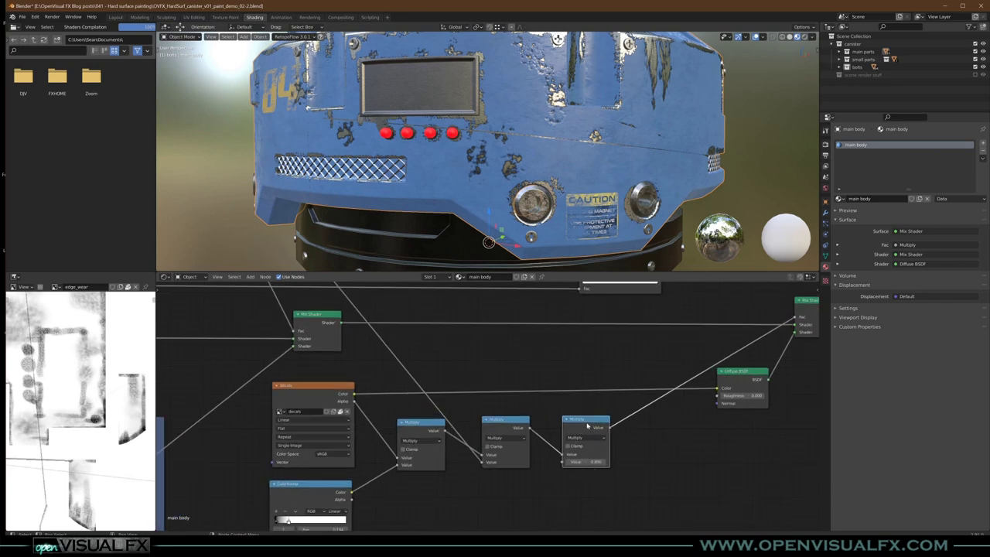
left_click_drag(587, 426, 579, 423)
Step: Try a lower value on the caution decal's last Multiply node while watching the decal, and restore it to 0.8
middle_click_drag(590, 221, 584, 217)
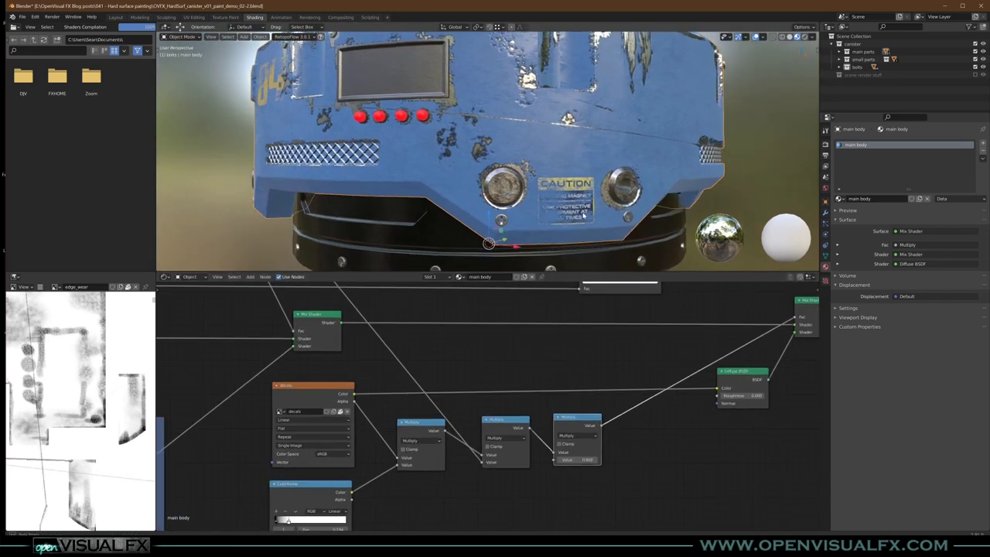
scroll(584, 216, "up", 3)
left_click_drag(560, 461, 479, 460)
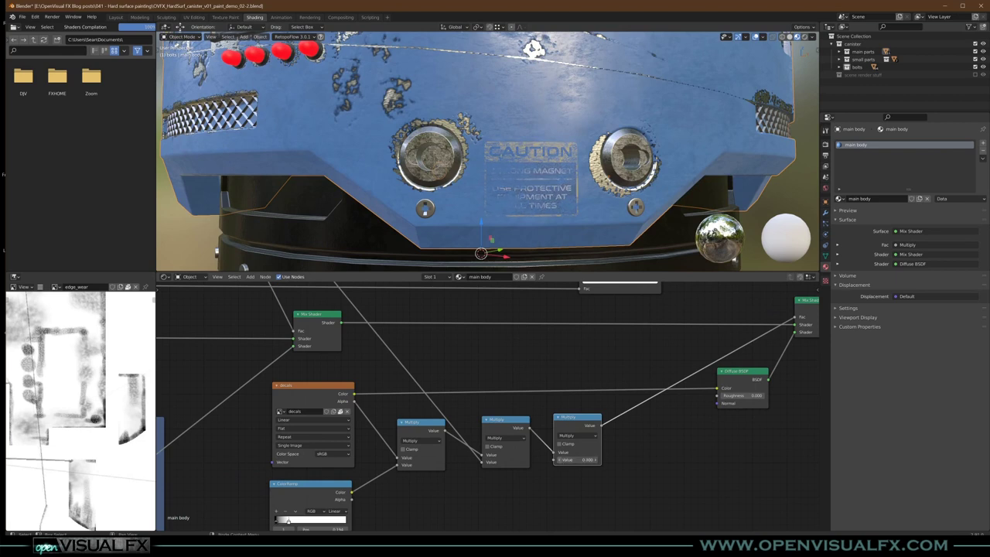
double_click(594, 461)
key("Return")
double_click(595, 462)
type("0.8")
key("Return")
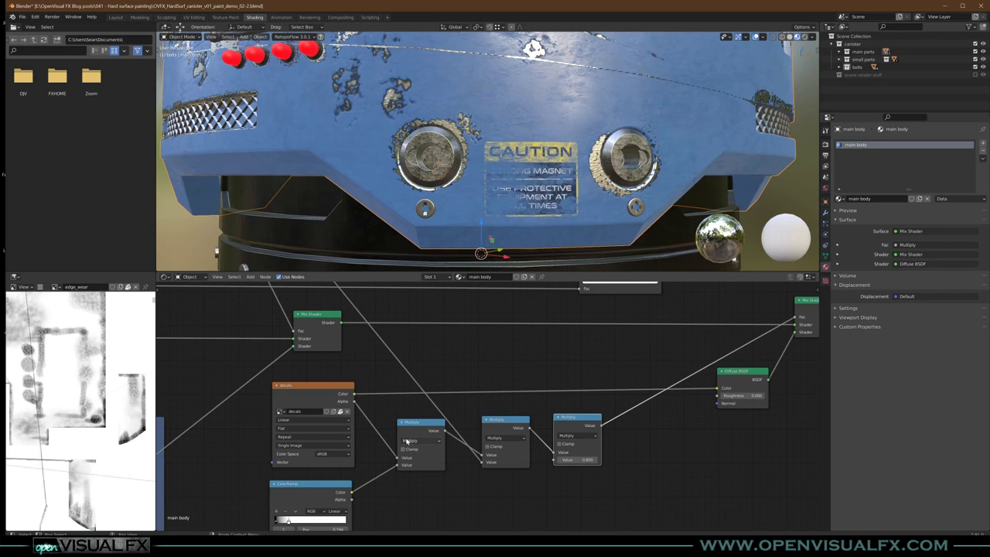
Step: Review the caution and 84 decal node chains and shift the caution decal's Diffuse BSDF node slightly
scroll(432, 423, "down", 1)
middle_click_drag(432, 423, 447, 415)
scroll(449, 249, "down", 2)
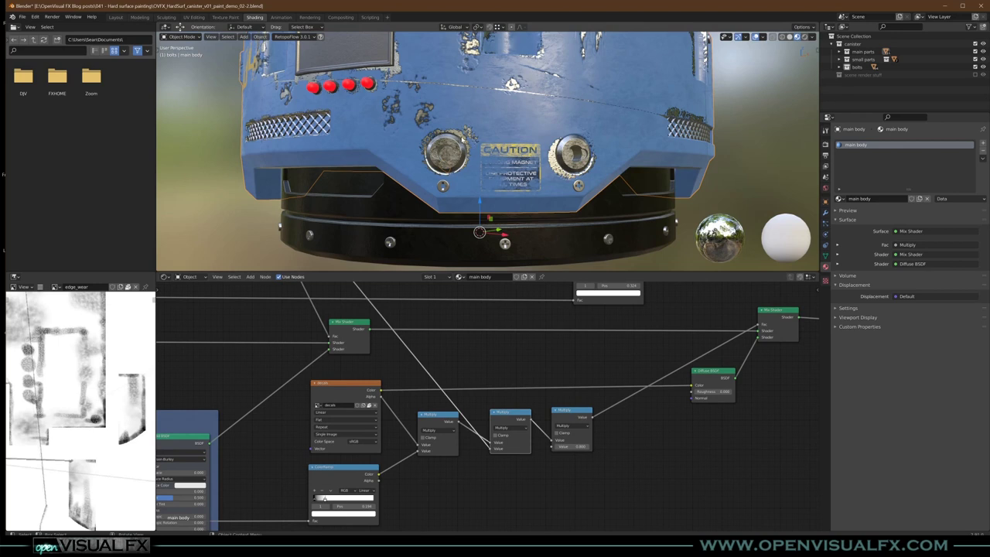
left_click(581, 434)
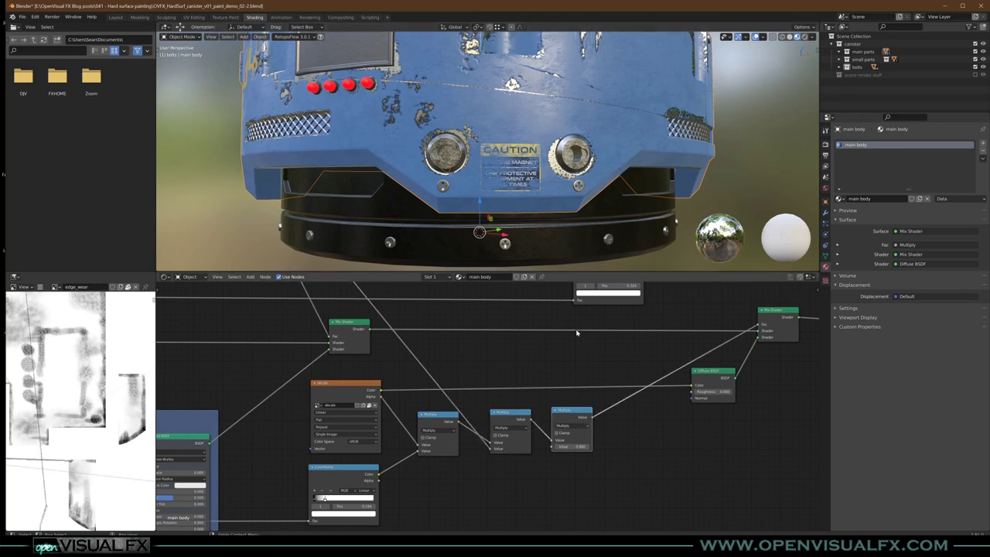
scroll(606, 405, "down", 2)
middle_click_drag(640, 369, 483, 433)
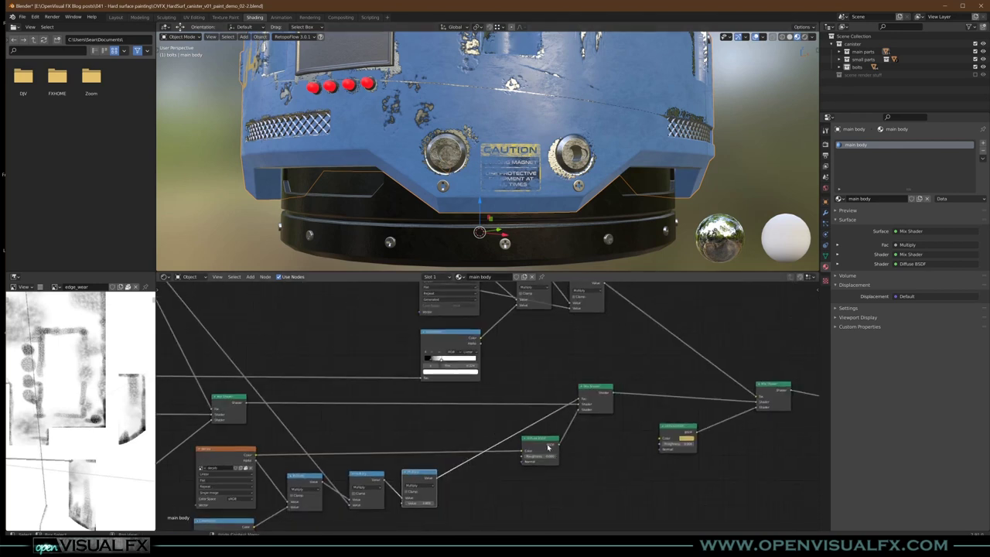
left_click_drag(547, 447, 553, 447)
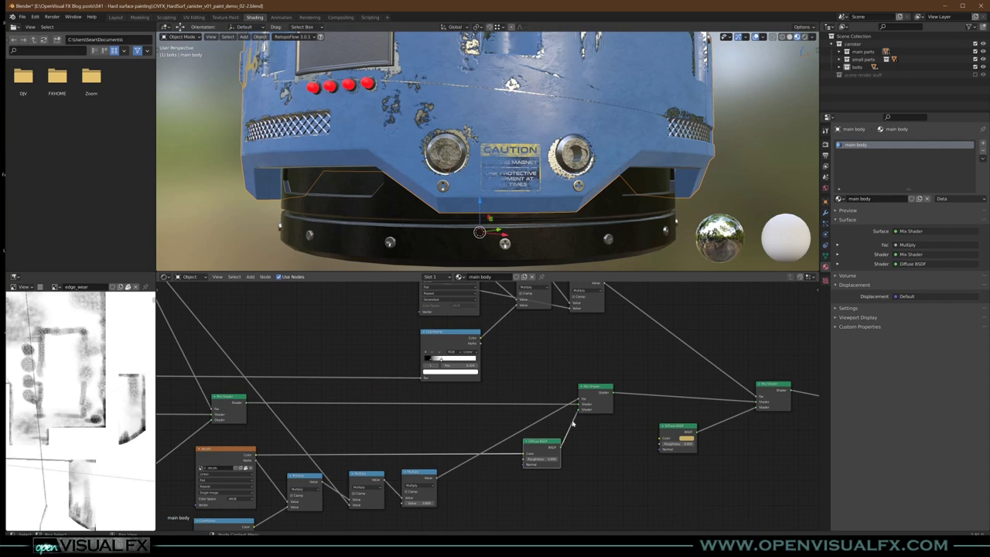
scroll(362, 382, "down", 2)
middle_click_drag(360, 382, 539, 413)
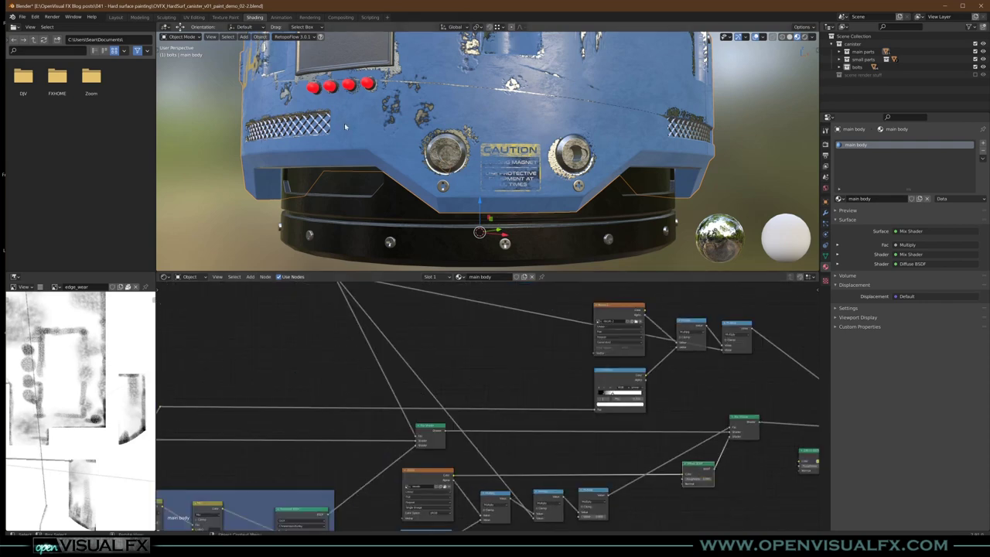
Step: Switch to the Texture Paint workspace and make edge_wear the active paint slot of the main body
left_click(226, 17)
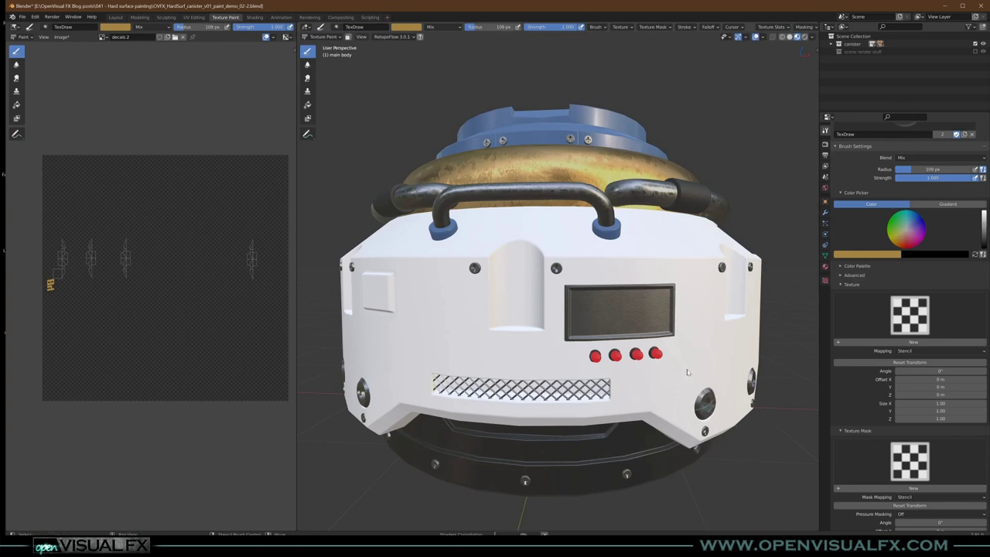
mouse_move(687, 369)
middle_mouse_down()
mouse_move(674, 355)
mouse_move(654, 361)
mouse_move(679, 375)
middle_mouse_up()
scroll(875, 246, "up", 6)
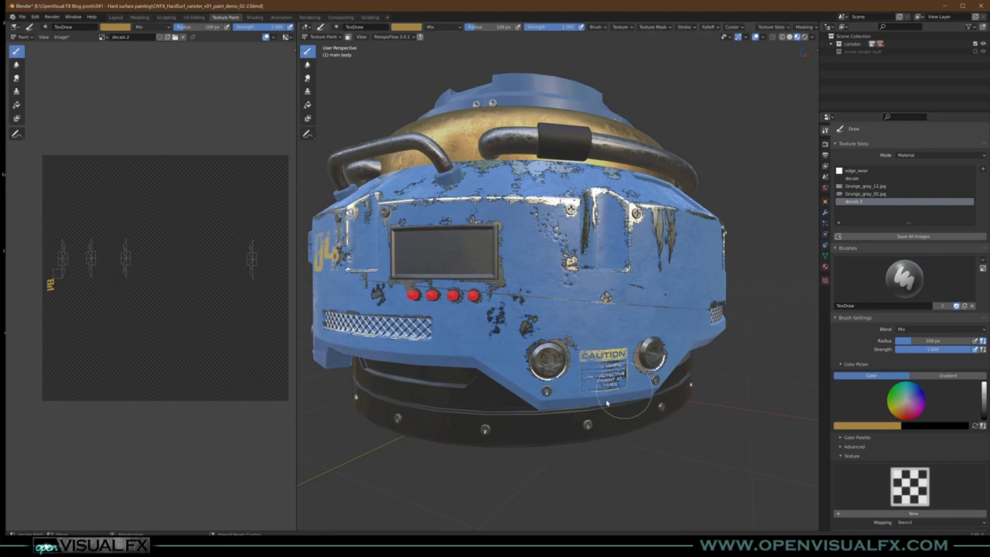
middle_click_drag(646, 395, 636, 394)
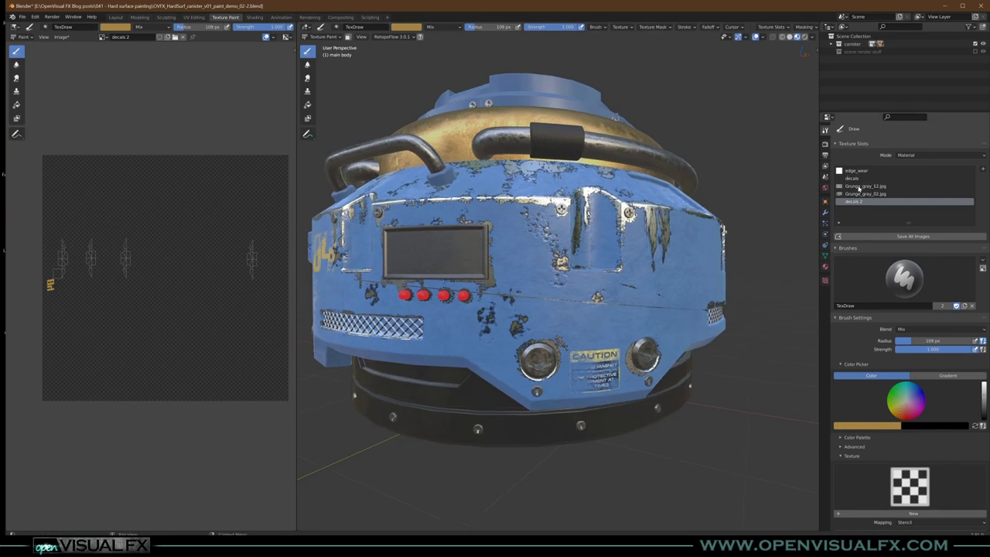
left_click(857, 170)
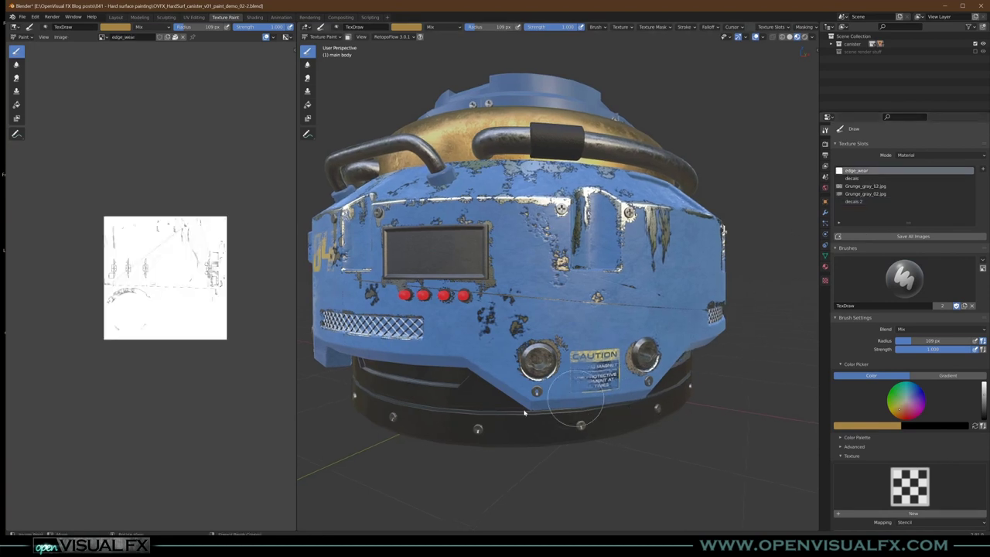
Step: Frame the caution decal and change the brush colour to white by raising its brightness and removing its saturation
scroll(616, 361, "up", 8)
scroll(611, 362, "down", 4)
mouse_move(597, 375)
middle_mouse_down()
mouse_move(606, 369)
mouse_move(596, 379)
mouse_move(597, 358)
middle_mouse_up()
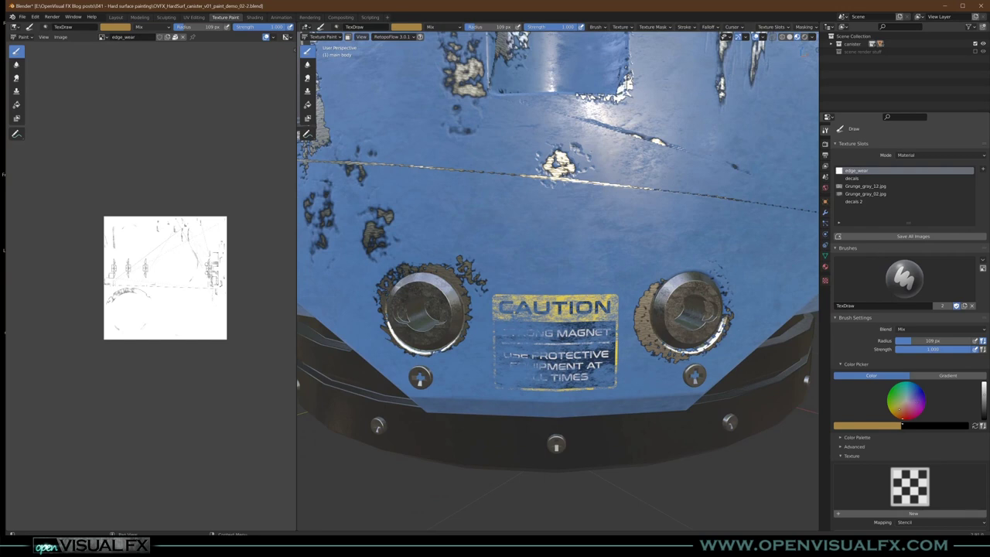
scroll(930, 205, "down", 6)
left_click_drag(984, 173, 984, 157)
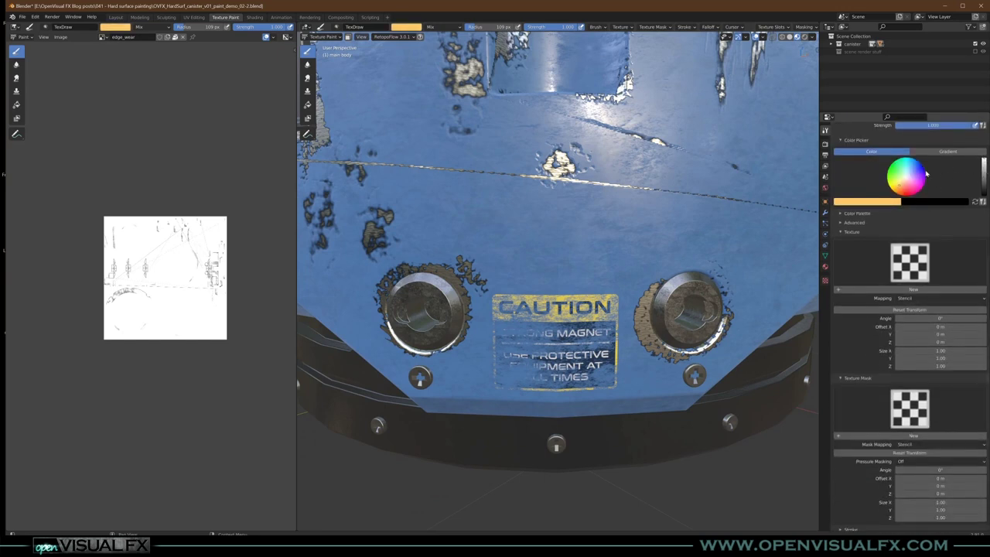
left_click(887, 205)
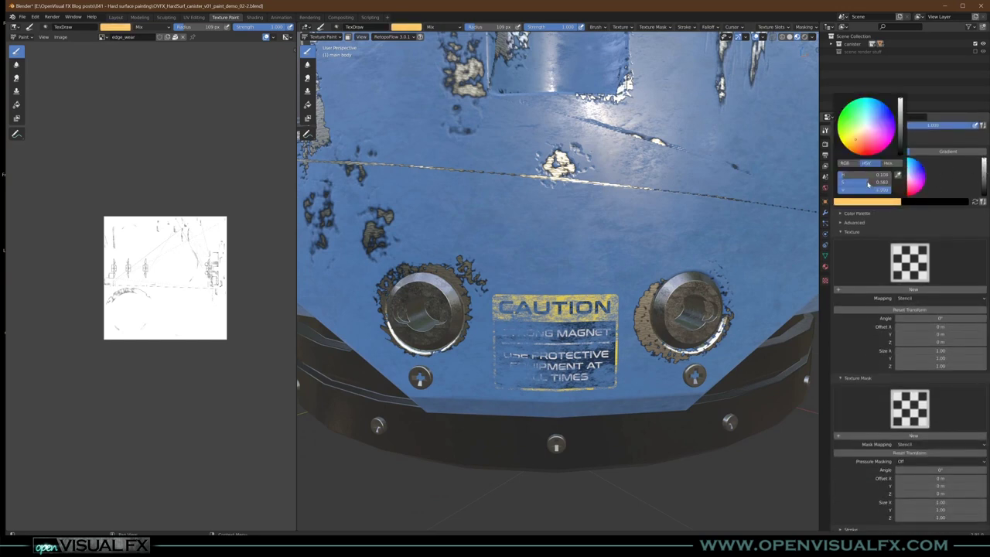
left_click_drag(870, 182, 825, 188)
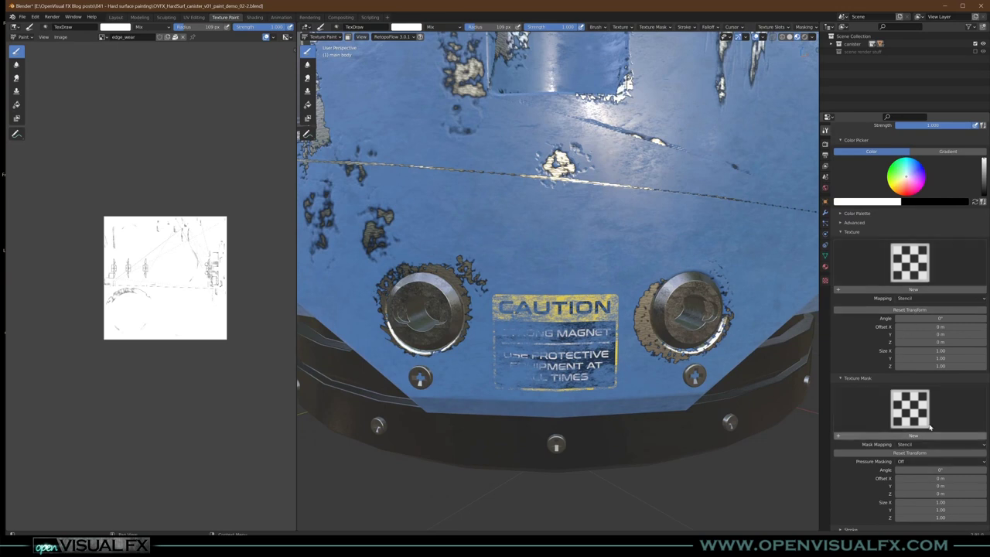
Step: Set both the brush texture mapping and the texture mask mapping to Tiled
left_click(914, 299)
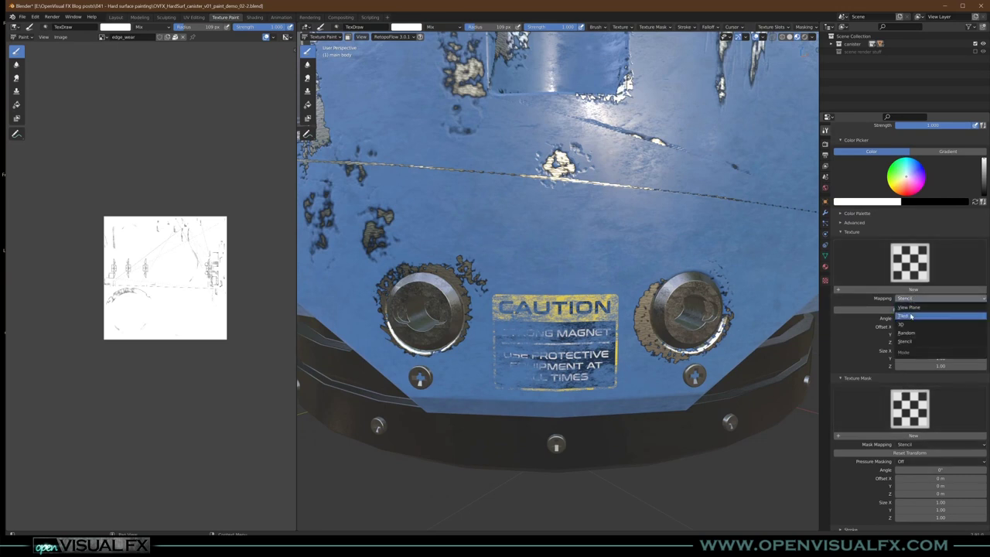
left_click(909, 317)
left_click(906, 436)
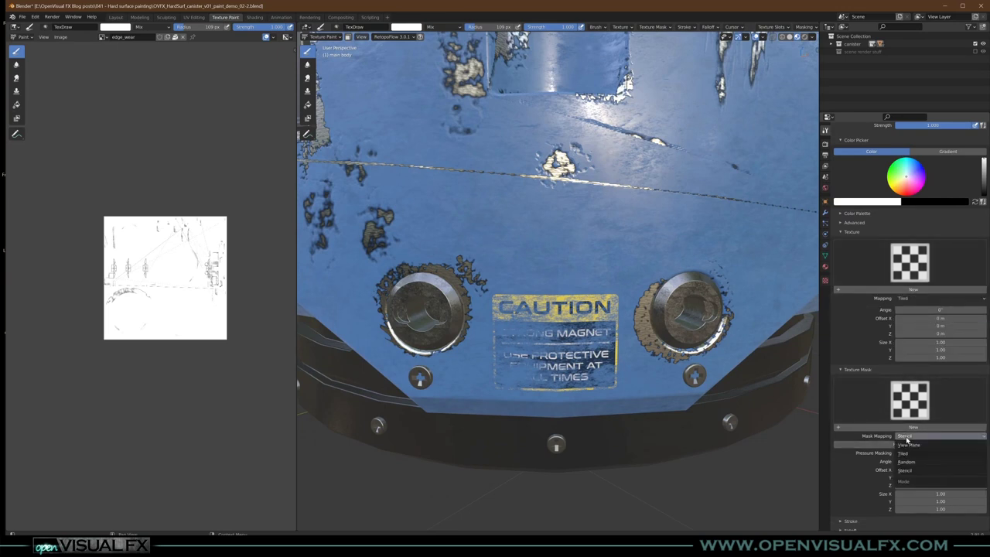
left_click(907, 456)
Step: Darken the brush colour to black and assign the cloudy grey image named Texture as the brush's texture mask
scroll(904, 403, "up", 5)
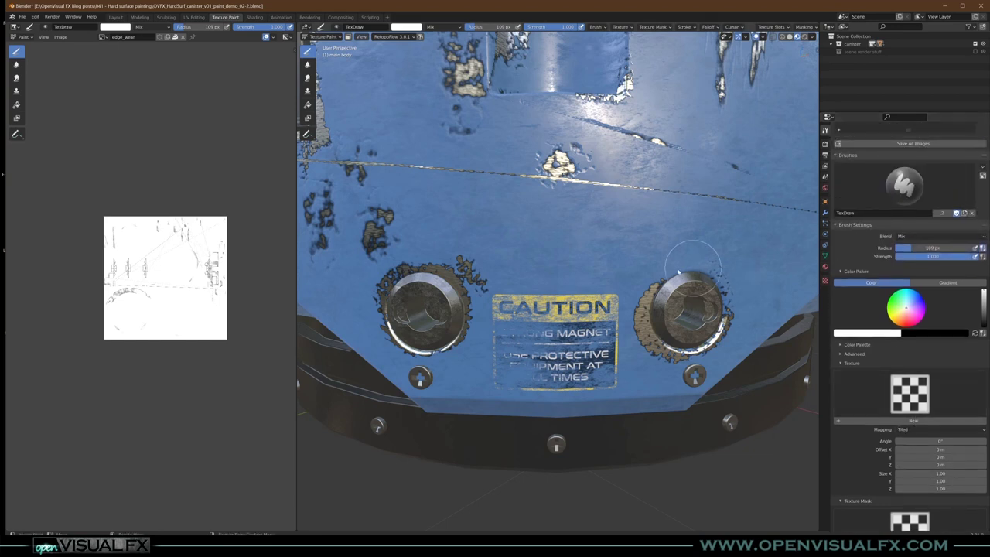
left_click_drag(984, 295, 983, 331)
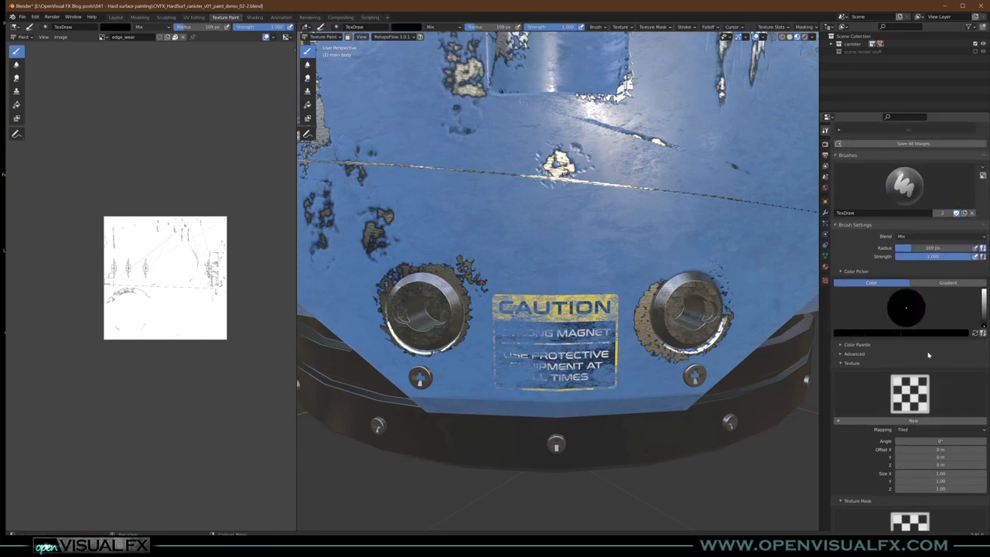
scroll(866, 402, "down", 5)
left_click(909, 371)
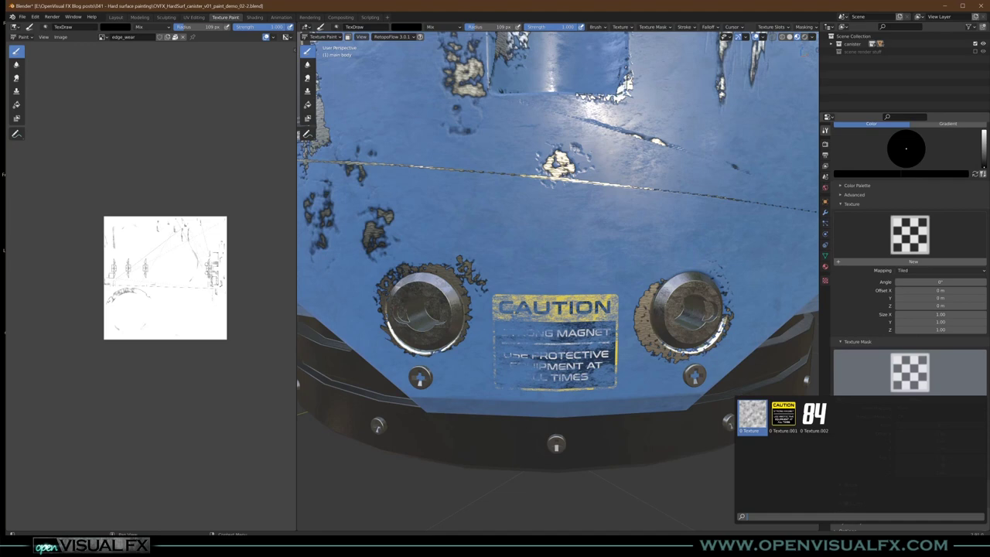
left_click(752, 416)
Step: Reduce the brush strength to about 0.479 and paint a wear patch over the start of the CAUTION heading
middle_click_drag(542, 353, 545, 319)
scroll(523, 353, "up", 3)
middle_click_drag(570, 230, 565, 242)
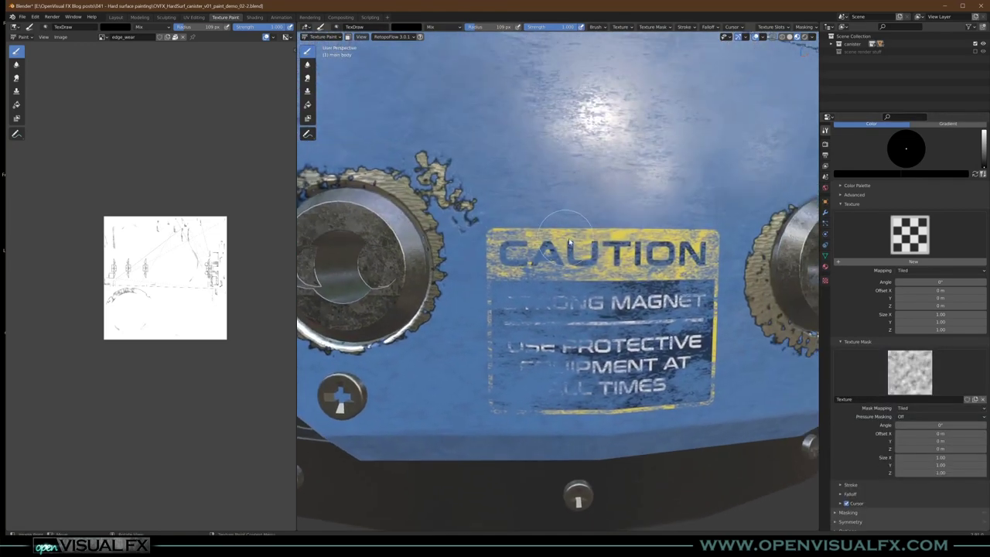
scroll(583, 209, "down", 9)
scroll(586, 223, "up", 6)
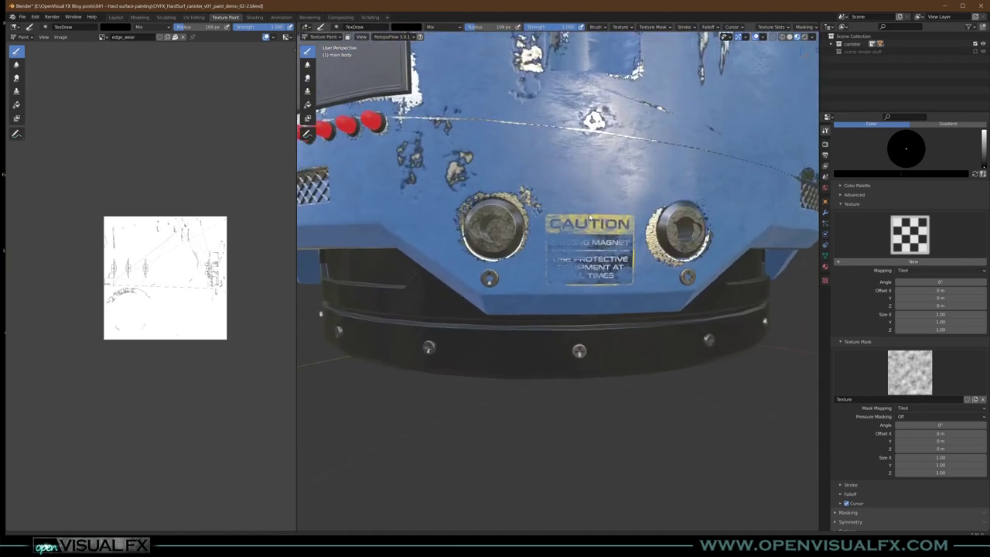
key("shift+f")
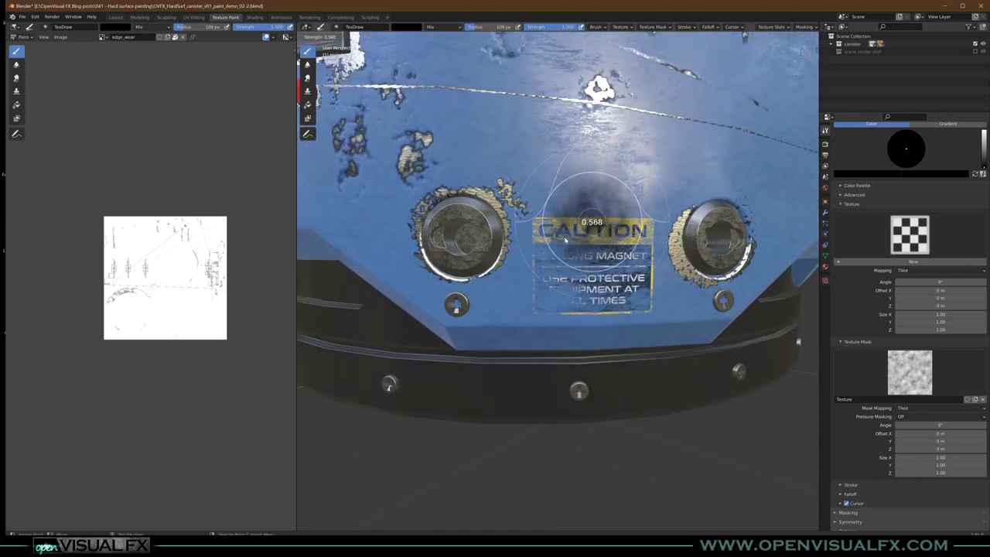
left_click(560, 242)
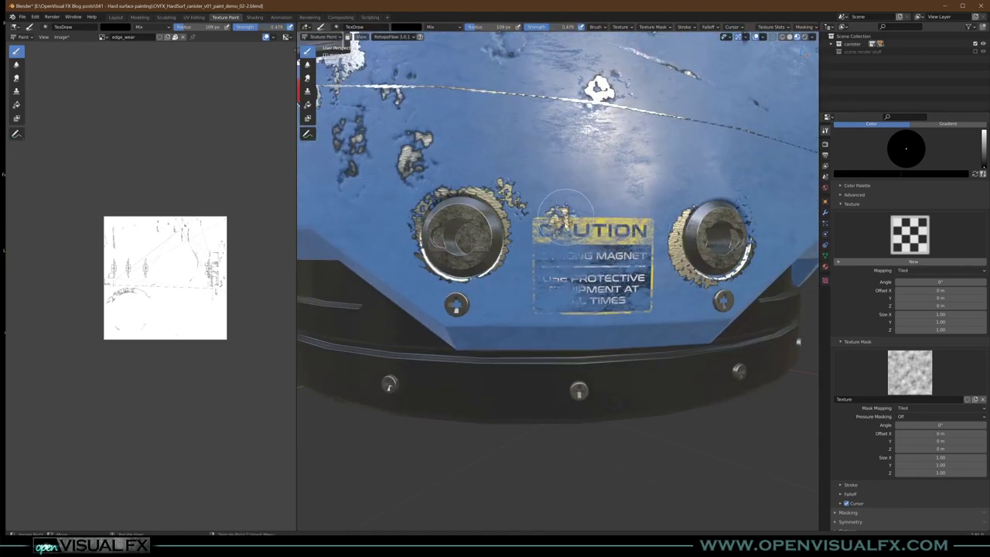
scroll(593, 241, "up", 2)
middle_click_drag(592, 240, 594, 238)
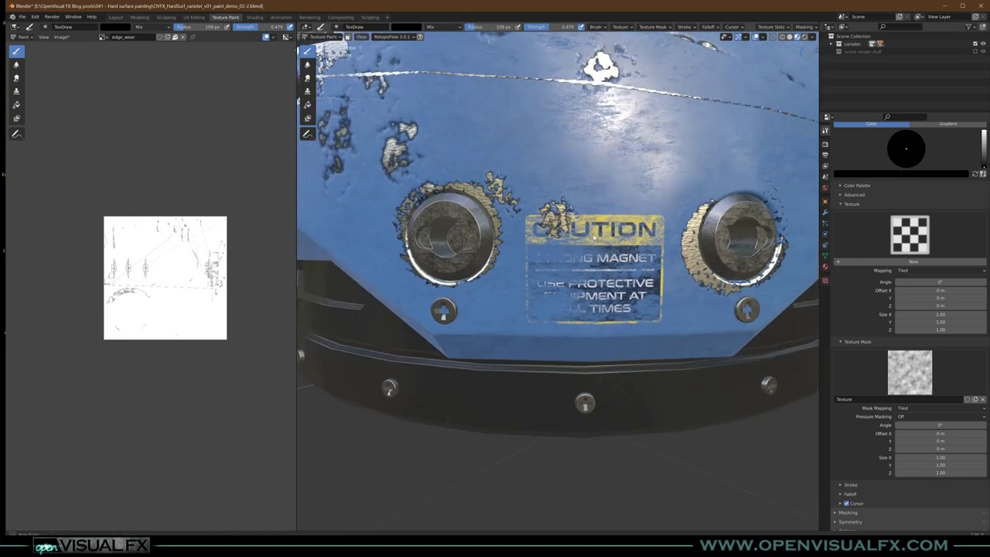
Step: Paint edge wear over the caution decal's upper-right and lower-right corners, using a 67 px brush radius for the lower streak
mouse_move(665, 209)
left_mouse_down()
mouse_move(673, 202)
mouse_move(685, 232)
left_mouse_up()
mouse_move(658, 321)
left_mouse_down()
mouse_move(671, 303)
mouse_move(657, 319)
left_mouse_up()
scroll(641, 322, "up", 1)
scroll(641, 322, "up", 2)
key("f")
left_click(663, 318)
mouse_move(650, 321)
left_mouse_down()
mouse_move(591, 317)
mouse_move(546, 329)
mouse_move(623, 338)
mouse_move(607, 349)
mouse_move(617, 331)
mouse_move(560, 420)
left_mouse_up()
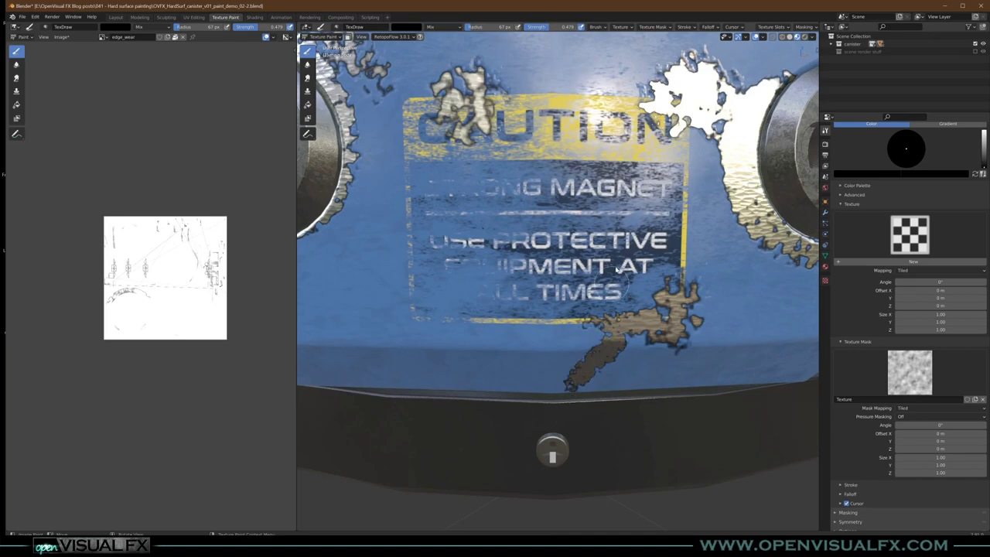
Step: Paint wear strokes between the 8 and the 4 of the 84 decal and undo the long streak
scroll(611, 280, "down", 6)
middle_click_drag(575, 274, 599, 282)
middle_click_drag(449, 154, 673, 291, "shift")
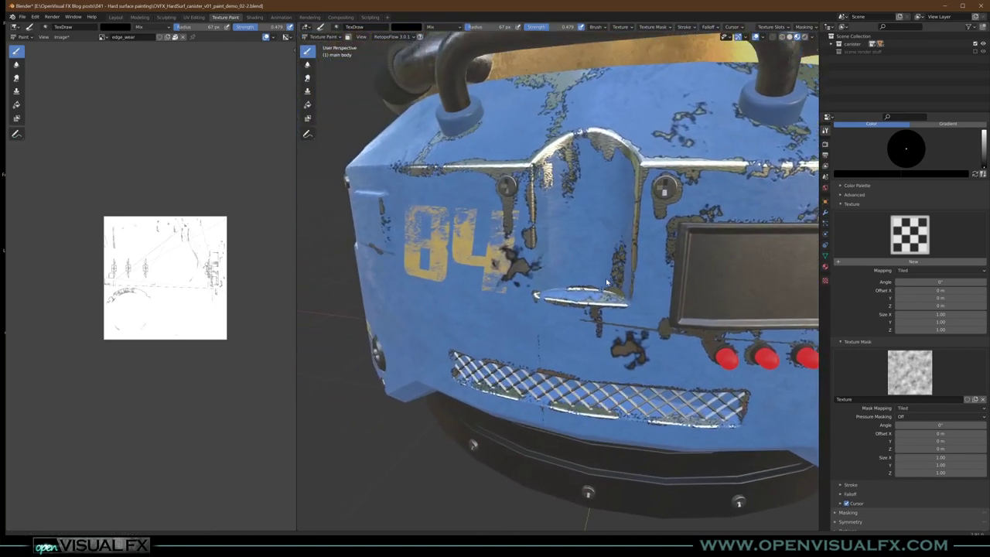
scroll(526, 274, "up", 3)
middle_click_drag(484, 281, 539, 264, "shift")
mouse_move(559, 307)
left_mouse_down()
mouse_move(555, 329)
mouse_move(569, 282)
mouse_move(551, 336)
left_mouse_up()
left_click_drag(589, 179, 545, 387)
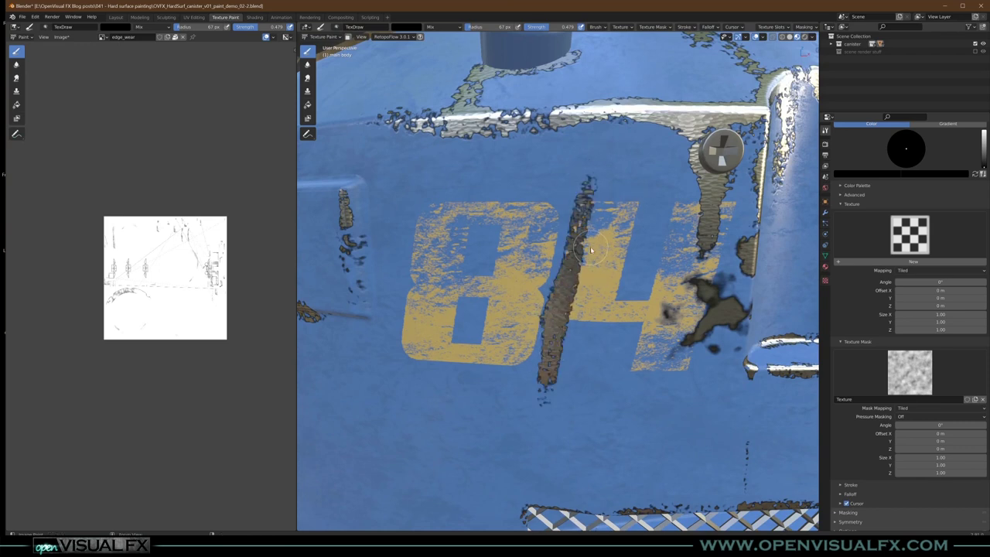
key("ctrl+z")
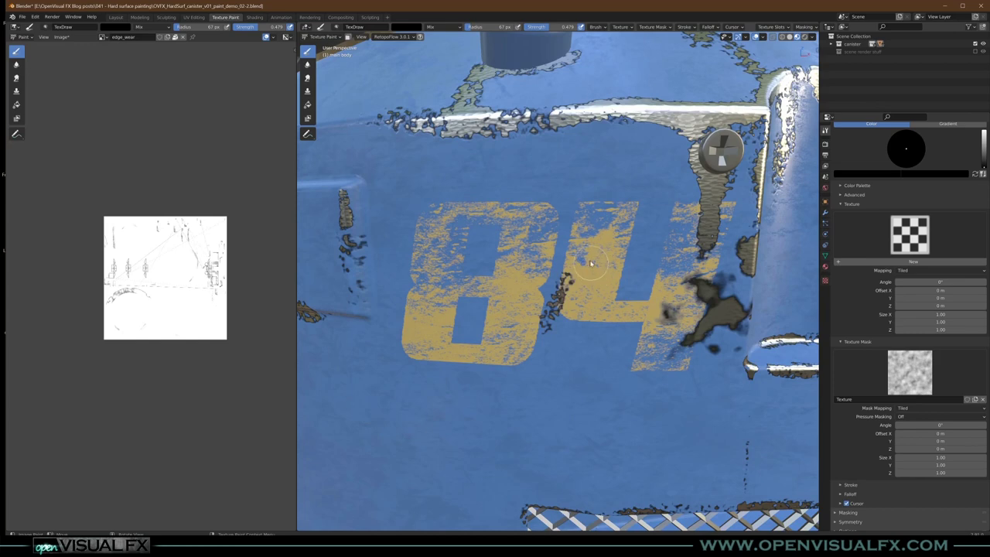
Step: Set the brush radius to 101 px and strength to 0.305, and add softer wear over the 4 of the 84 decal
scroll(587, 263, "down", 7)
key("f")
left_click(594, 251)
key("shift+f")
left_click(584, 246)
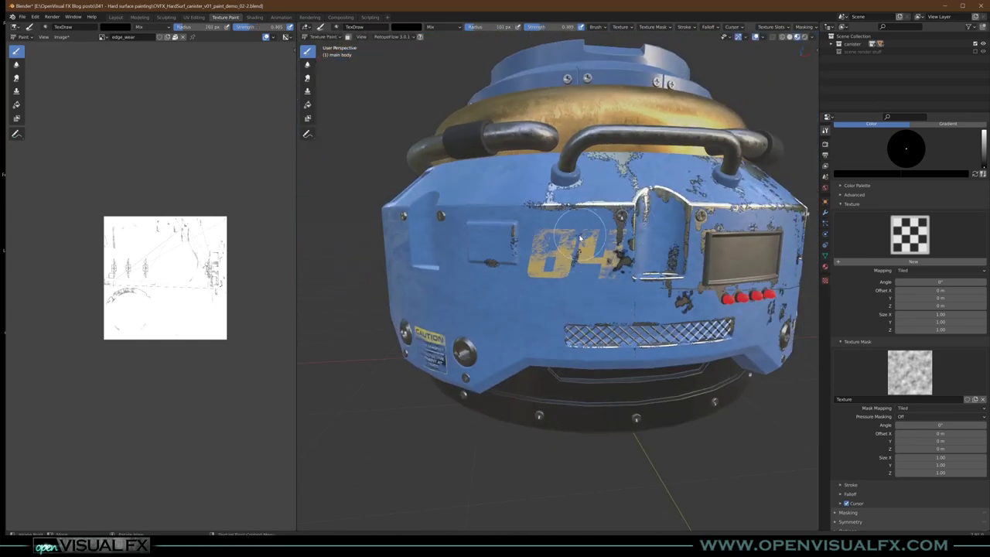
middle_click_drag(600, 304, 571, 256)
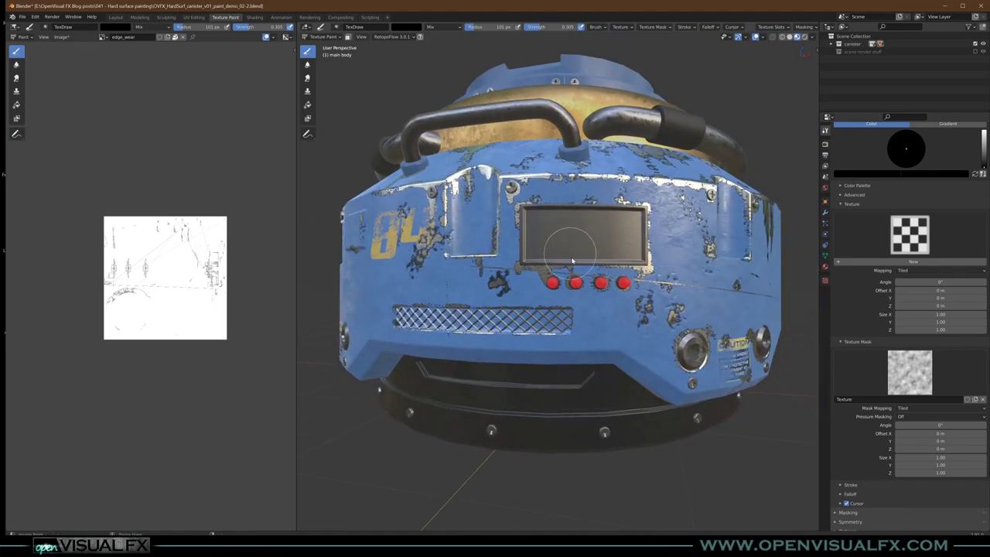
Step: Examine the painted edge wear on the canister's front and upper body from several angles
scroll(566, 263, "down", 3)
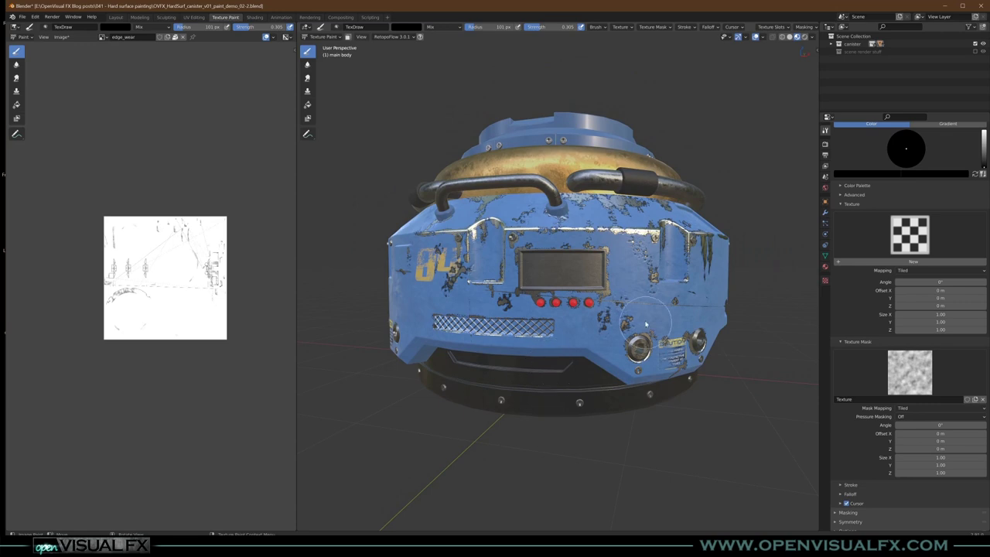
mouse_move(536, 298)
middle_mouse_down()
mouse_move(552, 333)
mouse_move(576, 232)
middle_mouse_up()
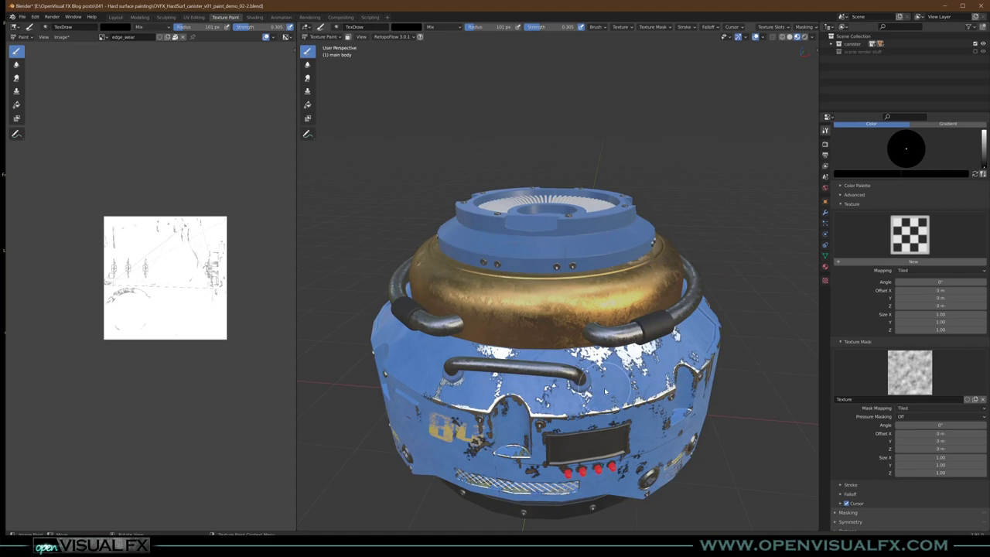
middle_click_drag(586, 379, 608, 346)
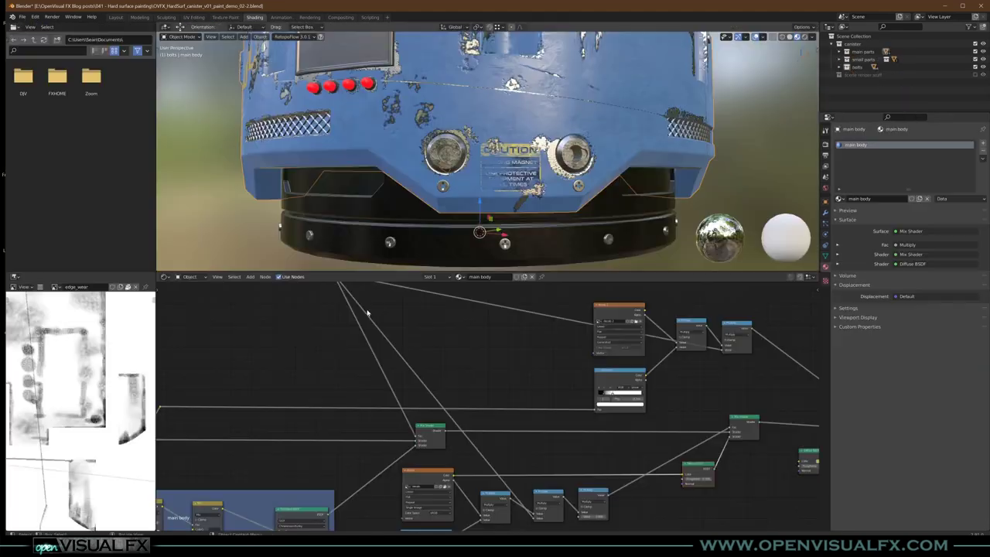
Step: Review the main body material's shader nodes, from the edge_wear texture and its colour ramps through the Paint frame to the decal mix shaders
scroll(450, 411, "down", 8)
middle_click_drag(392, 410, 638, 324)
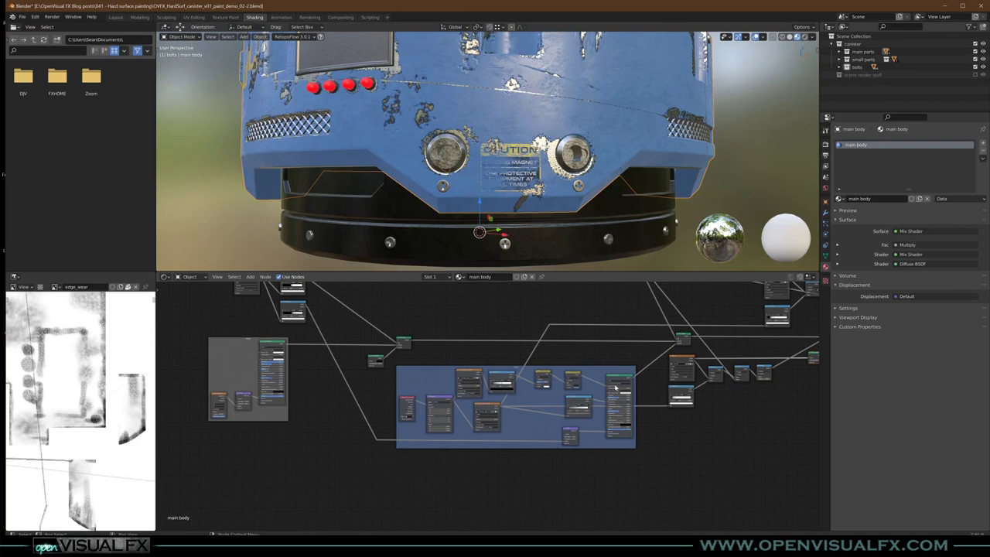
middle_click_drag(379, 400, 404, 434)
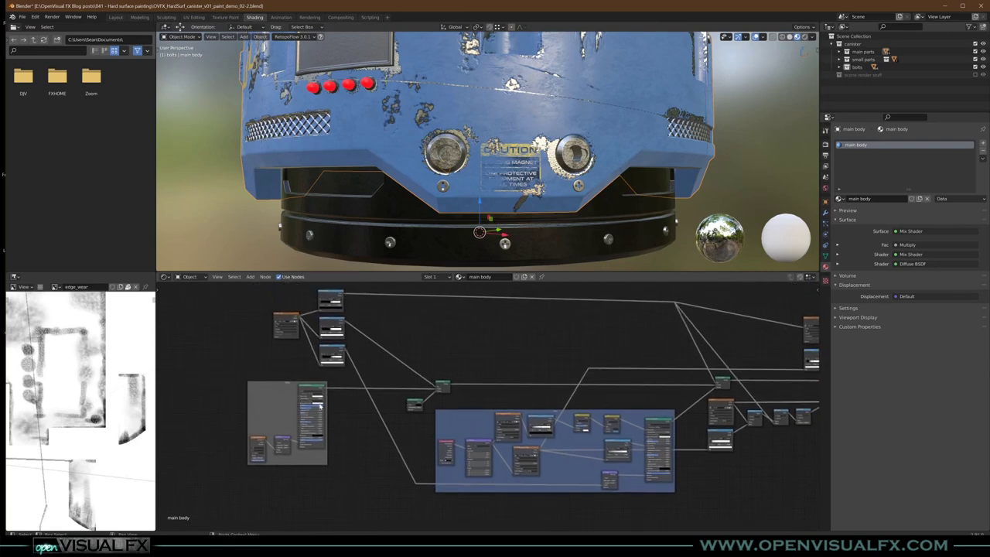
left_click(284, 317)
scroll(280, 326, "up", 3)
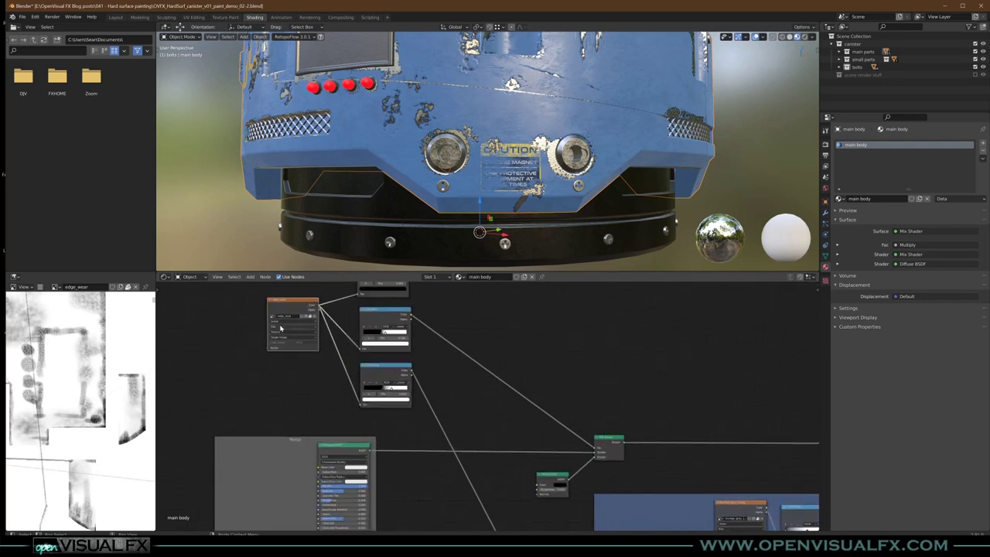
middle_click_drag(294, 362, 349, 425)
scroll(501, 121, "down", 5)
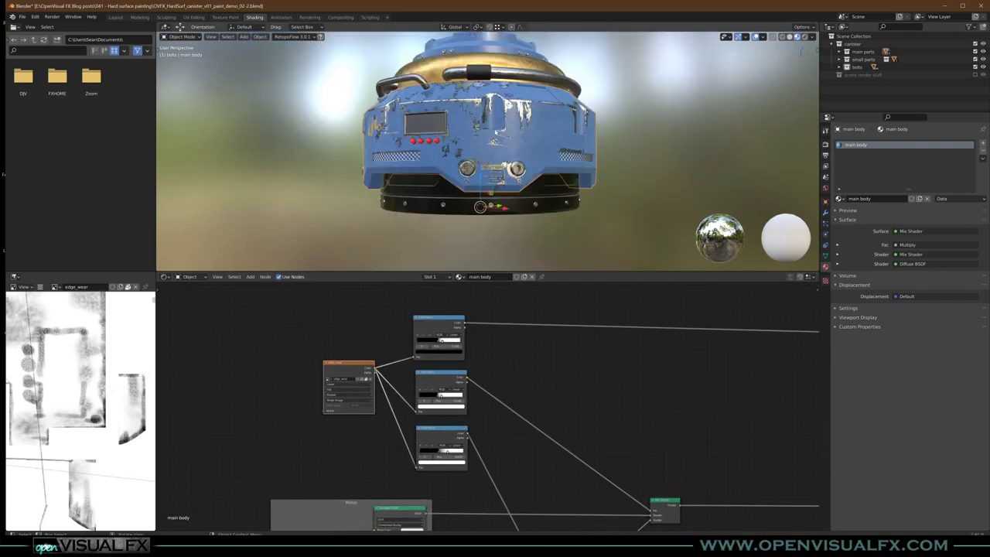
left_click(506, 94)
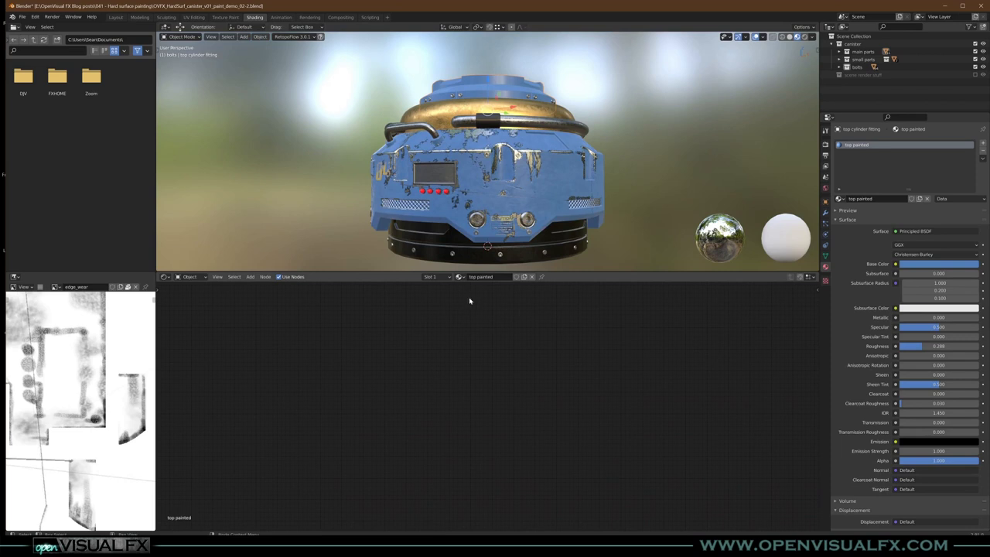
left_click(509, 201)
scroll(495, 401, "down", 3)
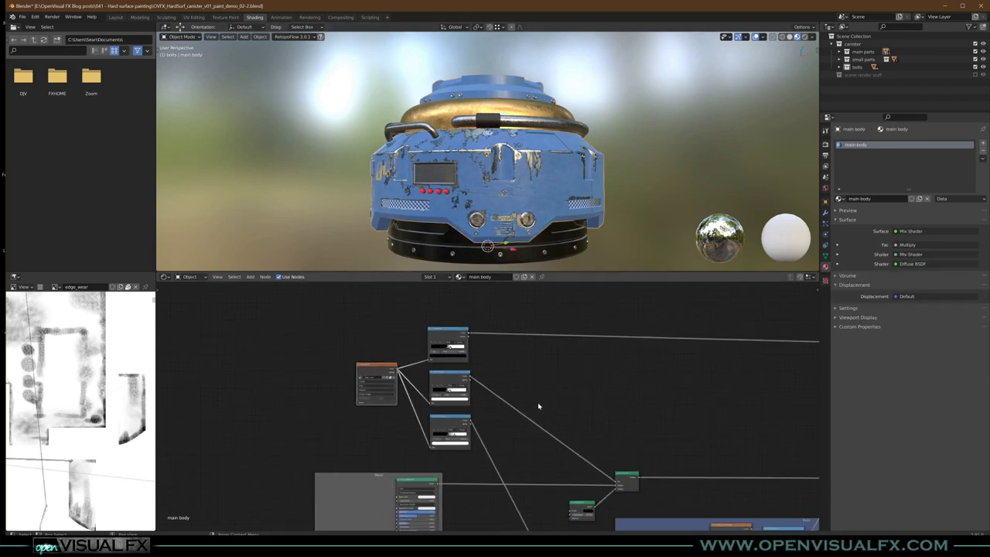
middle_click_drag(424, 414, 392, 355)
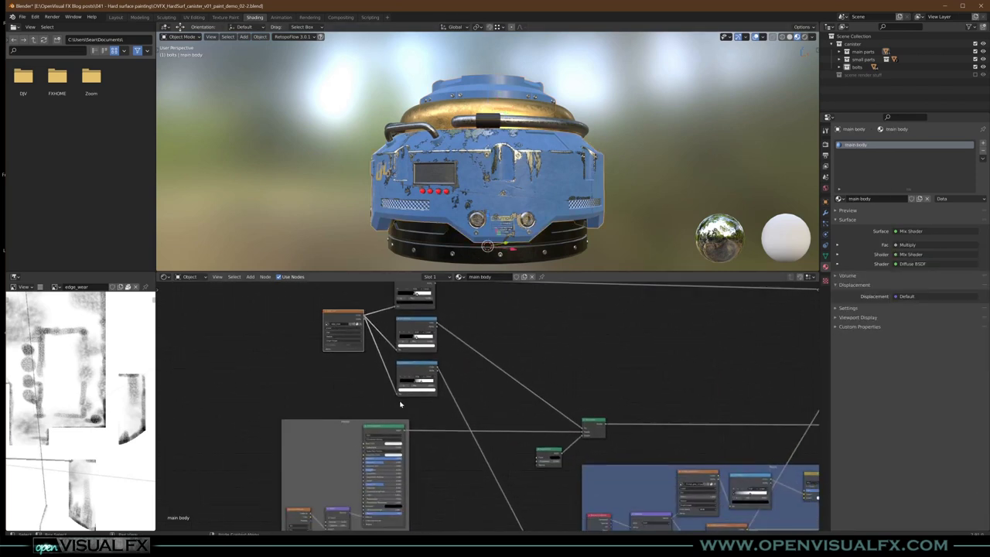
scroll(581, 369, "down", 3)
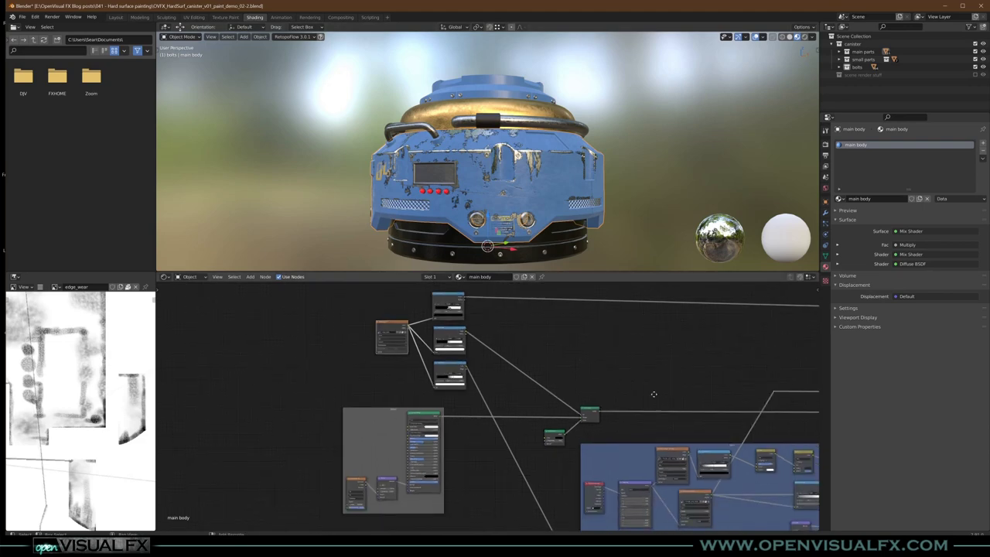
middle_click_drag(663, 402, 433, 392)
middle_click_drag(612, 408, 417, 396)
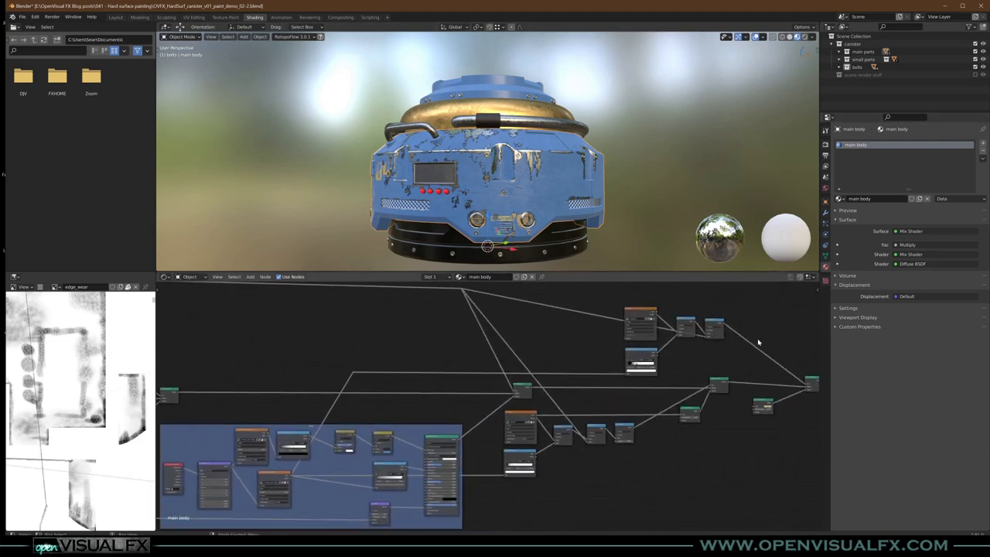
Step: Inspect the worn caution and 84 decals on the canister's main body up close
scroll(525, 193, "up", 5)
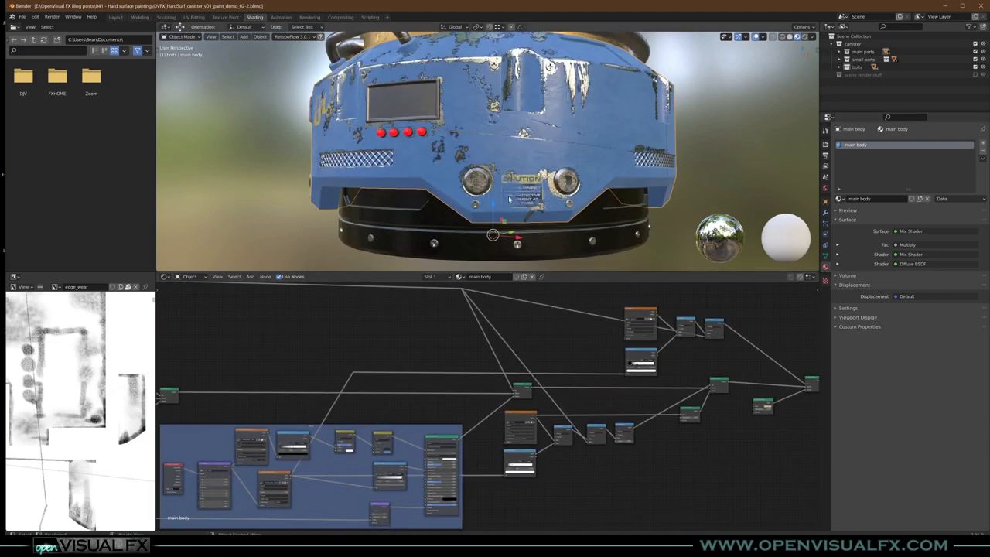
scroll(592, 120, "down", 3)
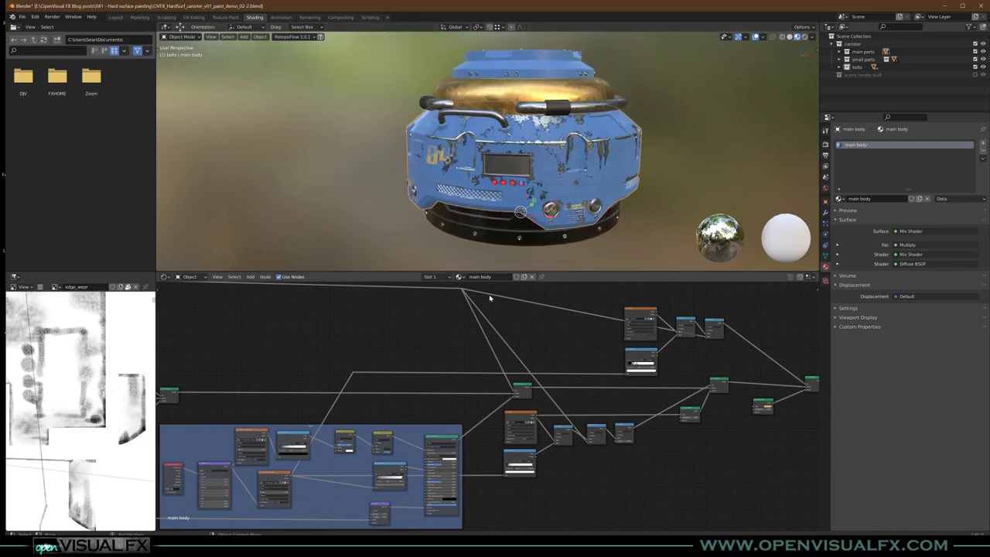
scroll(471, 202, "up", 4)
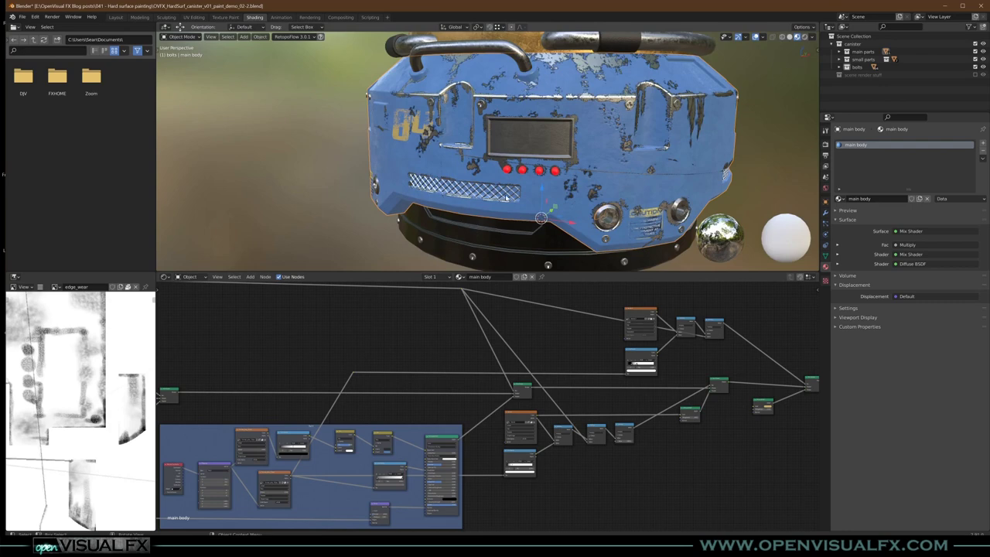
scroll(491, 203, "up", 3)
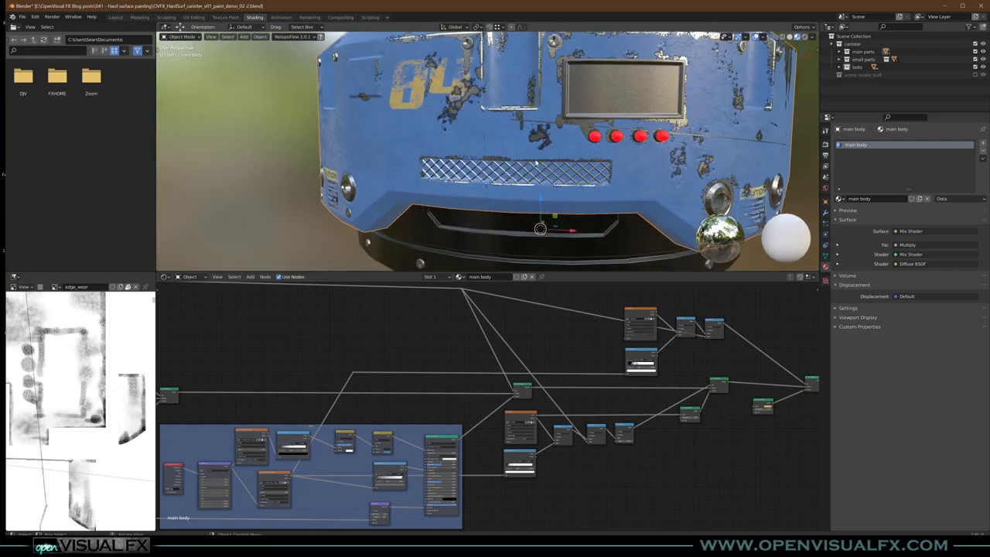
Step: Move the decal nodes and the Paint frame's Principled BSDF node further along to make room for additional nodes
scroll(515, 403, "down", 2)
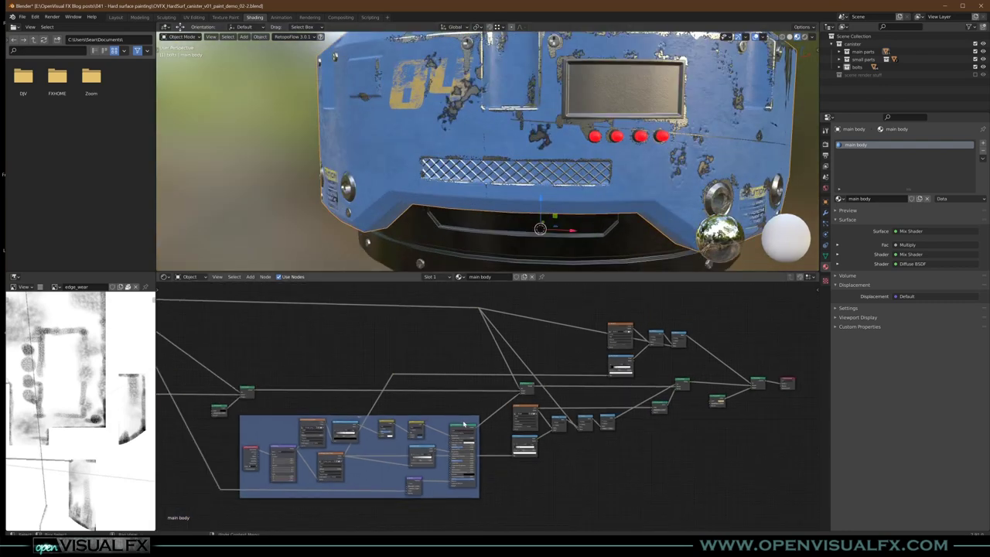
scroll(521, 396, "down", 2)
left_click_drag(767, 325, 498, 474)
left_click_drag(482, 315, 597, 391)
scroll(496, 431, "up", 8)
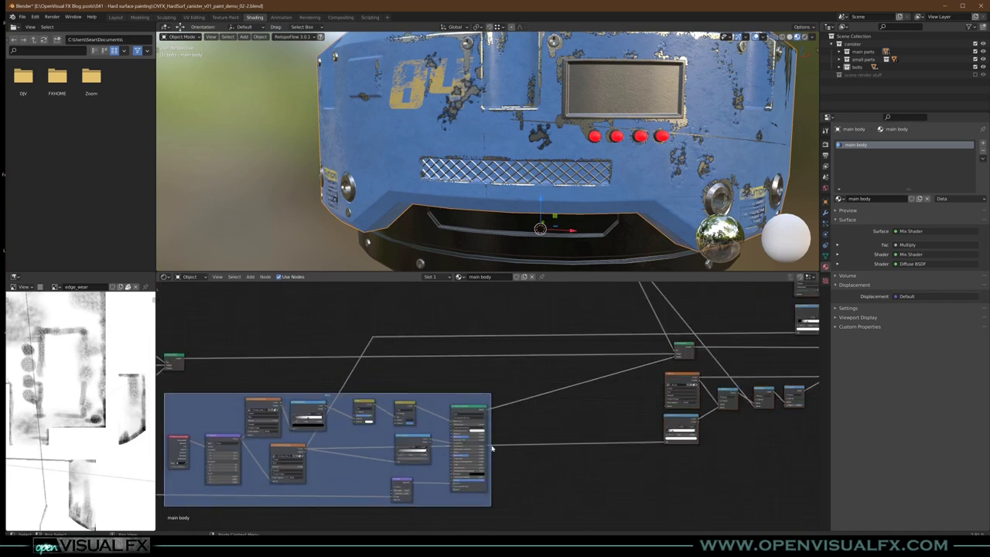
scroll(424, 408, "up", 2)
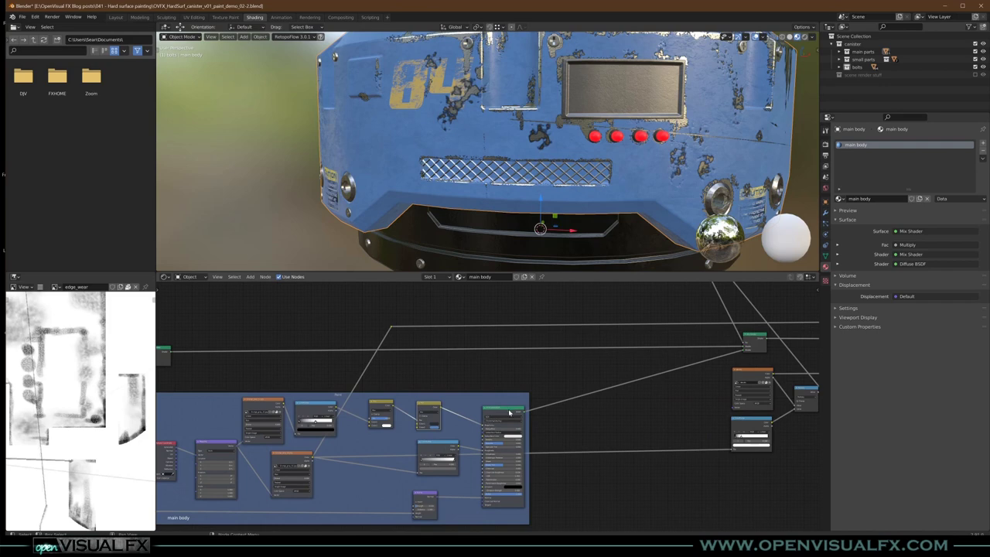
left_click_drag(508, 412, 585, 411)
scroll(503, 395, "up", 1)
Step: Add an Image Texture node and place it just above the Paint frame
key("shift+a")
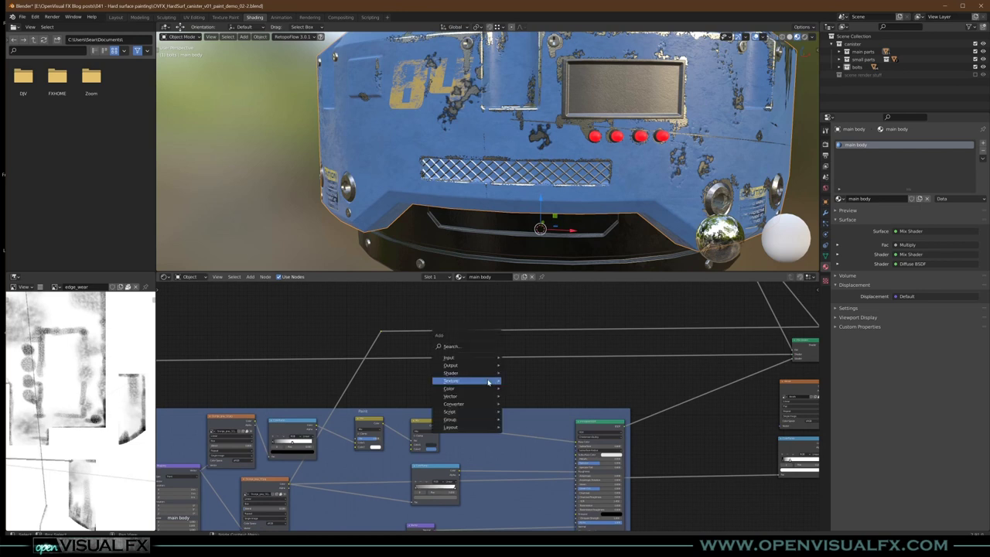
mouse_move(488, 383)
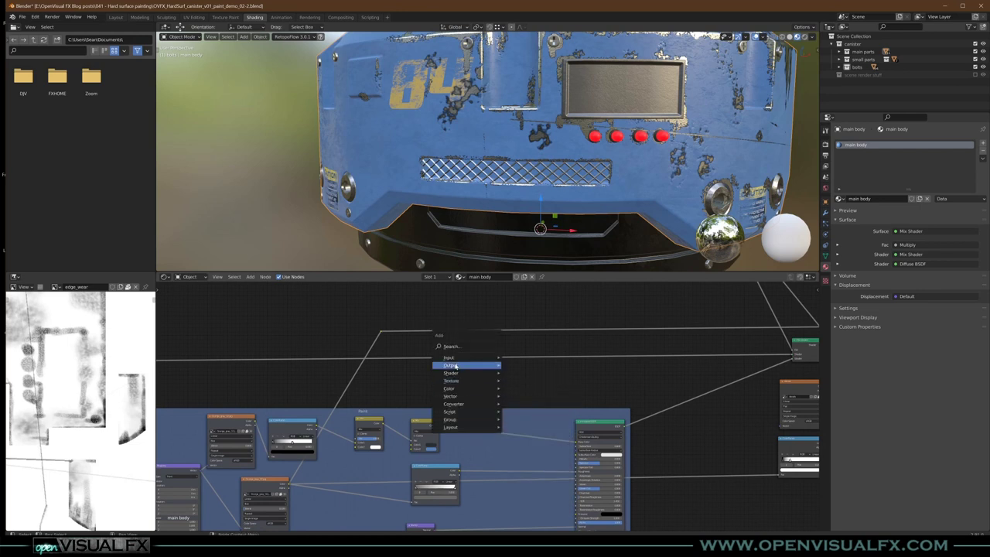
left_click(534, 444)
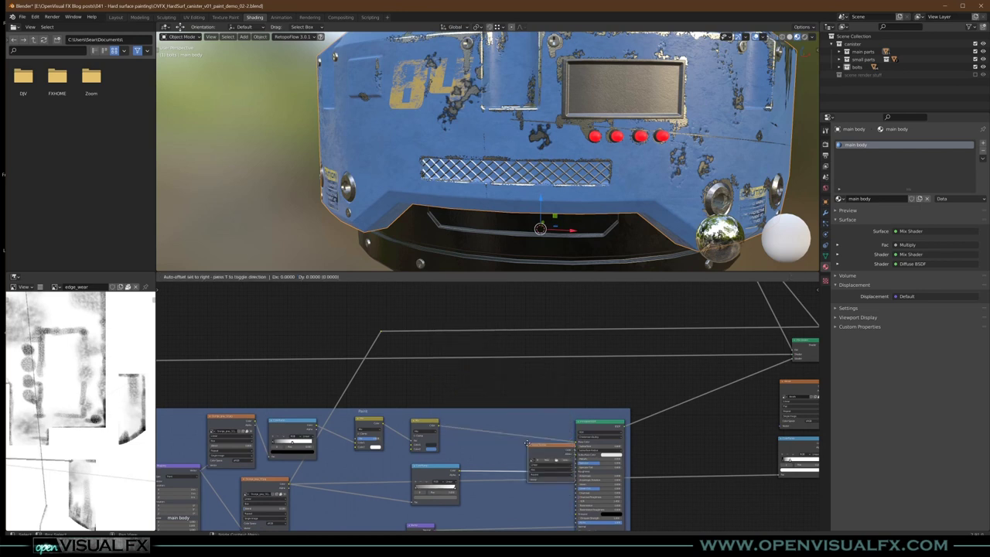
left_click(437, 364)
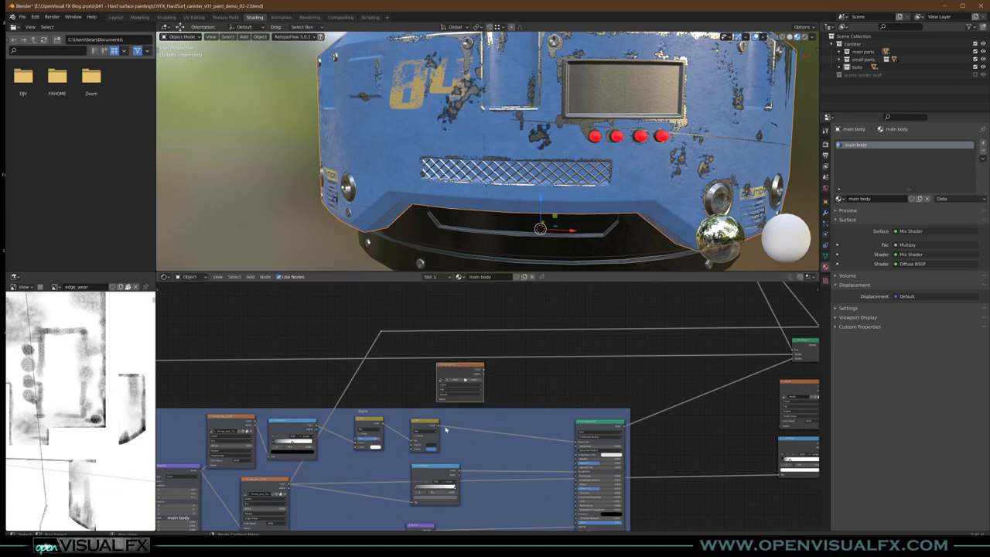
Step: Add a Mix colour node on the link between the Paint frame's last Mix node and the Principled BSDF
key("shift+a")
mouse_move(503, 424)
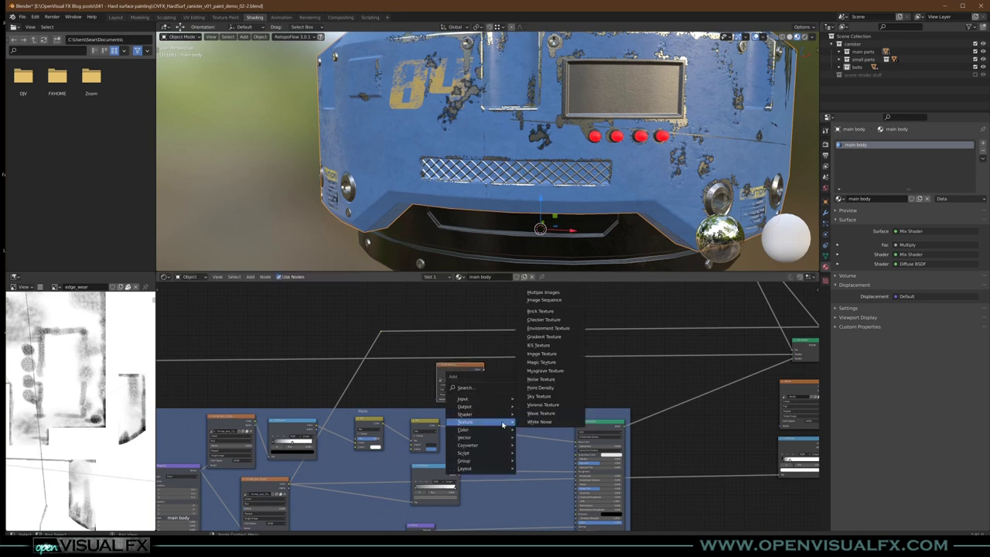
left_click(545, 467)
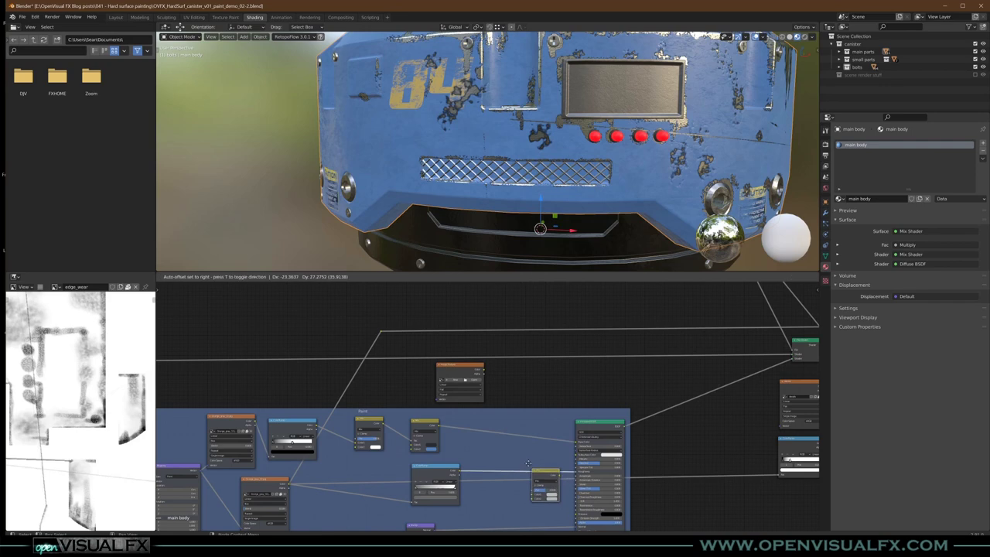
left_click(506, 419)
Step: Connect the new Image Texture's Color output to the new Mix node's Color2 and set the mix factor to 1.000
left_click_drag(484, 373, 496, 391)
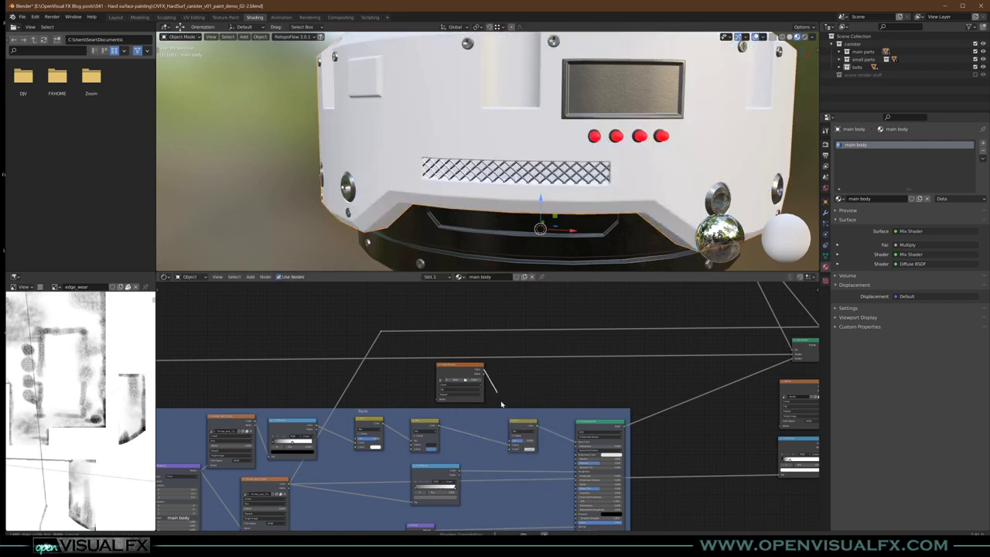
left_click_drag(510, 452, 510, 448)
left_click_drag(462, 369, 448, 369)
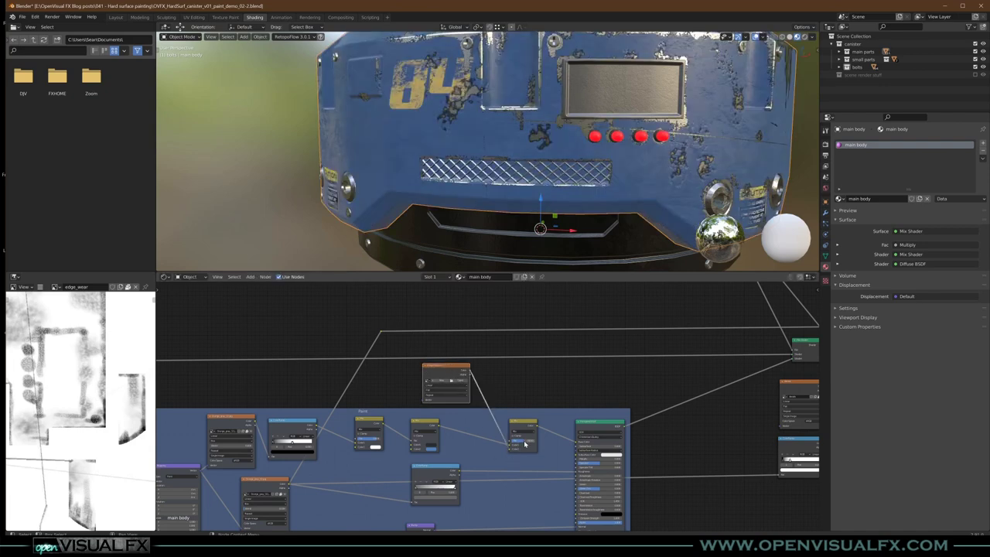
left_click_drag(524, 442, 536, 442)
Step: Create a new blank 8192 x 8192 px image with alpha named "dirty paint" in the Image Texture node
scroll(444, 389, "up", 2)
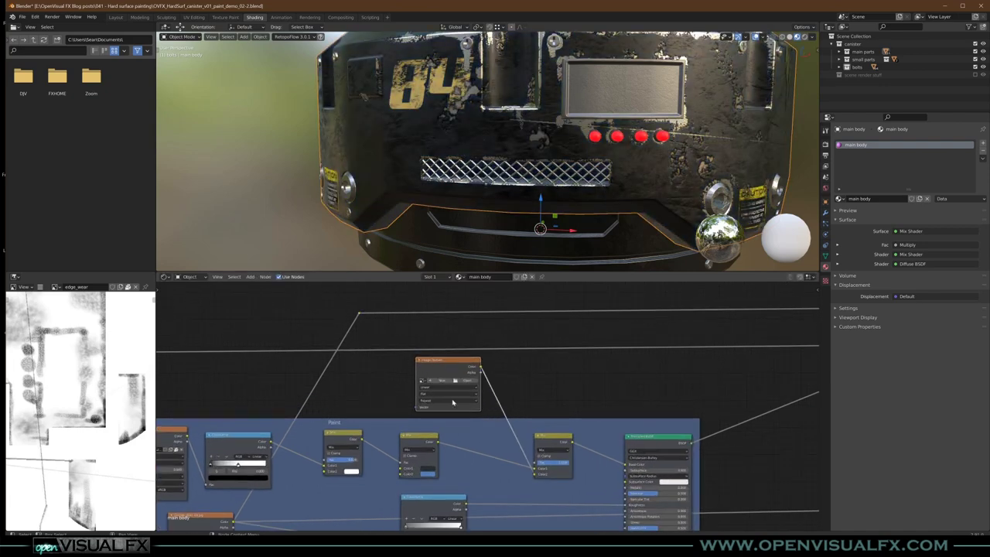
left_click(441, 382)
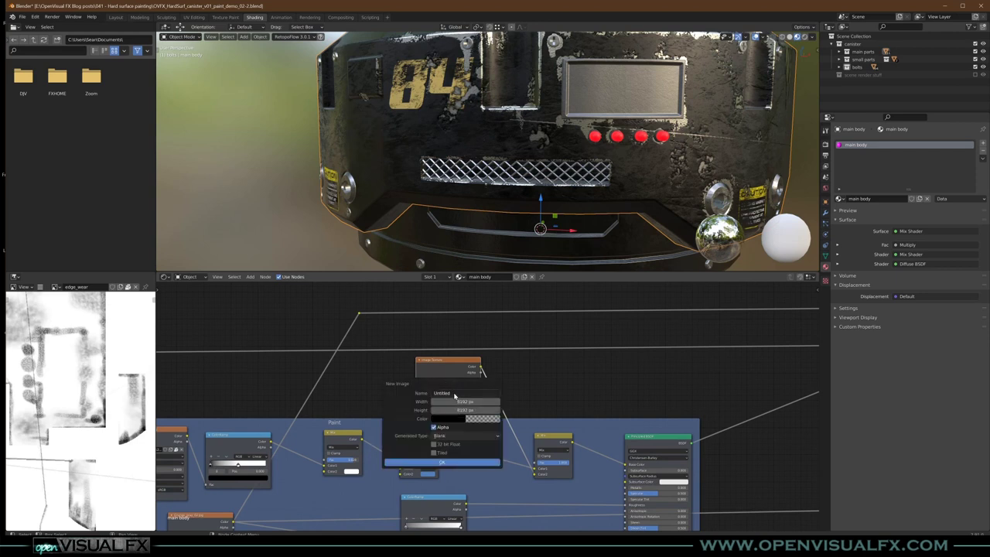
left_click(453, 394)
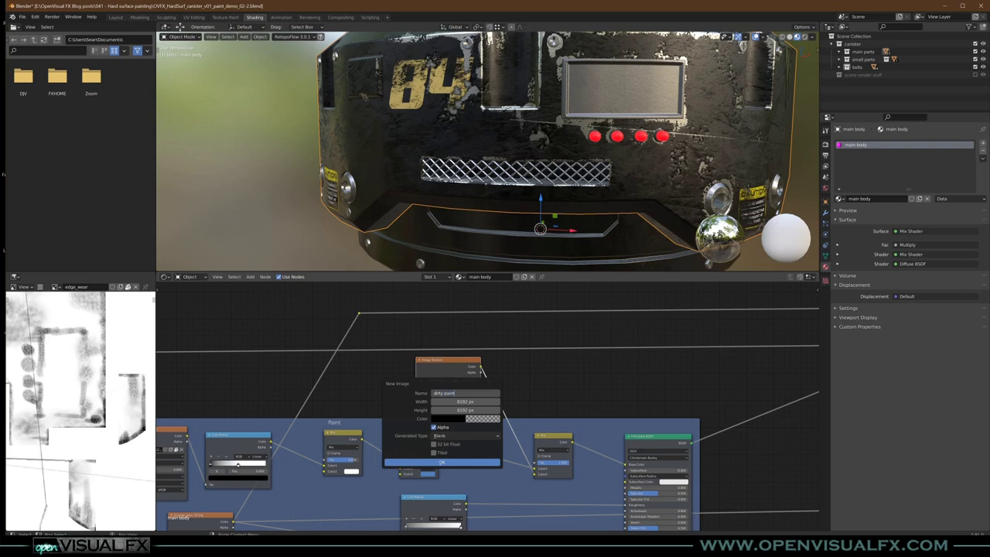
left_click(442, 463)
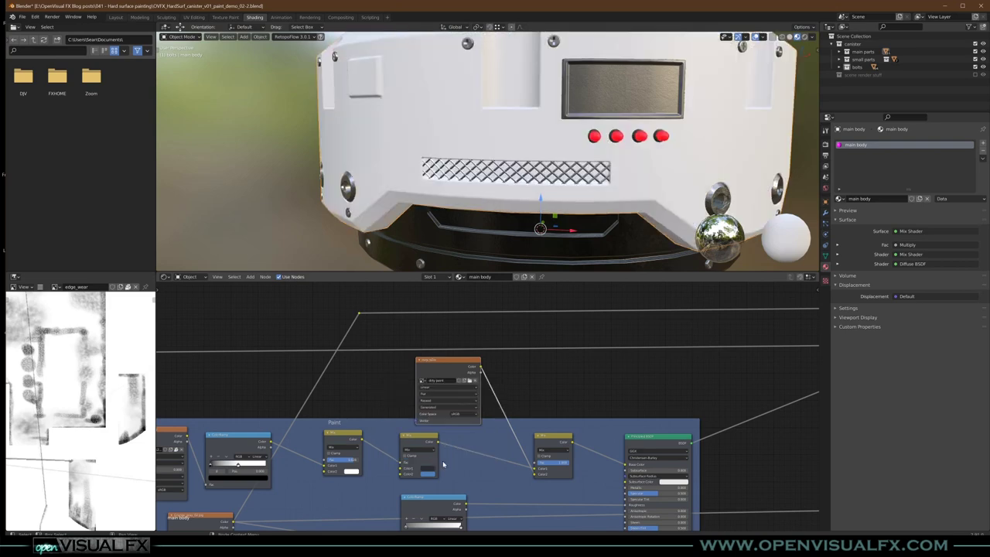
Step: Connect the dirty paint node's Alpha output to the Mix node's factor, then open that texture in the Texture Paint workspace
middle_click_drag(681, 134, 620, 178, "shift")
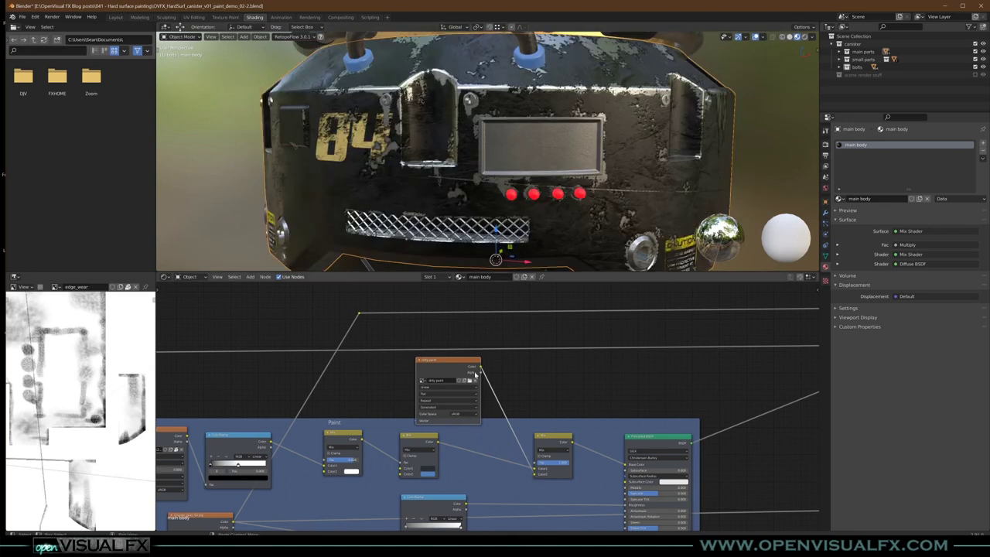
mouse_move(477, 377)
left_mouse_down()
mouse_move(465, 376)
mouse_move(514, 467)
mouse_move(535, 464)
left_mouse_up()
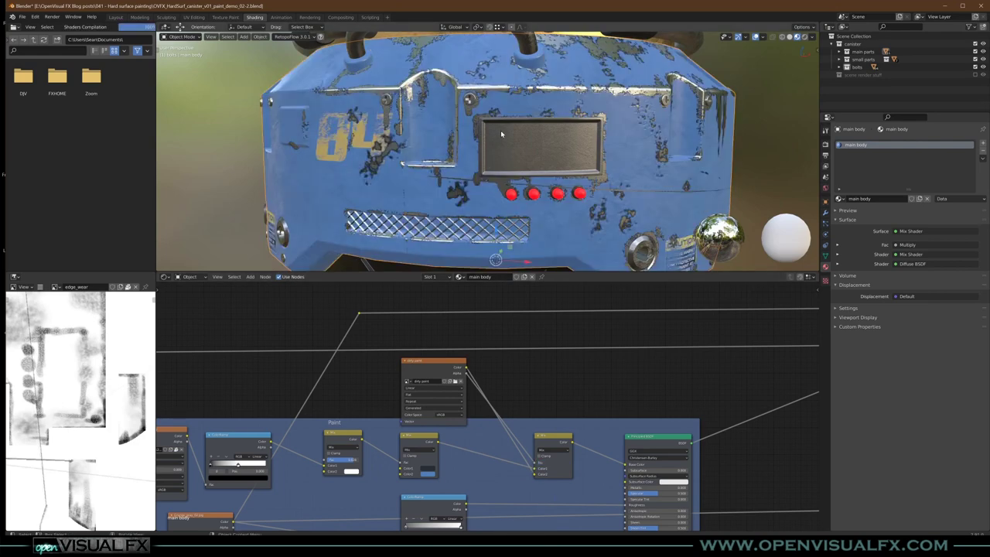
left_click(424, 374)
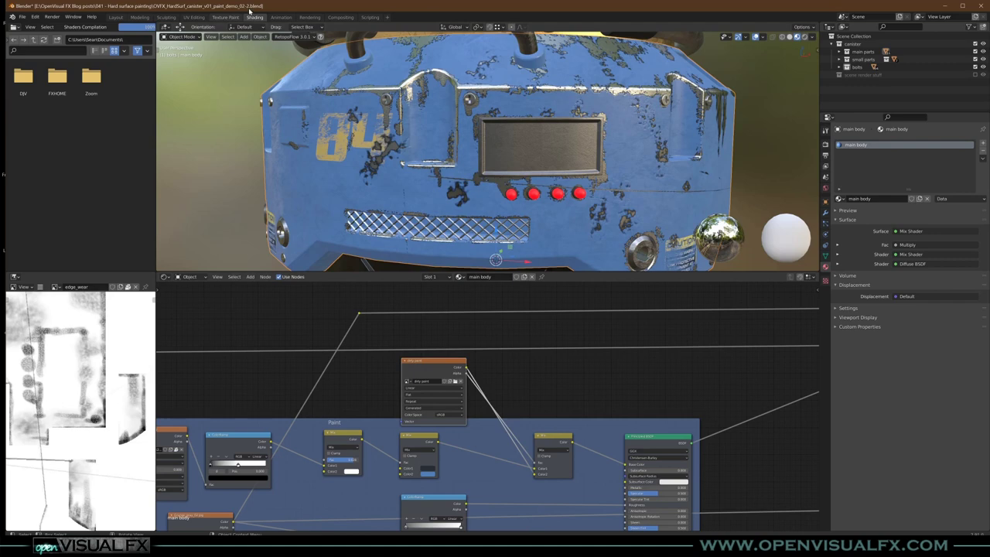
left_click(225, 17)
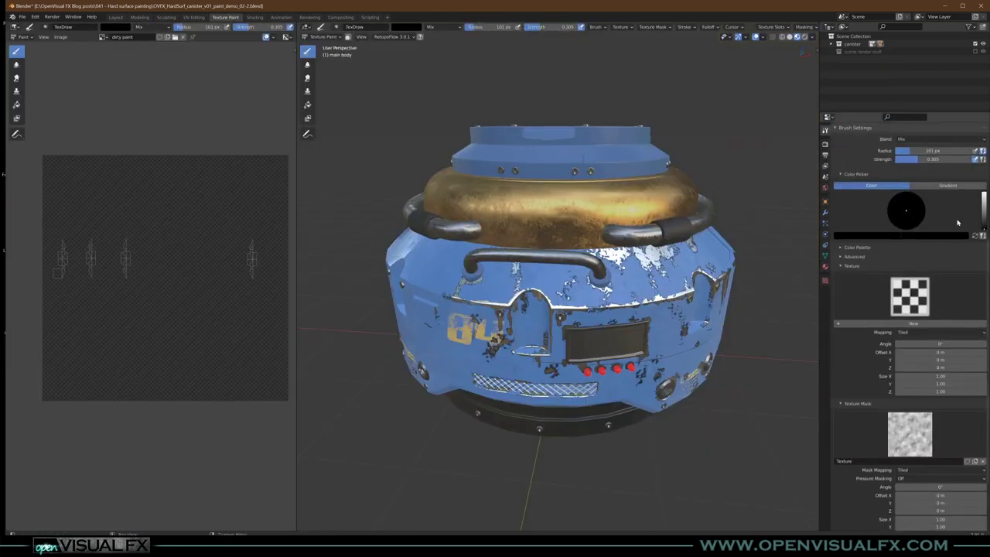
Step: Set the TexDraw brush's paint colour to a dark brown
left_click_drag(988, 209, 987, 147)
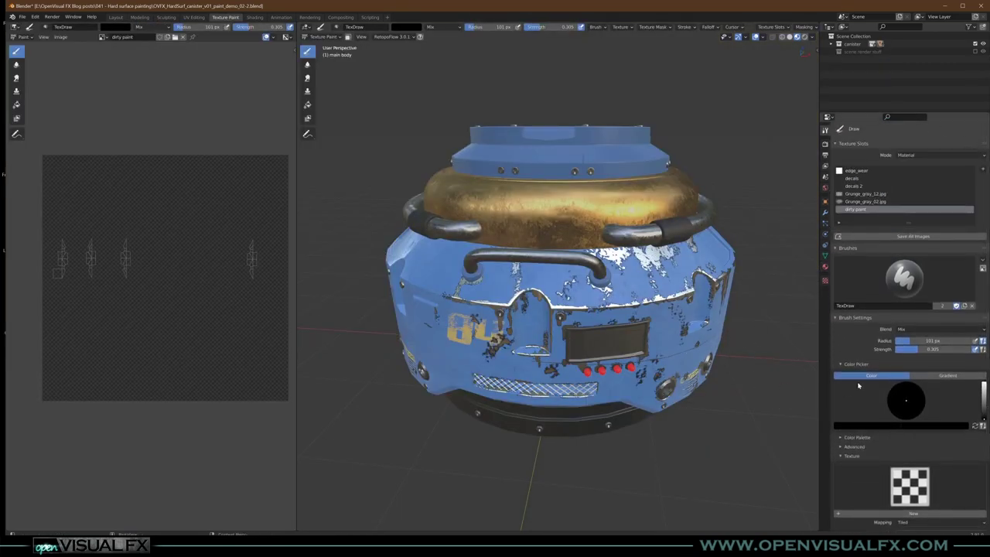
middle_click_drag(904, 432, 900, 393)
scroll(900, 393, "down", 4)
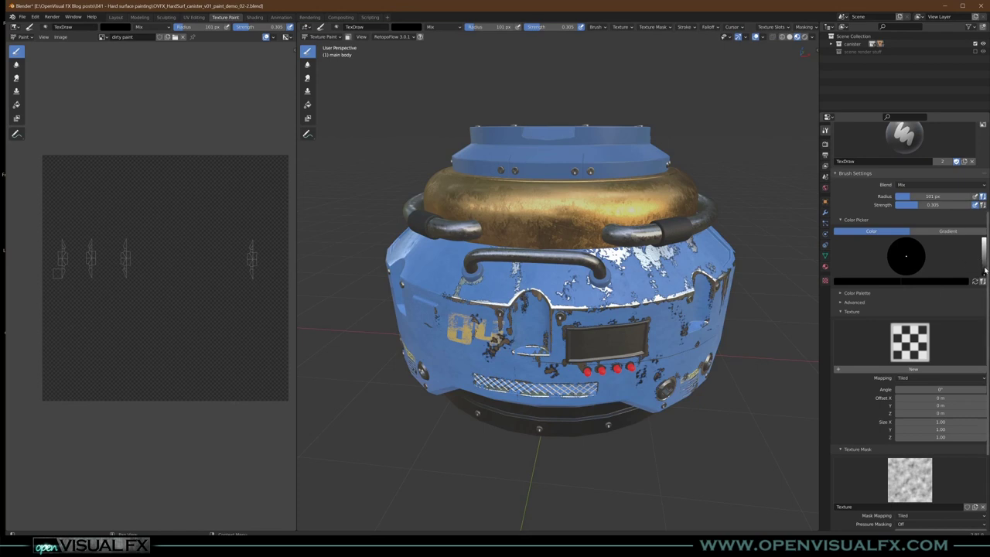
left_click_drag(900, 263, 898, 267)
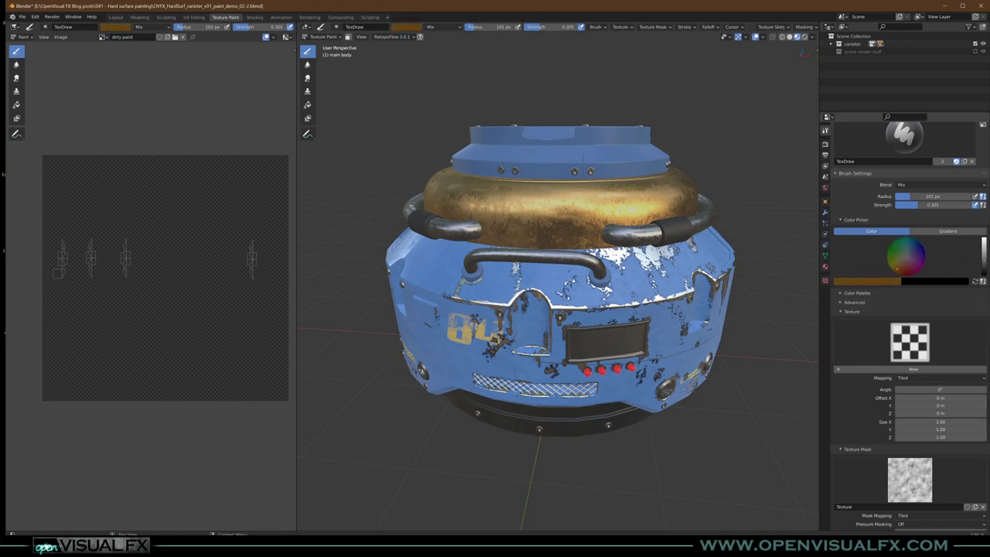
left_click_drag(984, 260, 984, 265)
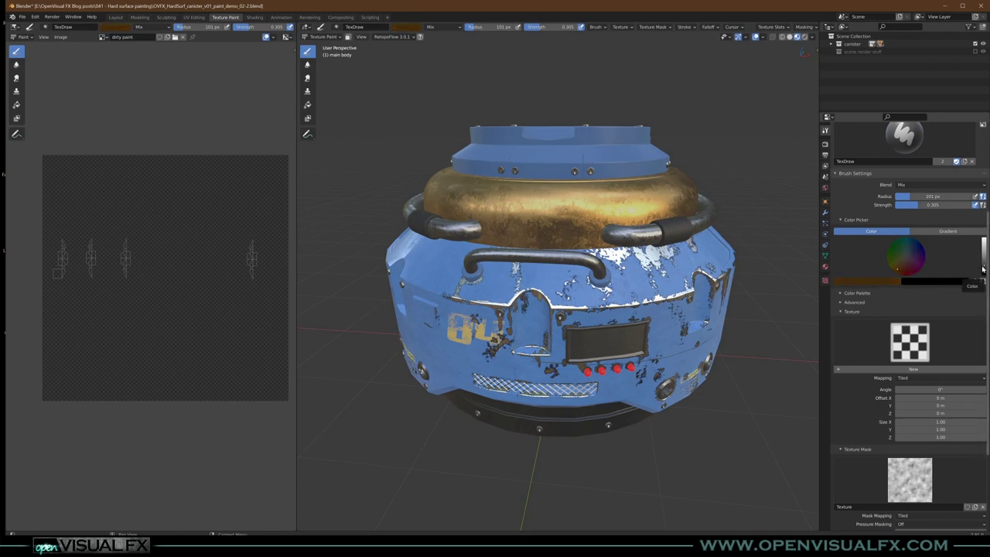
Step: Brush brown dirt onto the body's sloped top surface between the front handle and the gold ring
middle_click_drag(572, 249, 569, 307)
scroll(569, 307, "up", 3)
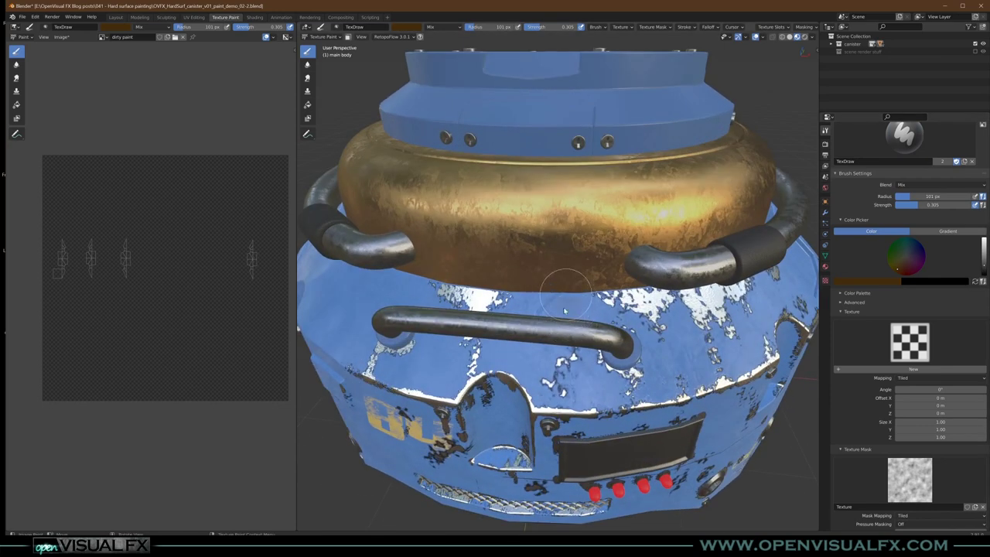
left_click_drag(571, 298, 557, 321)
middle_click_drag(571, 352, 573, 300)
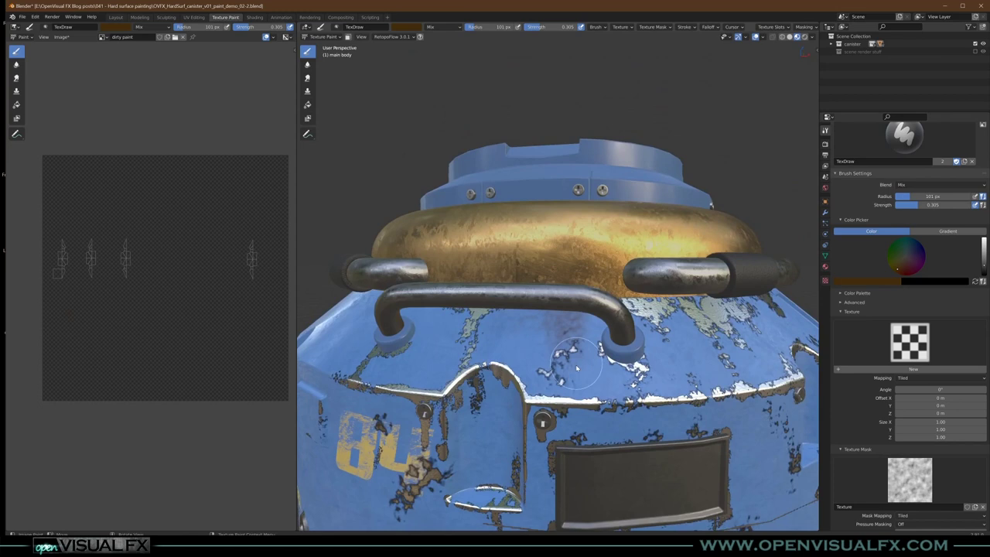
Step: Set the brush strength to 0.657 and radius to 56 px, and paint dirt around the display screen and red buttons
middle_click_drag(568, 444, 565, 385, "shift")
key("shift+f")
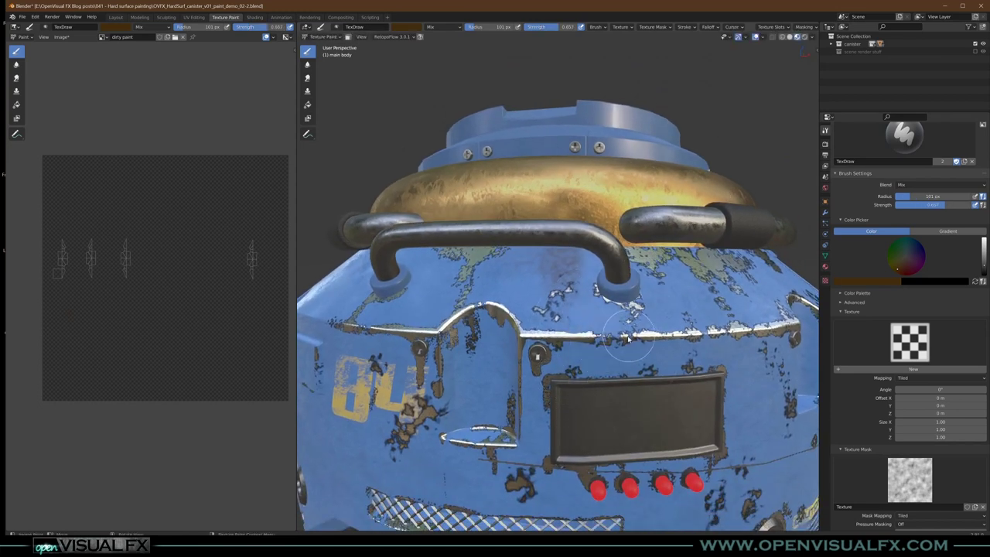
left_click(565, 348)
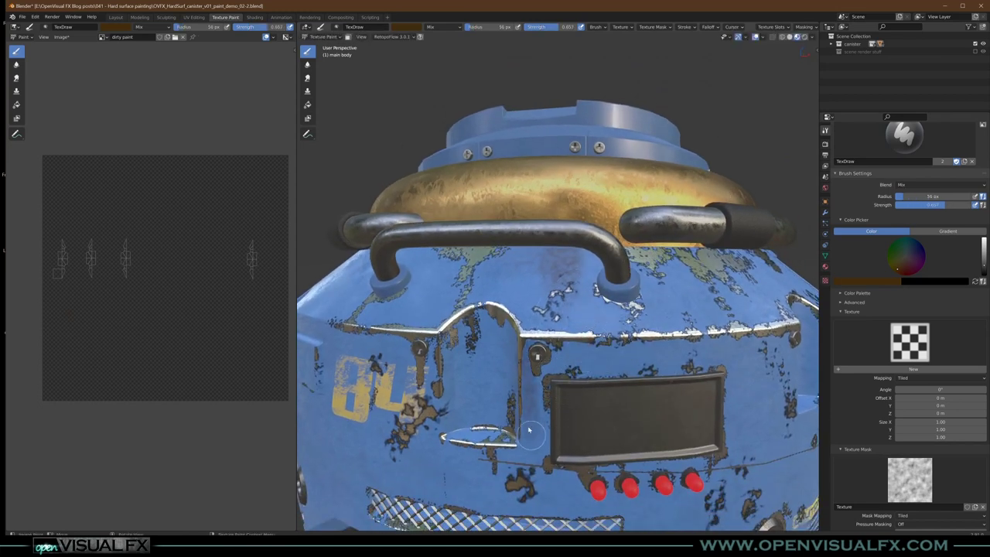
middle_click_drag(562, 463, 547, 393)
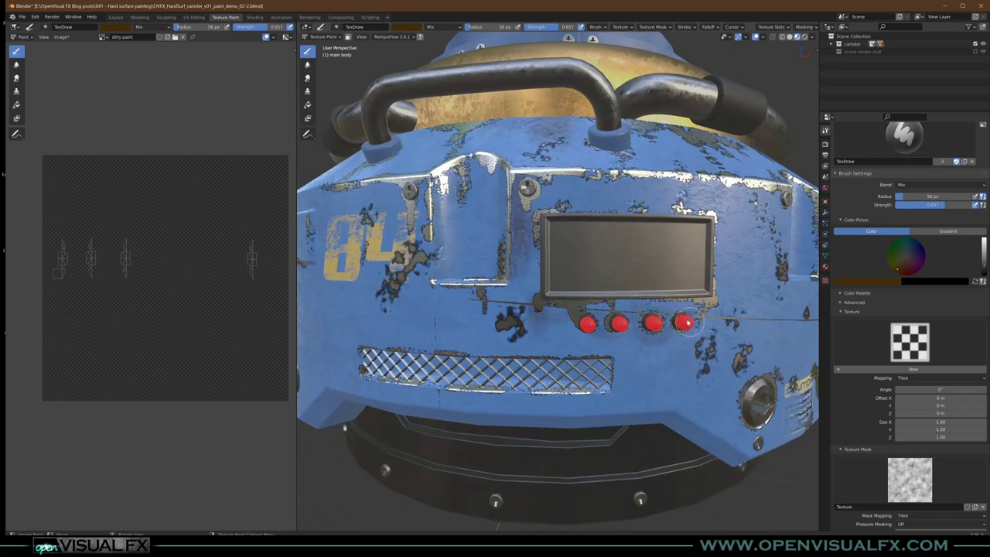
middle_click_drag(696, 350, 581, 274)
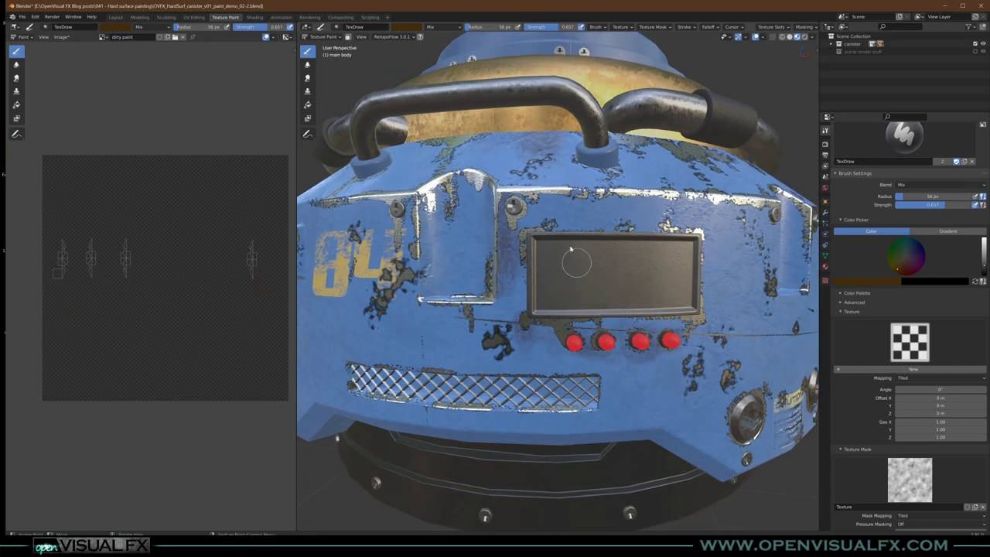
middle_click_drag(605, 172, 609, 163)
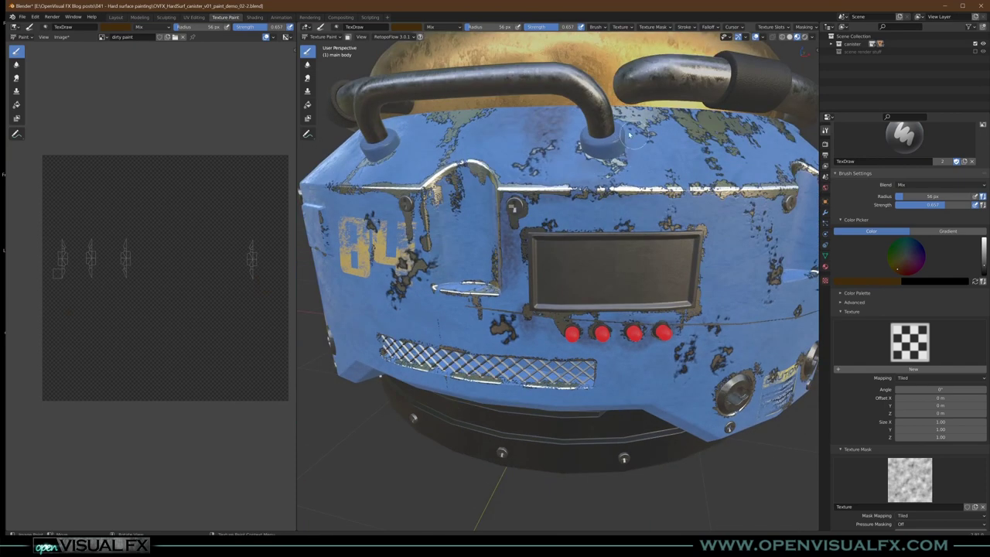
Step: Paint dirt along the screen frame's side edge and around the large round bolt beside the caution decal
middle_click_drag(657, 267, 590, 271)
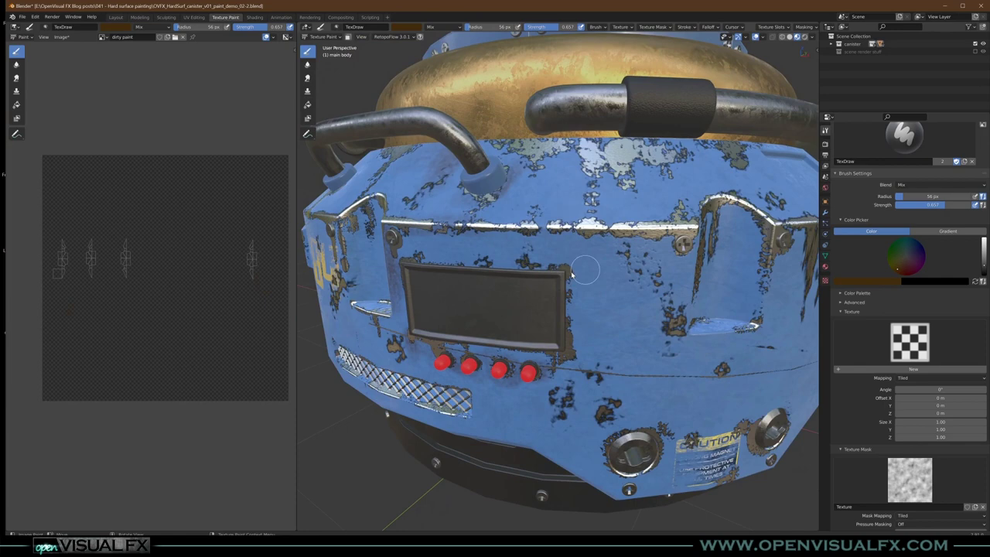
mouse_move(576, 274)
left_mouse_down()
mouse_move(560, 272)
mouse_move(566, 284)
left_mouse_up()
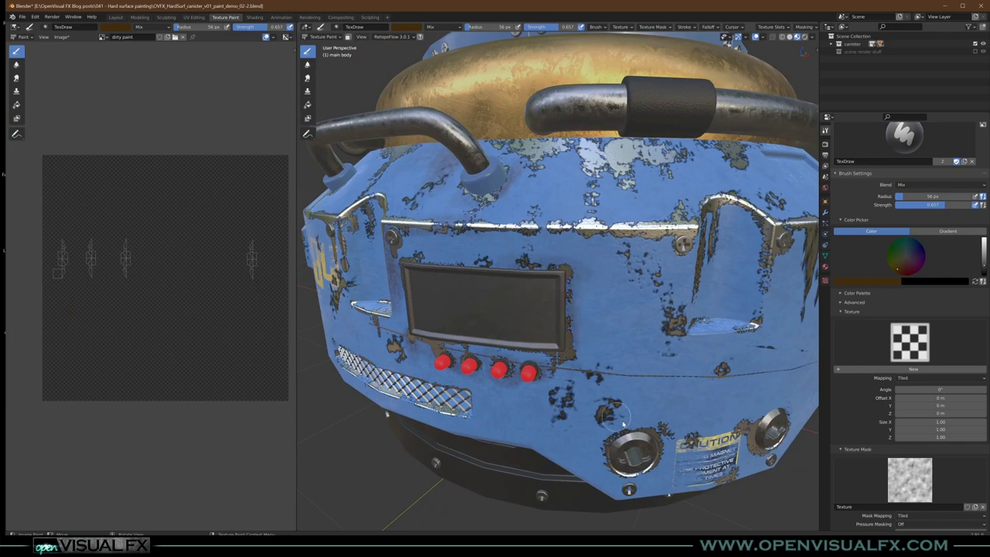
mouse_move(610, 442)
left_mouse_down()
mouse_move(627, 423)
mouse_move(667, 471)
mouse_move(656, 443)
left_mouse_up()
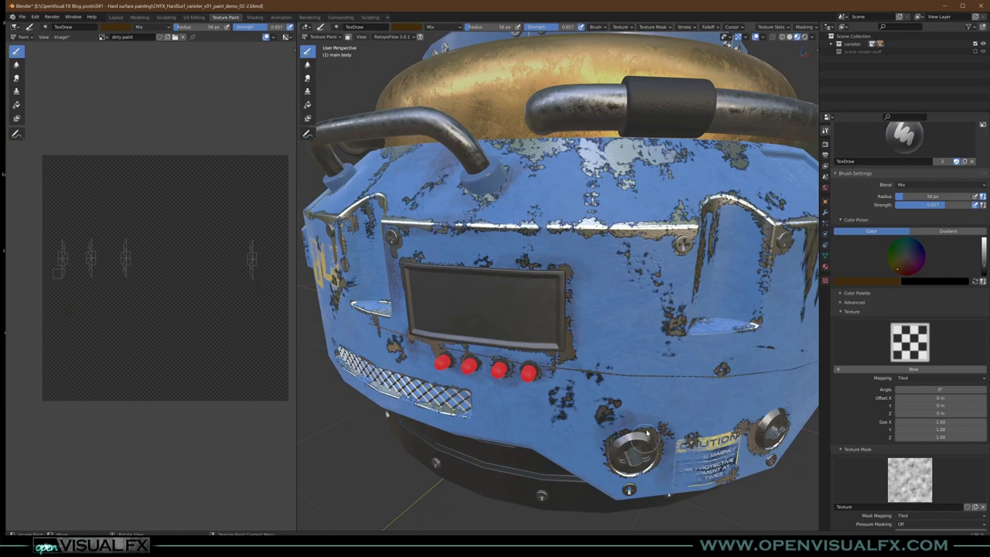
mouse_move(537, 379)
middle_mouse_down()
mouse_move(517, 371)
mouse_move(603, 362)
middle_mouse_up()
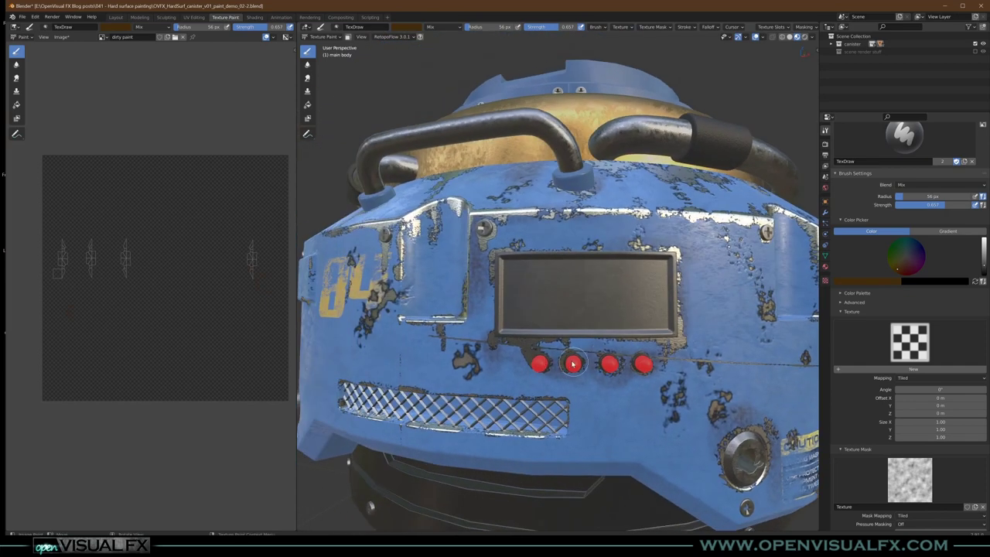
Step: Raise the brush strength to 1.000 and paint dirt into the front grille's mesh on the half below the buttons
middle_click_drag(455, 396, 507, 410)
key("shift+f")
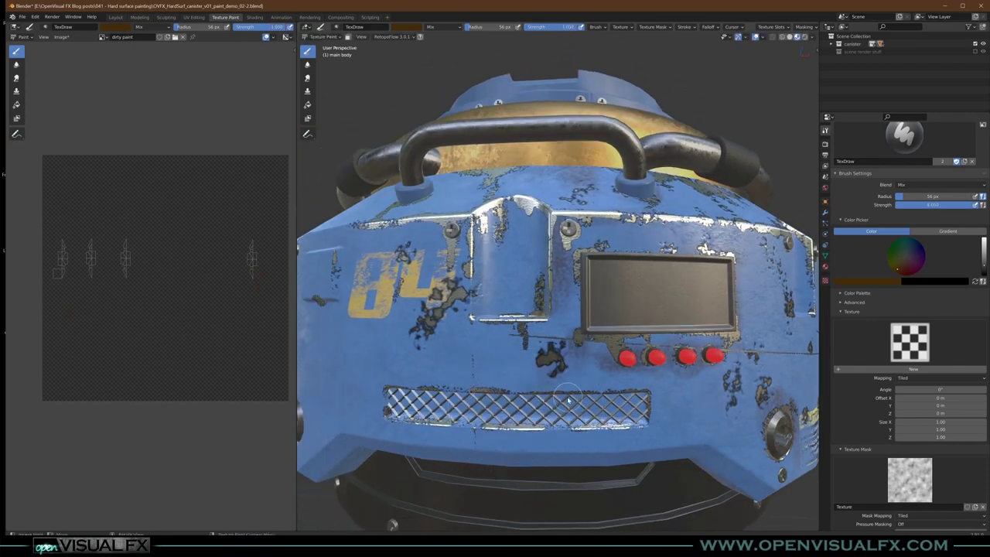
scroll(532, 411, "up", 2)
middle_click_drag(533, 422, 534, 408)
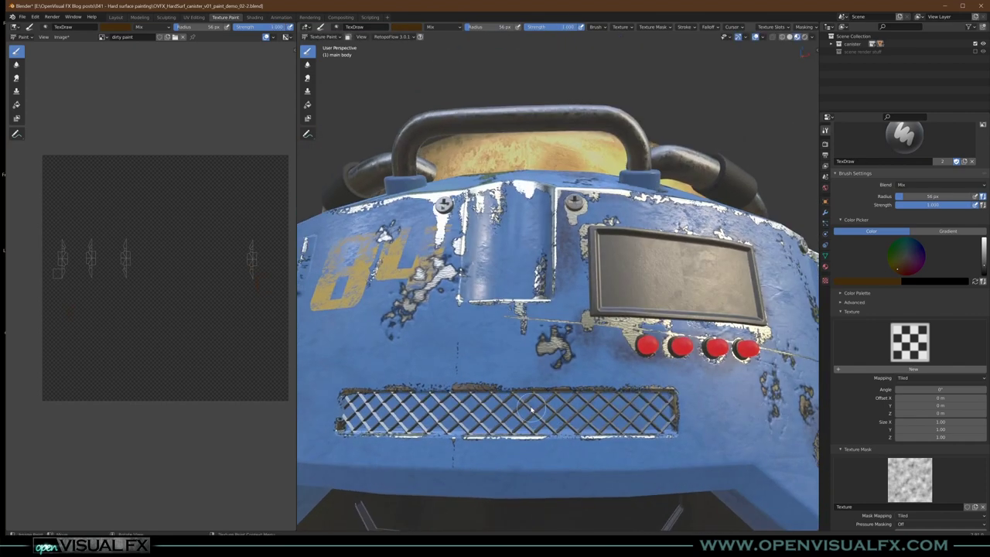
middle_click_drag(639, 412, 654, 430)
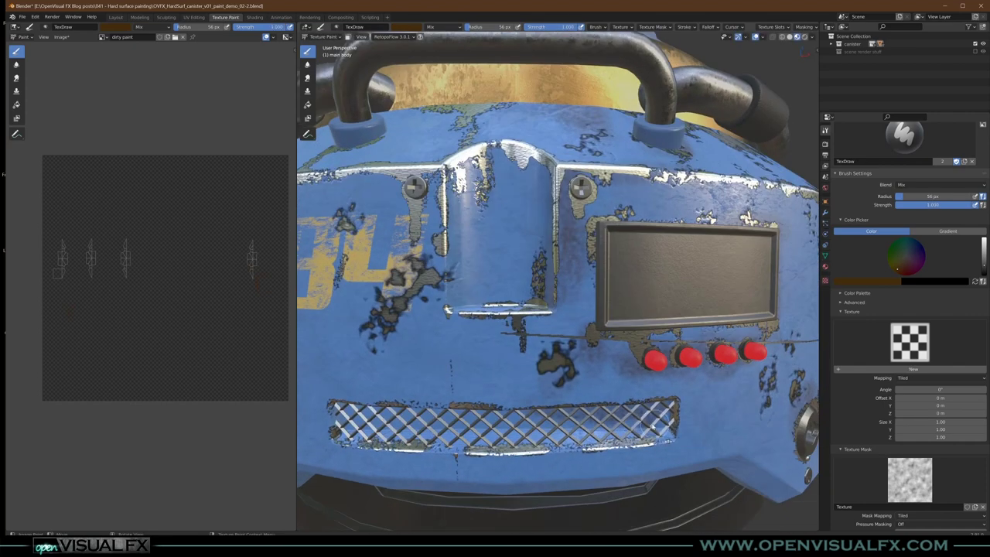
mouse_move(571, 437)
left_mouse_down()
mouse_move(433, 434)
mouse_move(665, 443)
left_mouse_up()
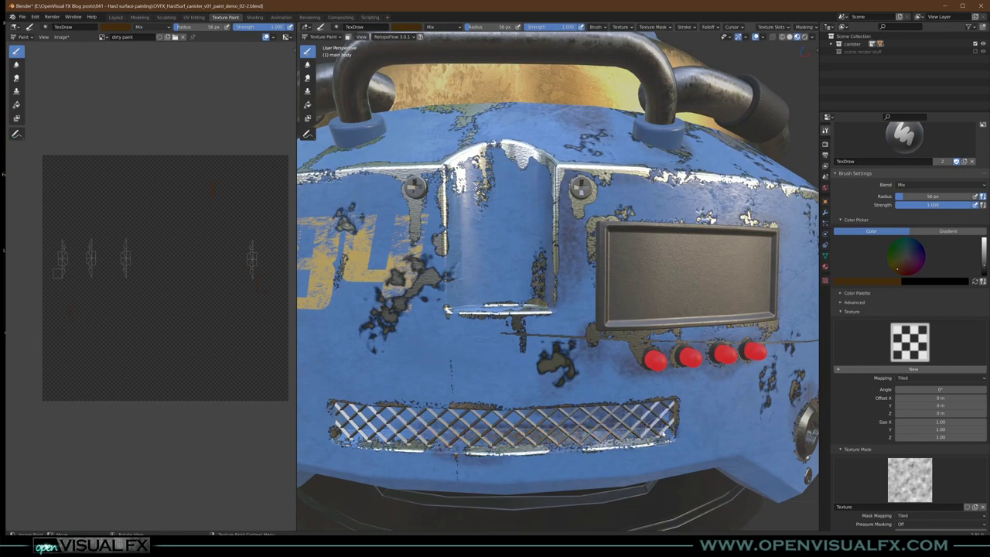
Step: Continue the brown dirt across the rest of the front grille's mesh, towards the end below the 84 decal
middle_click_drag(604, 433, 633, 433)
mouse_move(505, 435)
middle_mouse_down()
mouse_move(542, 417)
mouse_move(548, 435)
middle_mouse_up()
middle_click_drag(495, 434, 555, 326, "shift")
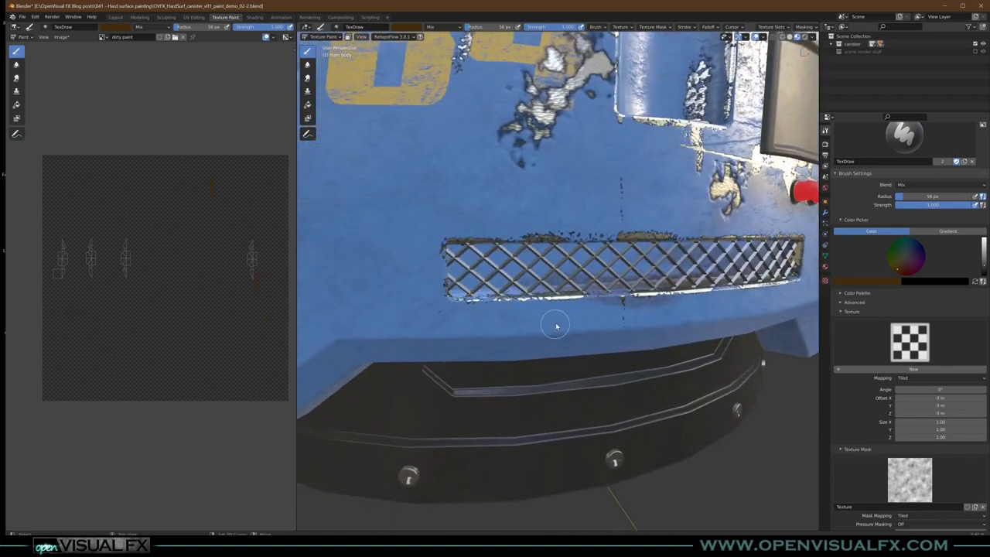
middle_click_drag(579, 226, 552, 334, "shift")
mouse_move(550, 399)
left_mouse_down()
mouse_move(489, 407)
mouse_move(513, 399)
left_mouse_up()
mouse_move(510, 393)
middle_mouse_down()
mouse_move(499, 411)
mouse_move(523, 395)
middle_mouse_up()
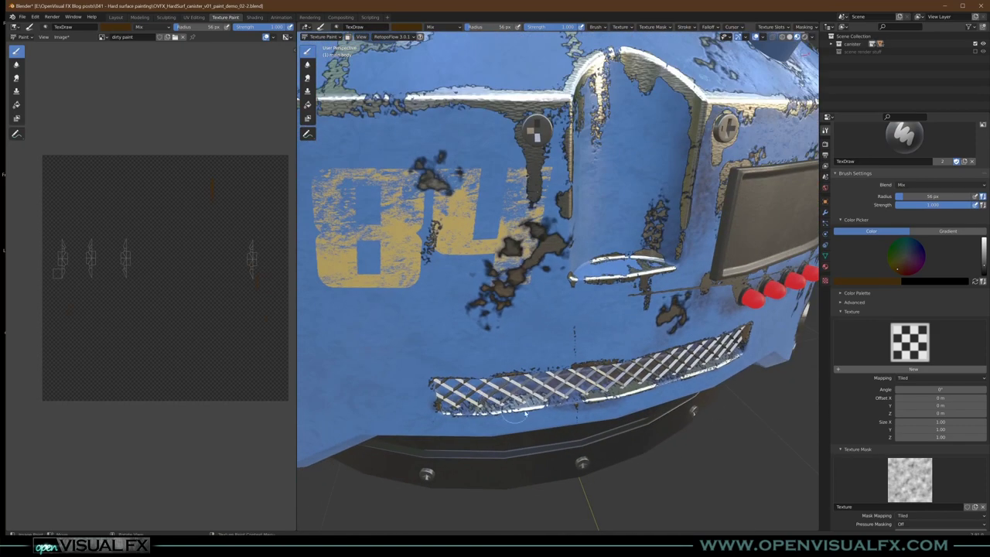
Step: Paint dirt along the grille's upper edge and a vertical streak above it up to the arched recess
middle_click_drag(433, 396, 501, 353)
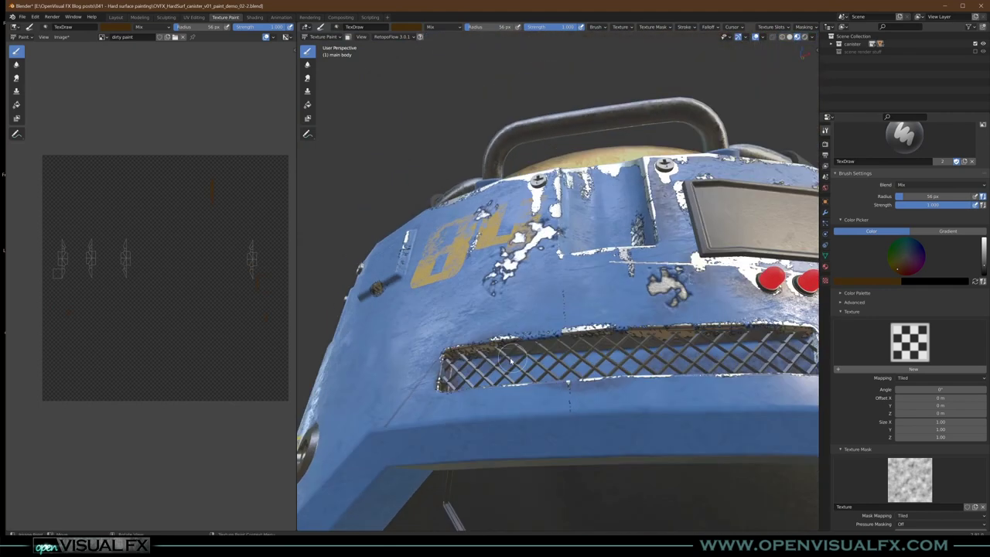
left_click_drag(530, 341, 609, 327)
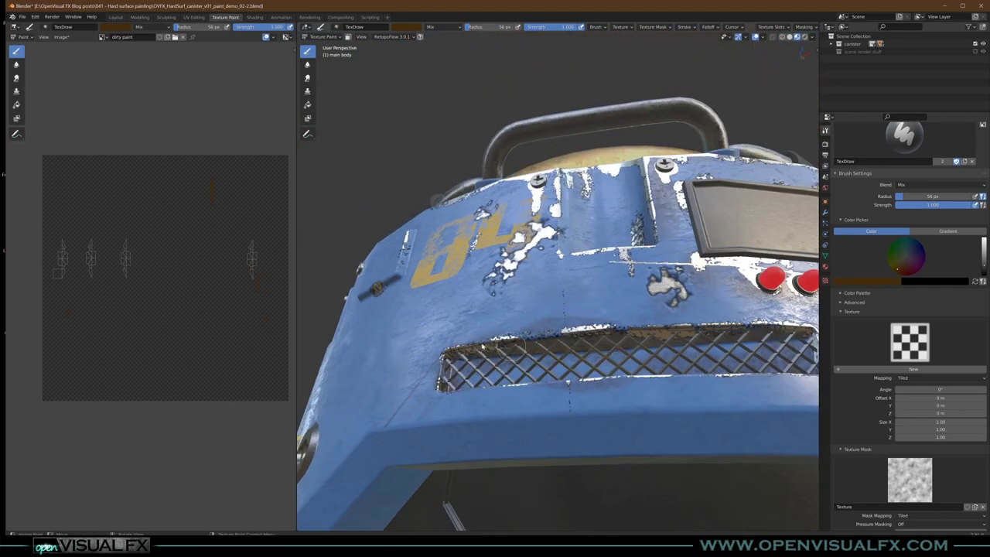
middle_click_drag(597, 337, 578, 381)
left_click_drag(558, 326, 555, 302)
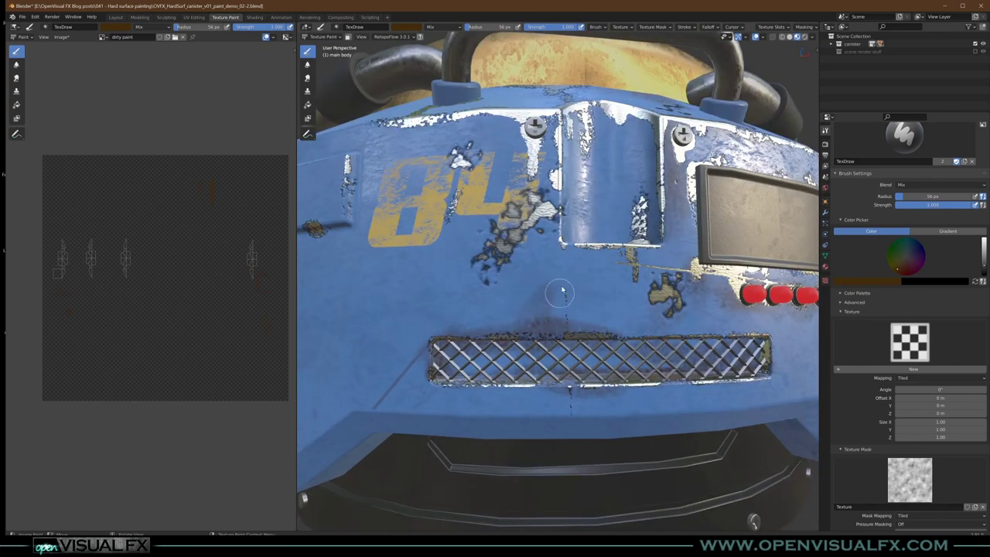
left_click_drag(557, 232, 551, 275)
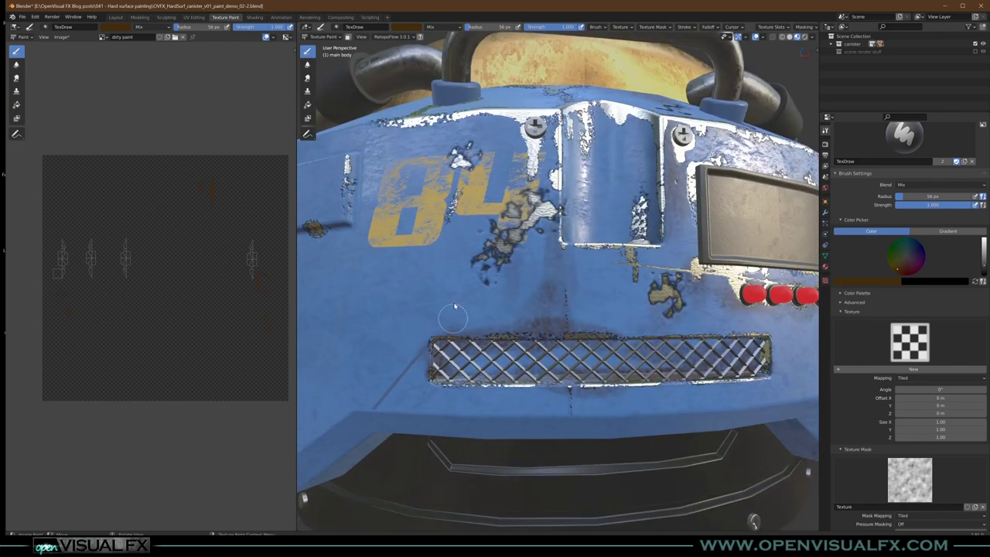
Step: Paint dirt in and around the second arched recess above the caution decal, beside the display screen
scroll(488, 229, "down", 5)
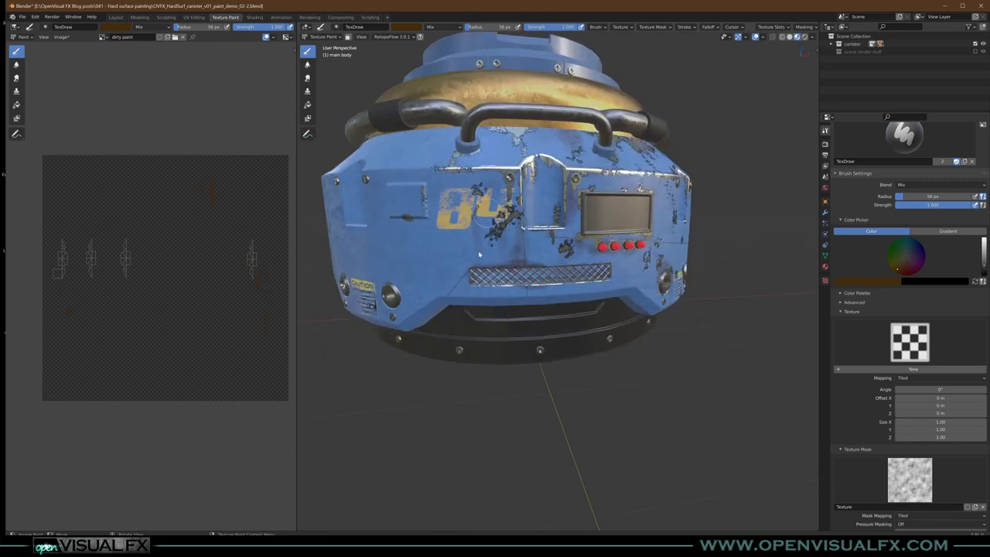
mouse_move(487, 155)
middle_mouse_down()
mouse_move(478, 194)
mouse_move(604, 200)
mouse_move(657, 224)
middle_mouse_up()
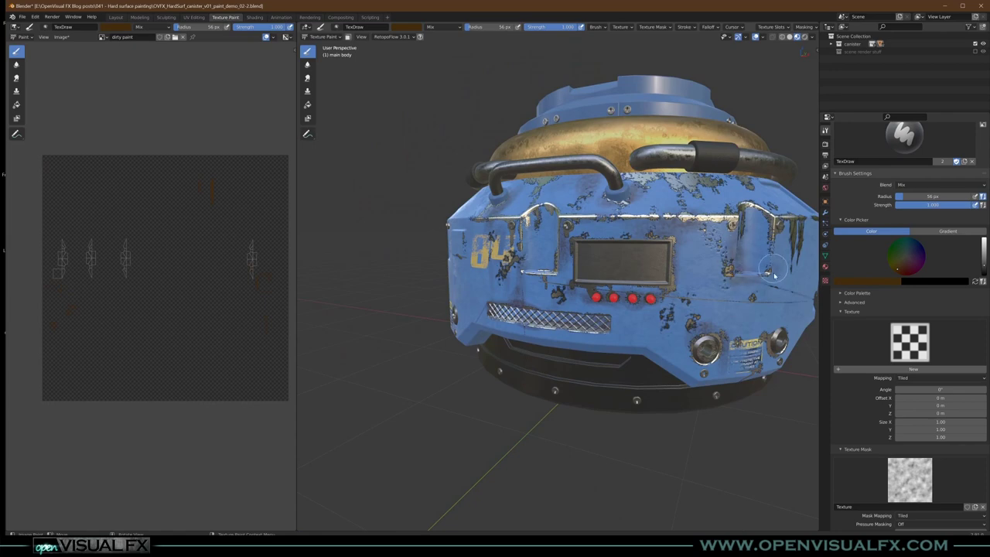
middle_click_drag(743, 266, 660, 282)
scroll(628, 351, "up", 6)
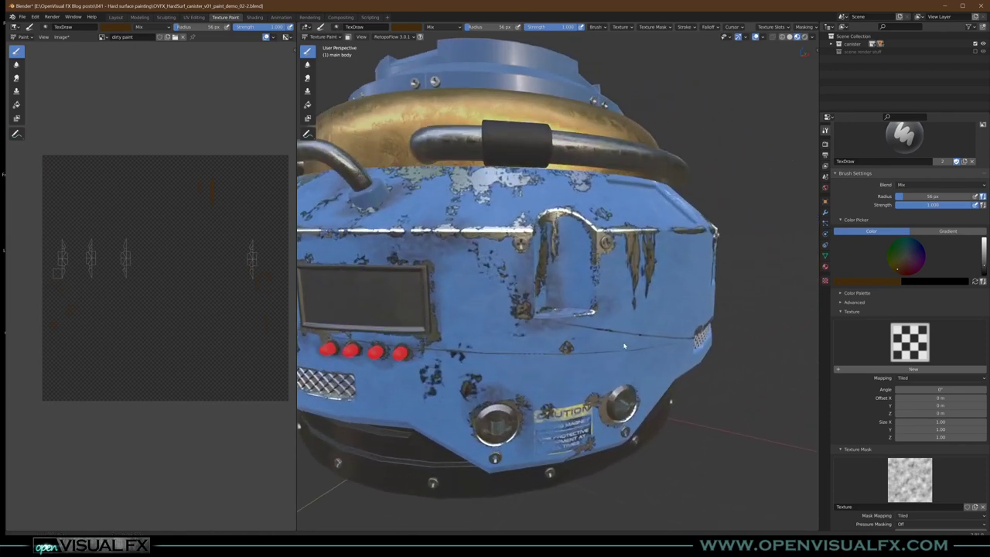
middle_click_drag(568, 259, 515, 245)
scroll(553, 243, "down", 4)
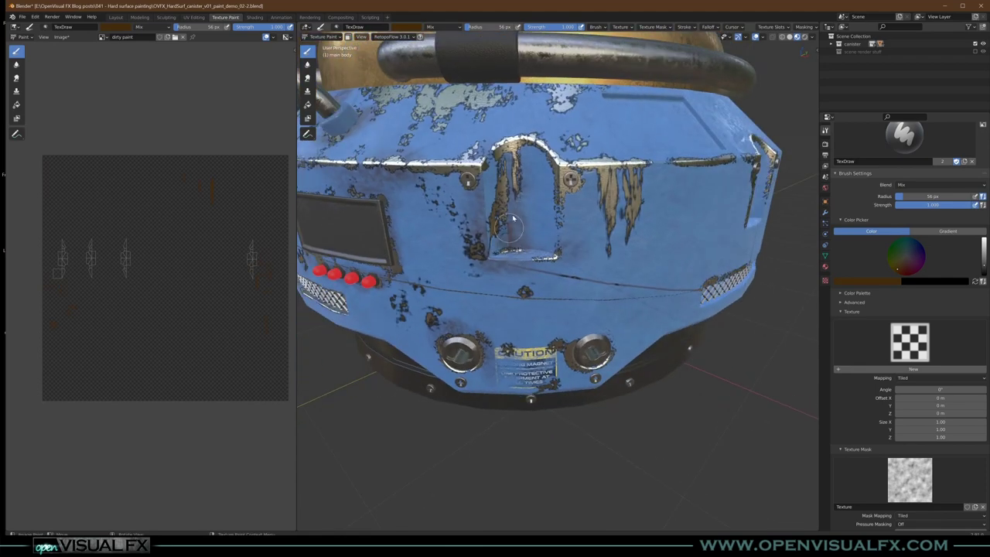
scroll(516, 250, "up", 2)
Step: Brush dirt onto the chipped top surface beneath the padded side handle
middle_click_drag(516, 250, 557, 252)
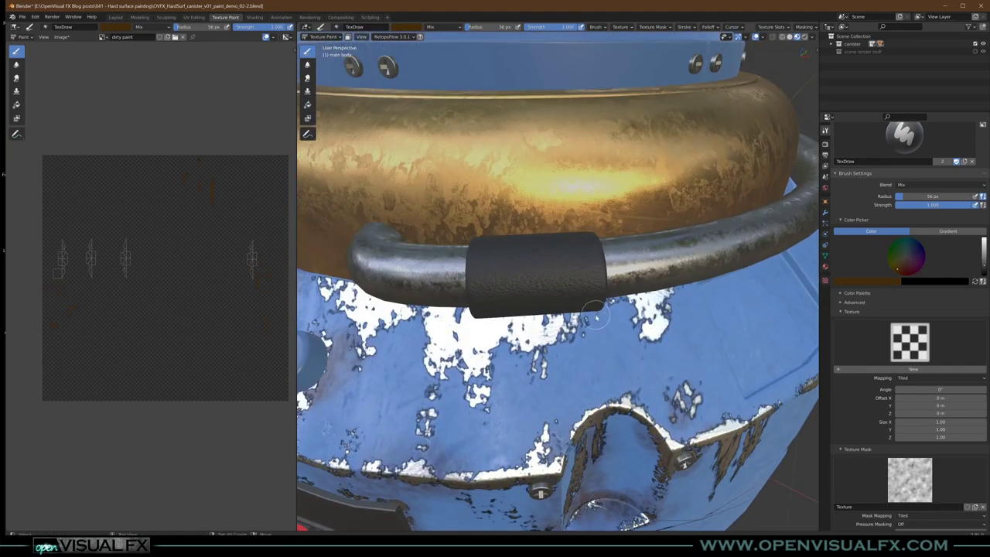
mouse_move(599, 313)
middle_mouse_down()
mouse_move(589, 317)
mouse_move(591, 294)
middle_mouse_up()
scroll(413, 297, "down", 1)
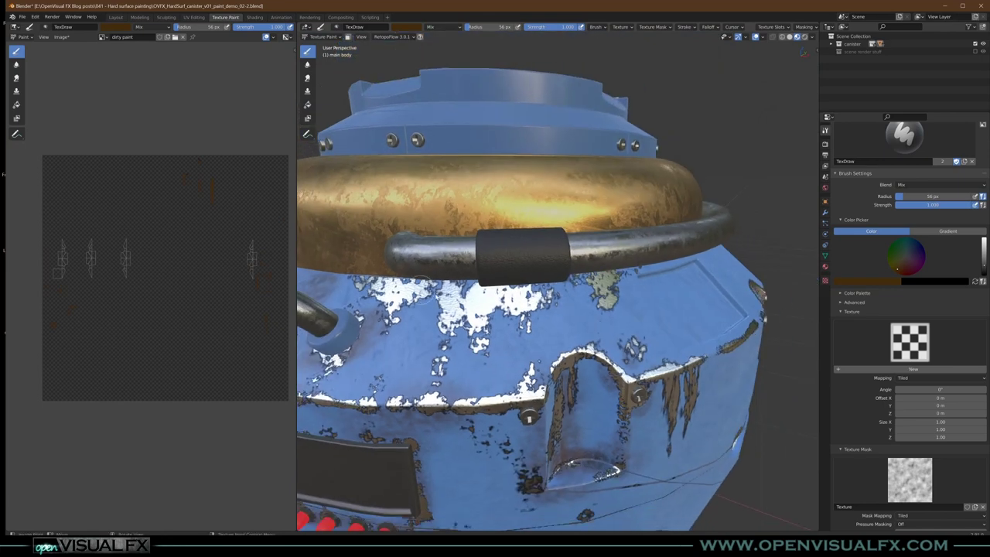
Step: Paint dirt on the body's top surface around both feet of the front handle
middle_click_drag(445, 383, 541, 294)
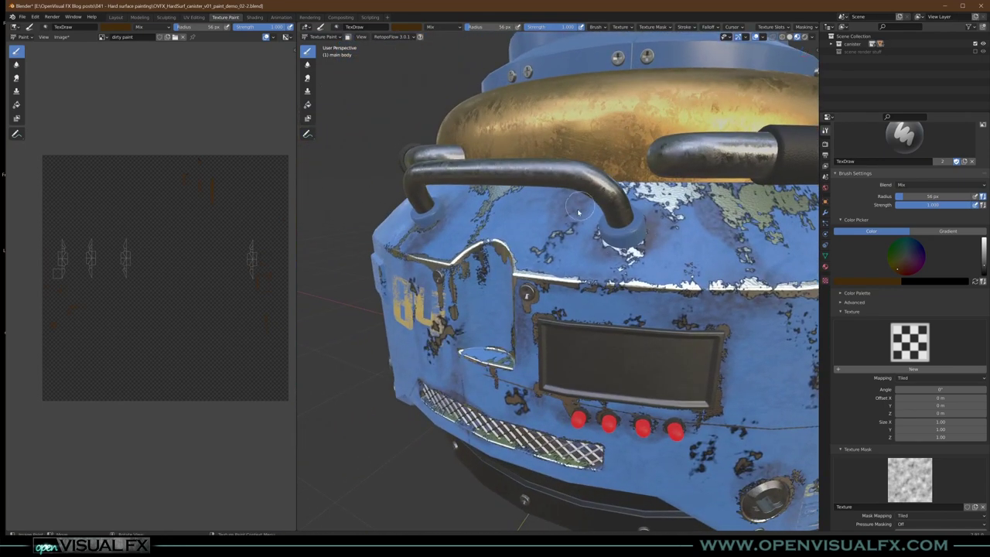
middle_click_drag(541, 222, 573, 213)
middle_click_drag(521, 197, 532, 186)
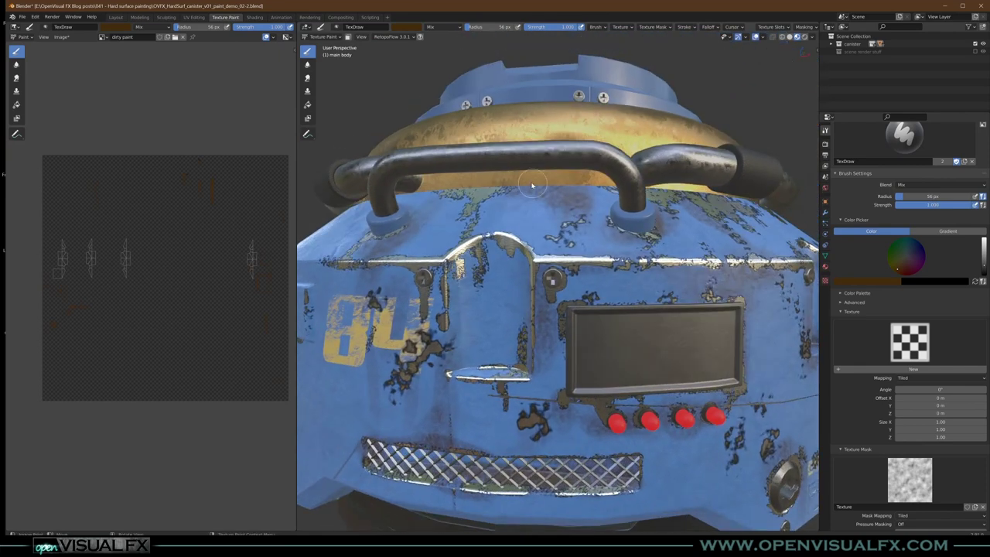
mouse_move(406, 201)
middle_mouse_down()
mouse_move(449, 225)
mouse_move(419, 223)
middle_mouse_up()
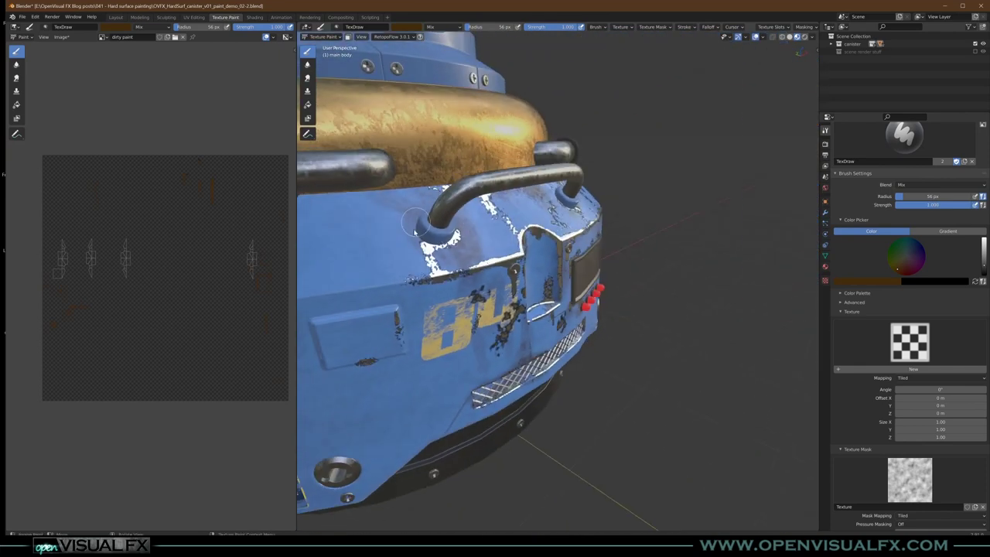
middle_click_drag(475, 285, 482, 301)
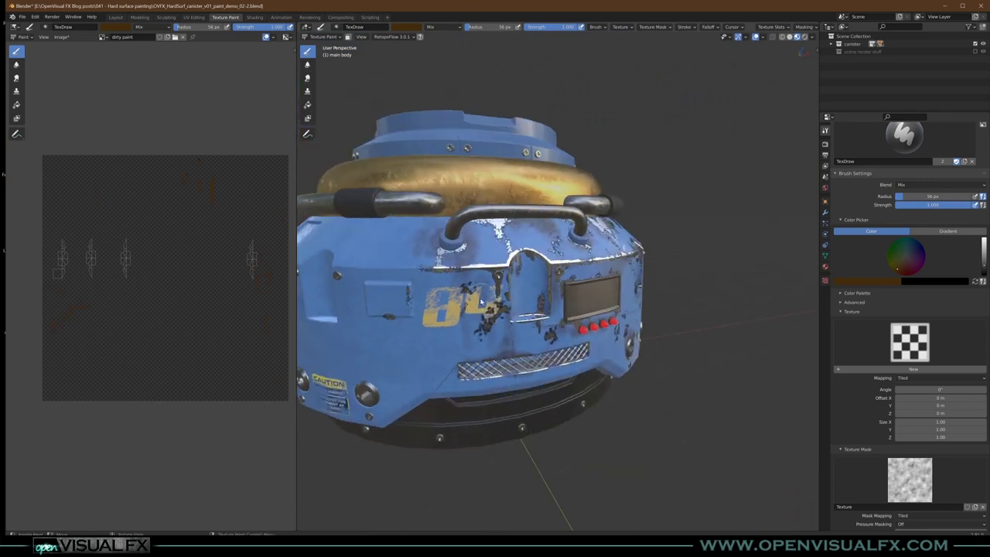
Step: Paint dirt around the edges of the raised rectangular panel beside the yellow 84 decal
scroll(402, 313, "up", 2)
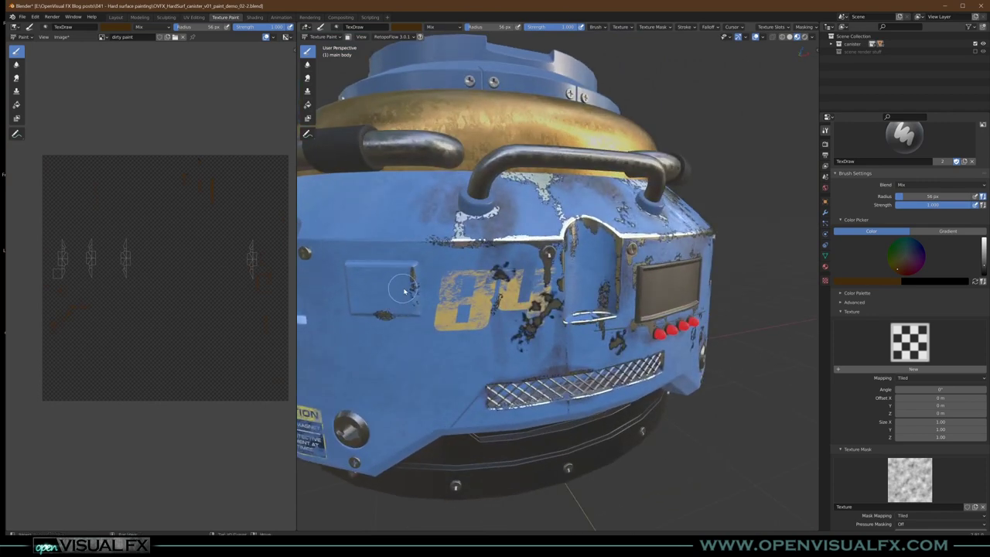
middle_click_drag(425, 292, 499, 317, "shift")
scroll(501, 319, "up", 2)
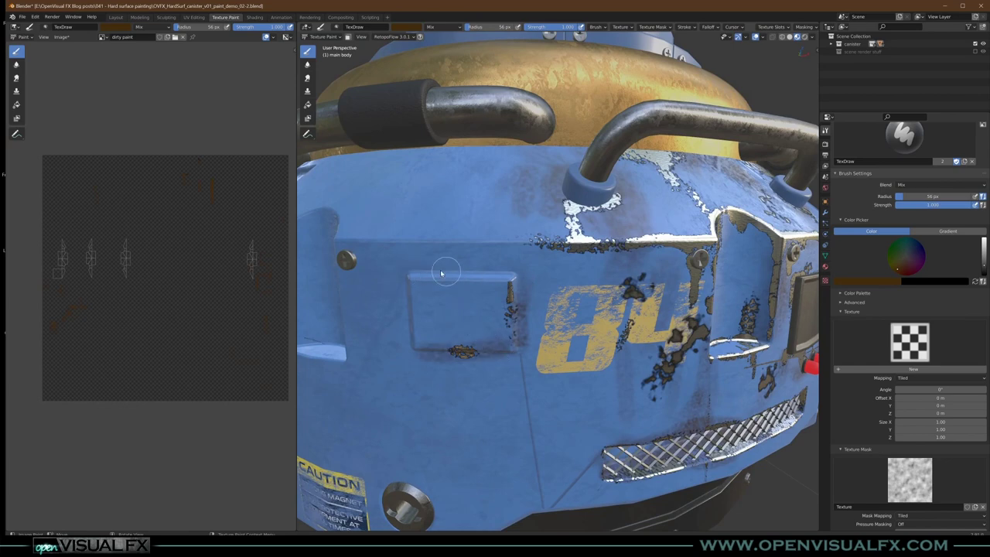
middle_click_drag(404, 278, 416, 276)
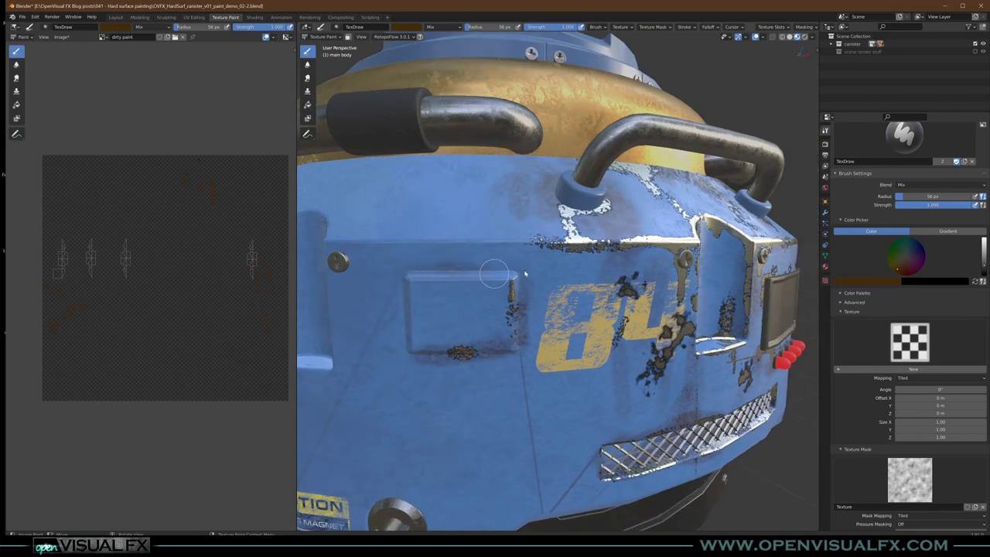
left_click_drag(511, 270, 521, 269)
middle_click_drag(451, 317, 464, 315)
mouse_move(410, 307)
left_mouse_down()
mouse_move(398, 284)
mouse_move(389, 310)
mouse_move(392, 294)
left_mouse_up()
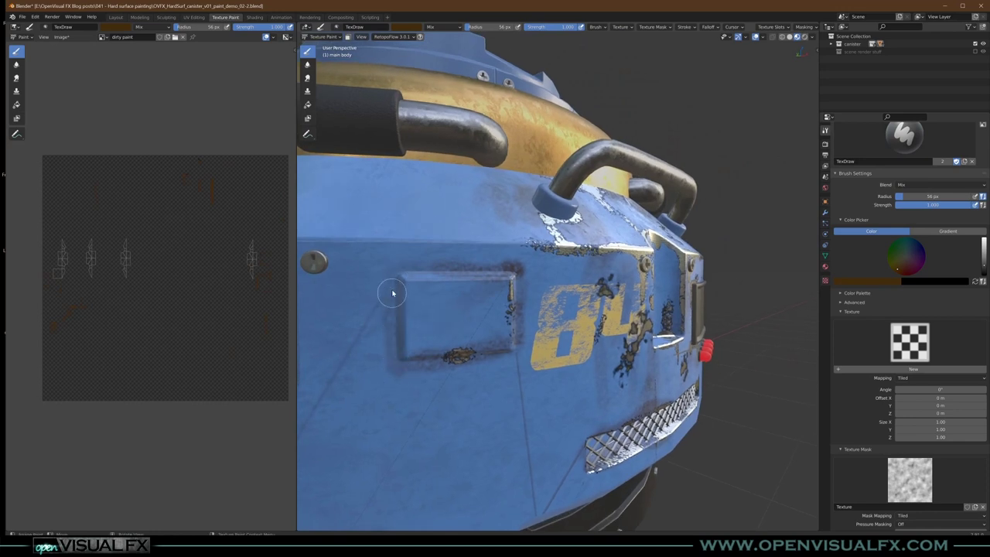
Step: Set the brush strength to 0.317 and add fainter dirt around the outer side and lower corner of the raised panel
key("shift+f")
left_click(438, 352)
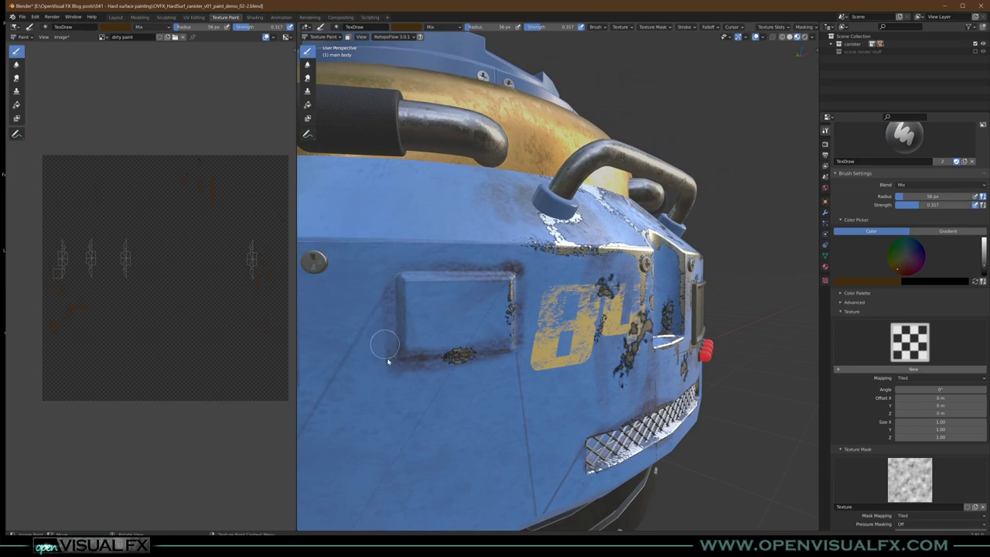
middle_click_drag(392, 296, 399, 278)
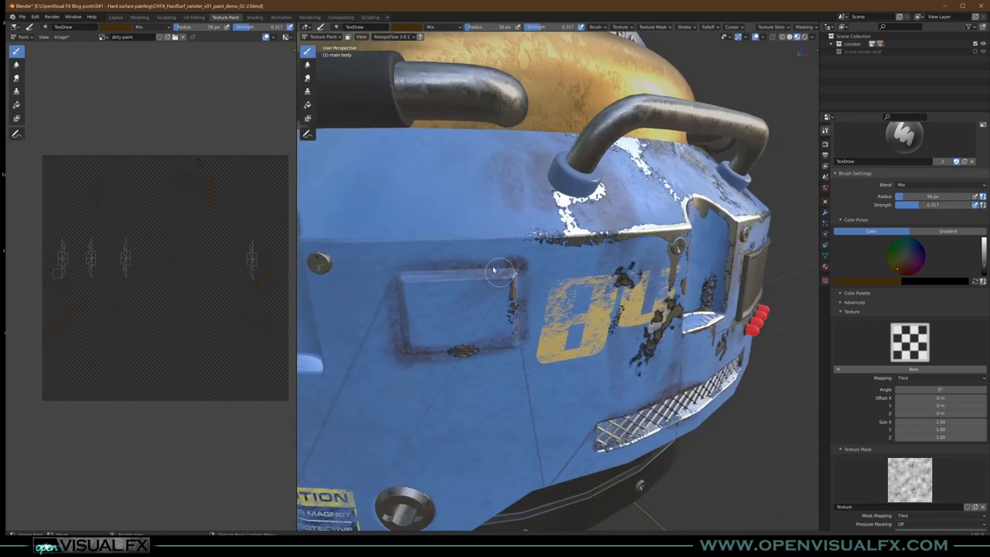
middle_click_drag(513, 300, 572, 337)
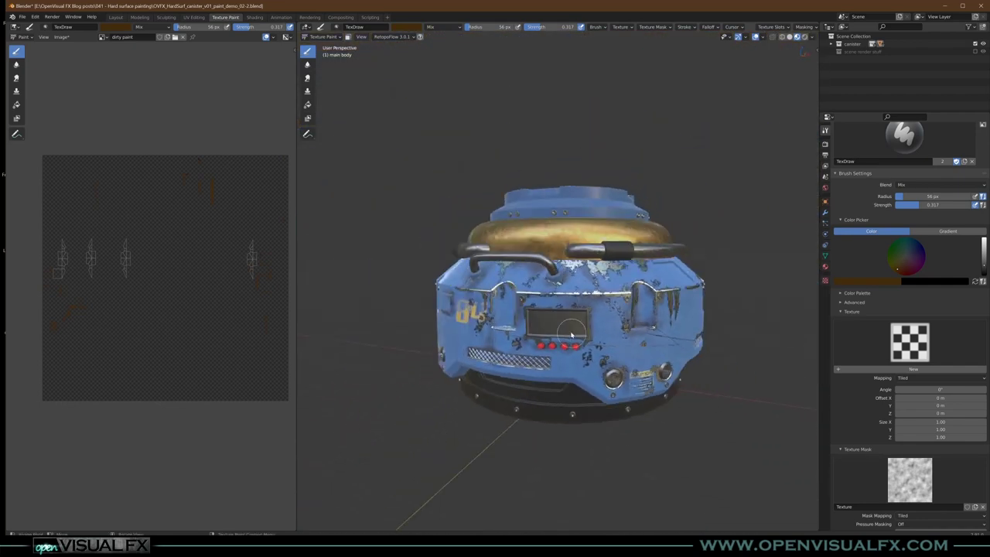
Step: Set the brush strength to 0.438 and paint dirt along the body's lower front edge and angled corners above the black base
middle_click_drag(526, 397, 536, 339)
key("shift+f")
left_click(500, 350)
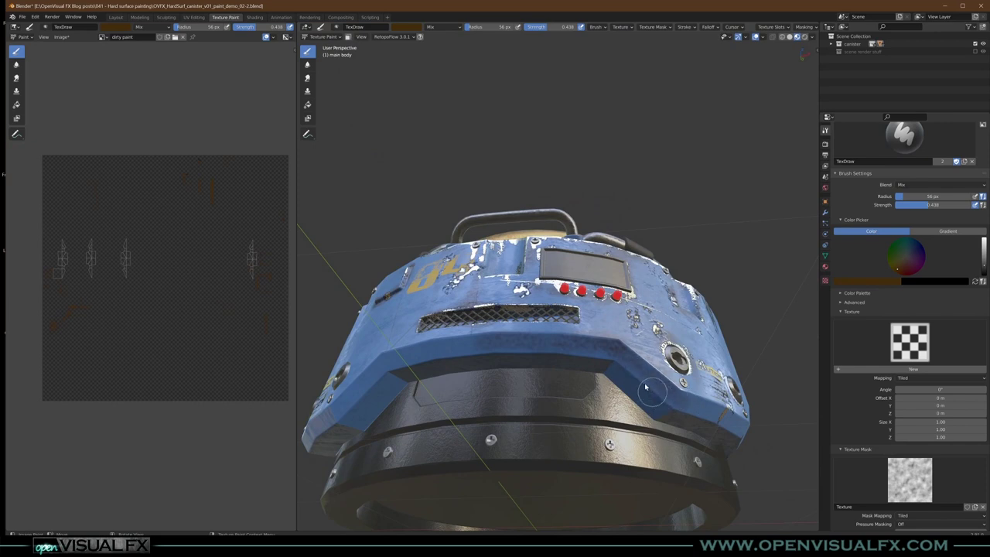
middle_click_drag(358, 378, 371, 371)
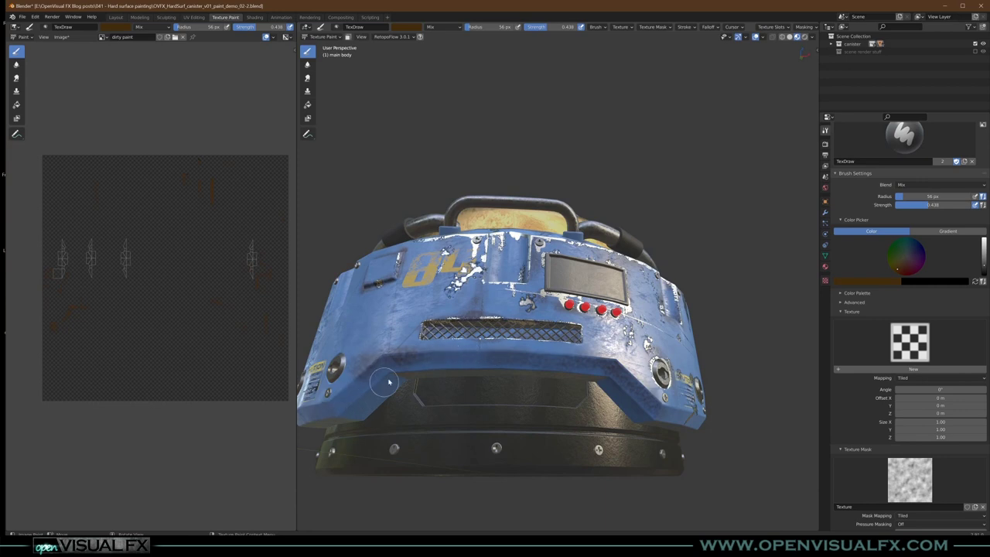
middle_click_drag(390, 386, 397, 386)
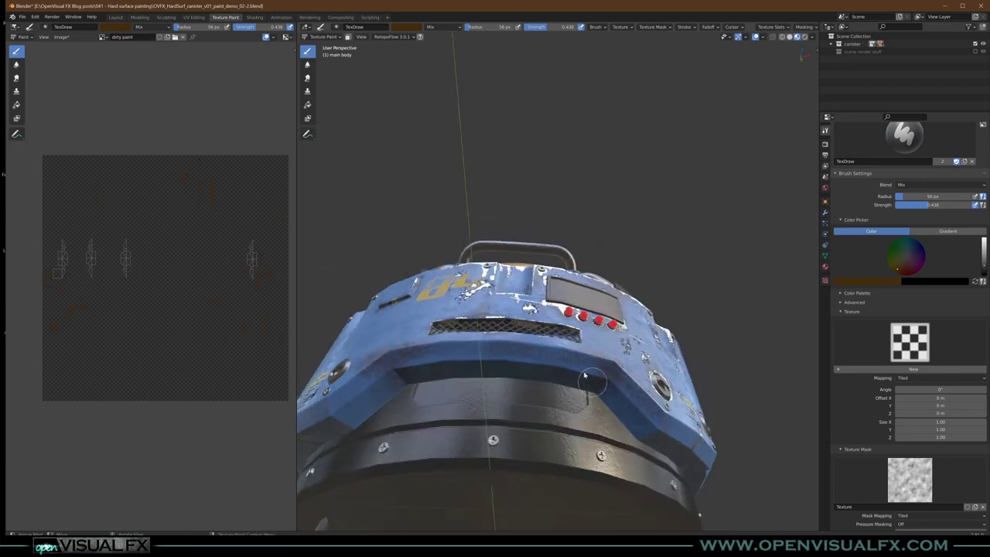
middle_click_drag(605, 389, 610, 378)
mouse_move(670, 410)
middle_mouse_down()
mouse_move(576, 316)
mouse_move(570, 341)
mouse_move(429, 356)
mouse_move(438, 343)
middle_mouse_up()
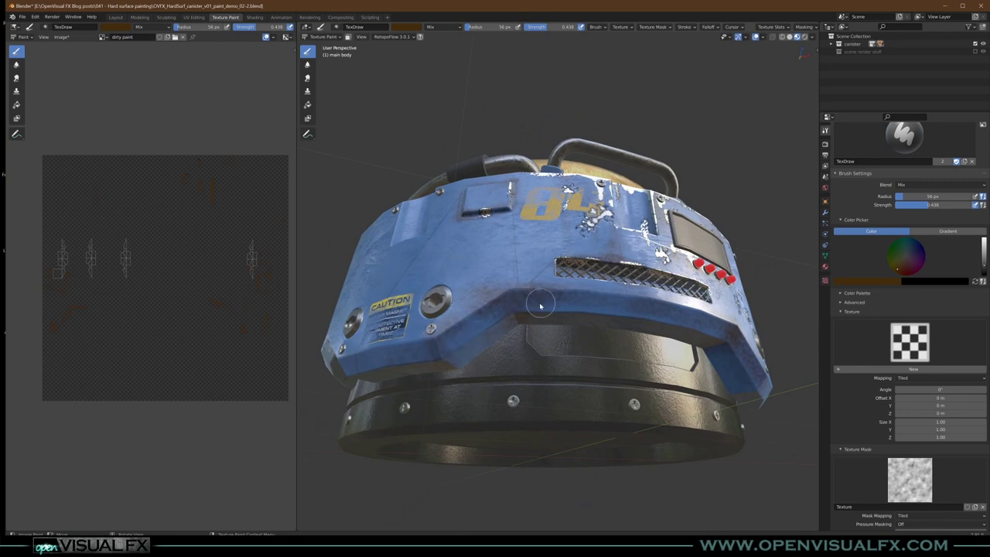
Step: Examine the painted dirt on the body's front around the raised panel, the 84 decal, the grille and the lower edge
mouse_move(597, 280)
middle_mouse_down()
mouse_move(569, 316)
mouse_move(433, 294)
middle_mouse_up()
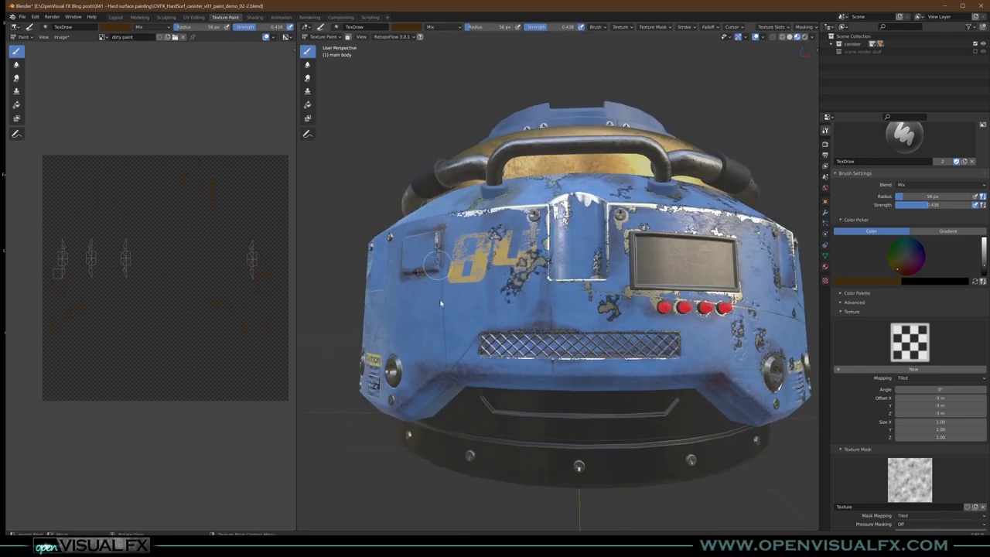
mouse_move(564, 325)
middle_mouse_down()
mouse_move(515, 321)
mouse_move(462, 282)
middle_mouse_up()
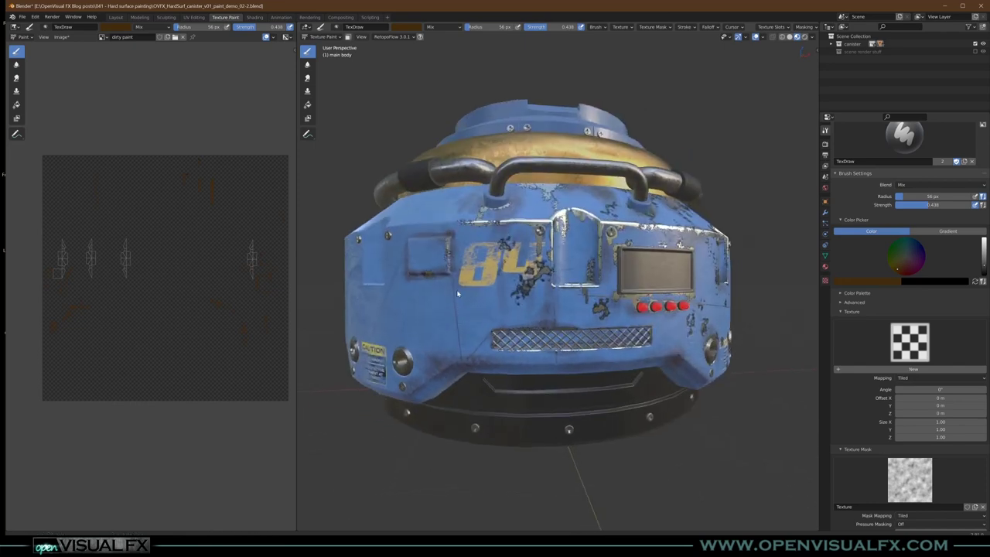
scroll(461, 278, "up", 3)
middle_click_drag(517, 341, 516, 303)
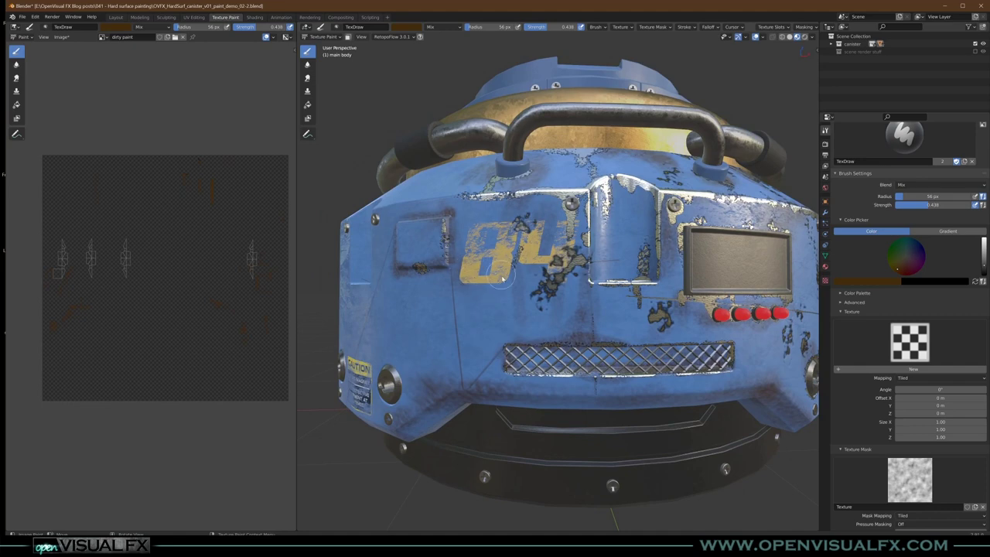
mouse_move(682, 303)
middle_mouse_down()
mouse_move(647, 308)
mouse_move(684, 312)
middle_mouse_up()
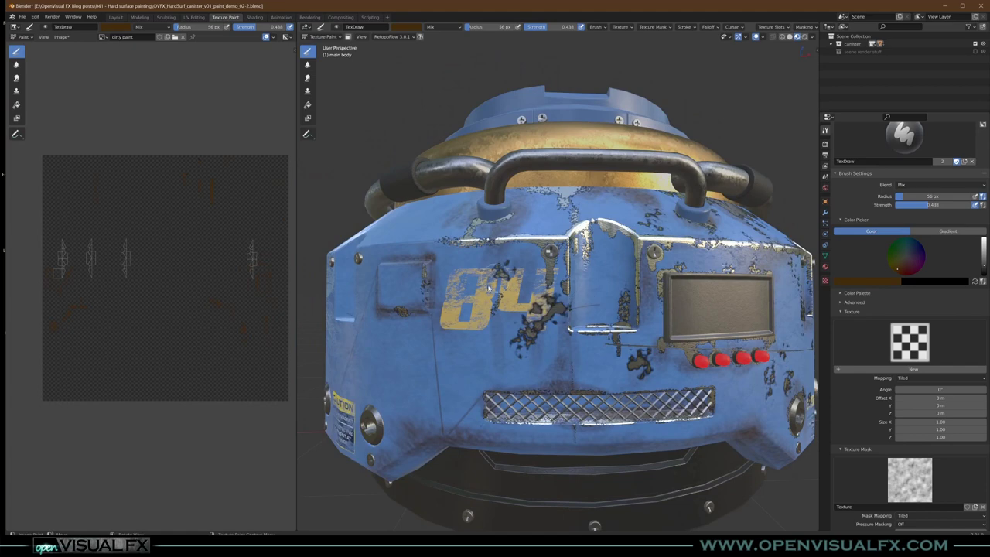
middle_click_drag(450, 340, 441, 332)
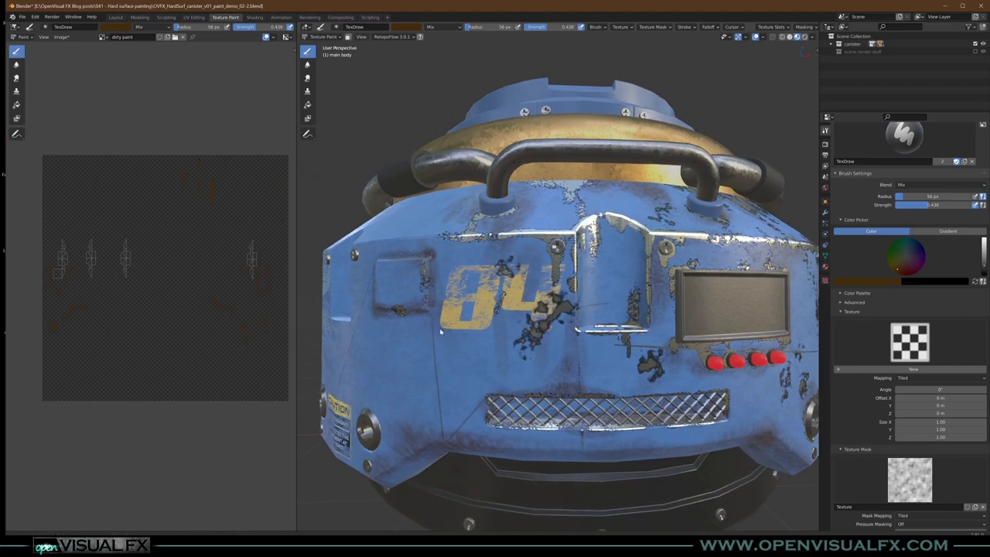
scroll(441, 332, "up", 4)
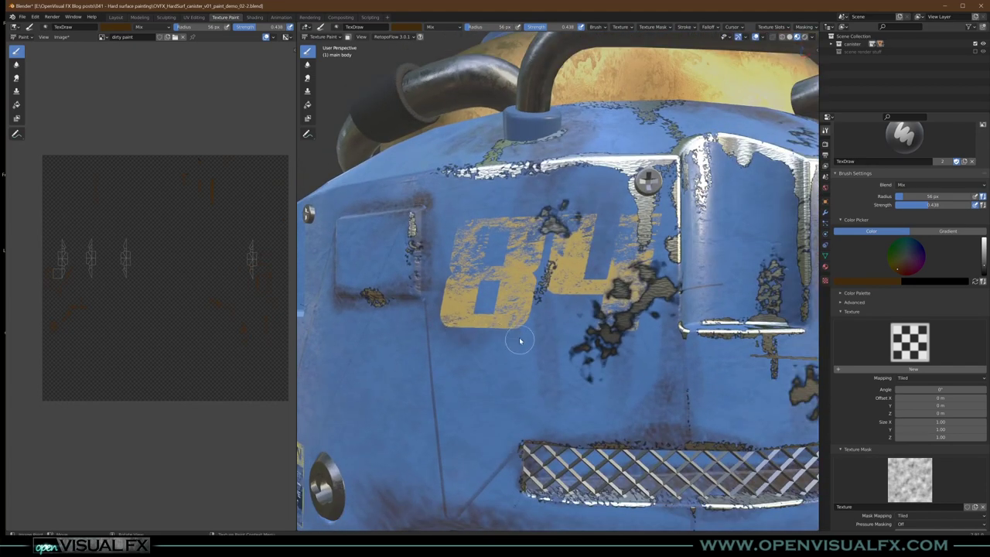
scroll(523, 285, "down", 8)
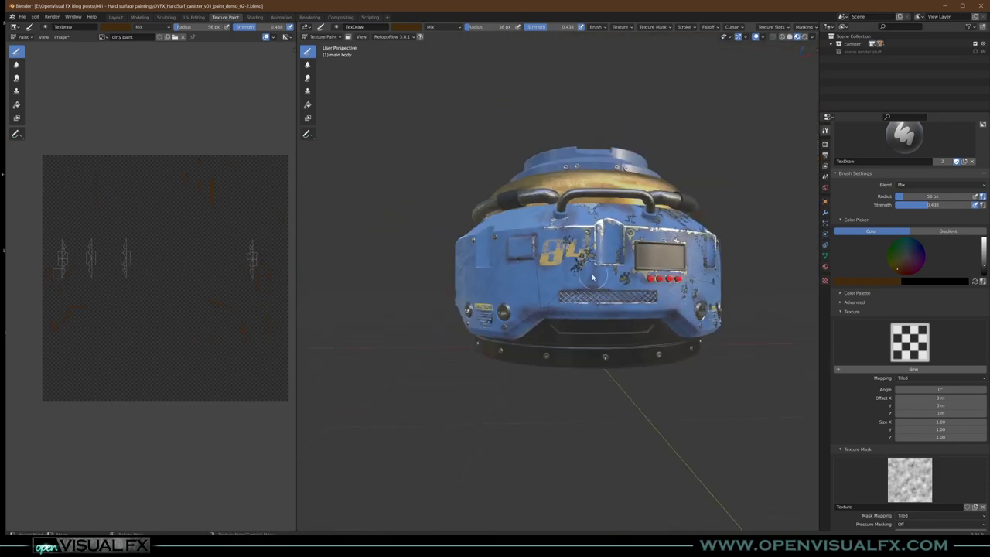
middle_click_drag(596, 267, 574, 288)
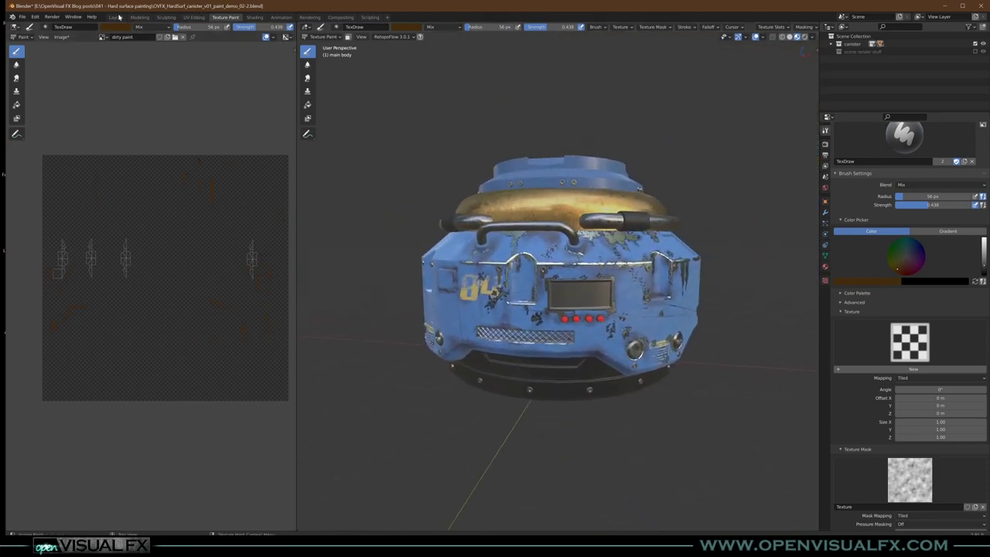
Step: Save the painted texture images and the project, and reopen OVFX_HardSurf_canister_v01_paint_demo_02-2.blend in a fresh Blender session
scroll(872, 268, "up", 5)
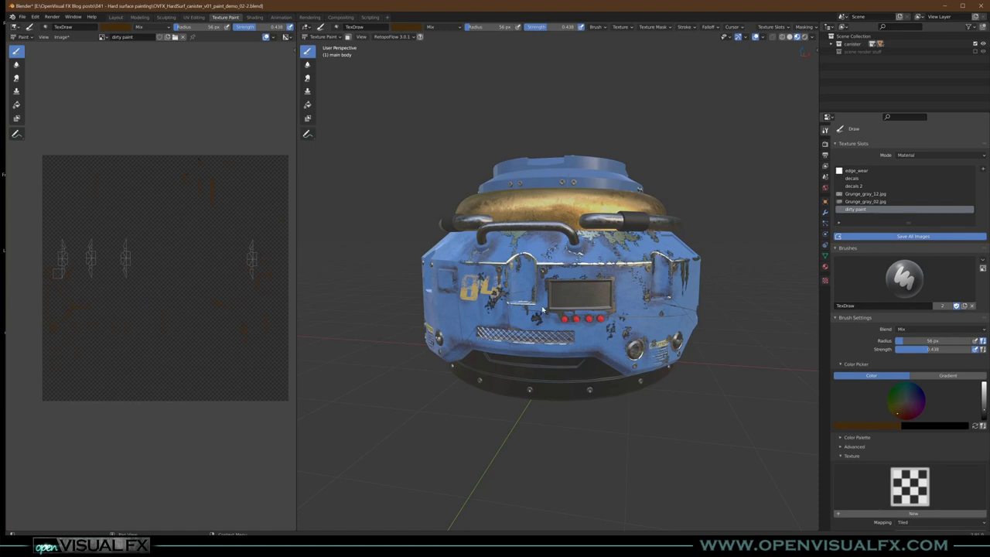
key("ctrl+s")
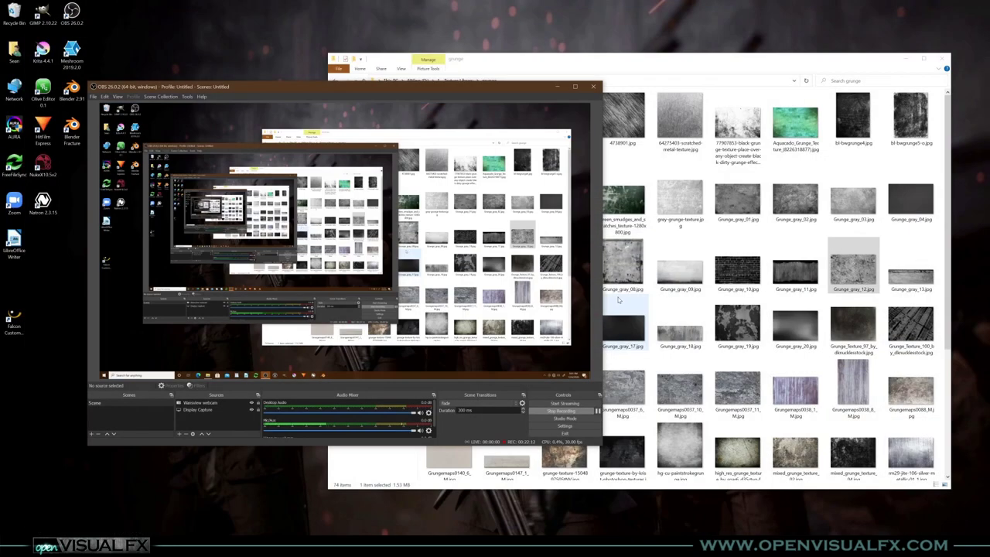
left_click(451, 549)
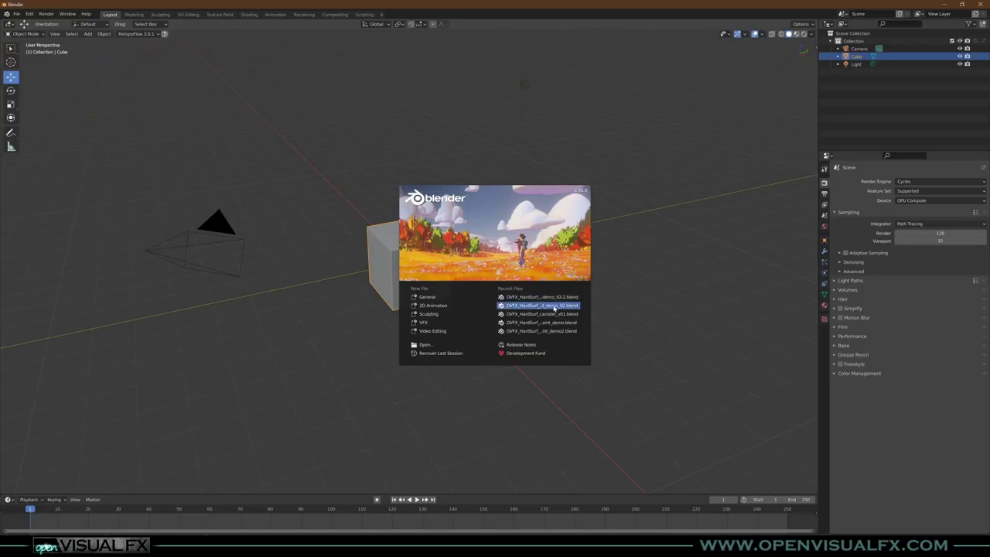
left_click(552, 299)
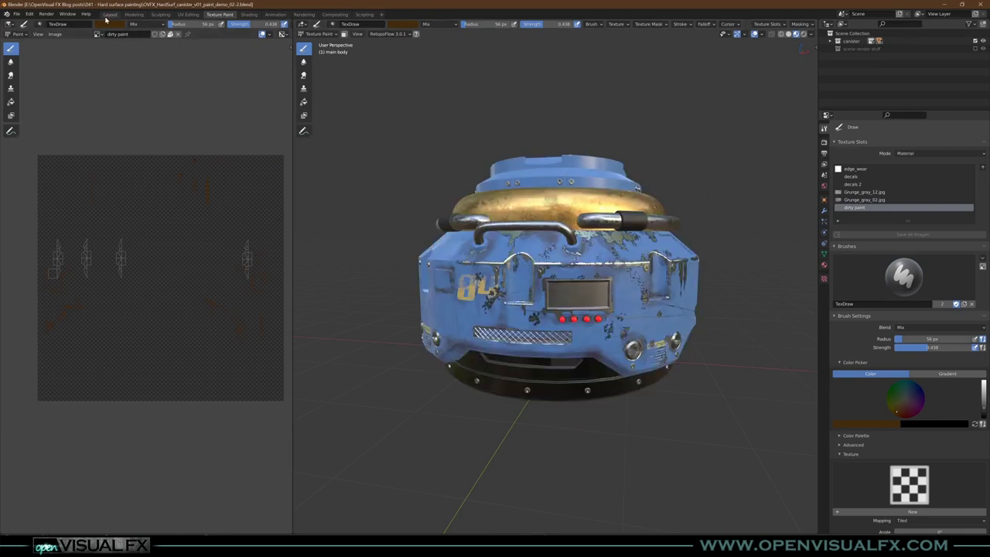
Step: Show the canister through the camera with rendered shading in the Layout workspace, with the scene render stuff collection enabled
left_click(110, 14)
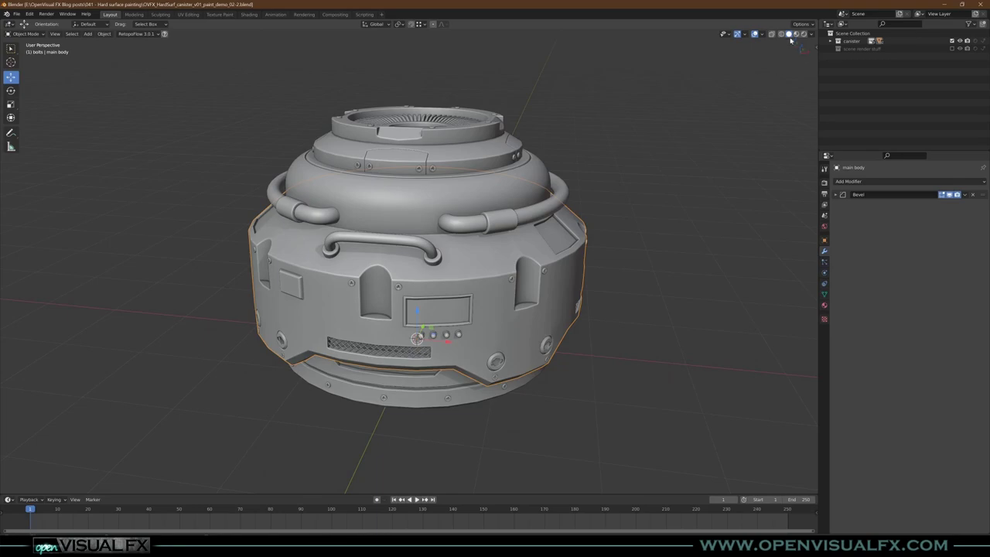
key("KP_0")
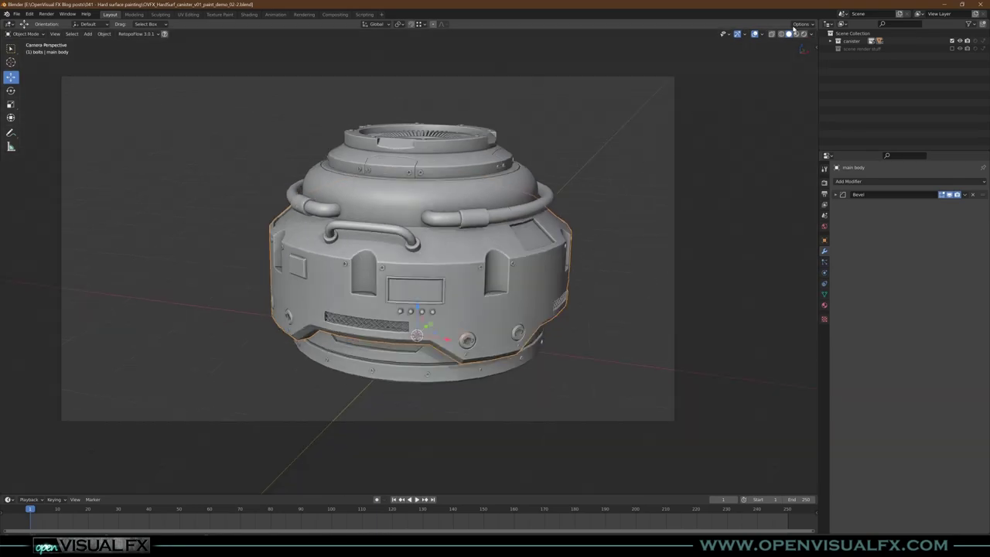
left_click(805, 34)
left_click(952, 48)
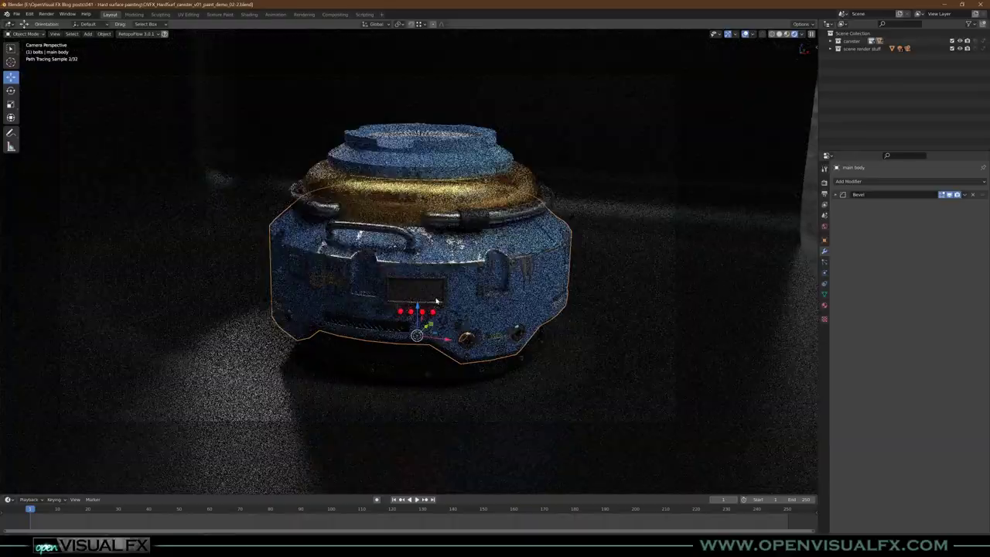
Step: Hide the viewport overlays and gizmos for a clean rendered preview of the canister
scroll(442, 300, "up", 1)
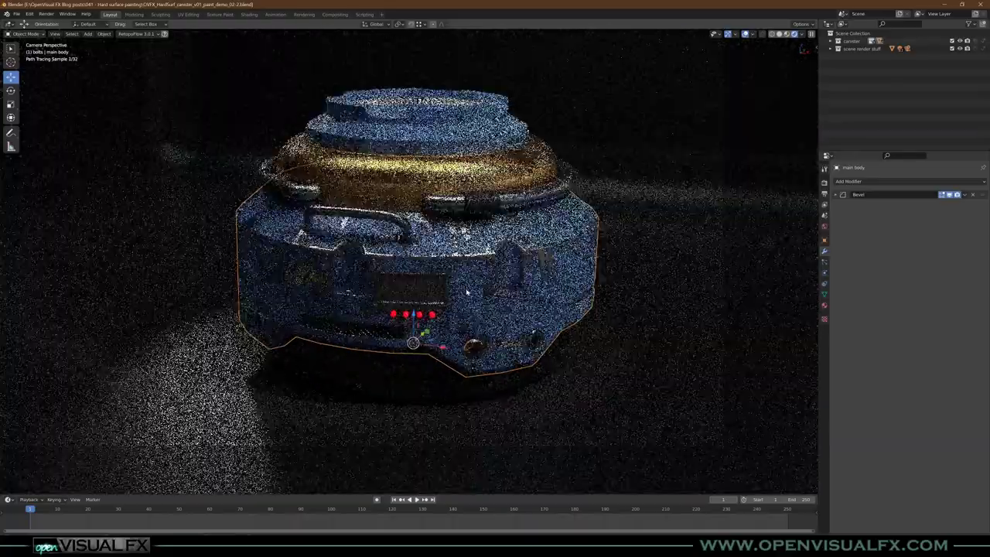
middle_click_drag(465, 291, 513, 296, "shift")
scroll(493, 288, "up", 1)
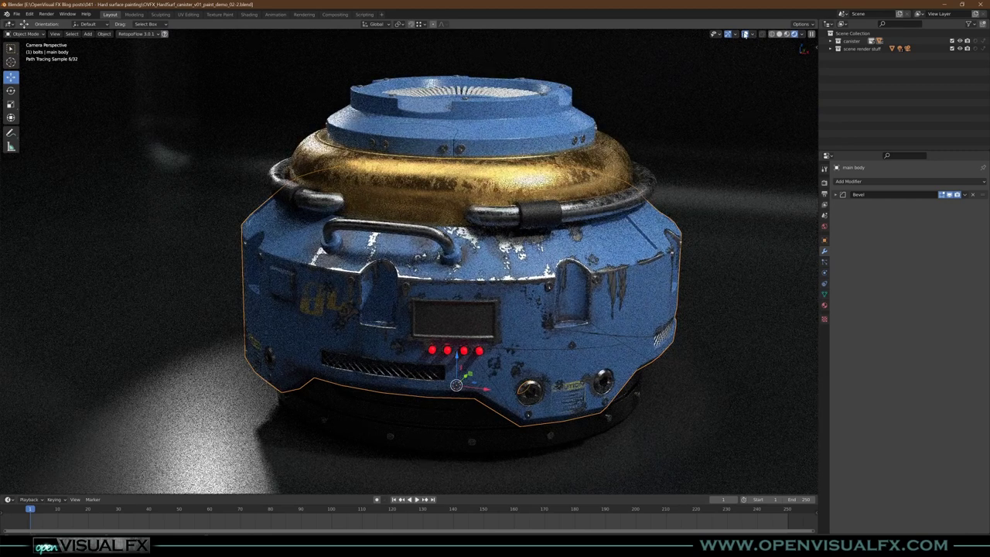
left_click(745, 35)
left_click(727, 35)
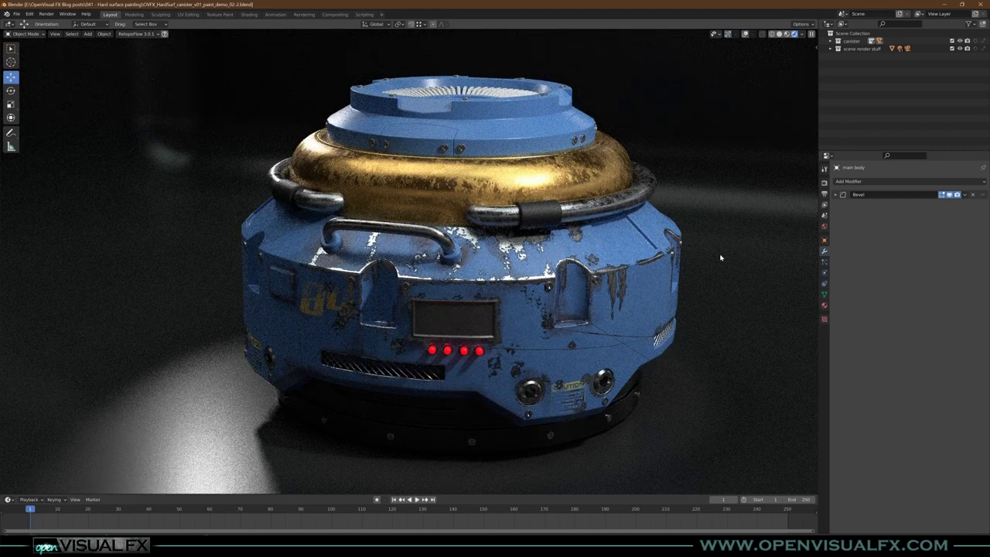